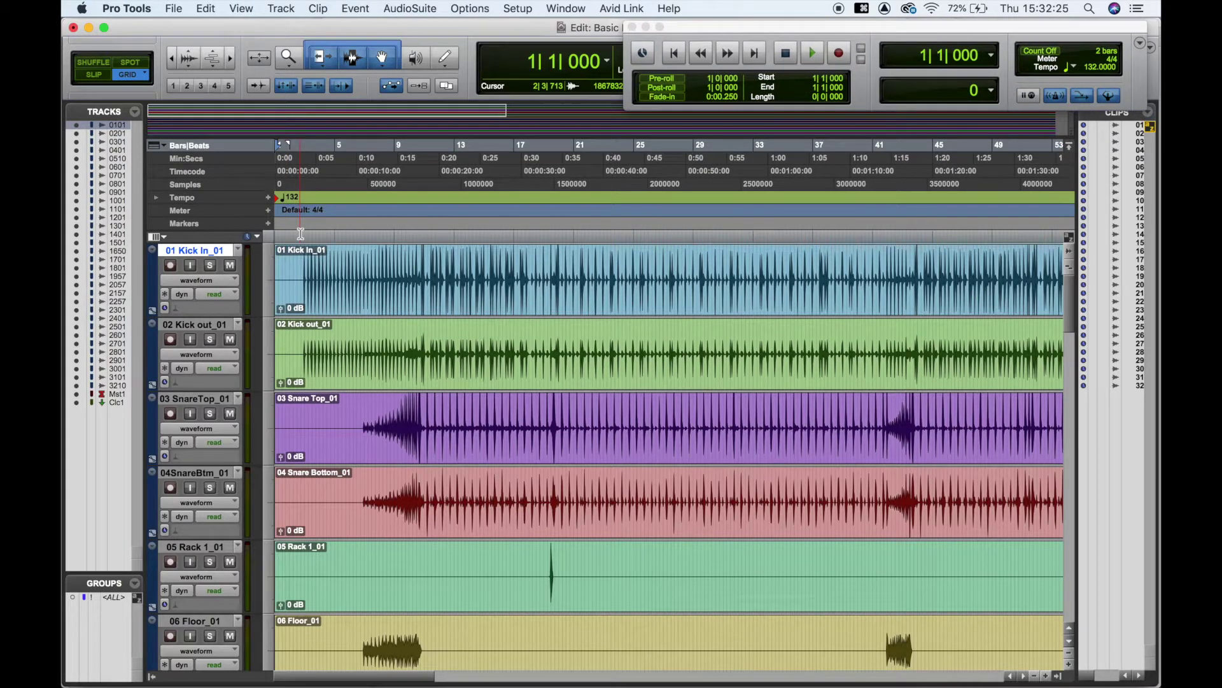
Play the session from its start and stop playback after about four bars.
key(space)
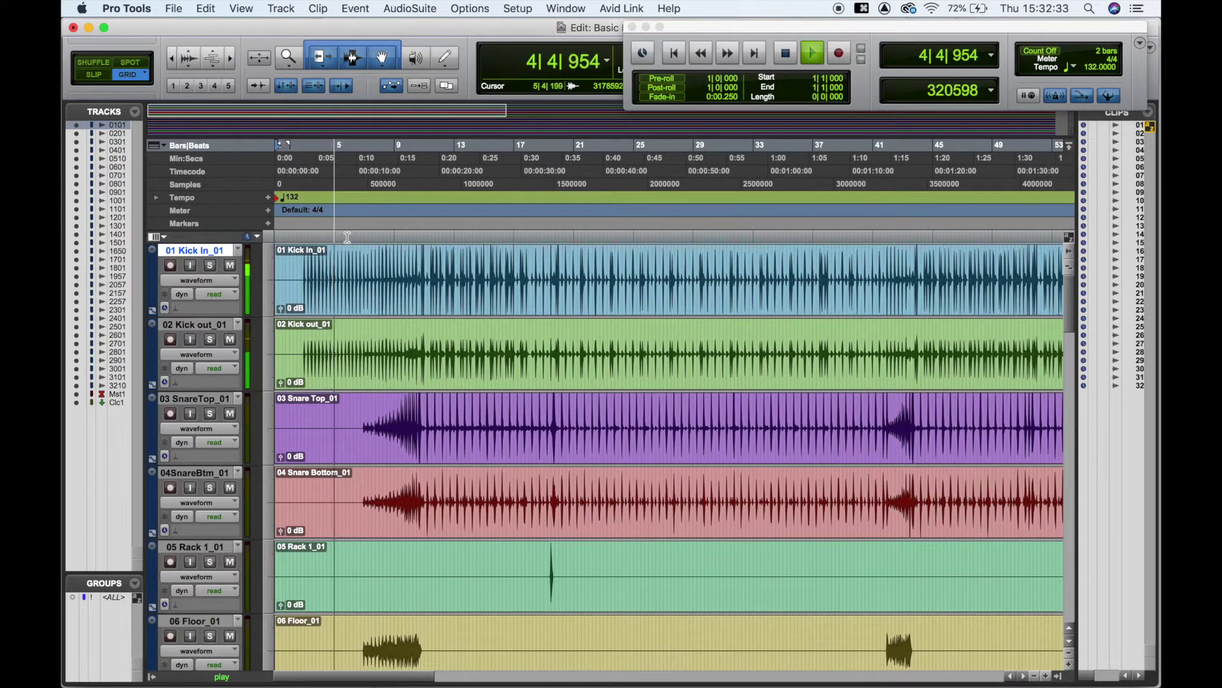
key(space)
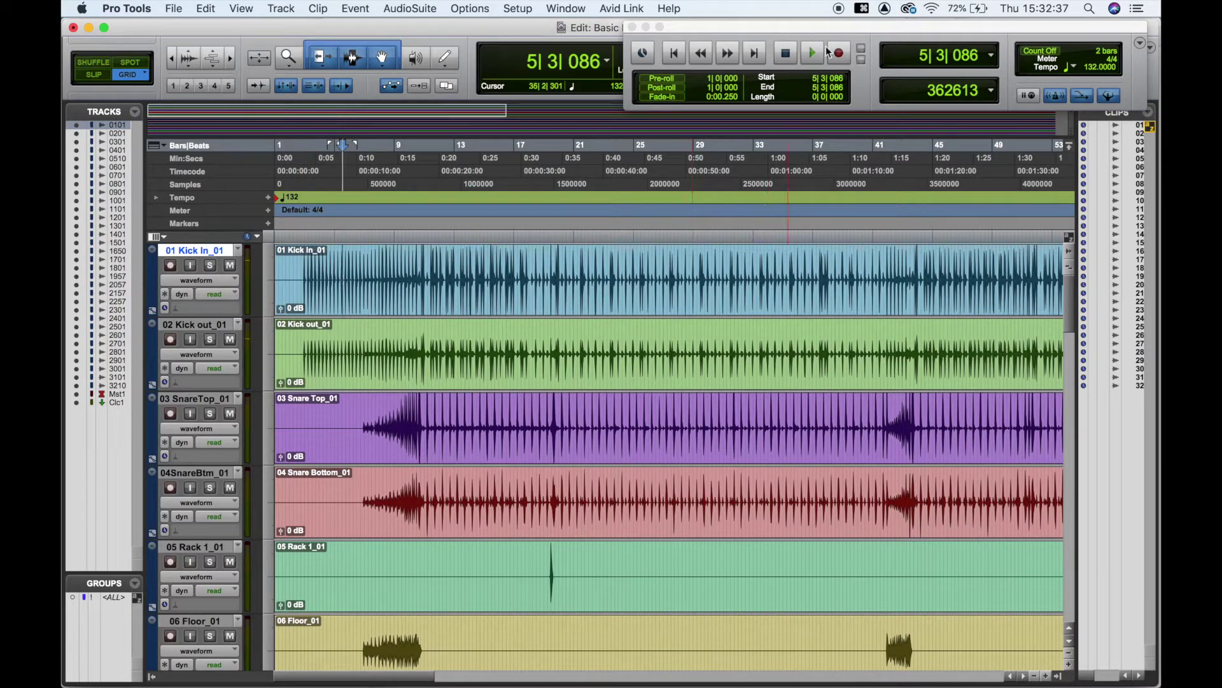
Close the floating Transport window, show it again, and close it once more.
mouse_move(722, 36)
mouse_down()
mouse_move(607, 37)
mouse_move(764, 40)
mouse_move(598, 45)
mouse_move(687, 43)
mouse_move(697, 164)
mouse_move(709, 9)
mouse_move(705, 30)
mouse_move(688, 26)
mouse_move(706, 38)
mouse_up()
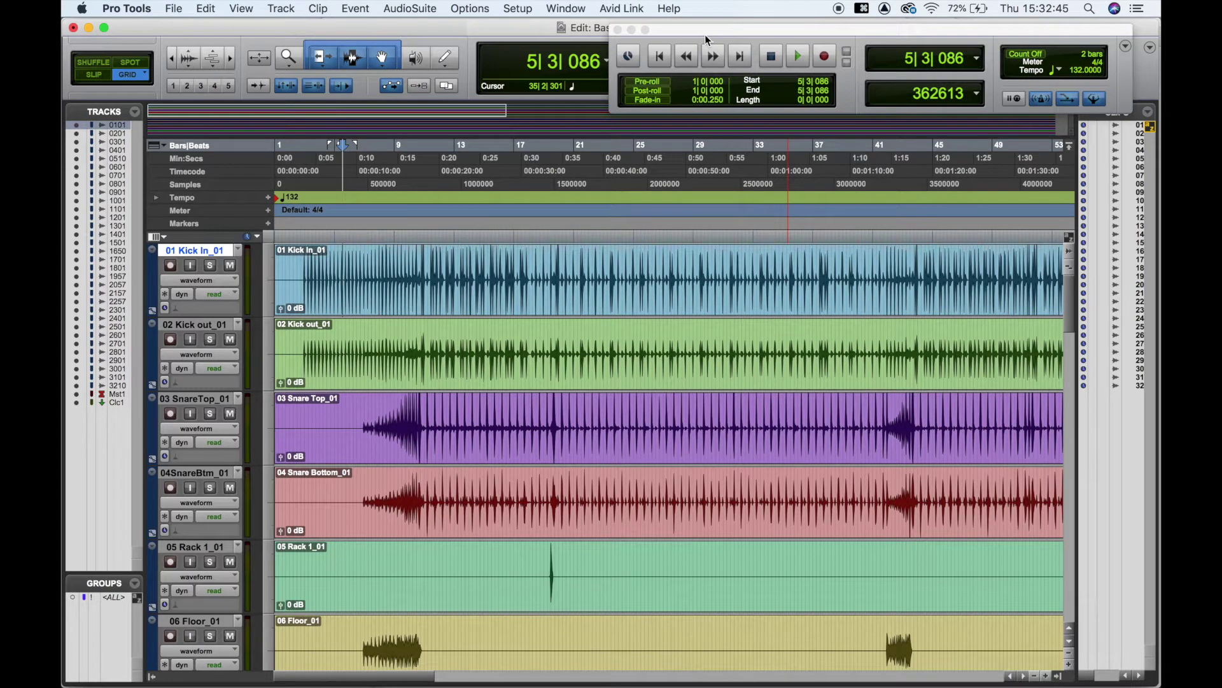
click(617, 29)
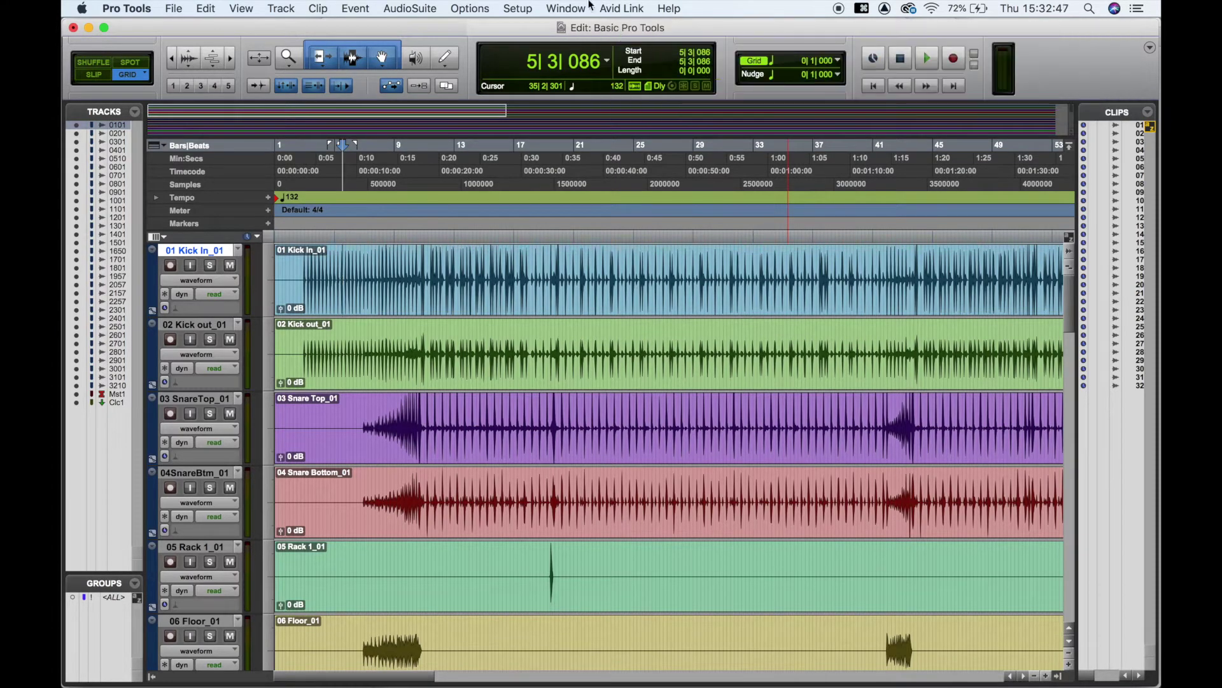
click(571, 12)
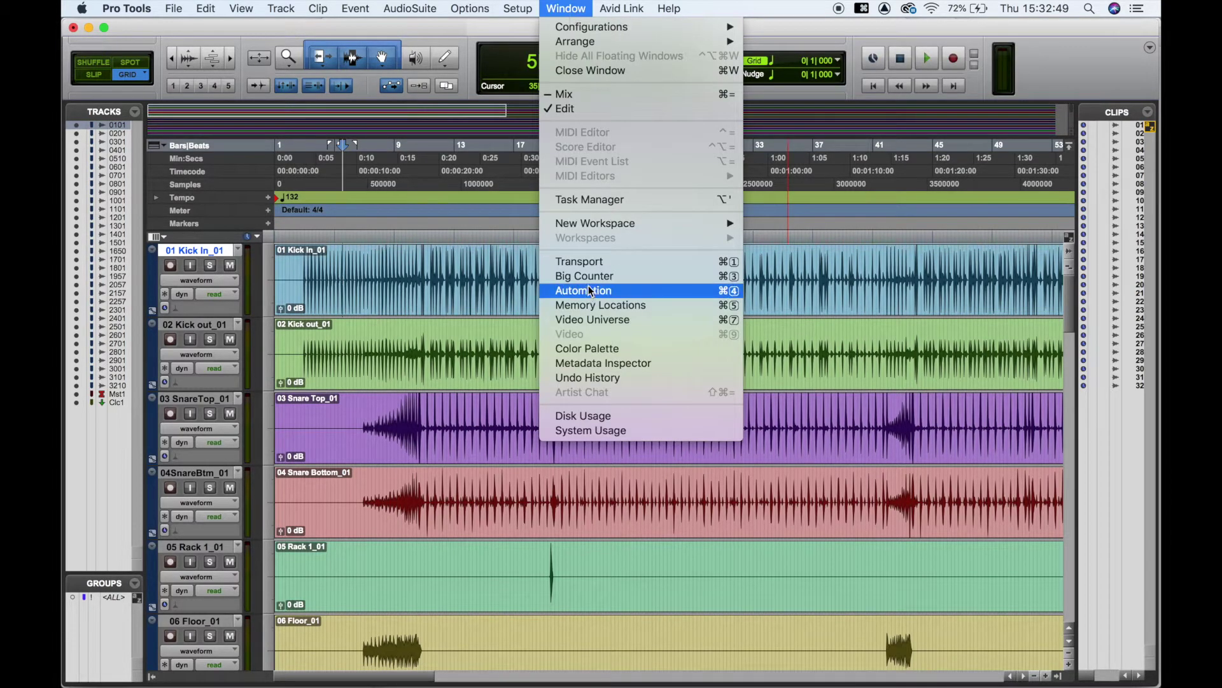
click(598, 264)
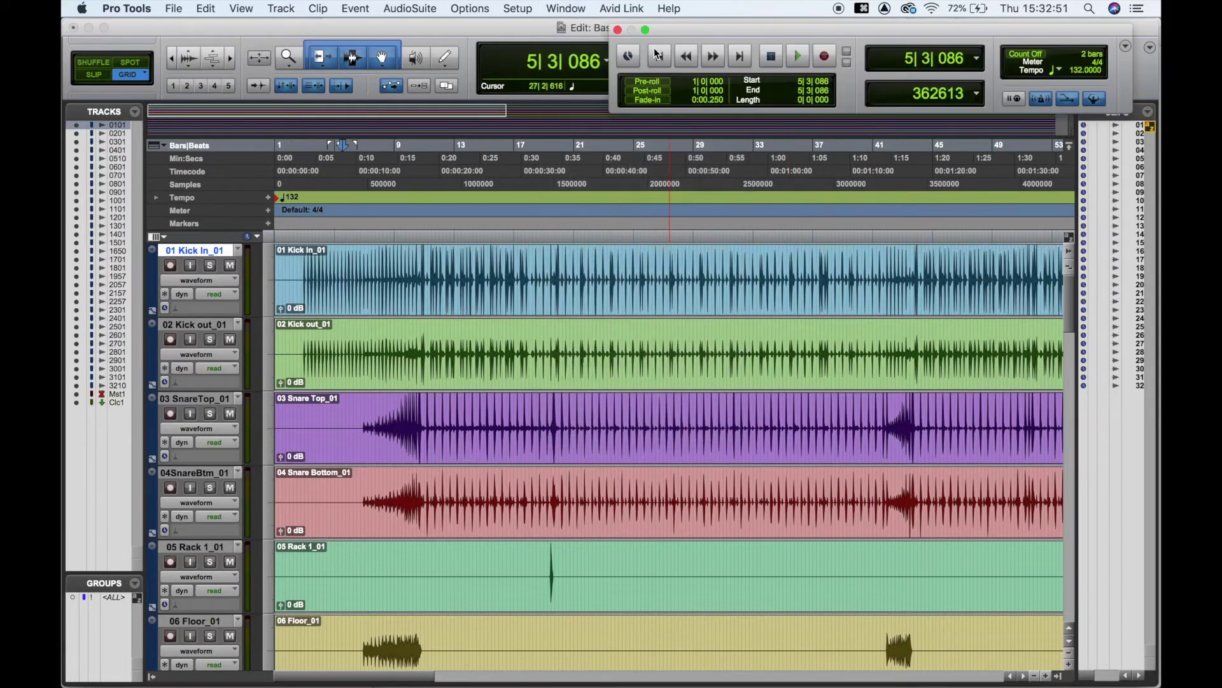
click(617, 30)
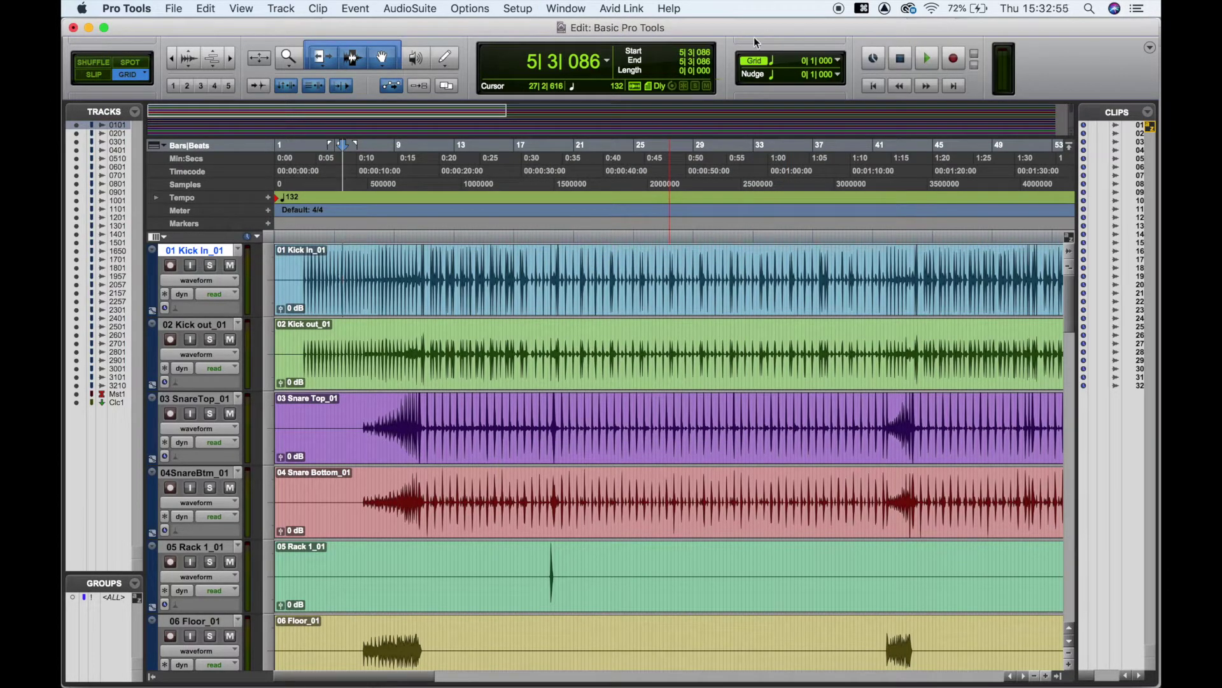
Show the floating Transport window and place it over the Edit window's toolbar.
drag(700, 27, 698, 29)
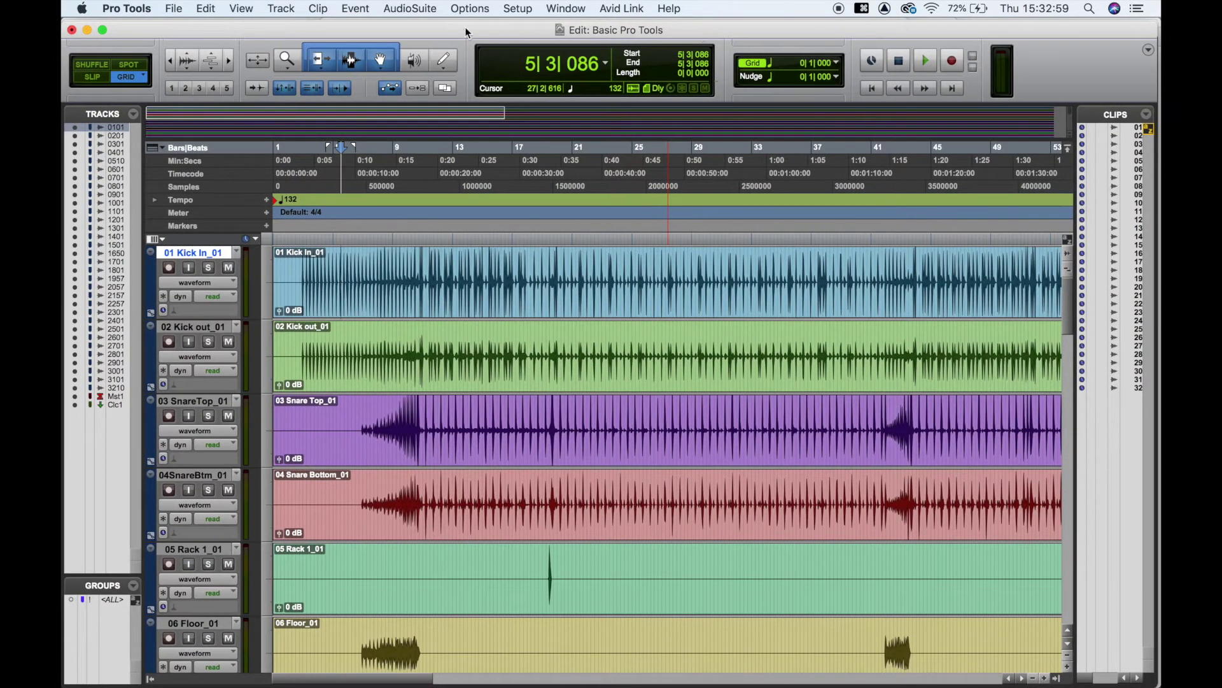
click(517, 9)
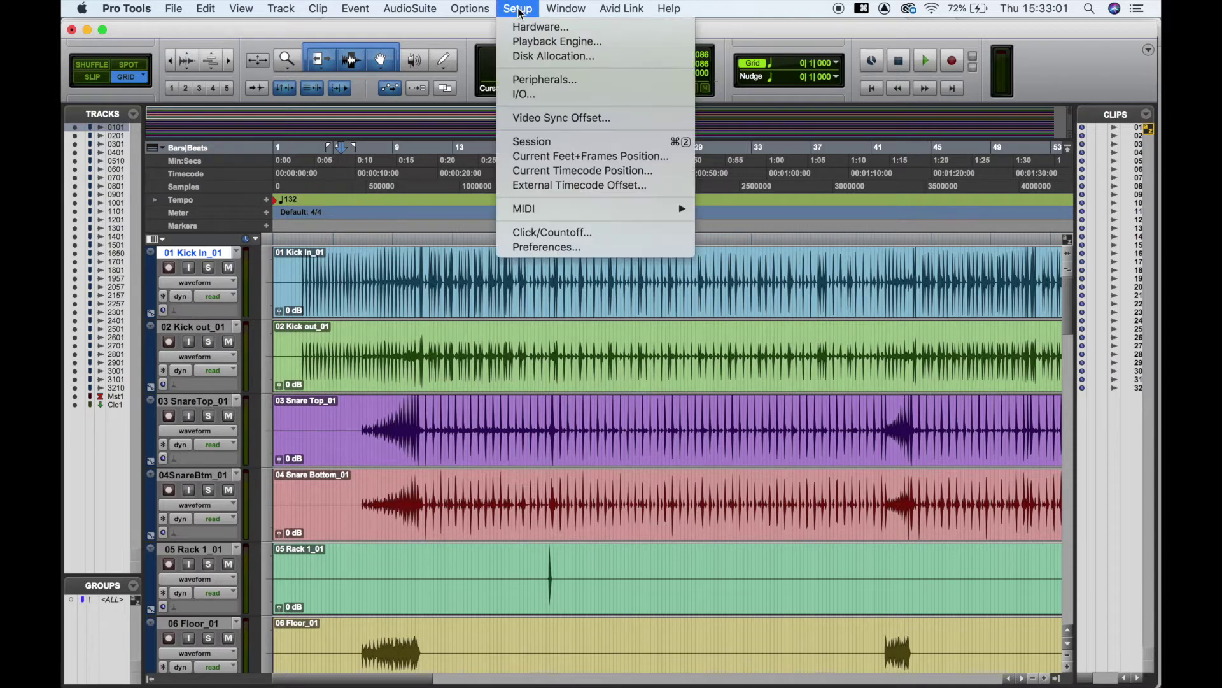
mouse_move(566, 9)
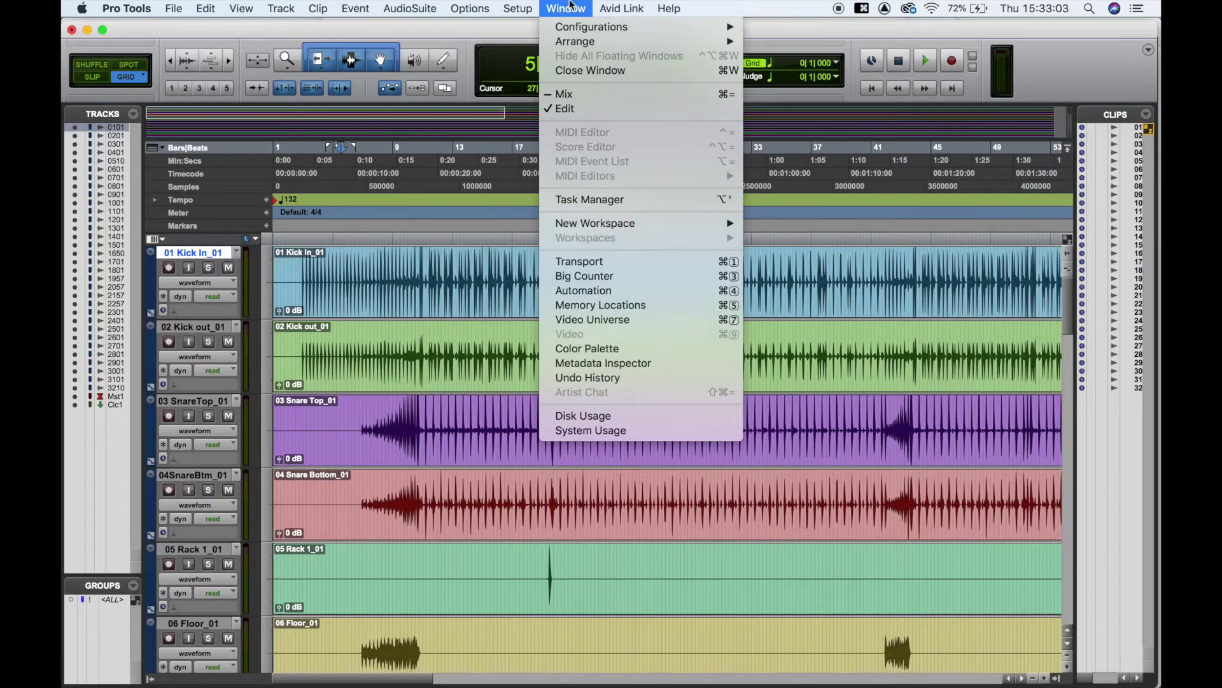
click(611, 266)
drag(755, 33, 774, 27)
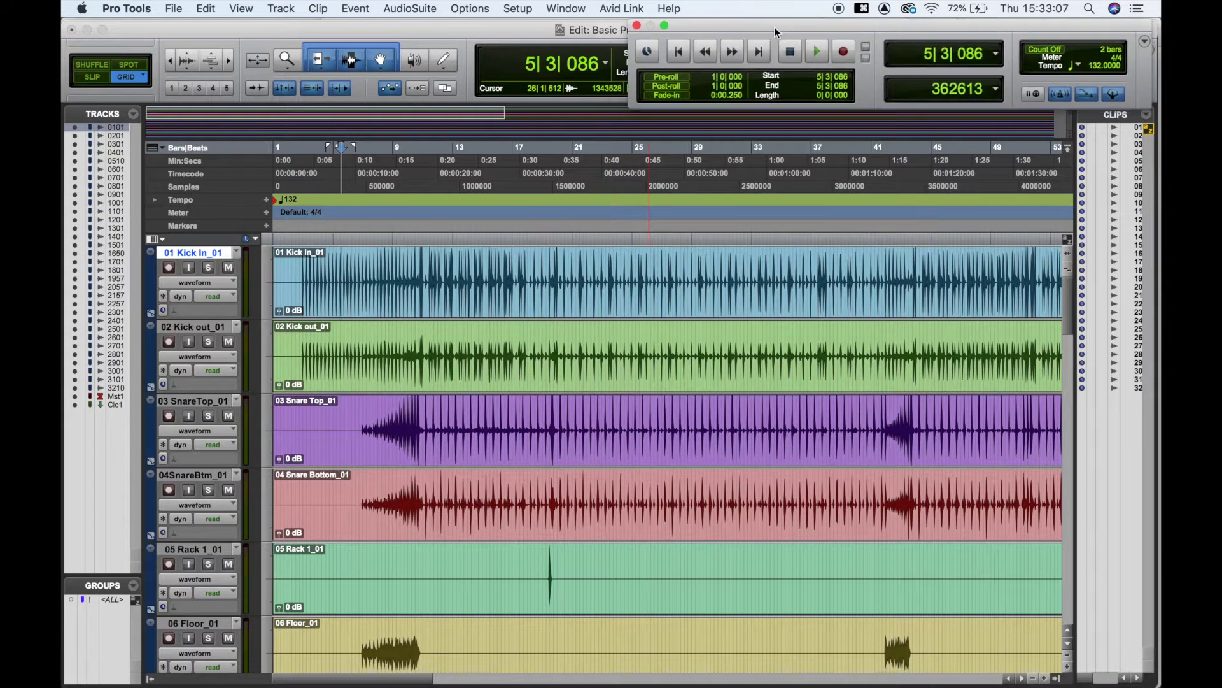
Play a short passage with the Transport window and return the playback position to zero.
click(817, 53)
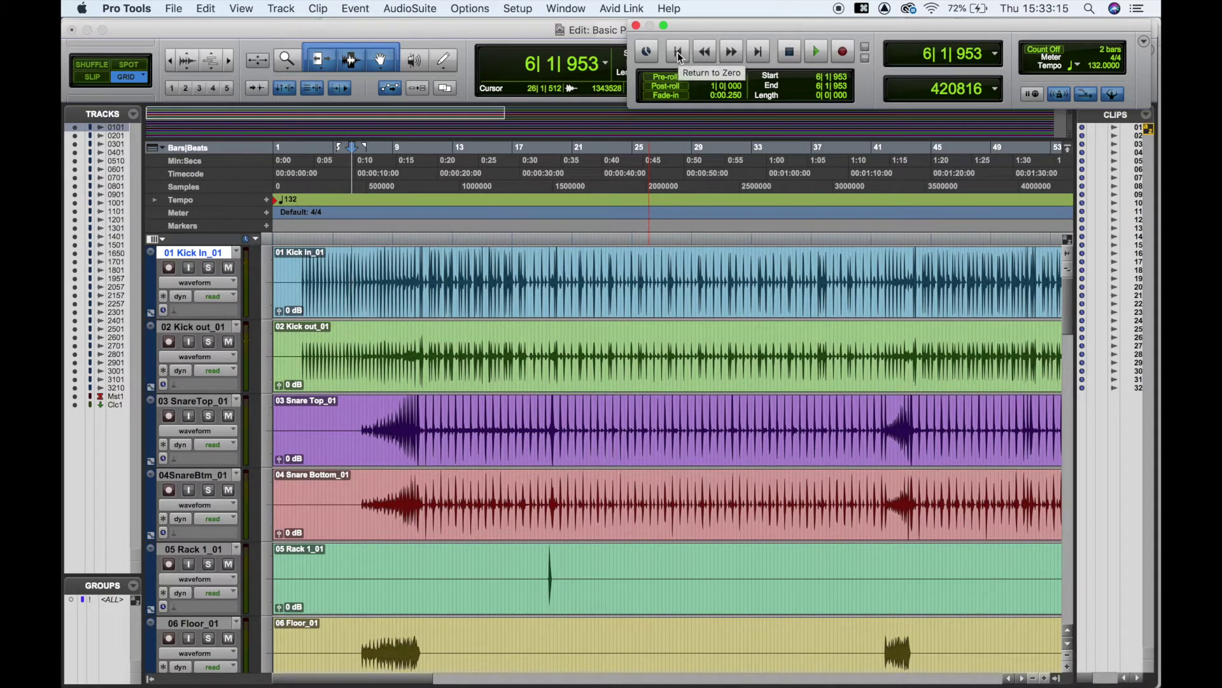
click(677, 52)
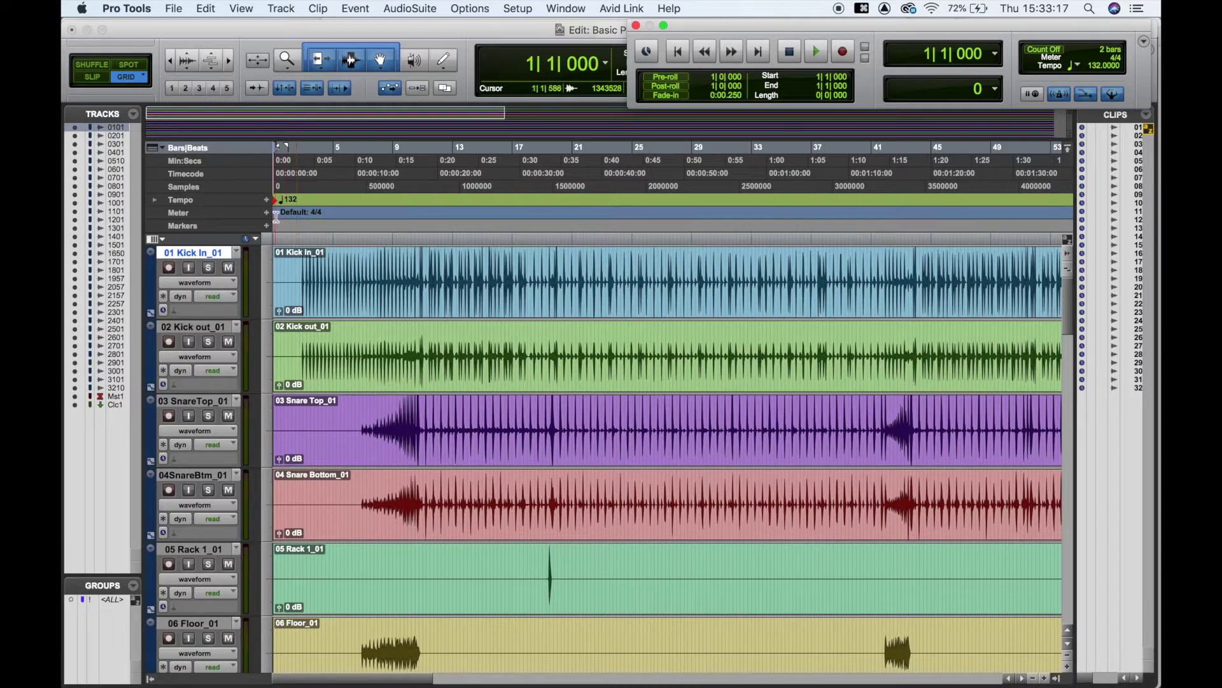
Jump to the end of the session and look over the lower tracks there.
click(758, 52)
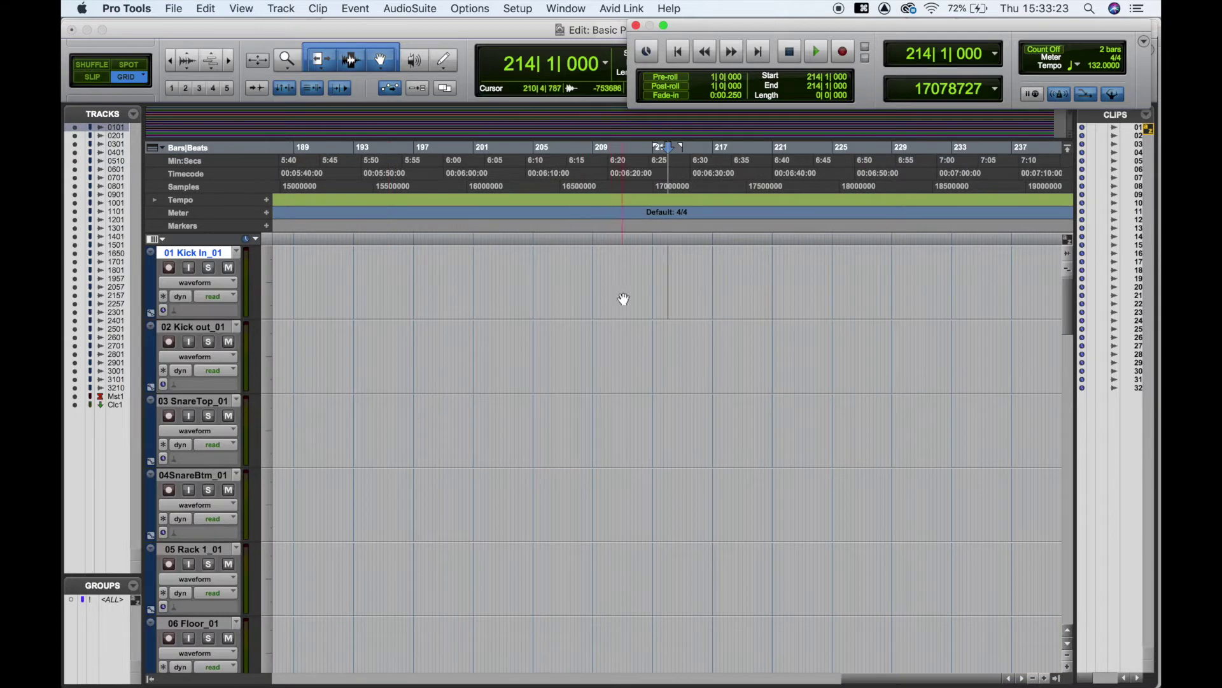
scroll(622, 300, down, 3)
scroll(623, 299, down, 10)
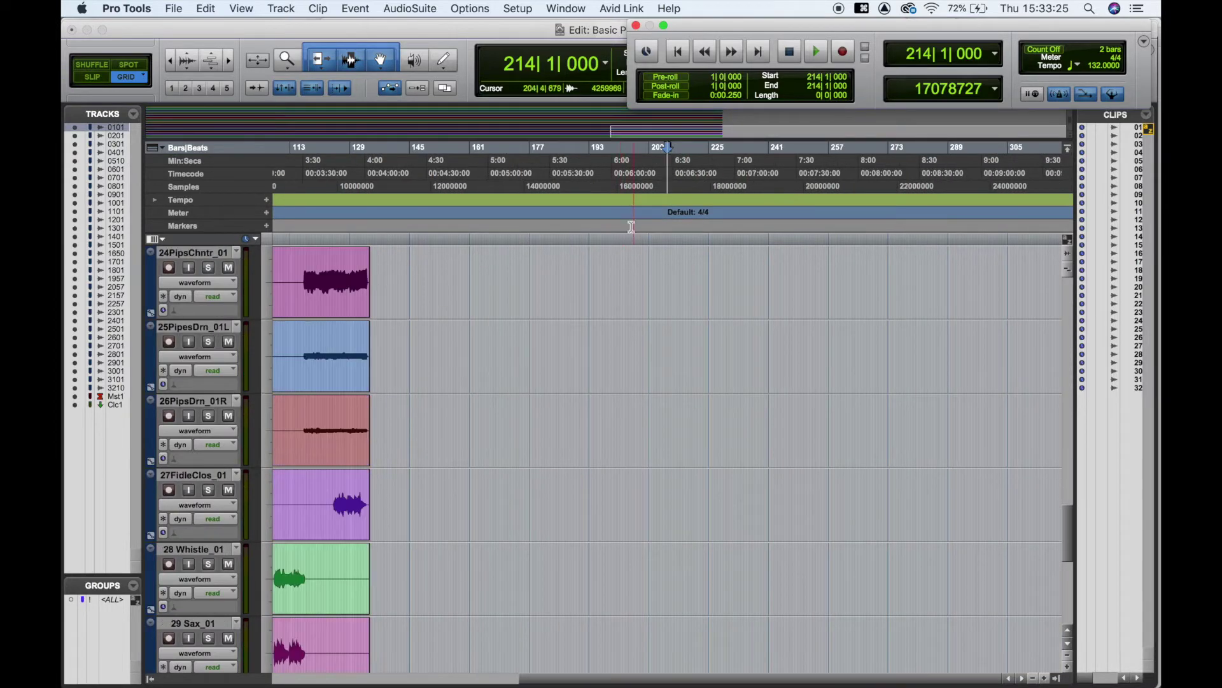
Fast-forward the playback position bar by bar past bar 25.
click(736, 52)
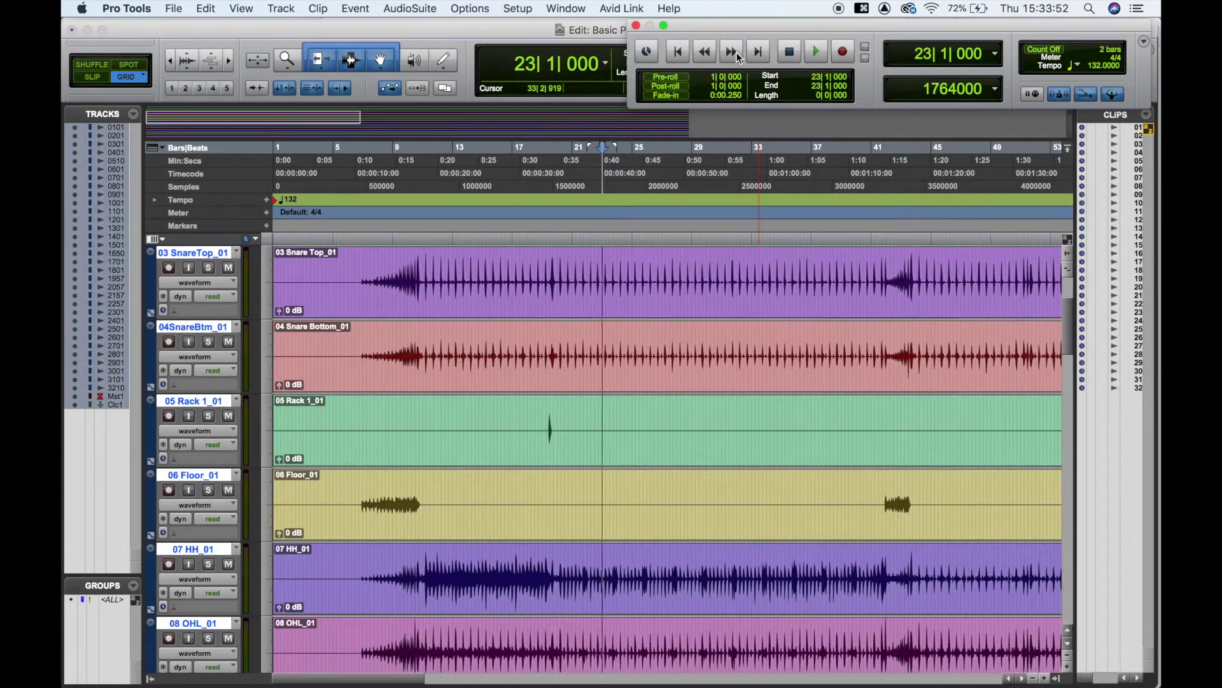
click(736, 52)
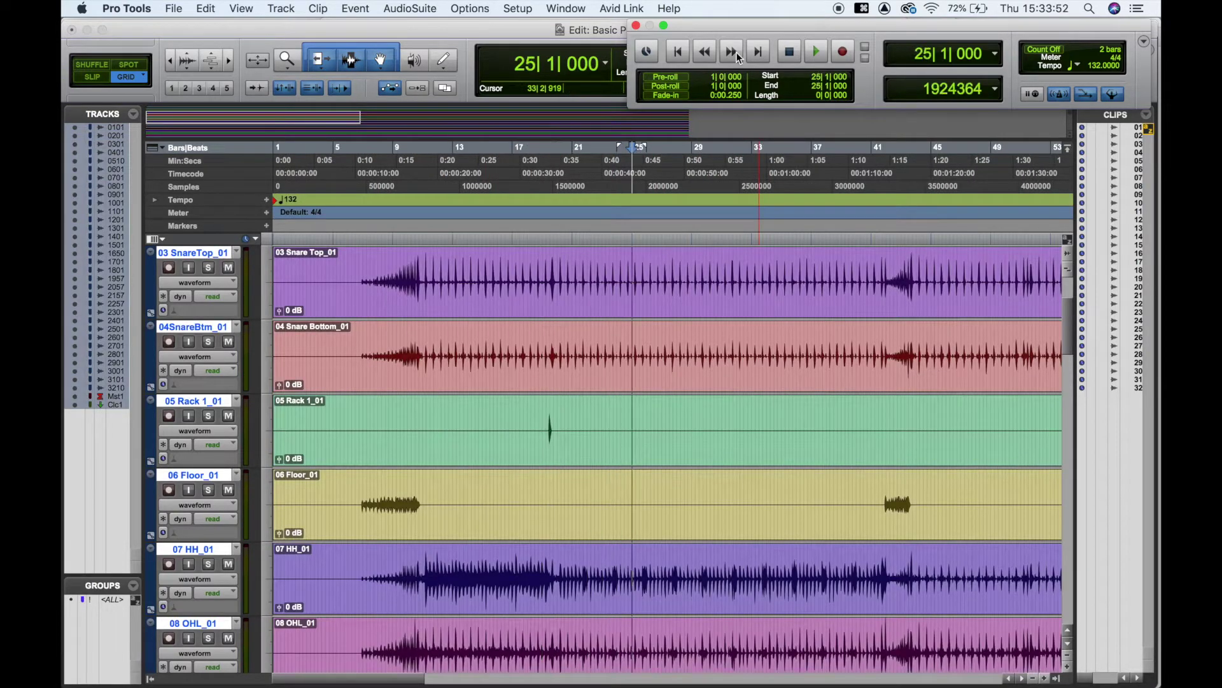
click(736, 52)
click(736, 52)
Rewind the playback position bar by bar to bar 11.
click(712, 48)
click(712, 48)
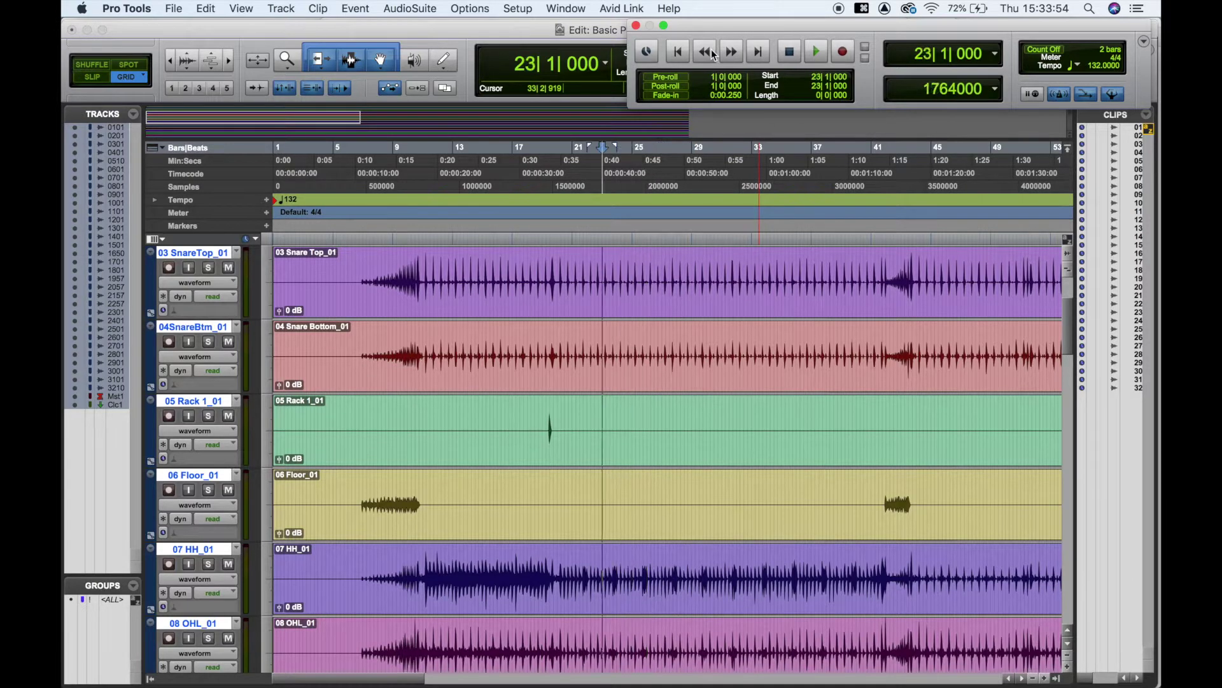
click(712, 48)
click(712, 49)
click(712, 49)
click(712, 49)
click(712, 48)
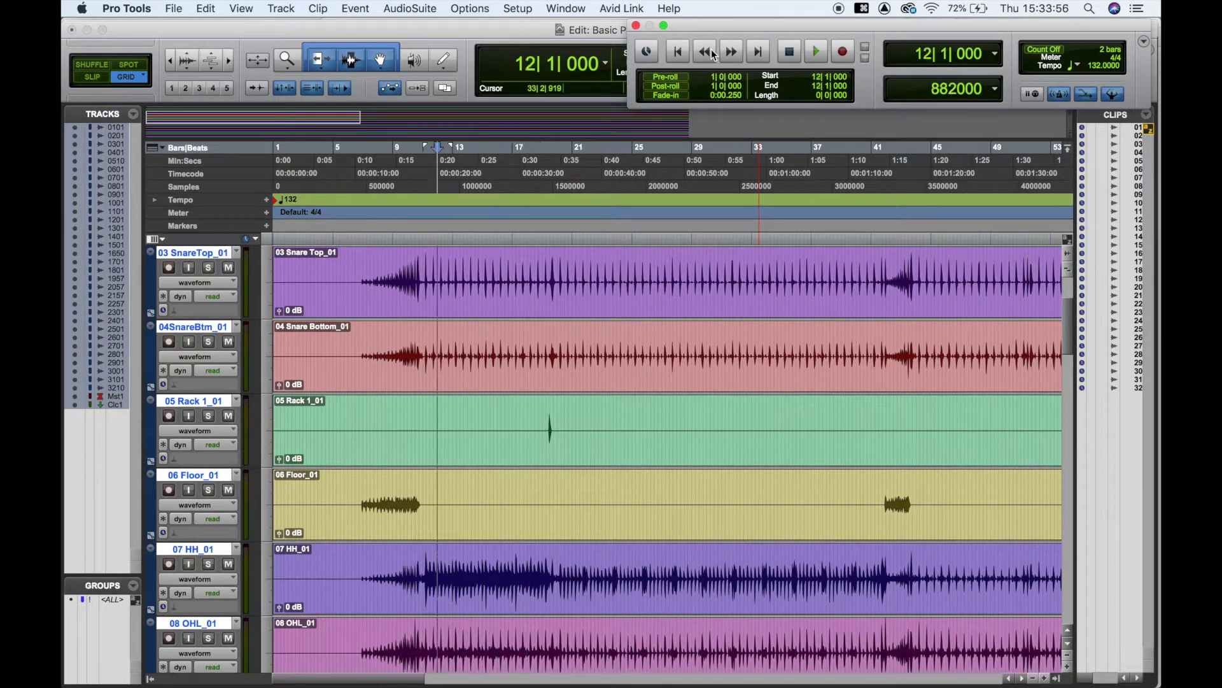
click(712, 48)
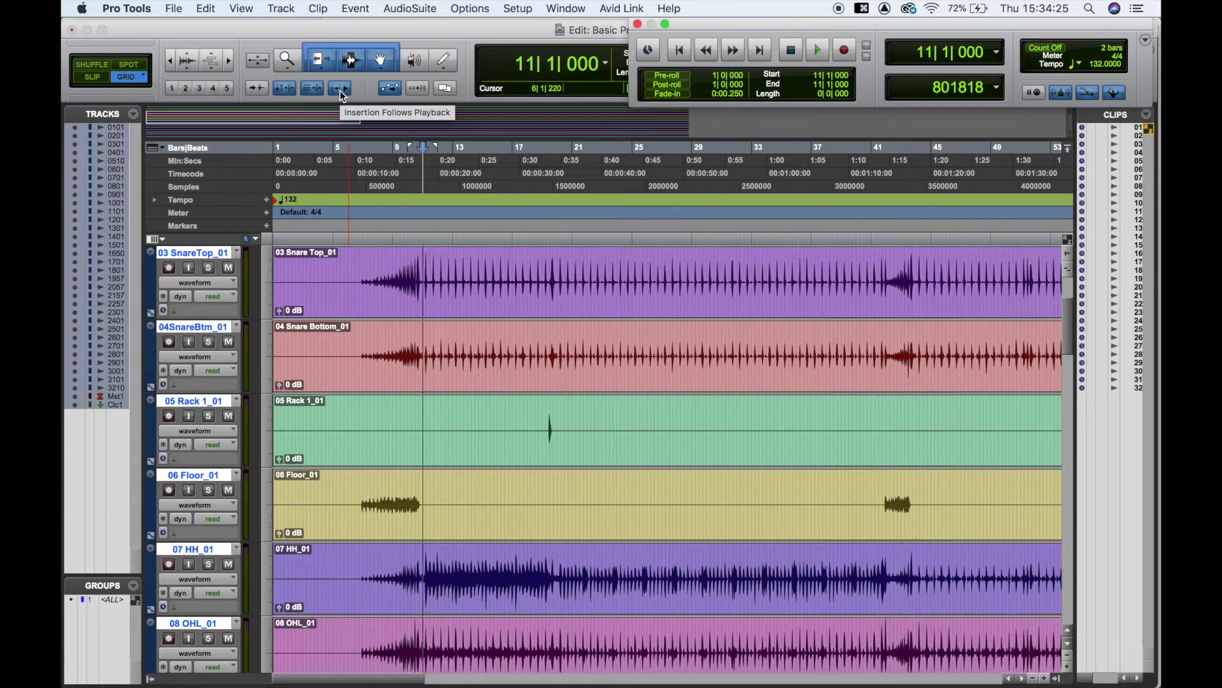
Place the playback cursor at 10|4|000, then start and stop playback twice to check where each pass resumes.
click(420, 240)
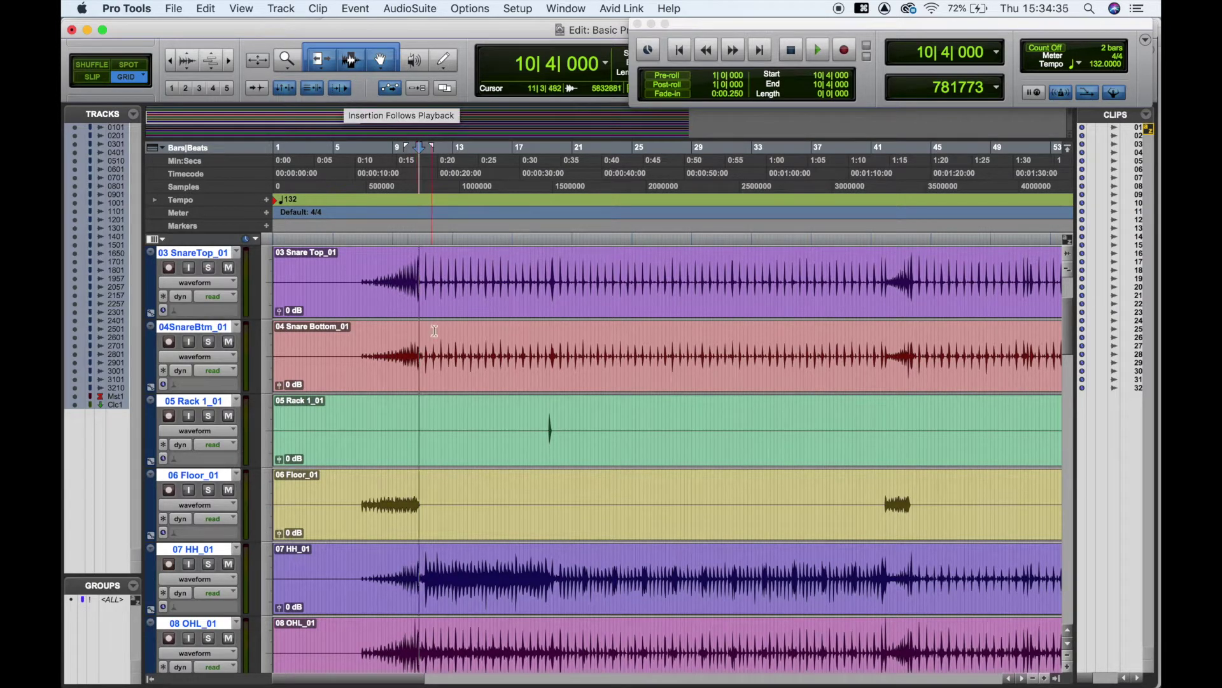
key(space)
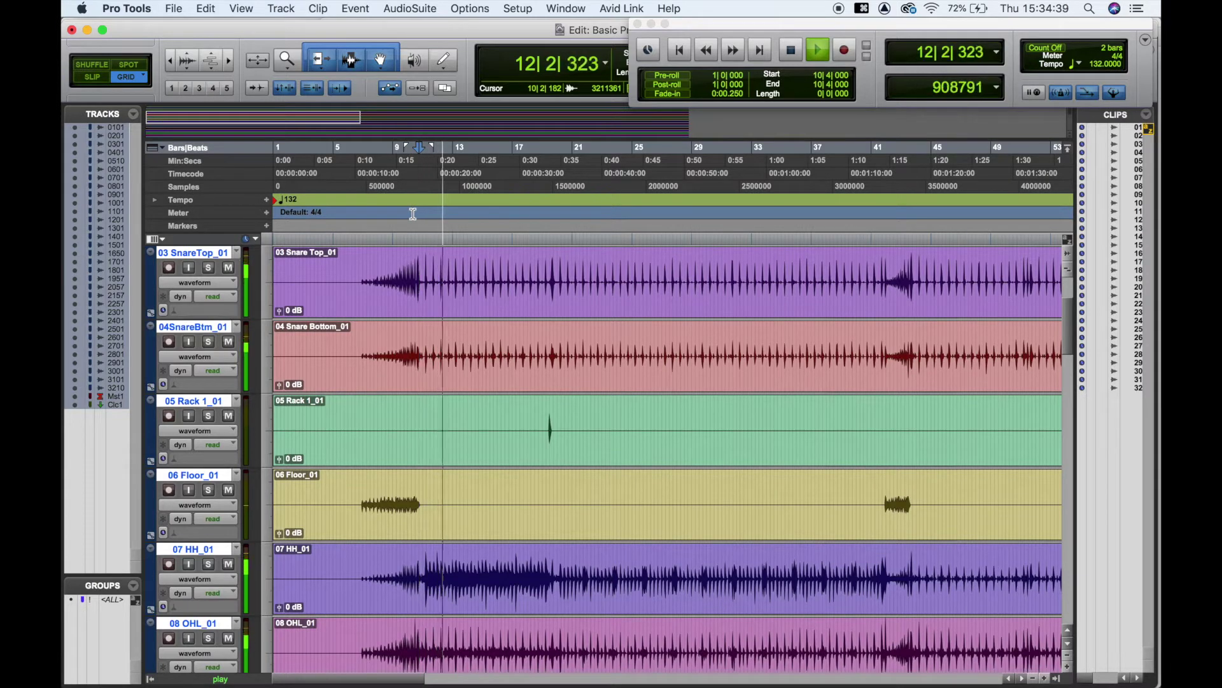
key(space)
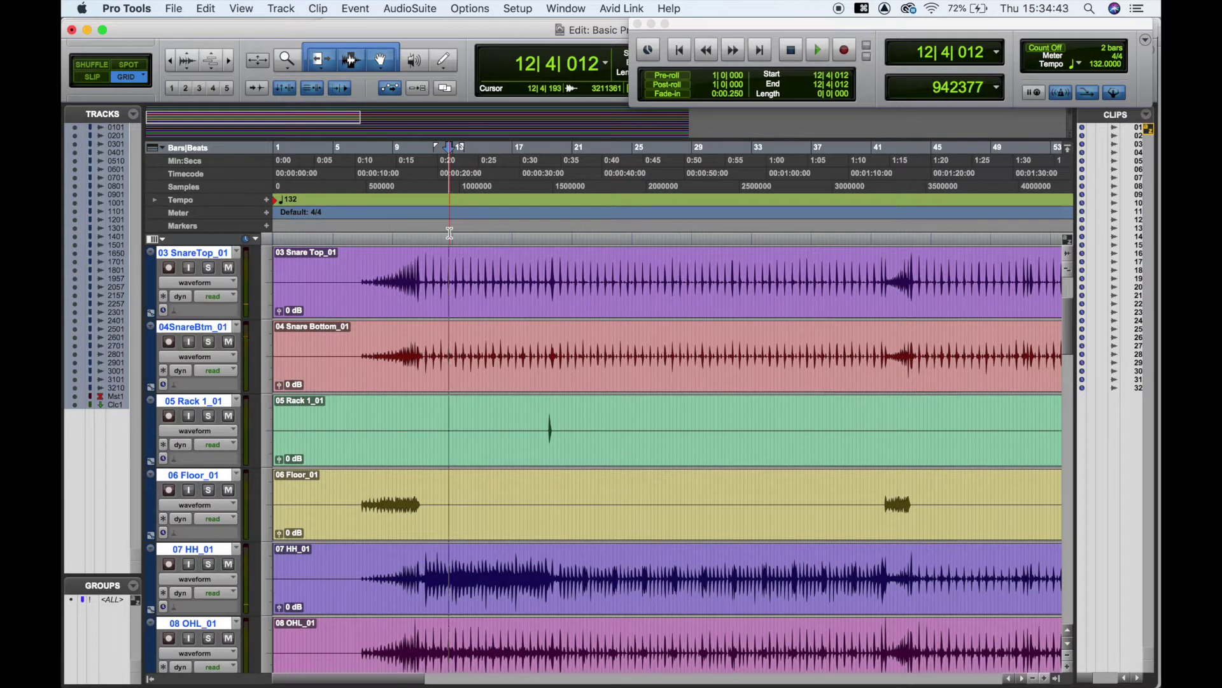
key(space)
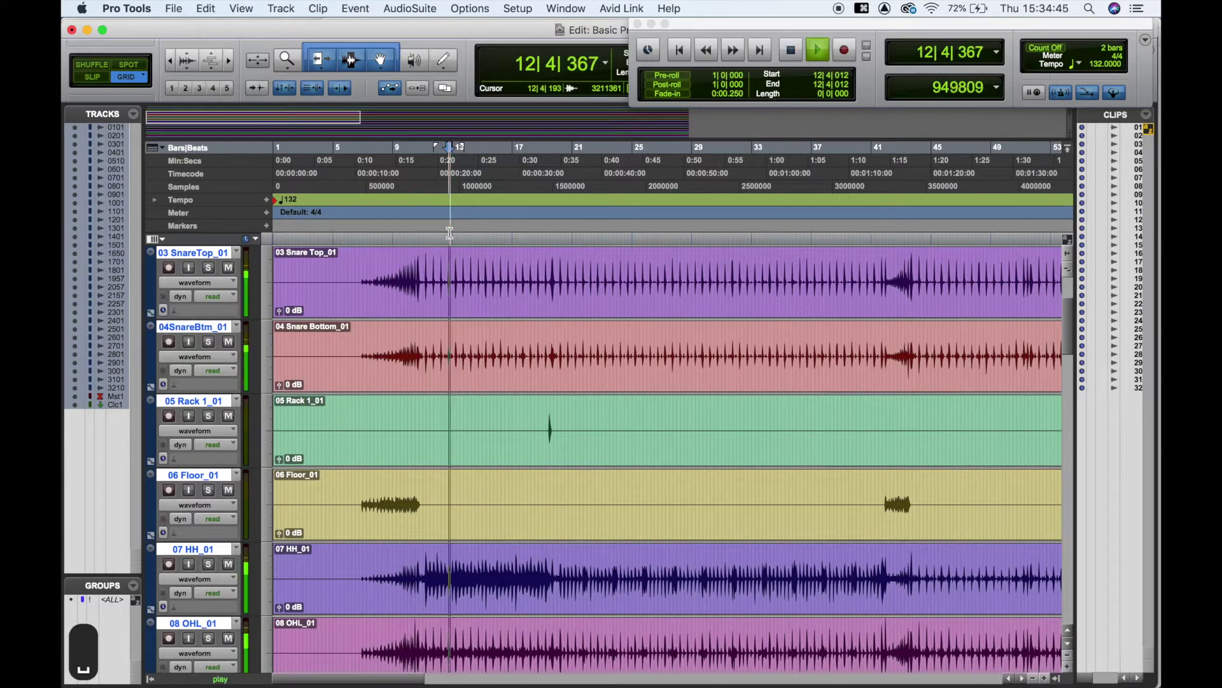
key(space)
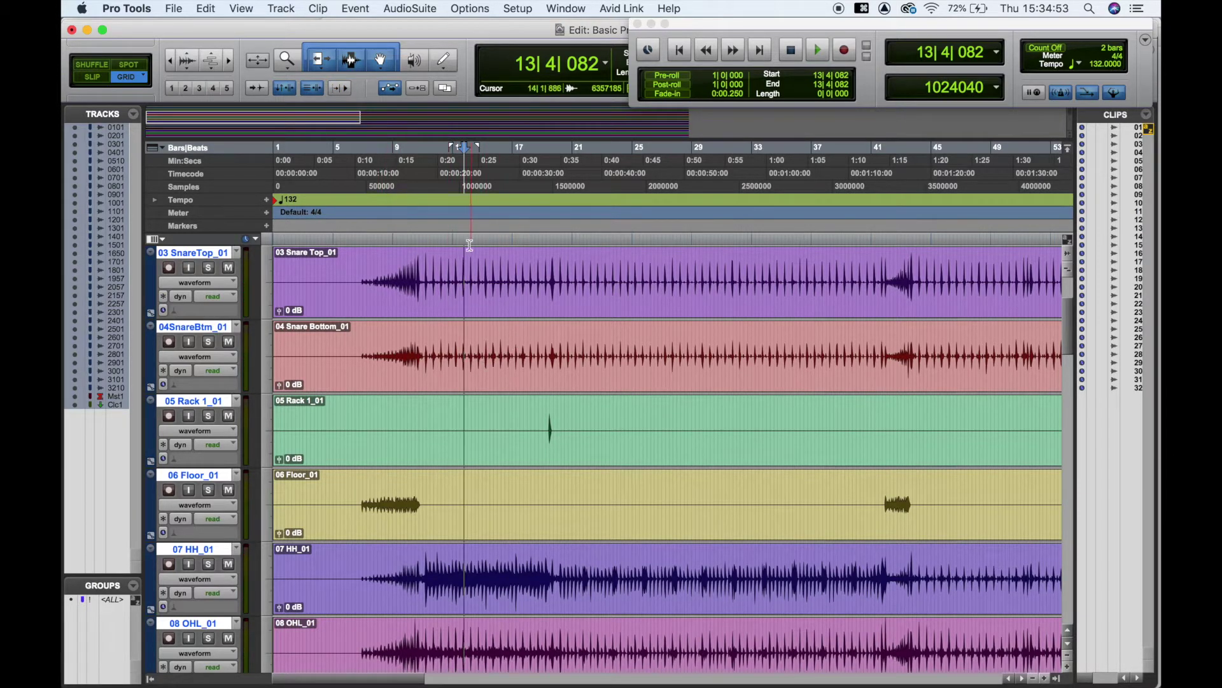
With Insertion Follows Playback off, start and stop playback three times to check where the cursor returns.
key(space)
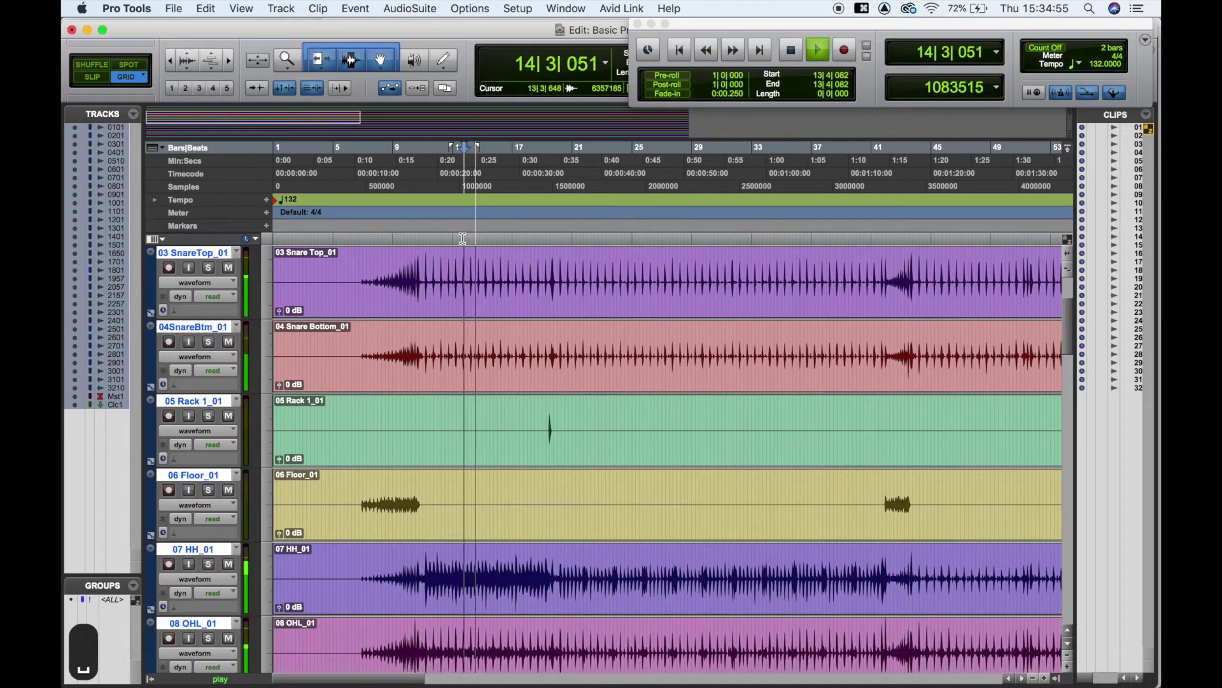
key(space)
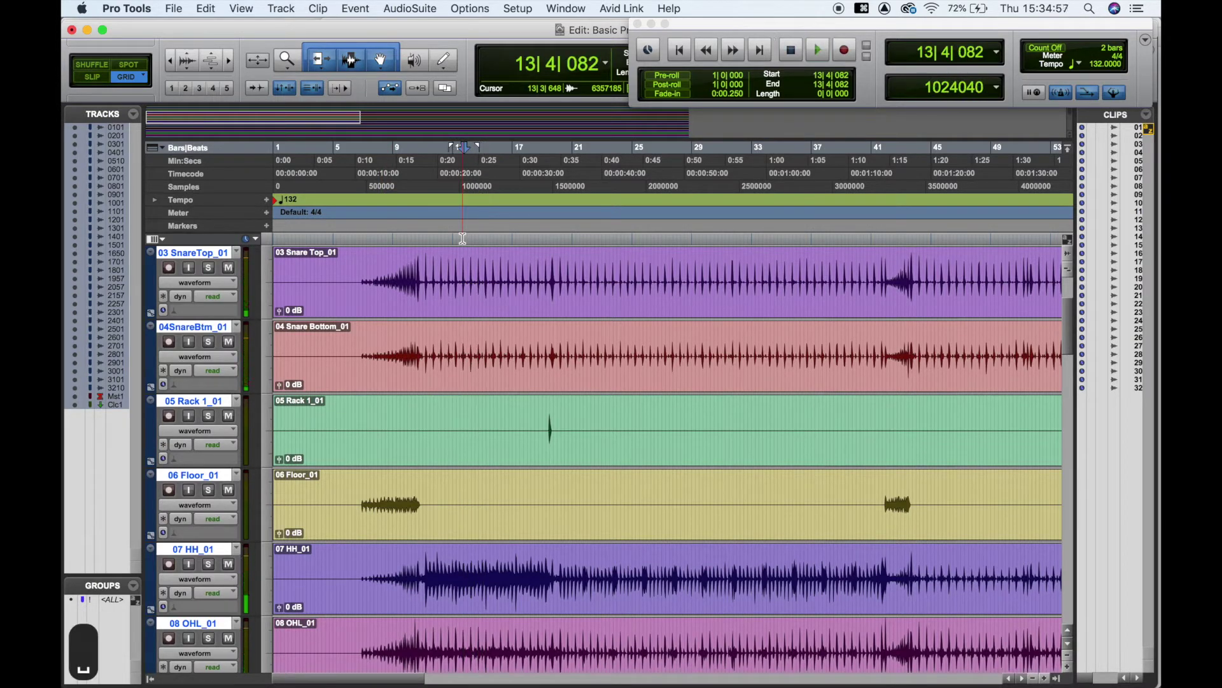
key(space)
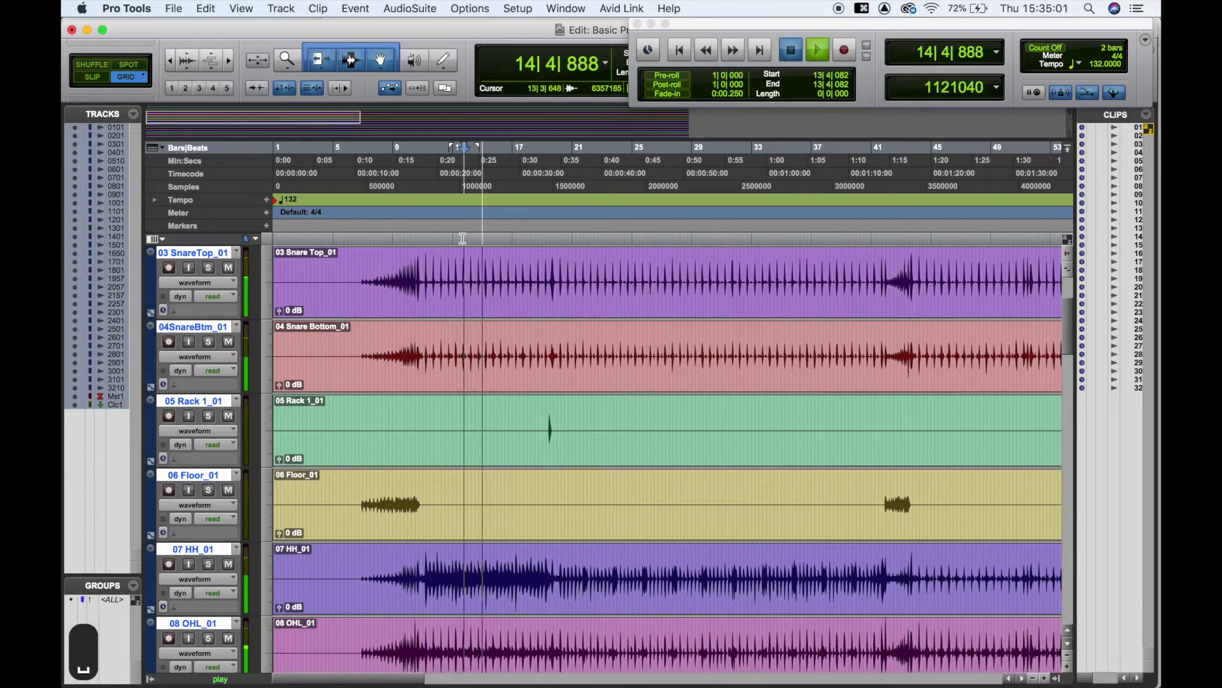
key(space)
key(space)
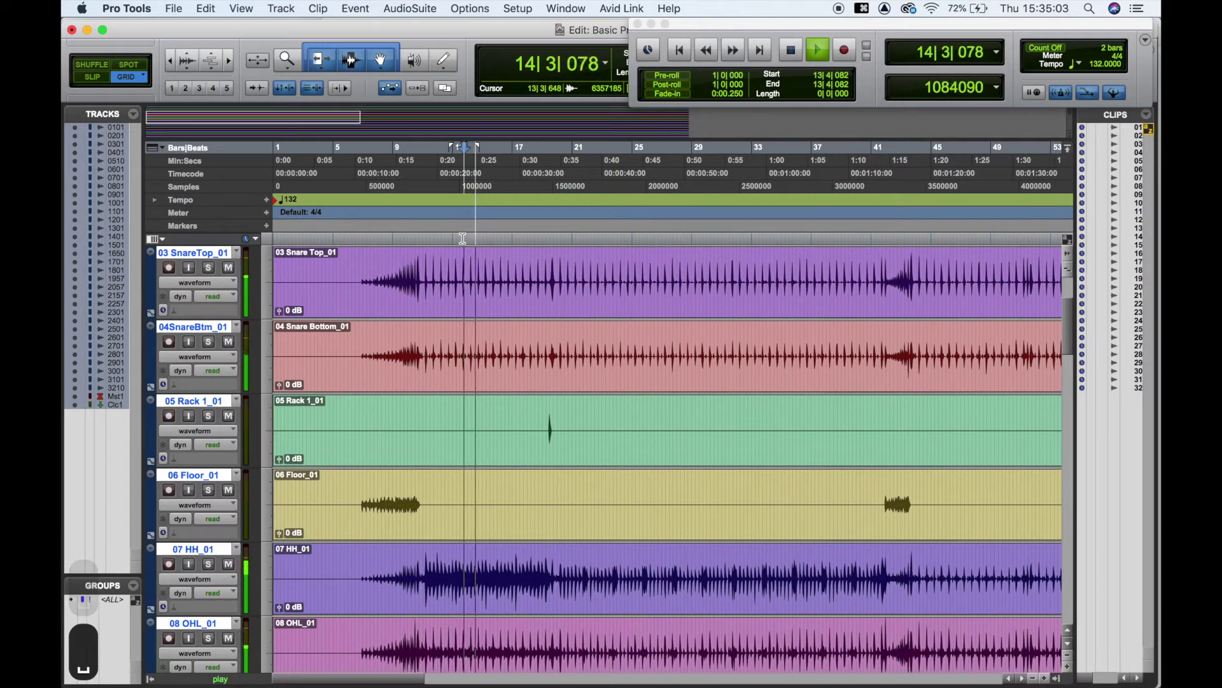
key(space)
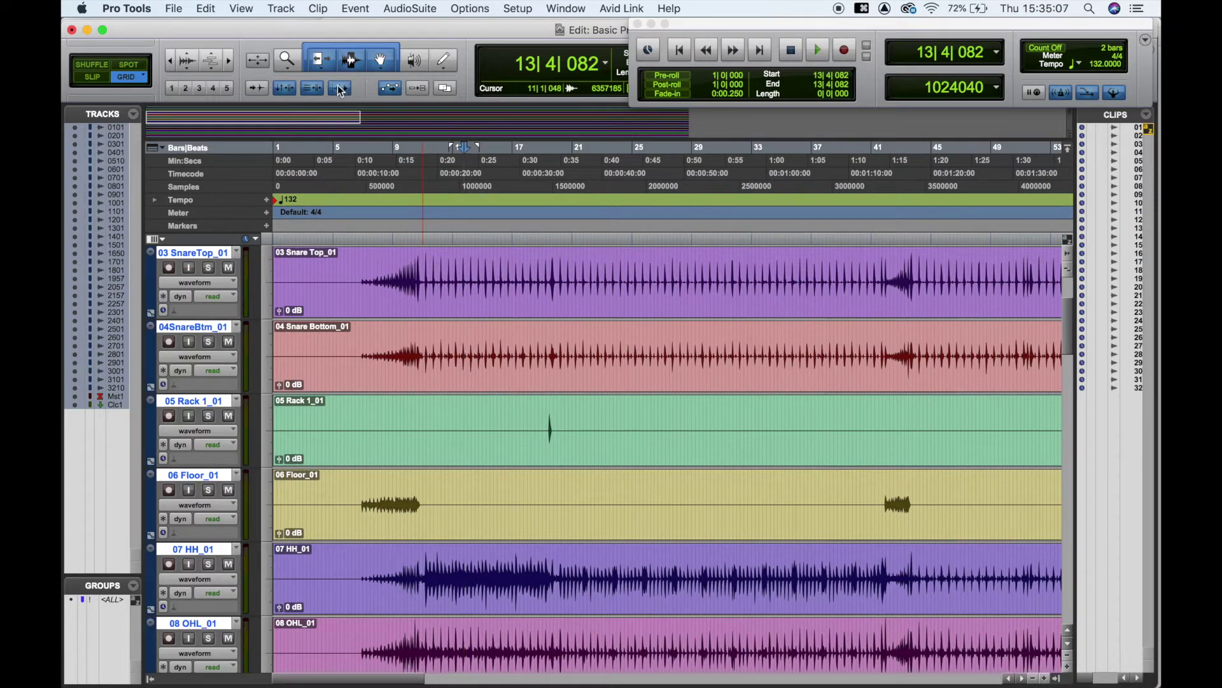
Turn on Insertion Follows Playback and test it by playing and stopping a short passage.
click(340, 89)
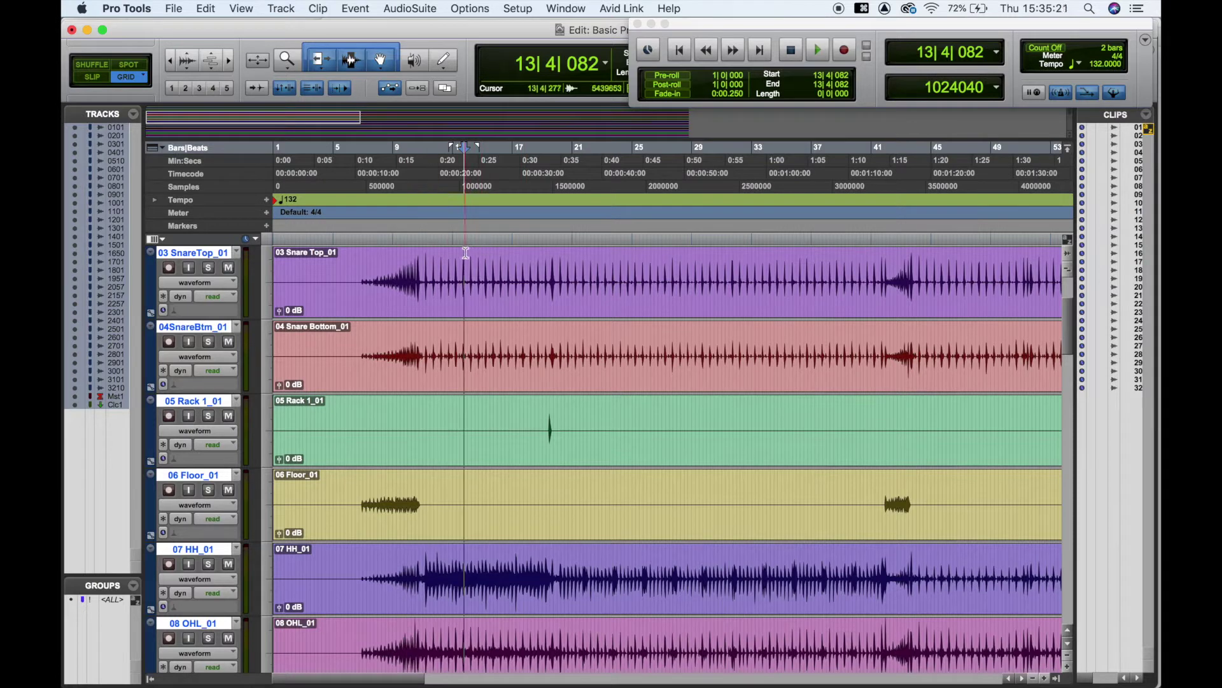
key(space)
key(space)
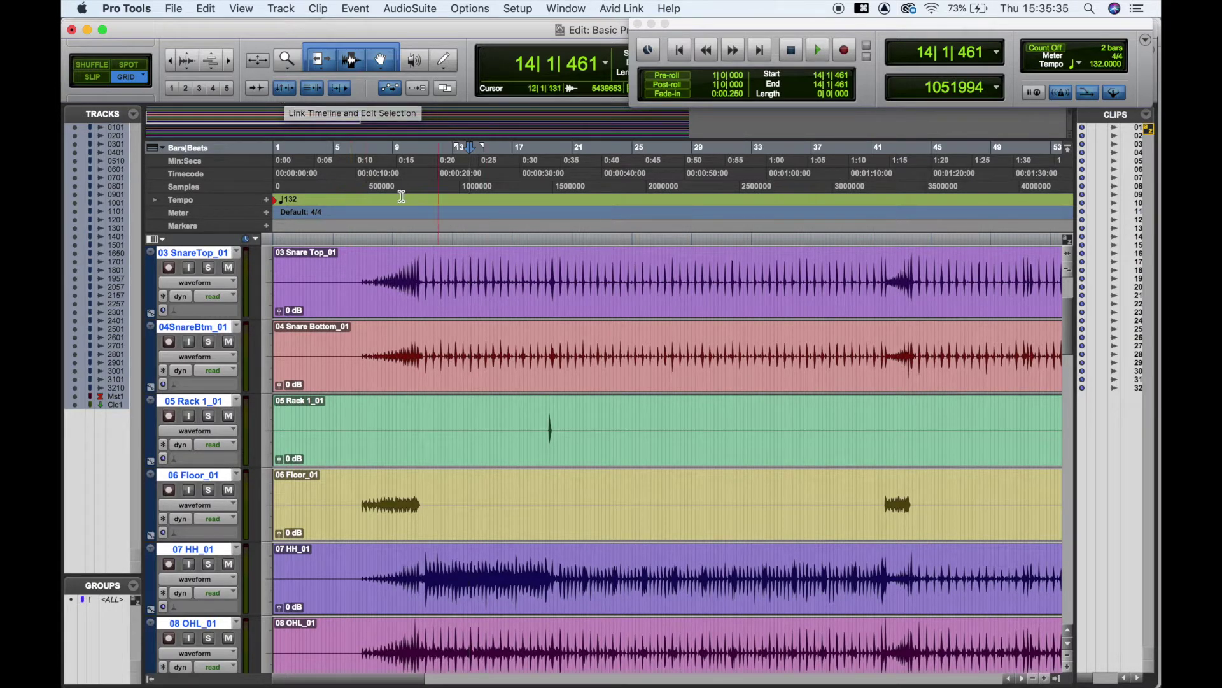
Select 21|1|000 to 28|3|000 on the Snare Top and Snare Bottom tracks, then play and stop from that selection.
click(572, 256)
drag(572, 257, 683, 370)
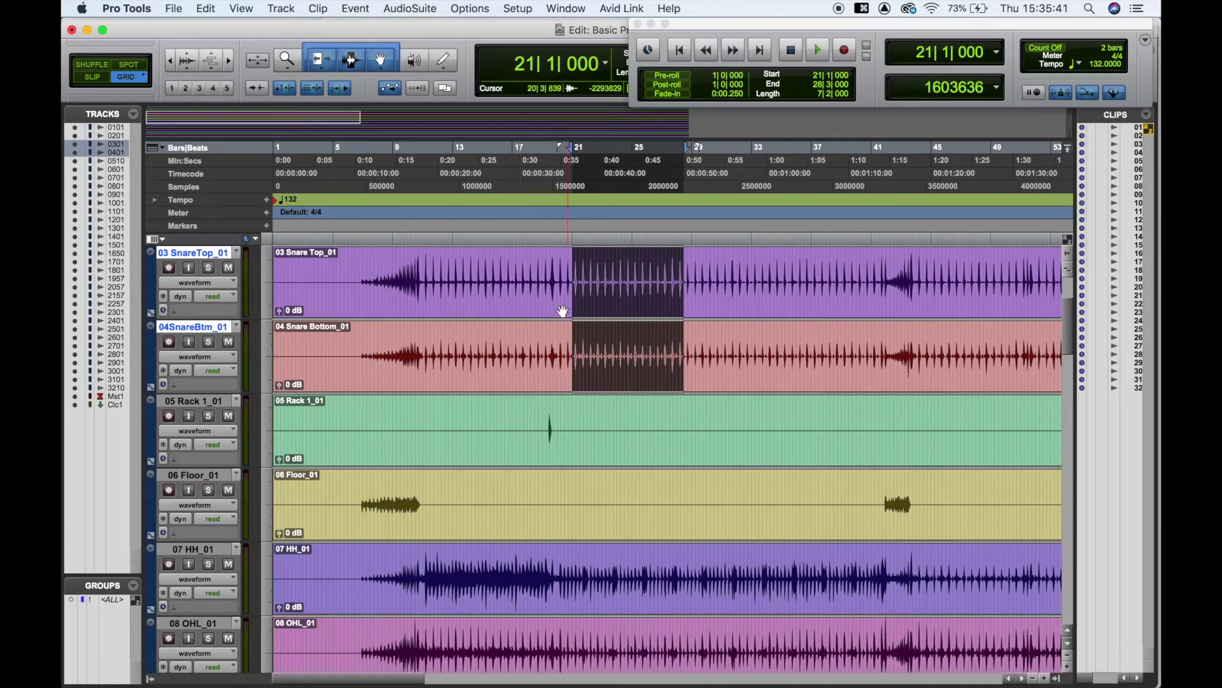
key(space)
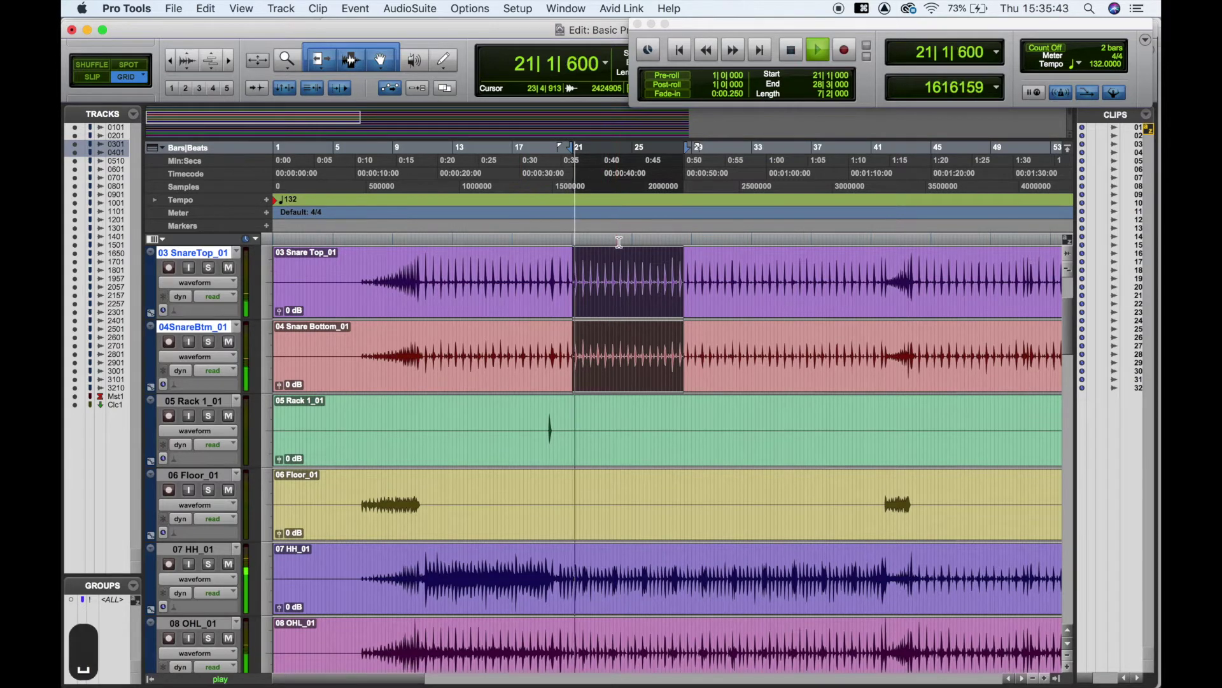
key(space)
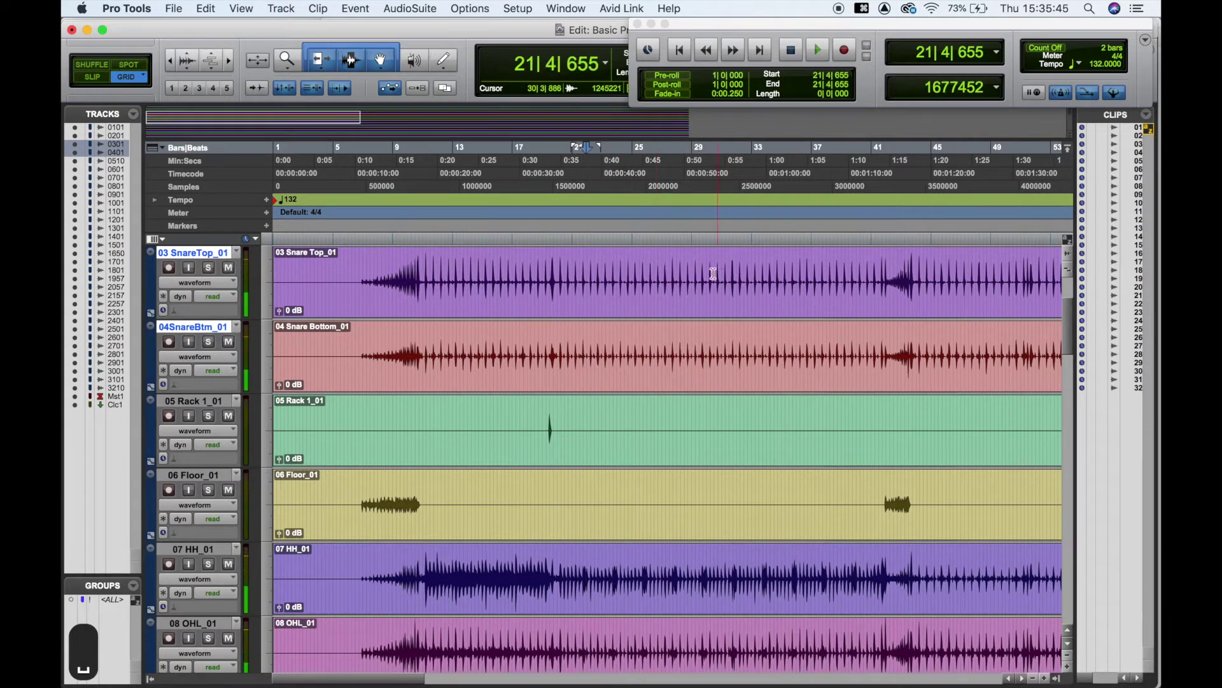
Select 30|2|000 to 37|3|000 on the Snare Top and Snare Bottom tracks and start and stop playback from it.
drag(712, 273, 819, 347)
key(space)
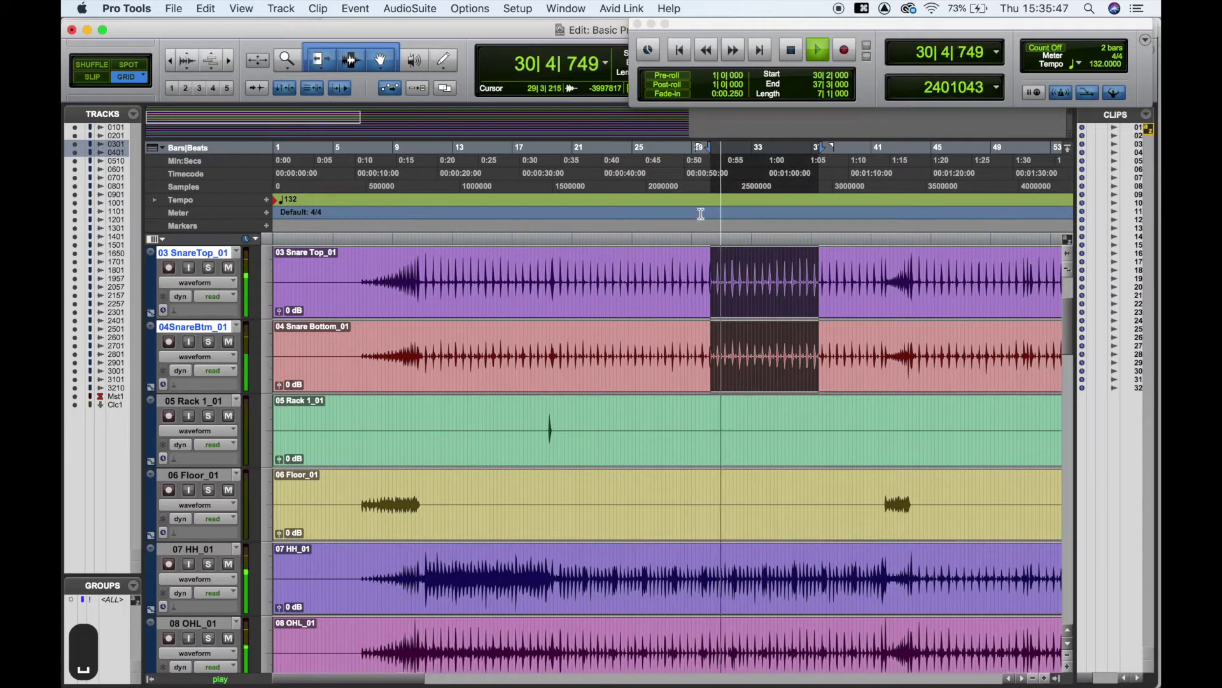
key(space)
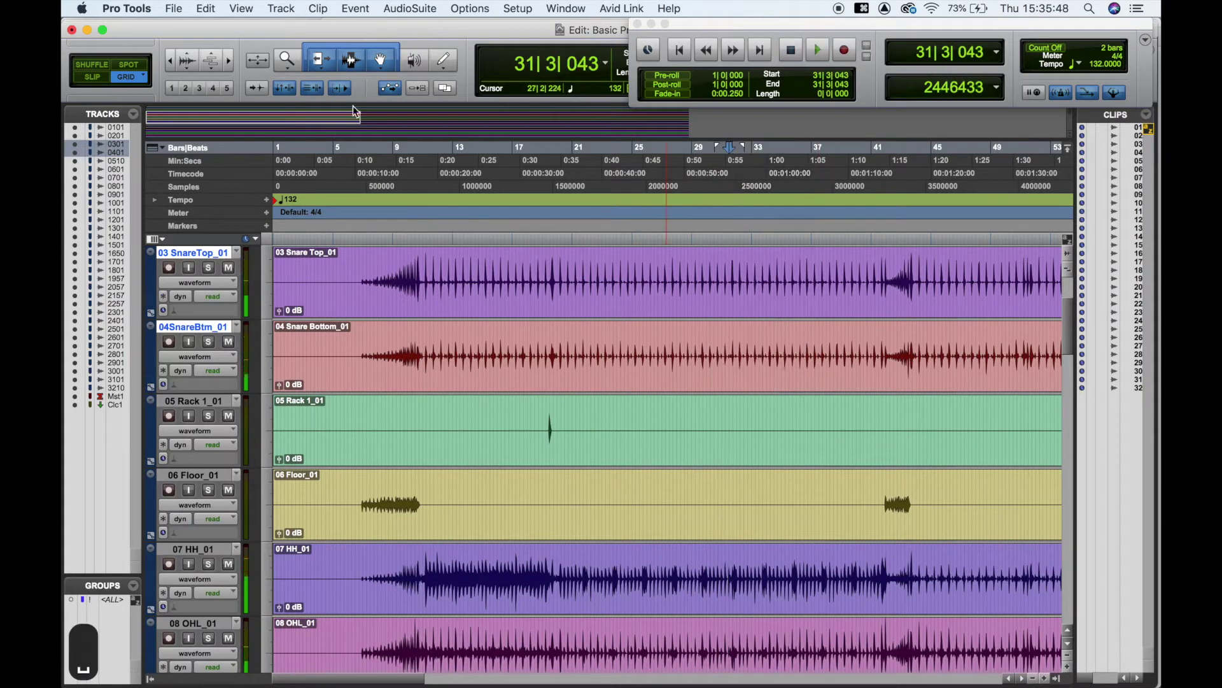
Turn off Link Timeline and Edit Selection, select about bars 25 to 27 on both snare tracks, and test playback.
click(294, 88)
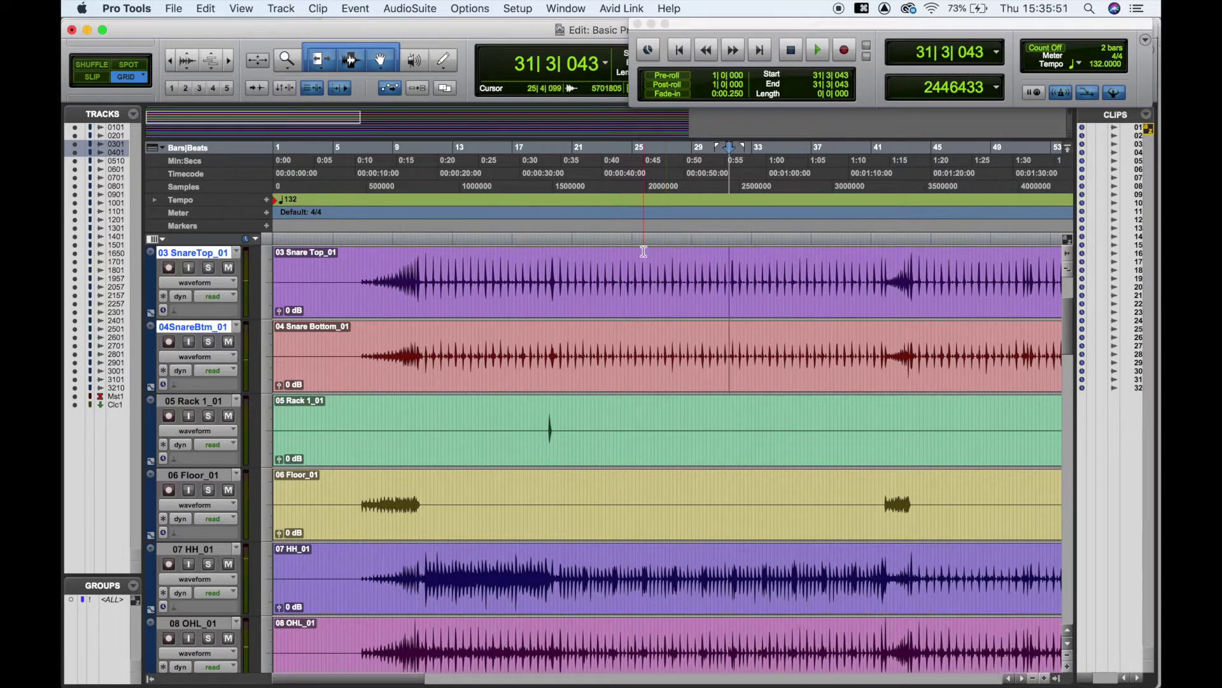
drag(632, 264, 669, 336)
key(space)
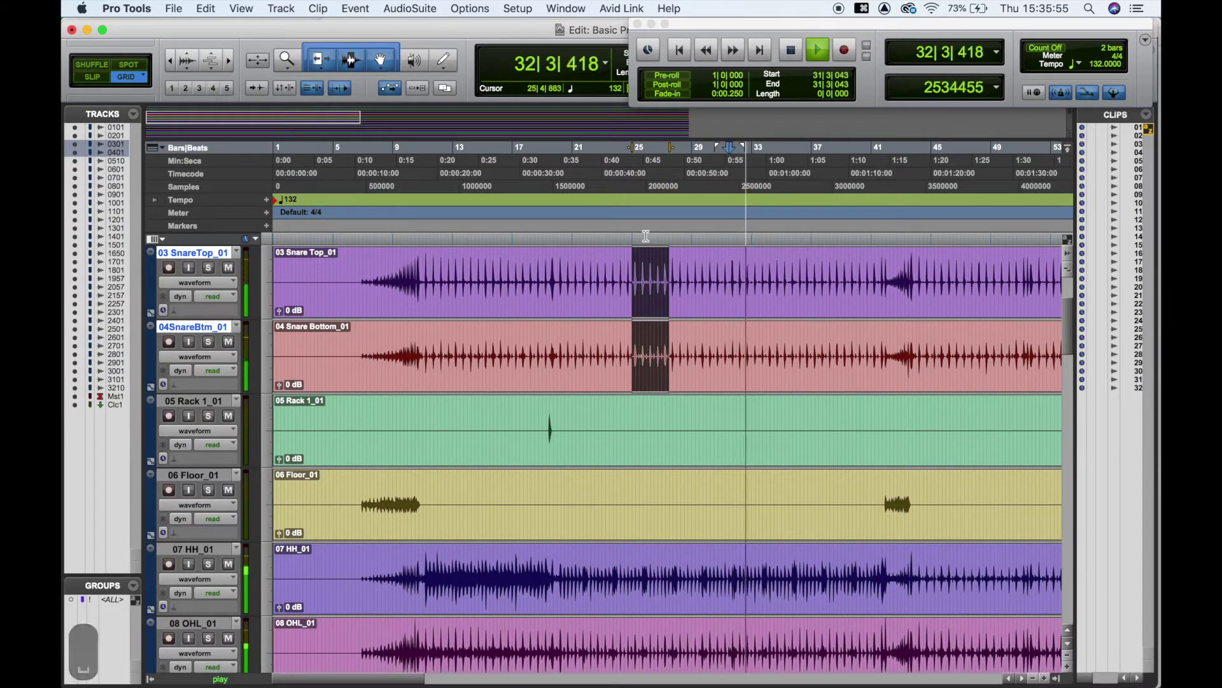
key(space)
Select 15|2|000 to 24|2|000 on Snare Top, Snare Bottom and Rack 1, test unlinked playback, and re-enable Link Timeline and Edit Selection.
drag(486, 274, 623, 440)
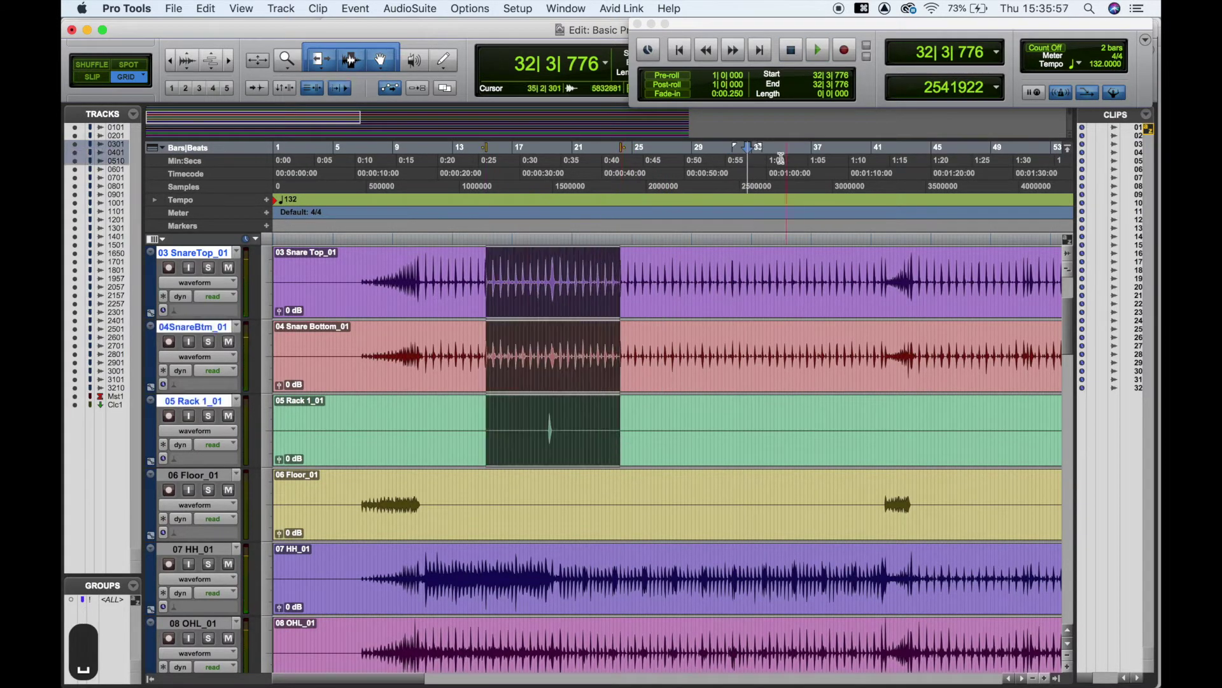
key(space)
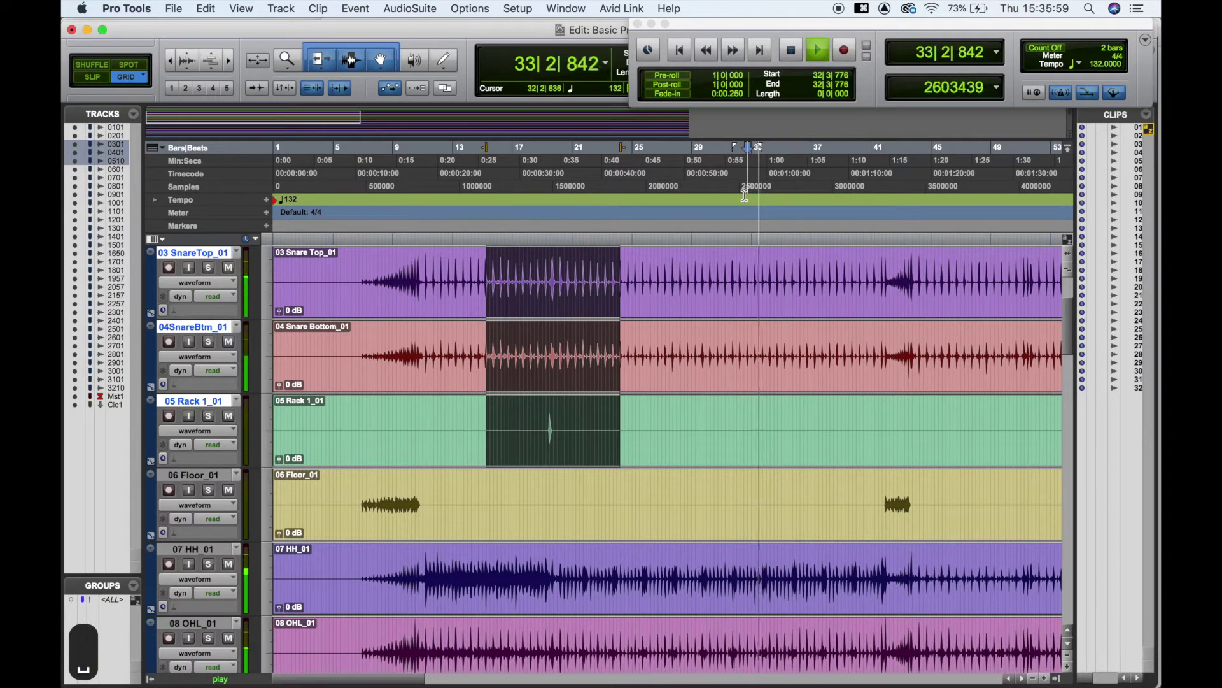
key(space)
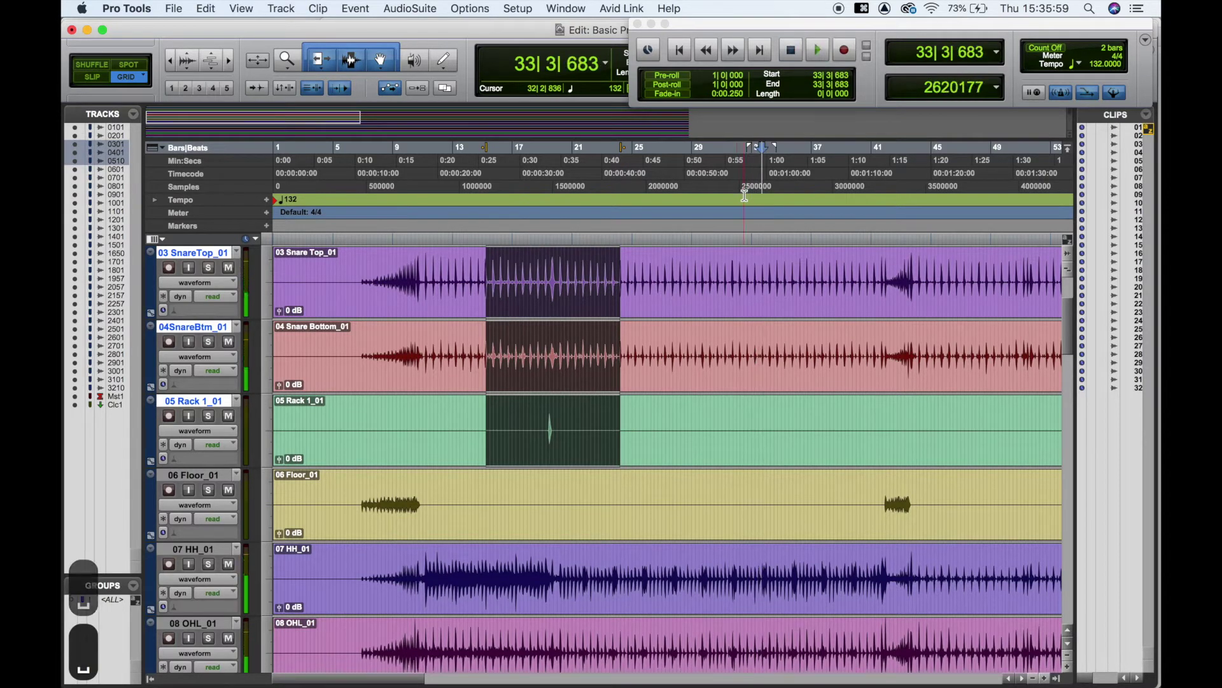
click(286, 90)
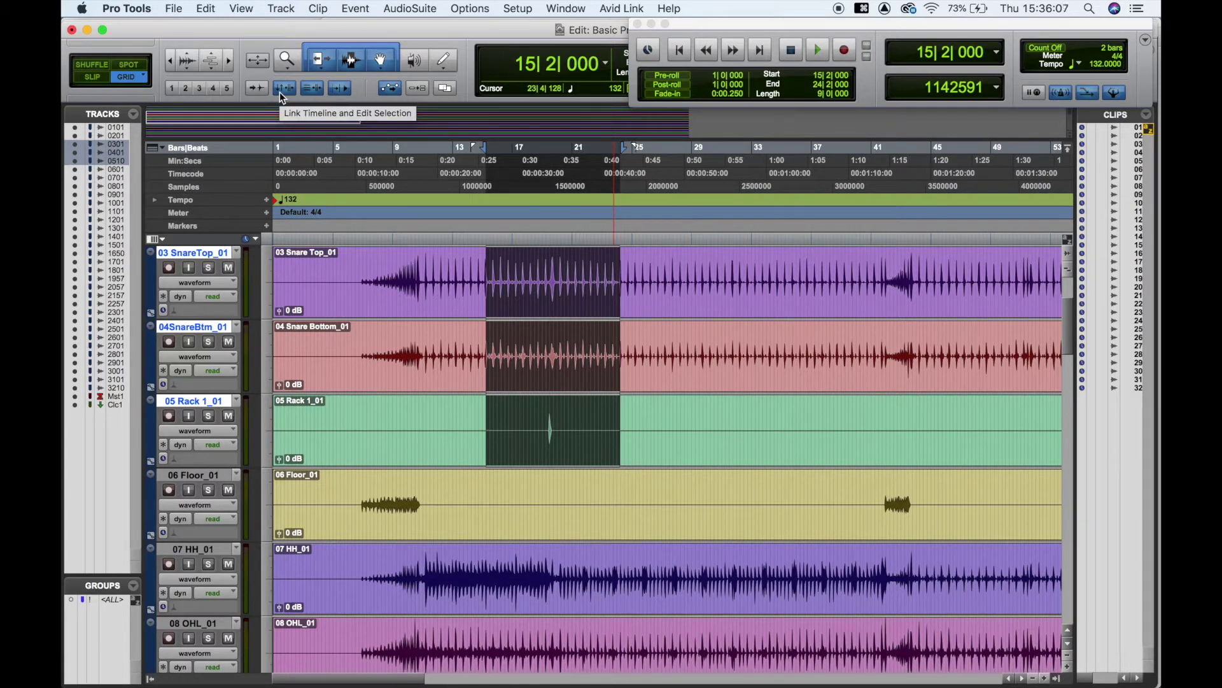
In Slip mode, make free selections around bar 19 across all tracks: 18|2|149 to 19|2|440, and 18|1|790 to 19|1|444.
click(541, 239)
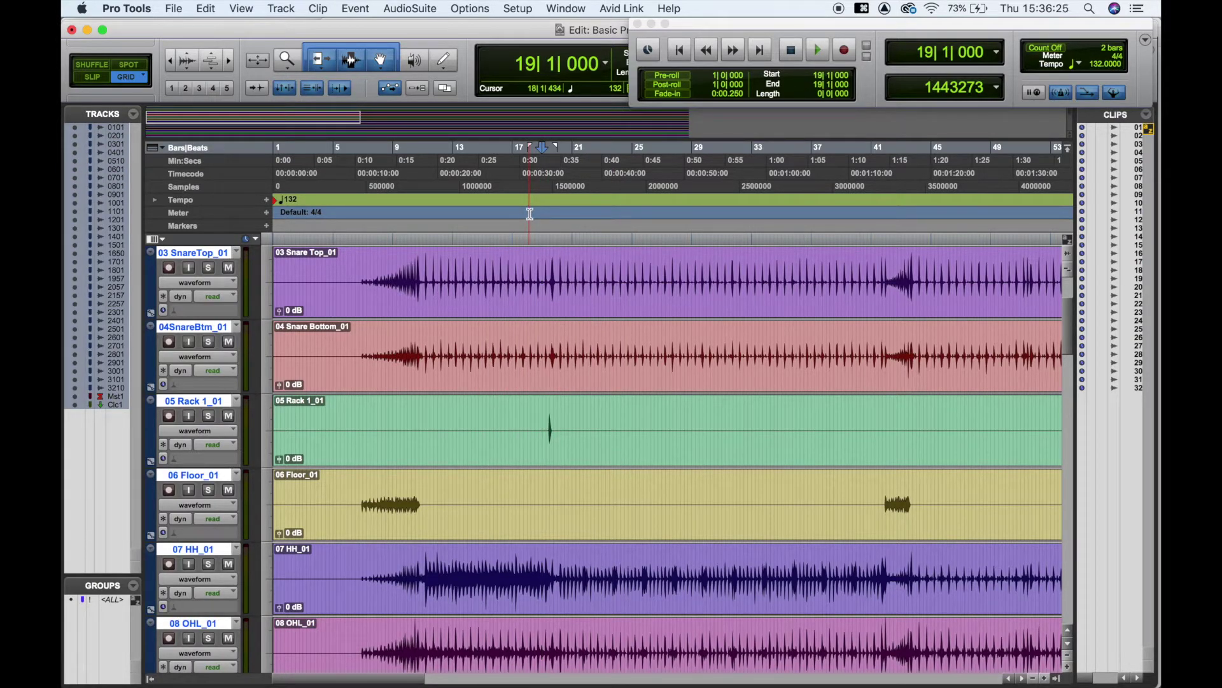
click(91, 77)
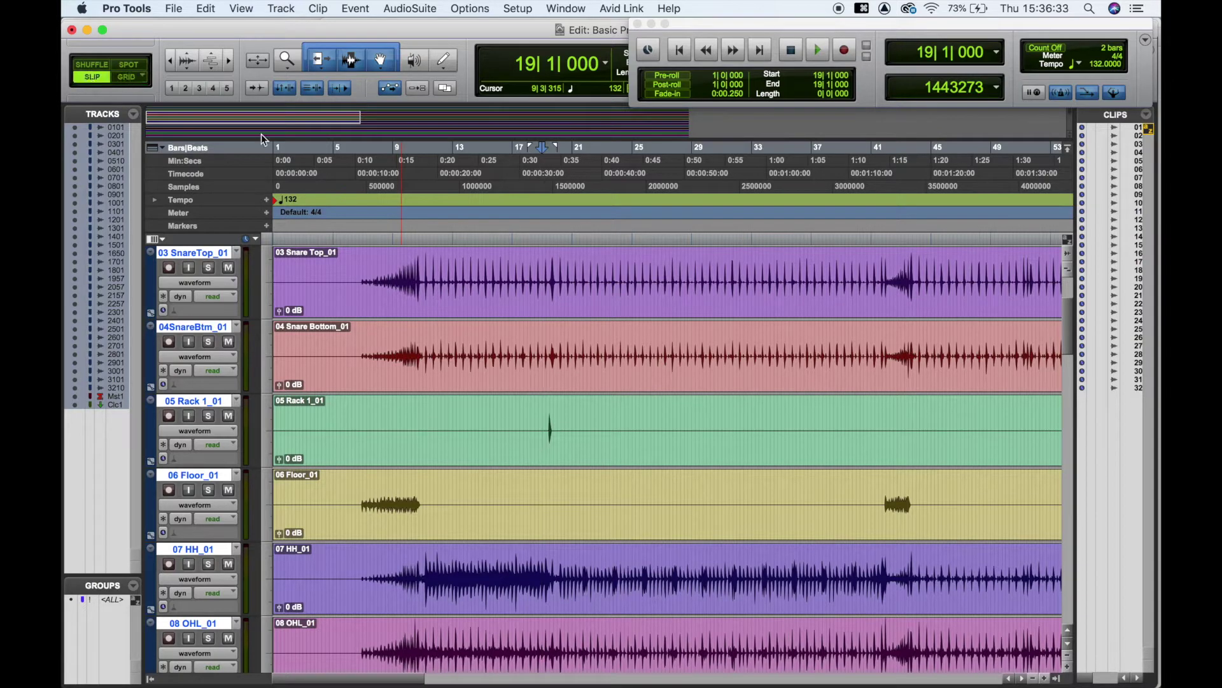
key(super+bracketright)
key(super+bracketright)
key(super+bracketright)
key(super+bracketright)
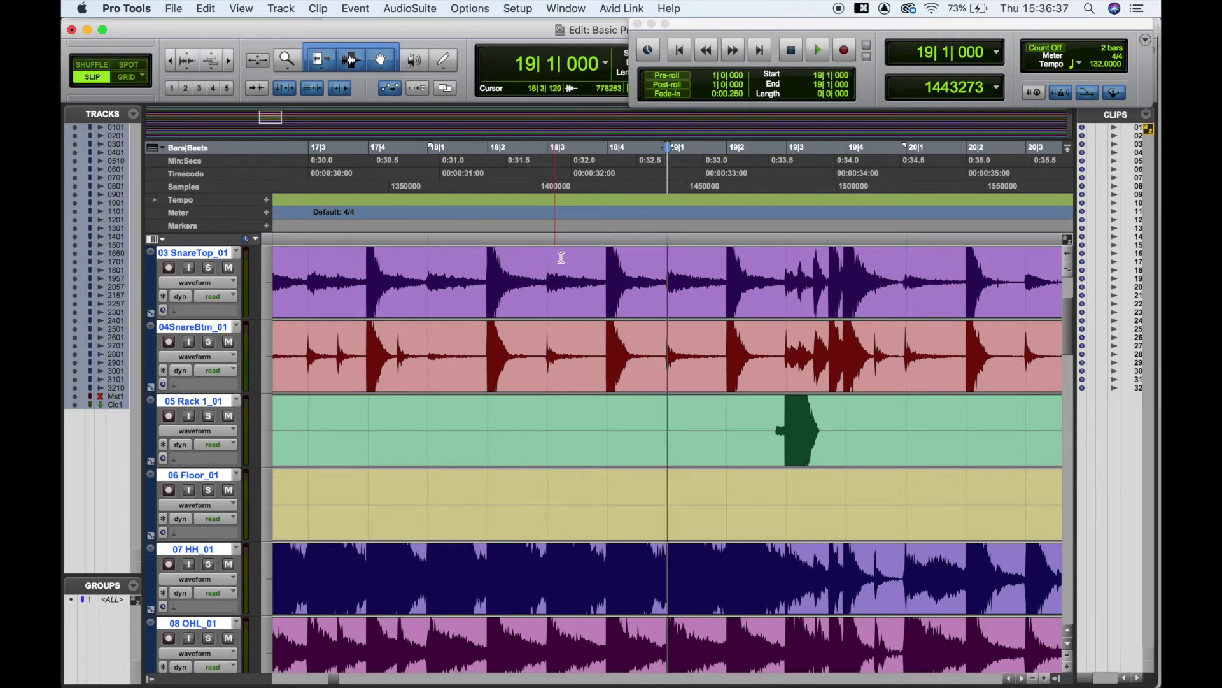
scroll(560, 258, up, 3)
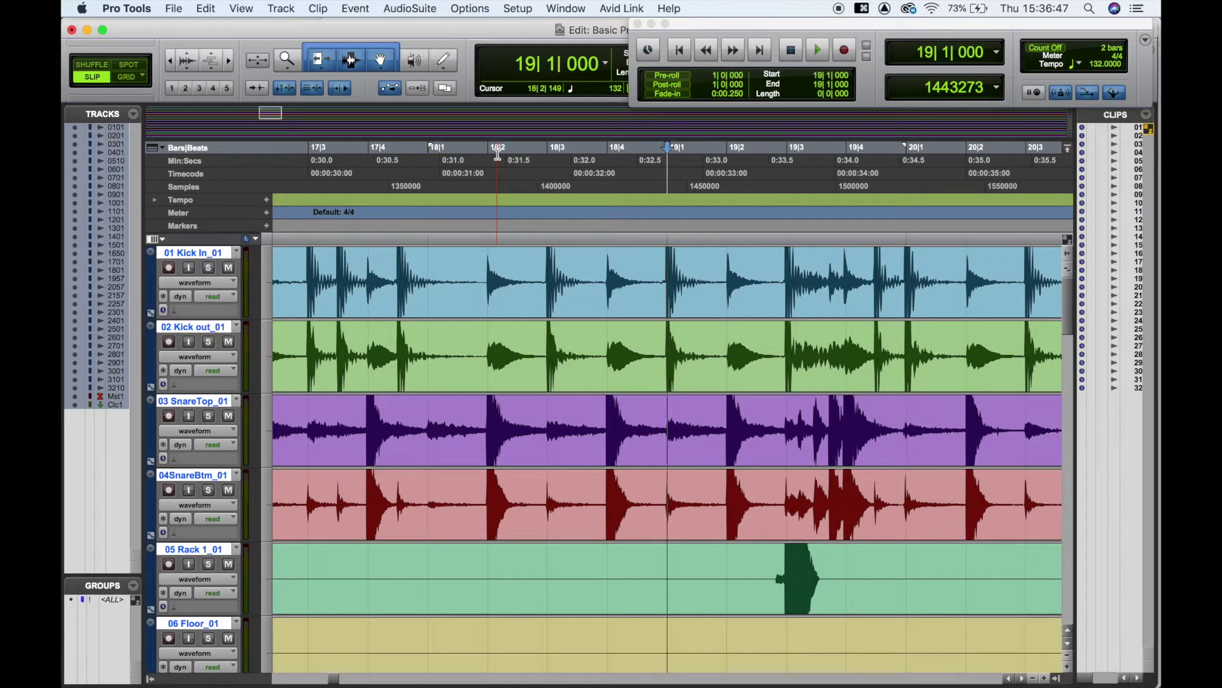
drag(498, 153, 756, 191)
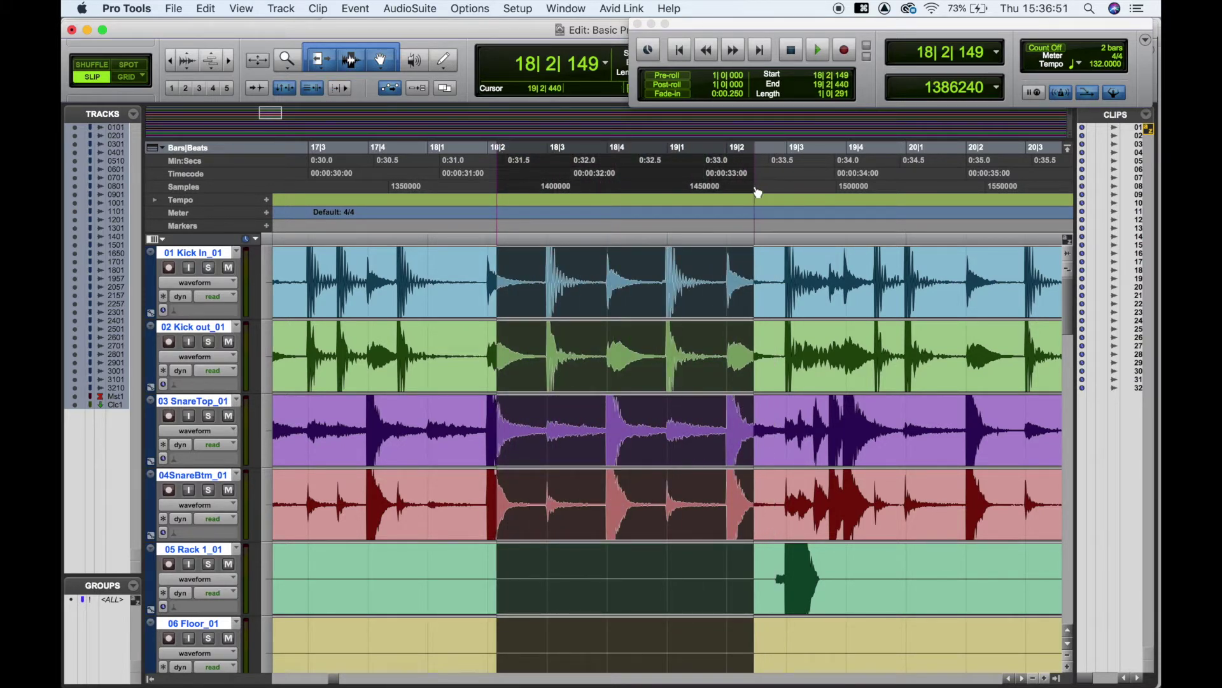
drag(810, 221, 695, 240)
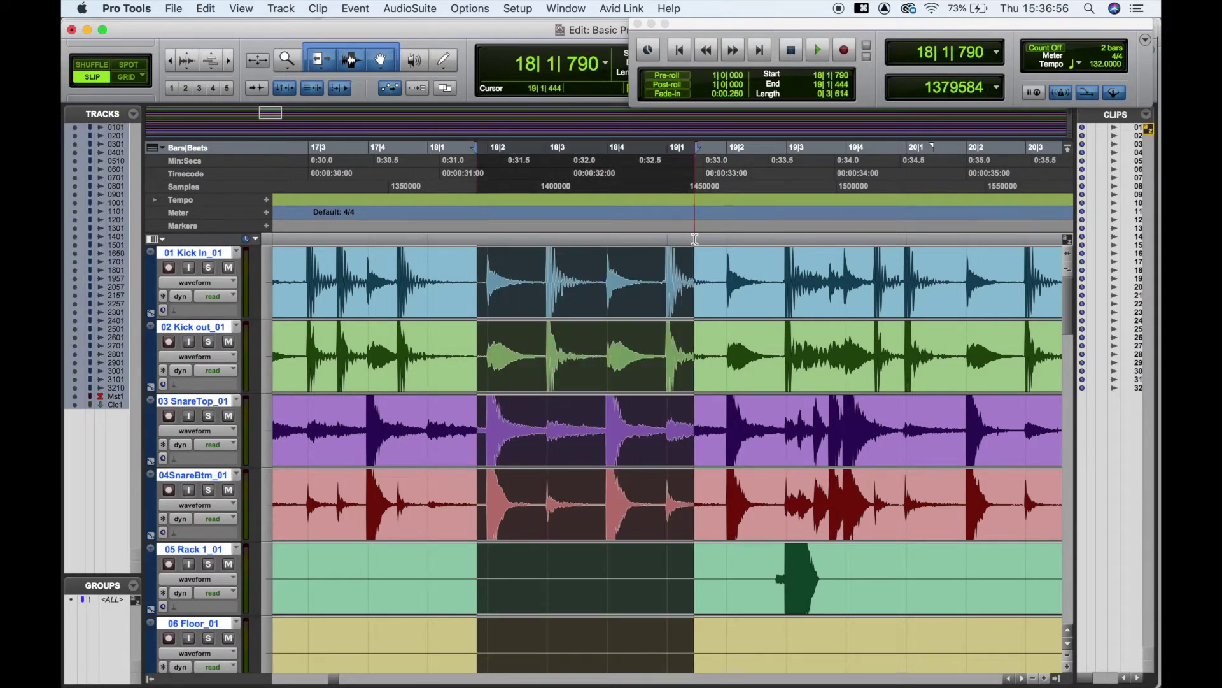
Switch to Grid mode and make a snapped selection from 18|2|000 to 19|3|000 across all tracks.
click(127, 77)
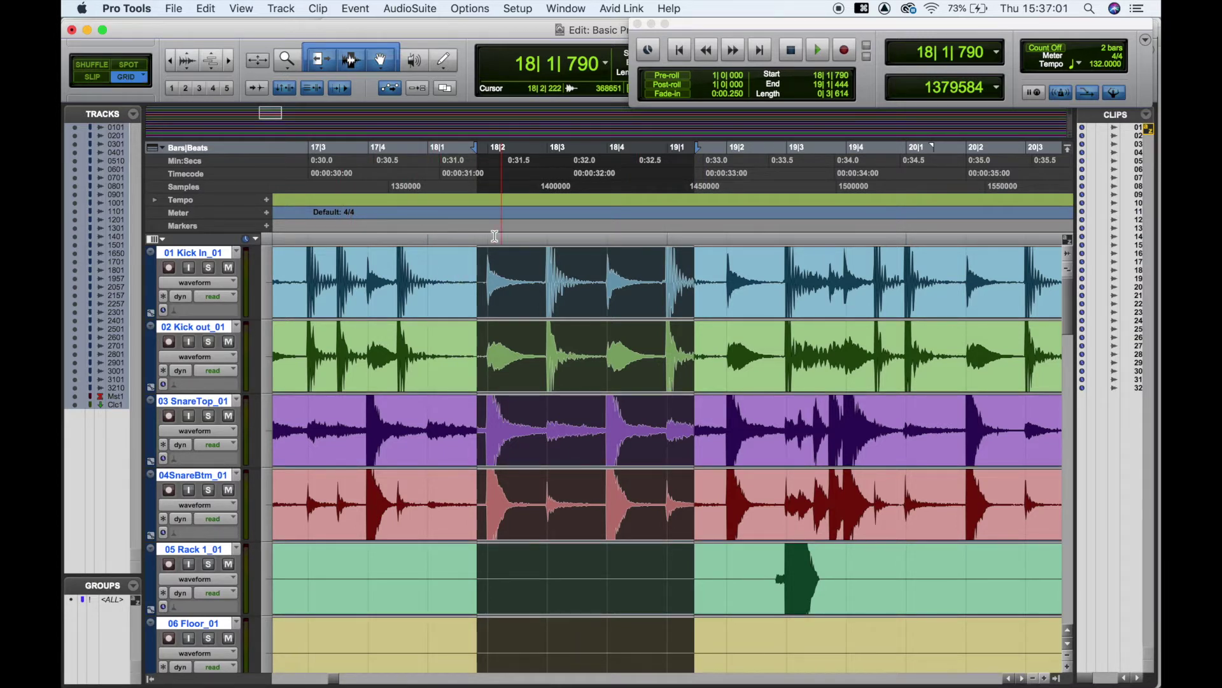
drag(495, 236, 763, 234)
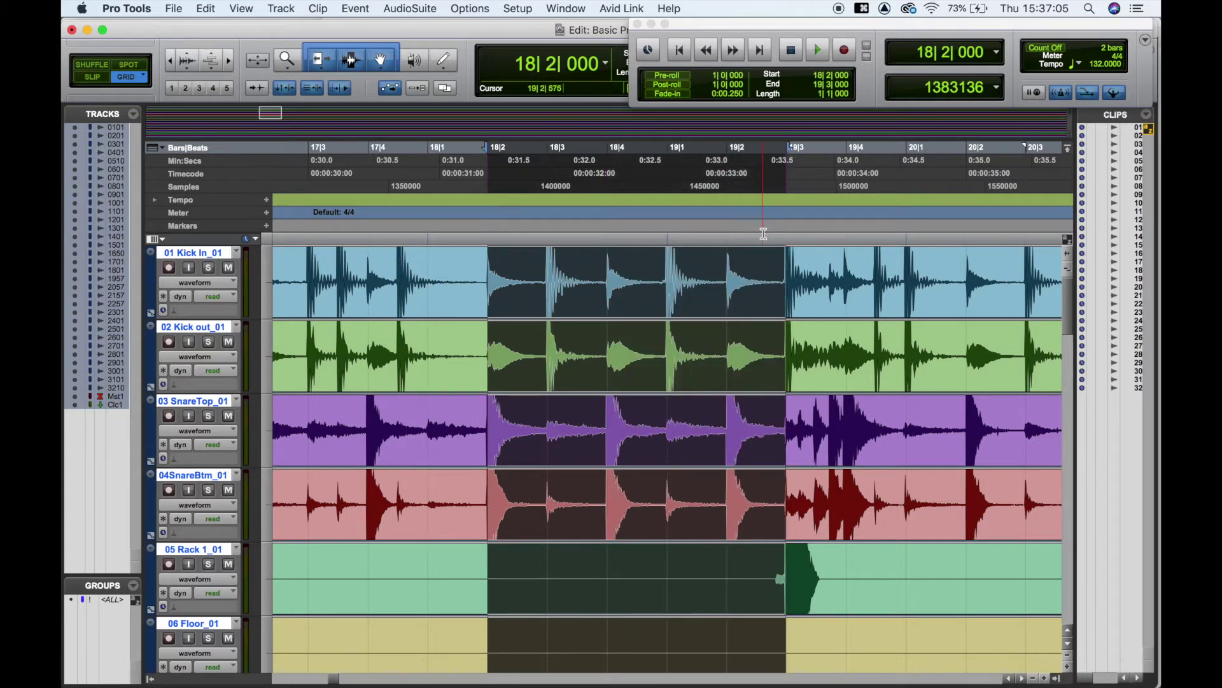
drag(485, 237, 763, 236)
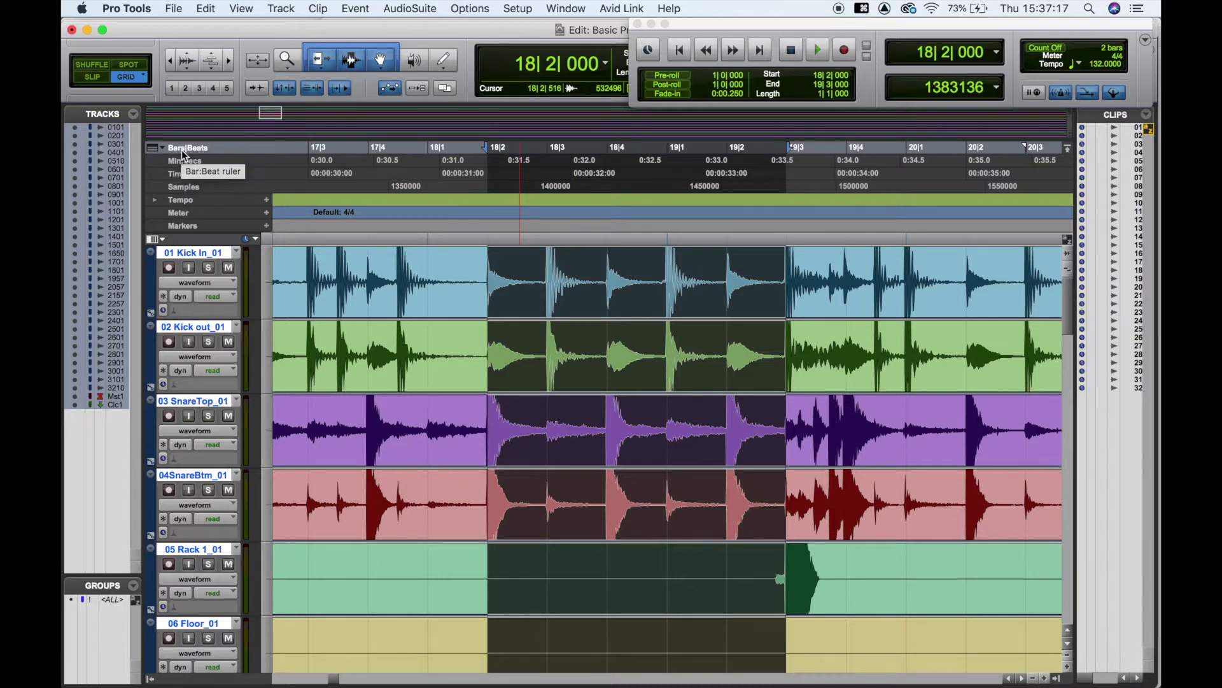
Switch the main time scale to Min:Secs and Timecode, and return it to Bars|Beats.
click(189, 161)
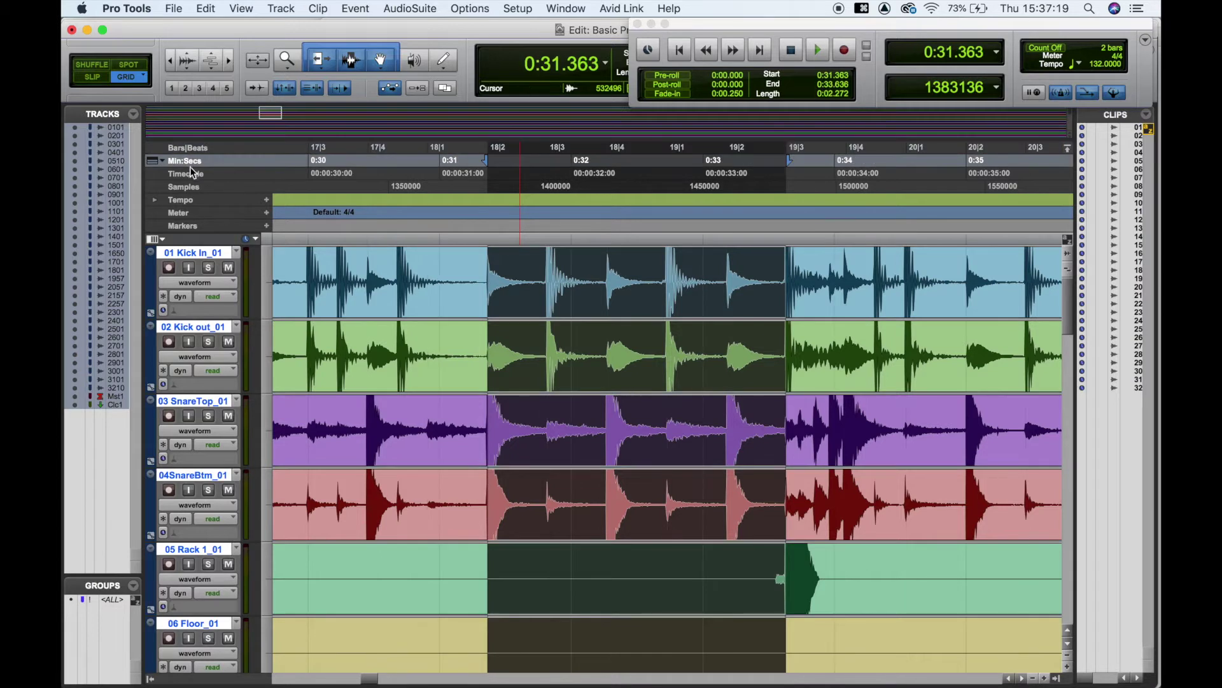
click(189, 174)
click(186, 161)
click(205, 147)
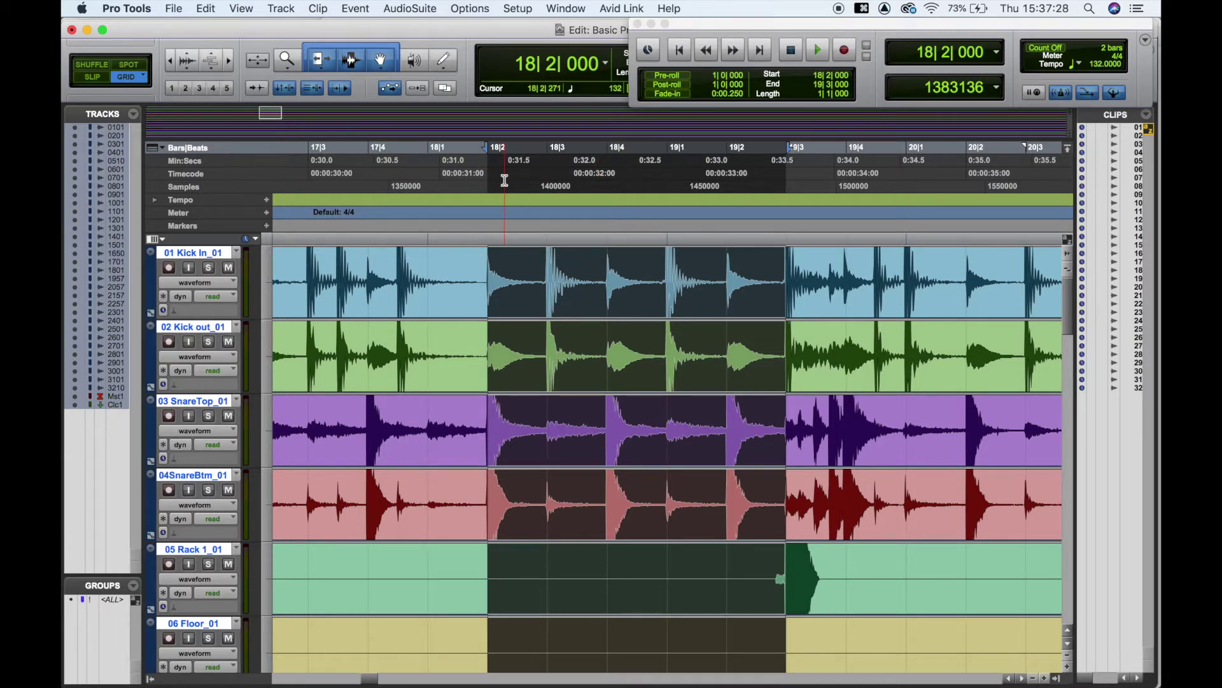
On the Kick In track, make grid-snapped selections from 18|2|000 to 19|1|000 and from 18|2|000 to 19|2|000.
click(489, 261)
drag(507, 273, 694, 277)
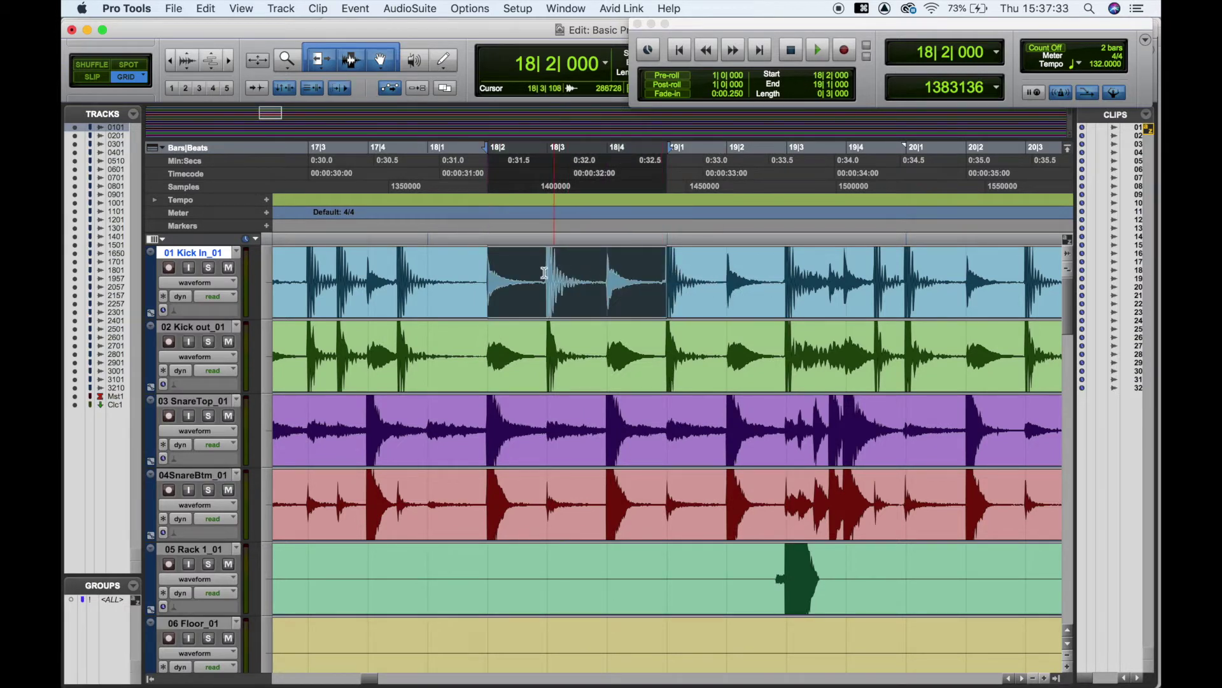
drag(501, 266, 723, 272)
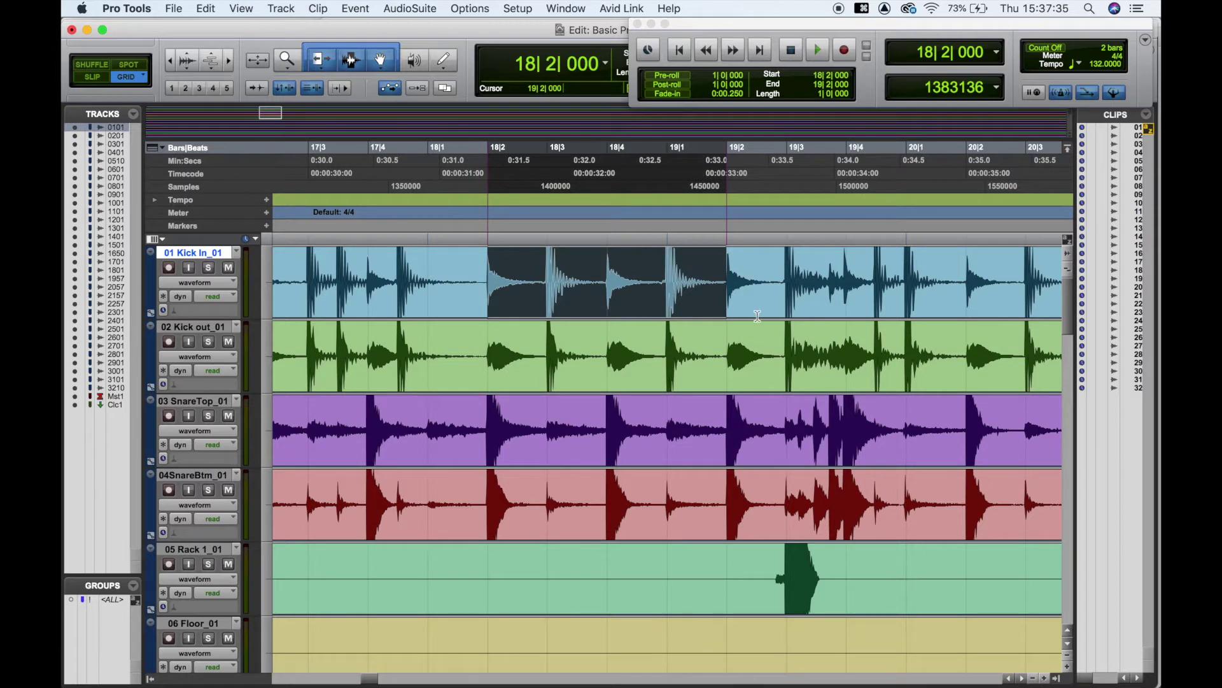
drag(758, 316, 787, 337)
click(338, 88)
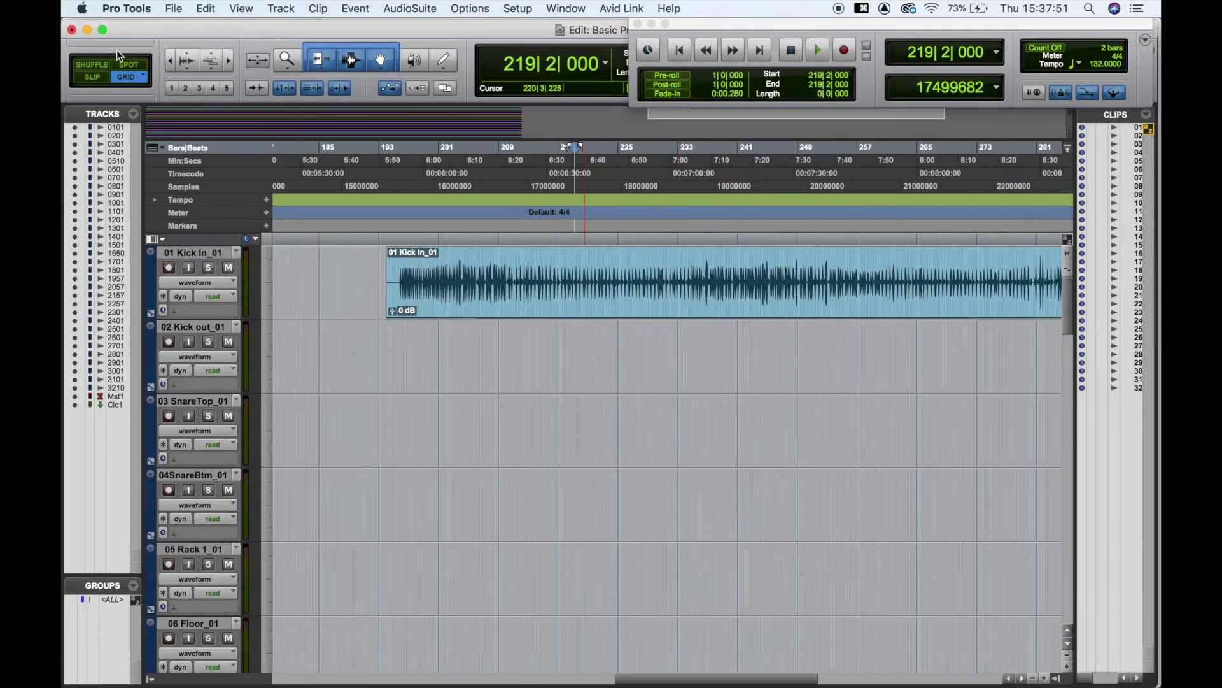
Switch to Shuffle mode, delete 251|1|018 to 253|2|793 from the Kick In clip, and undo the deletion.
click(92, 66)
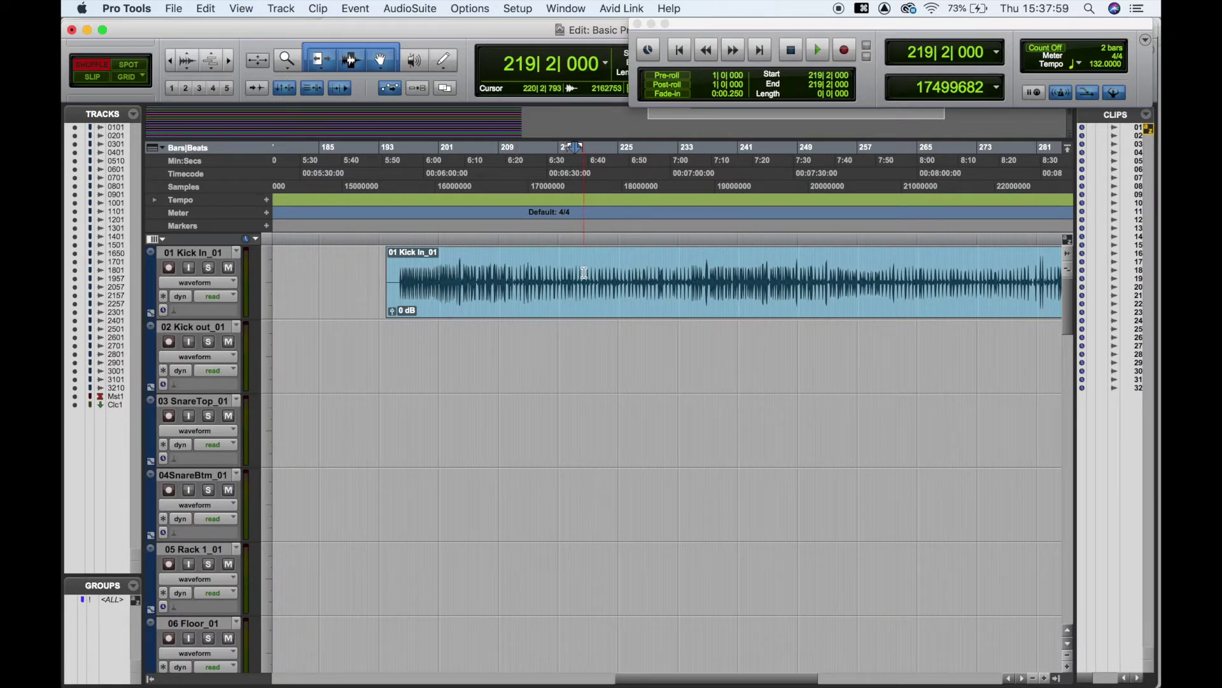
scroll(728, 262, right, 5)
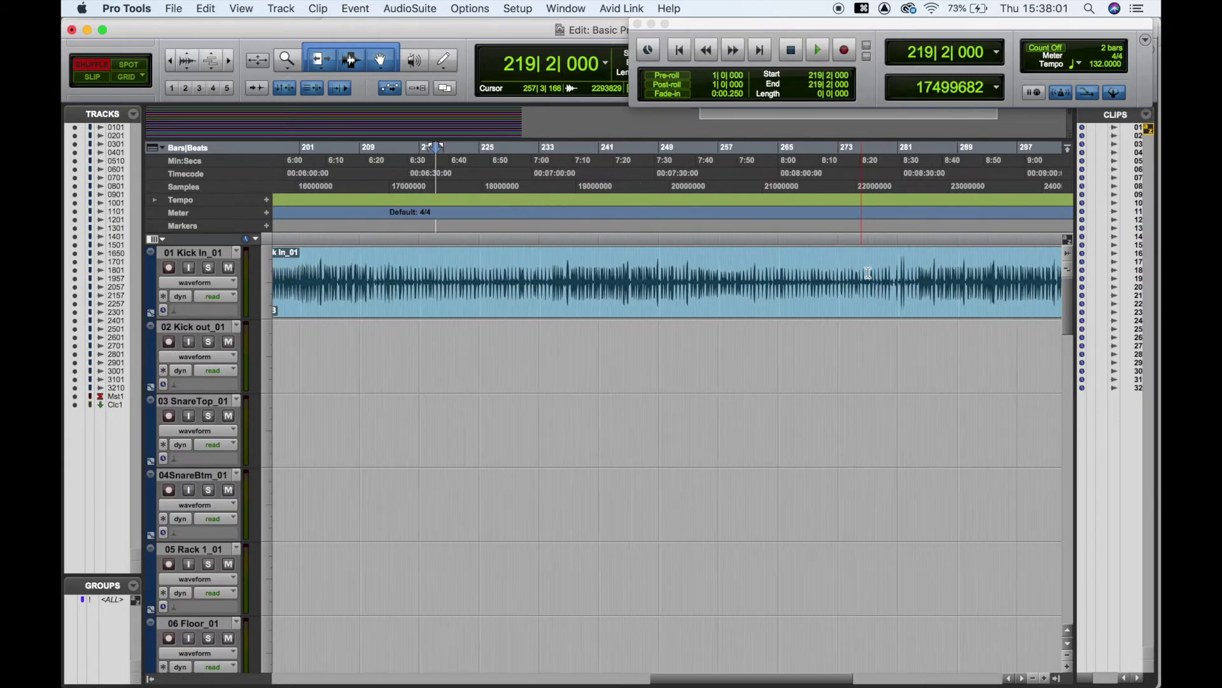
click(729, 266)
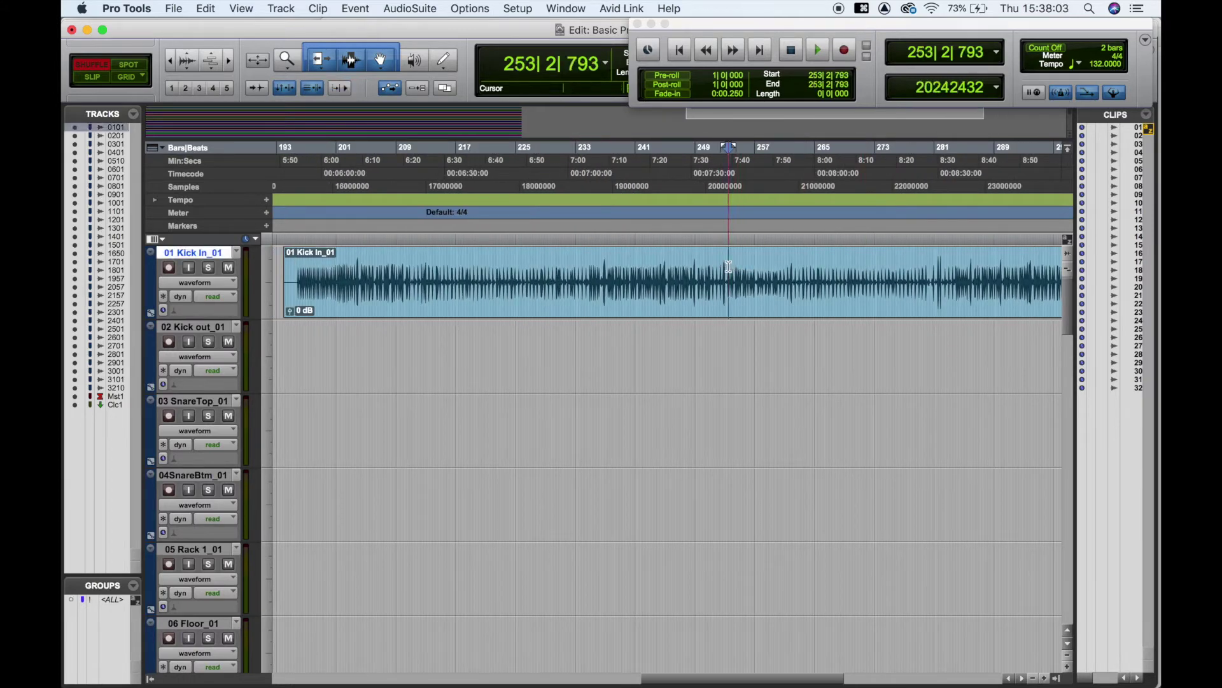
drag(729, 266, 710, 266)
key(ctrl+n)
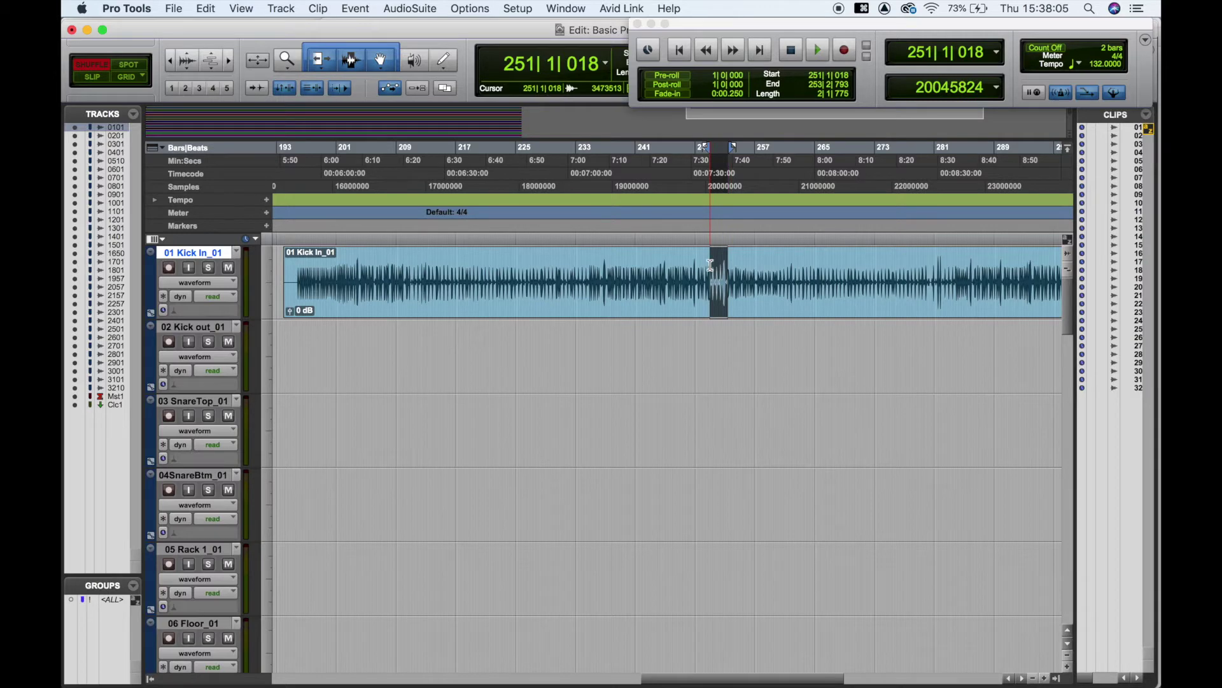
key(super+])
key(super+])
scroll(727, 266, right, 3)
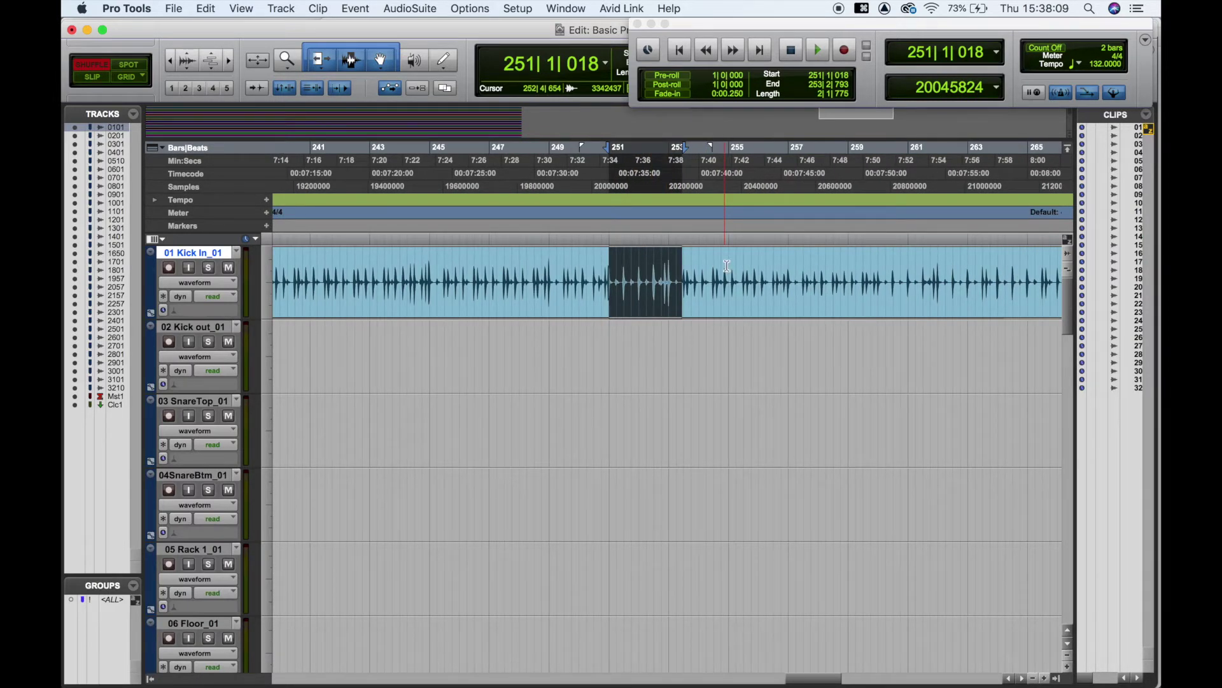
key(BackSpace)
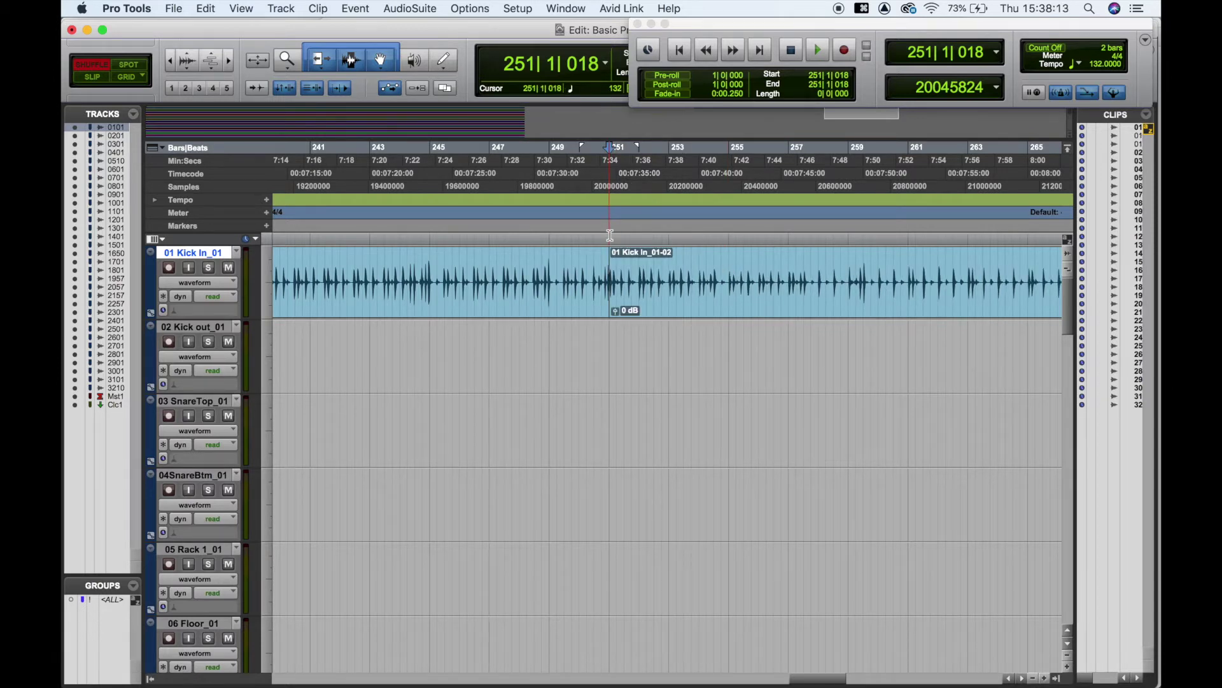
key(super+z)
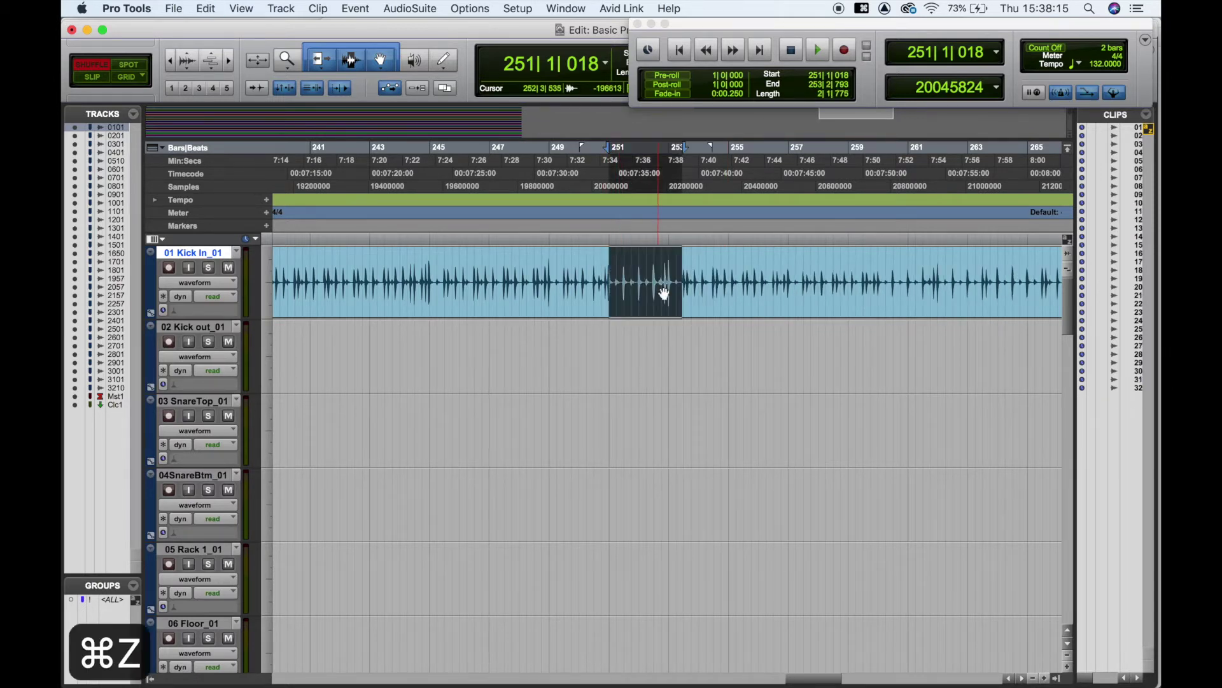
Delete the section from 260|3|024 to 264|2|140 of the Kick In clip in Shuffle mode.
scroll(663, 293, down, 1)
scroll(663, 293, down, 1)
drag(724, 272, 752, 272)
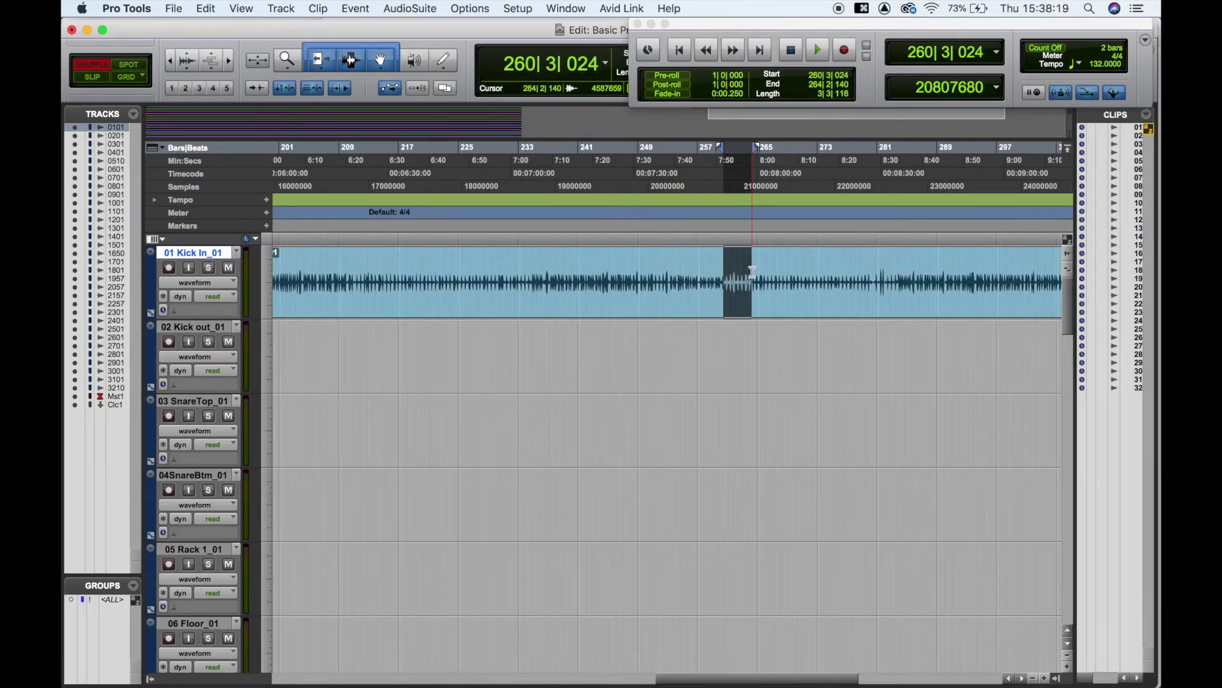
key(BackSpace)
scroll(794, 283, down, 1)
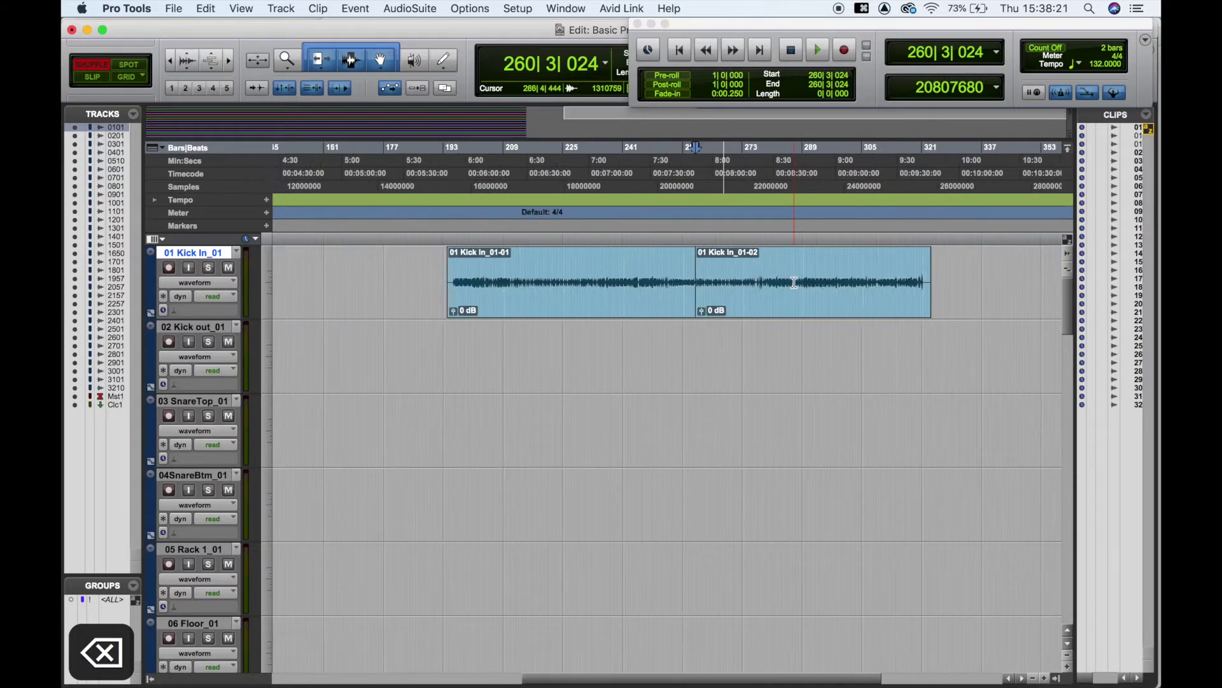
scroll(794, 282, down, 1)
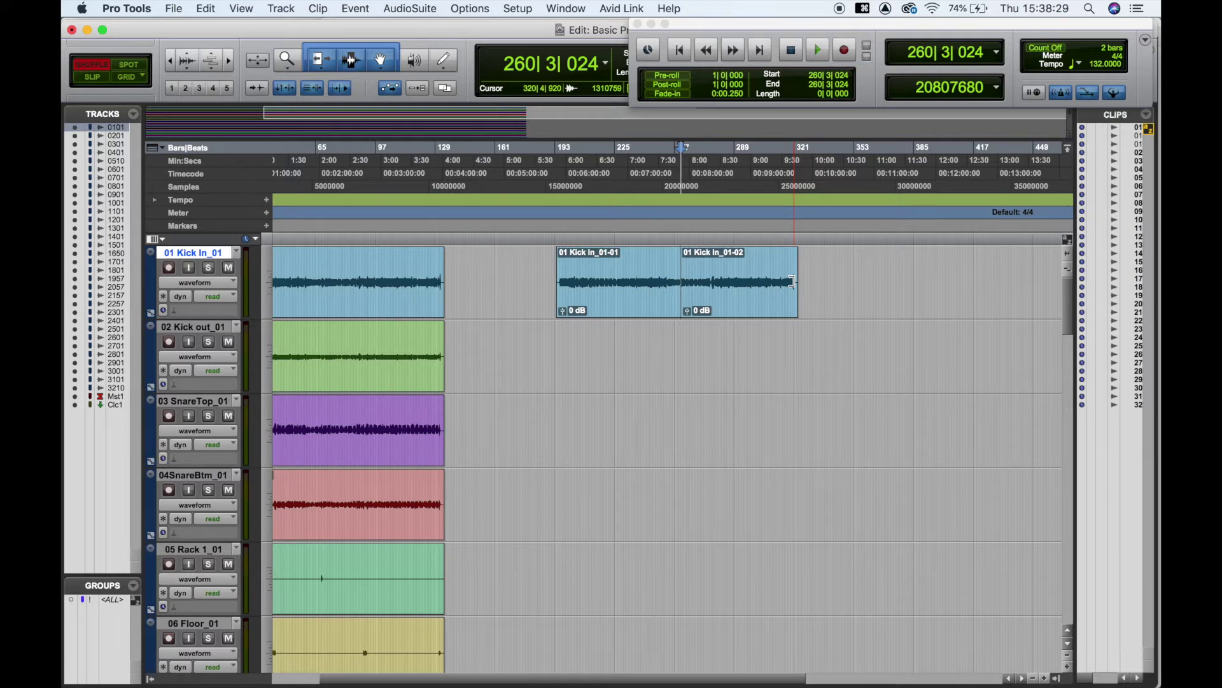
In Spot mode, place the last Kick In clip at a start time of 1:36.000 using the Min:Secs scale, and undo the move.
click(132, 67)
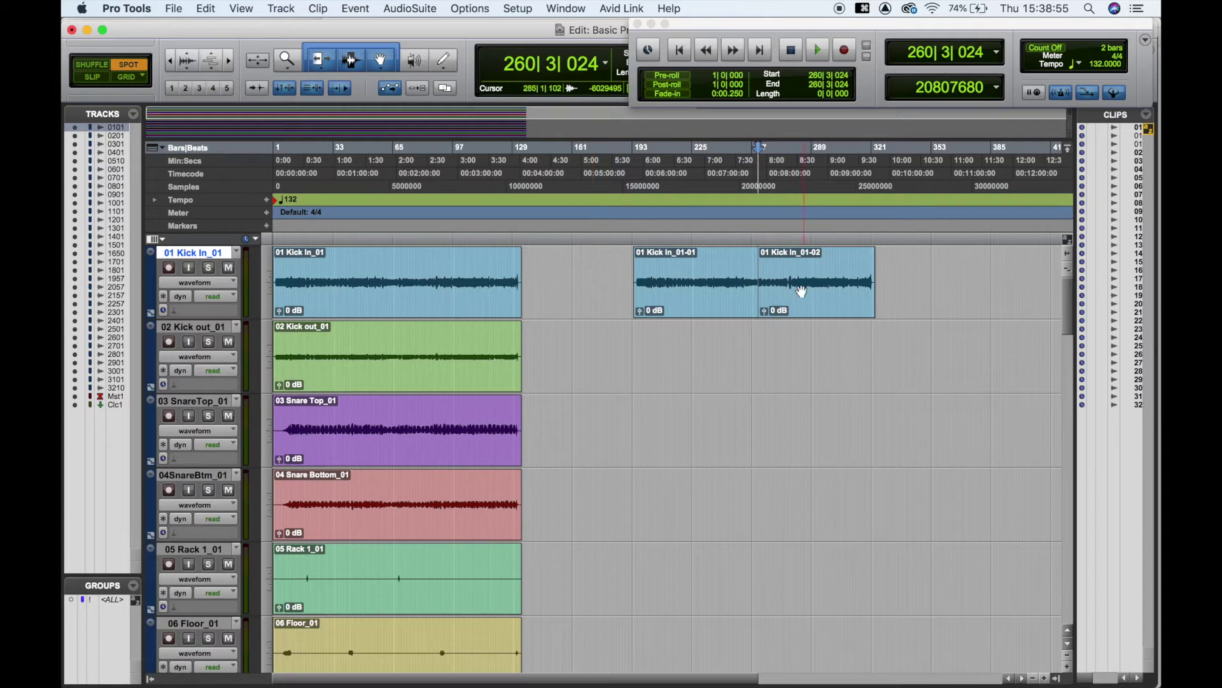
click(788, 303)
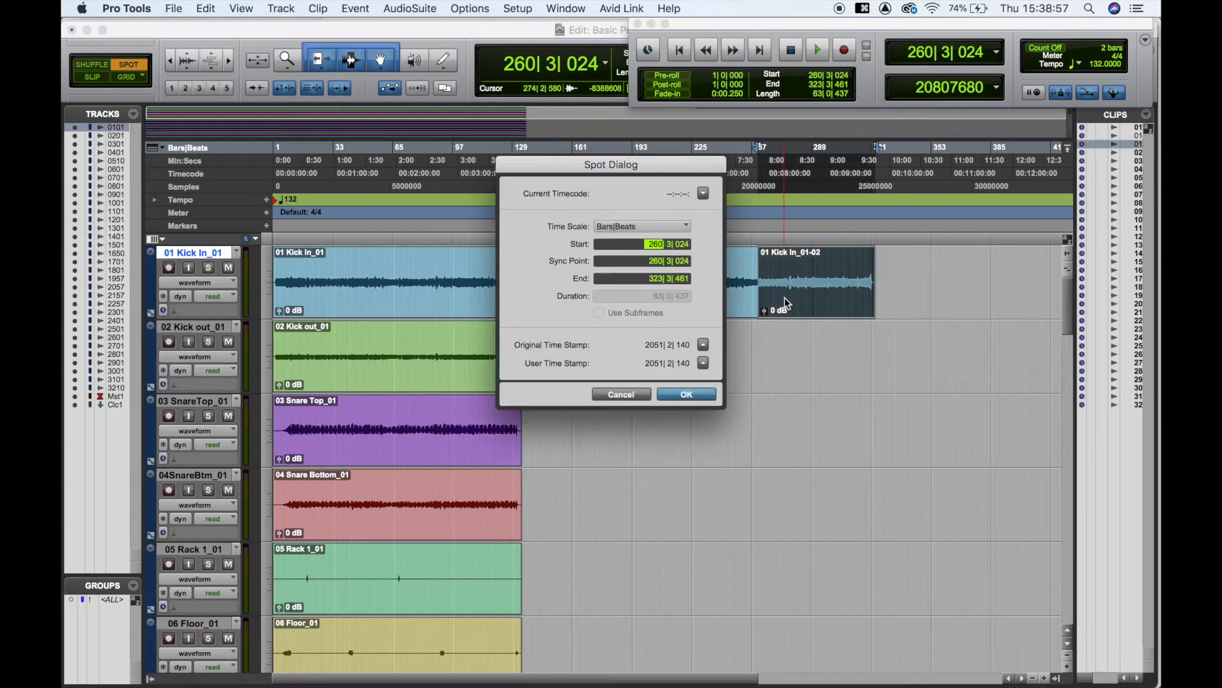
click(657, 234)
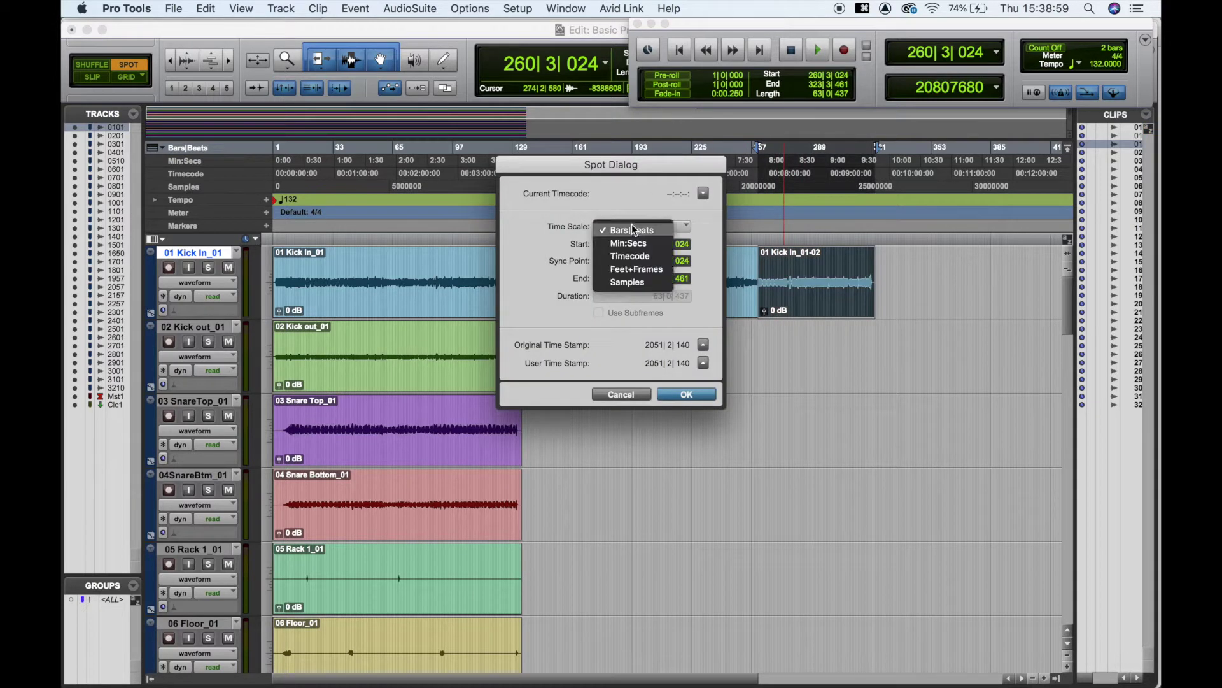
click(637, 237)
text(1:00.000)
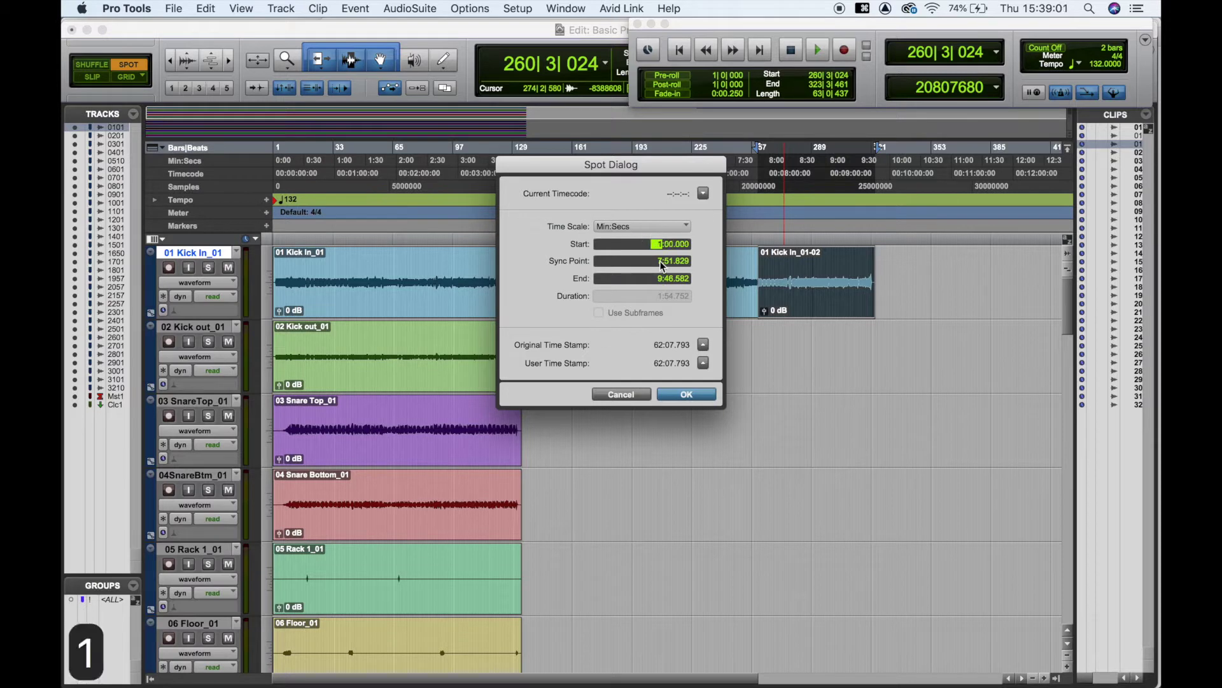
key(Right)
text(36)
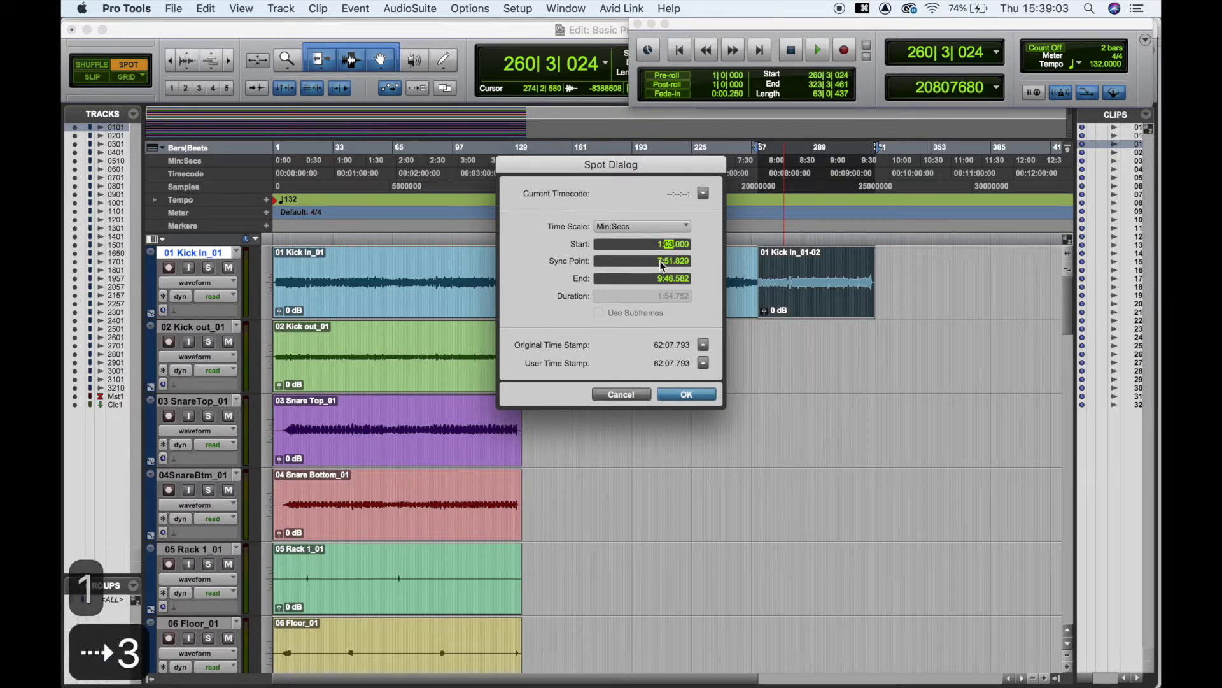
key(Return)
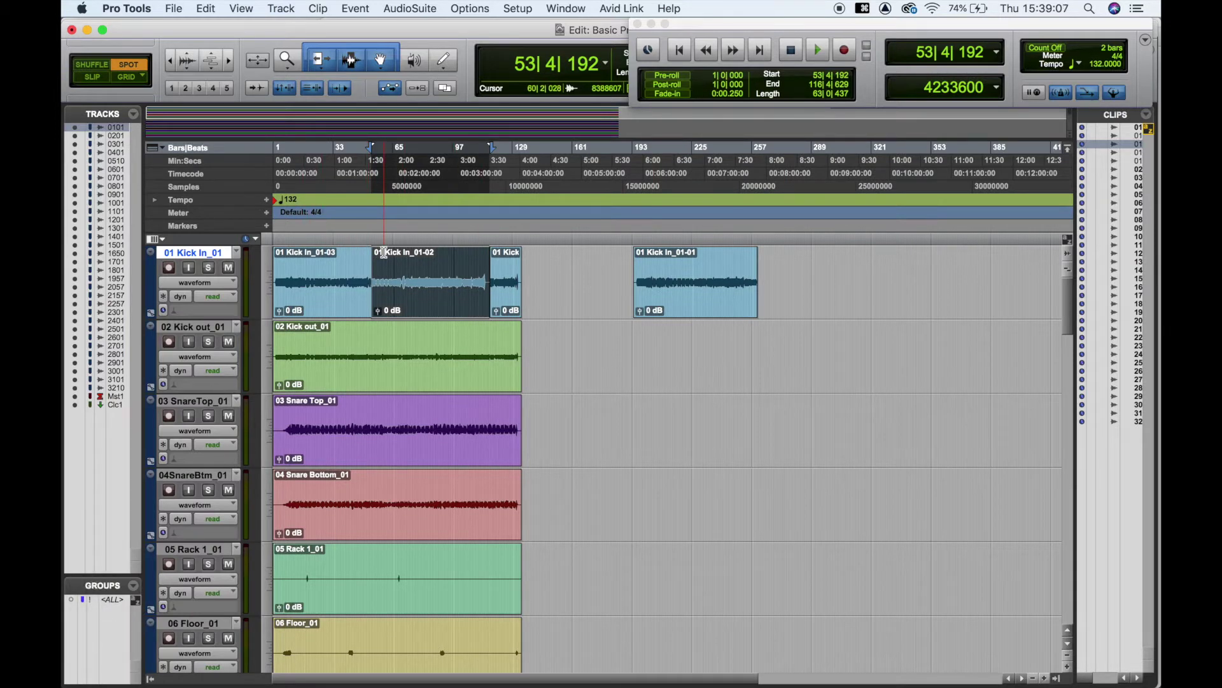
key(super+z)
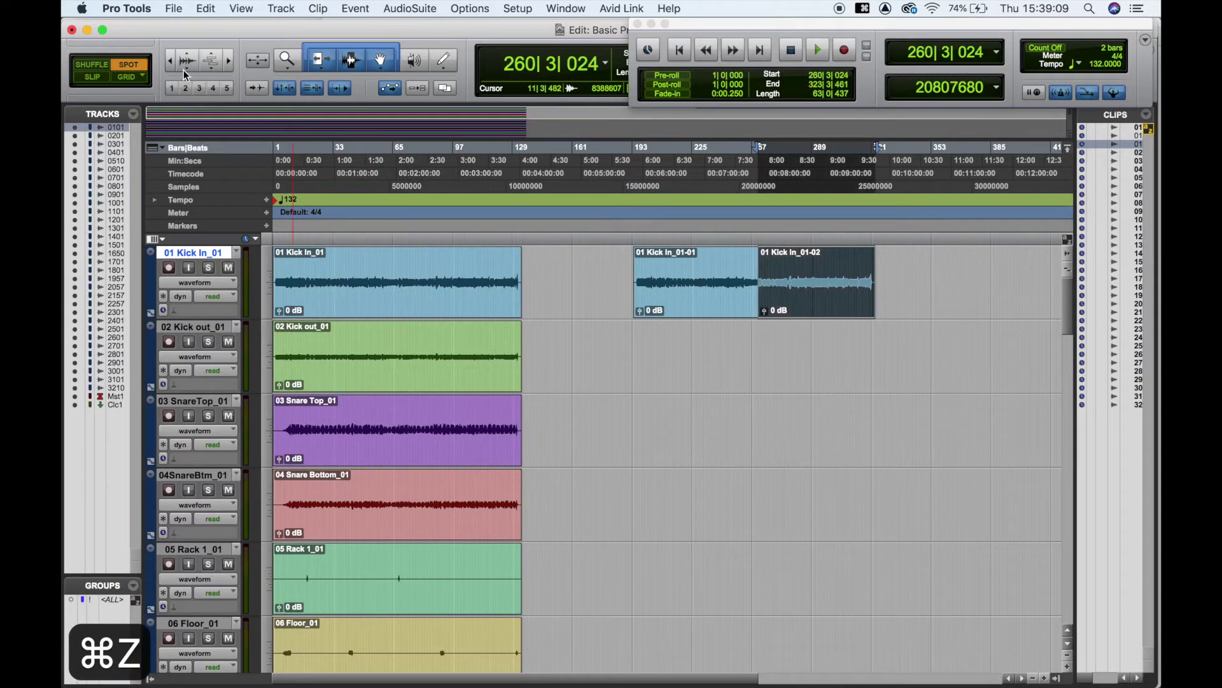
Switch to Grid mode and place the edit cursor on the Lead Vocal track at 31|4|000.
click(132, 82)
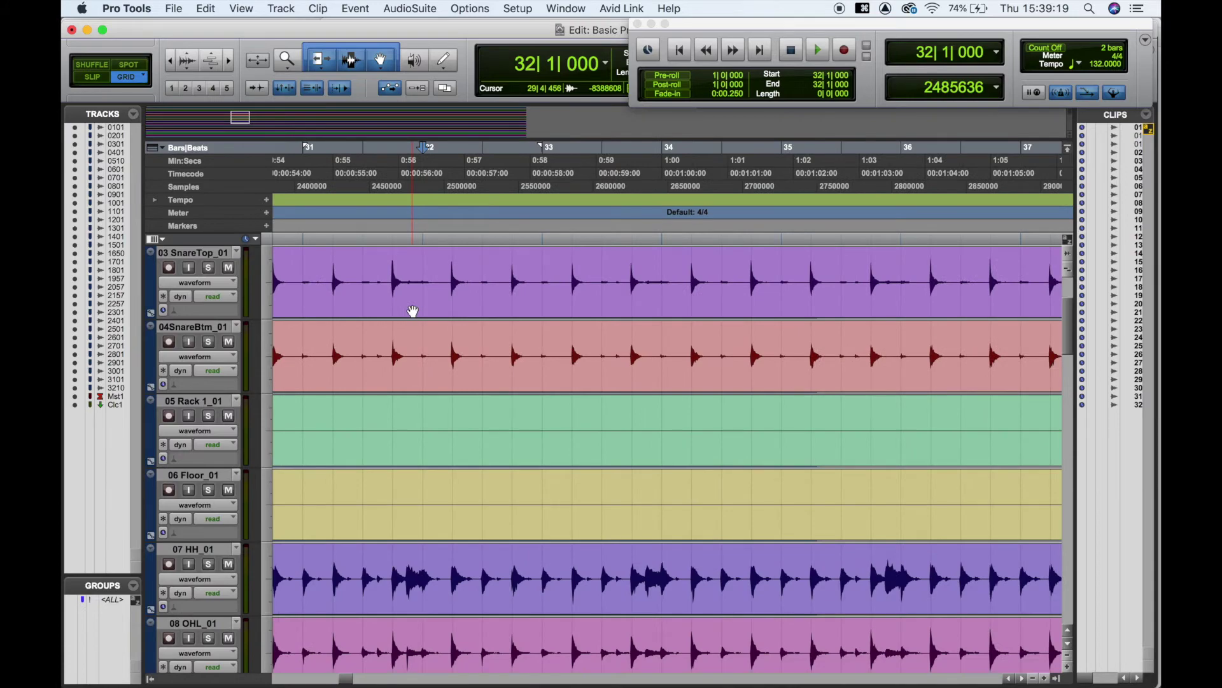
scroll(412, 310, down, 10)
scroll(413, 310, down, 15)
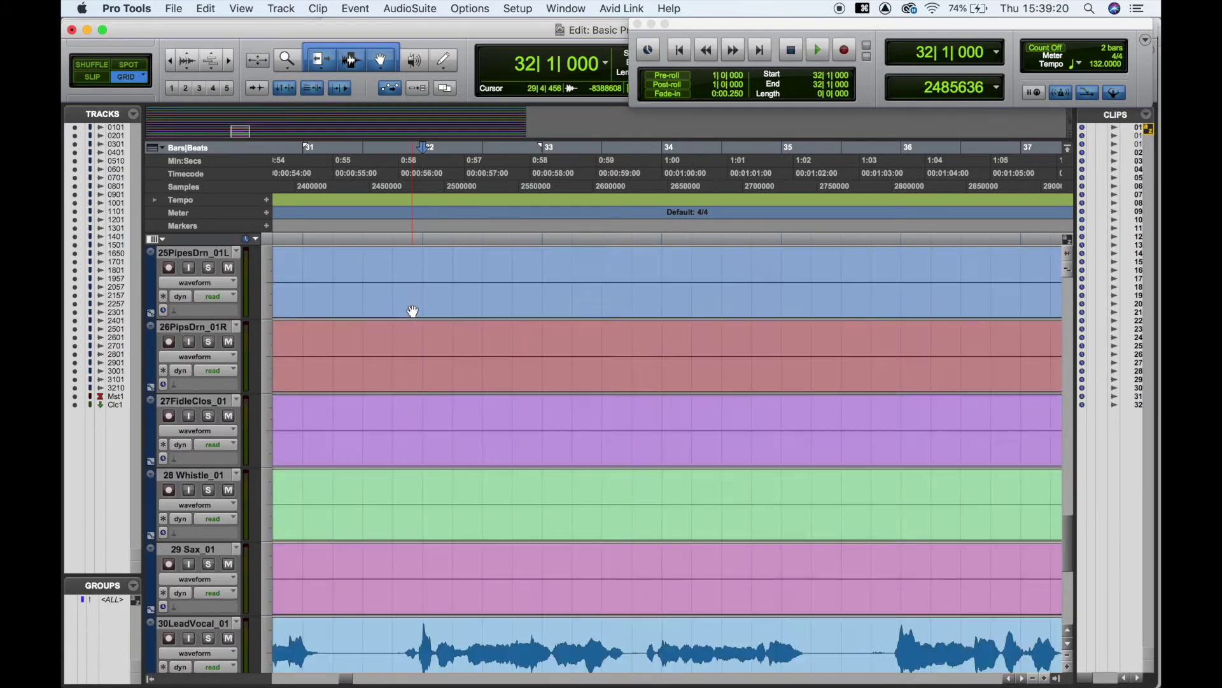
scroll(443, 279, up, 2)
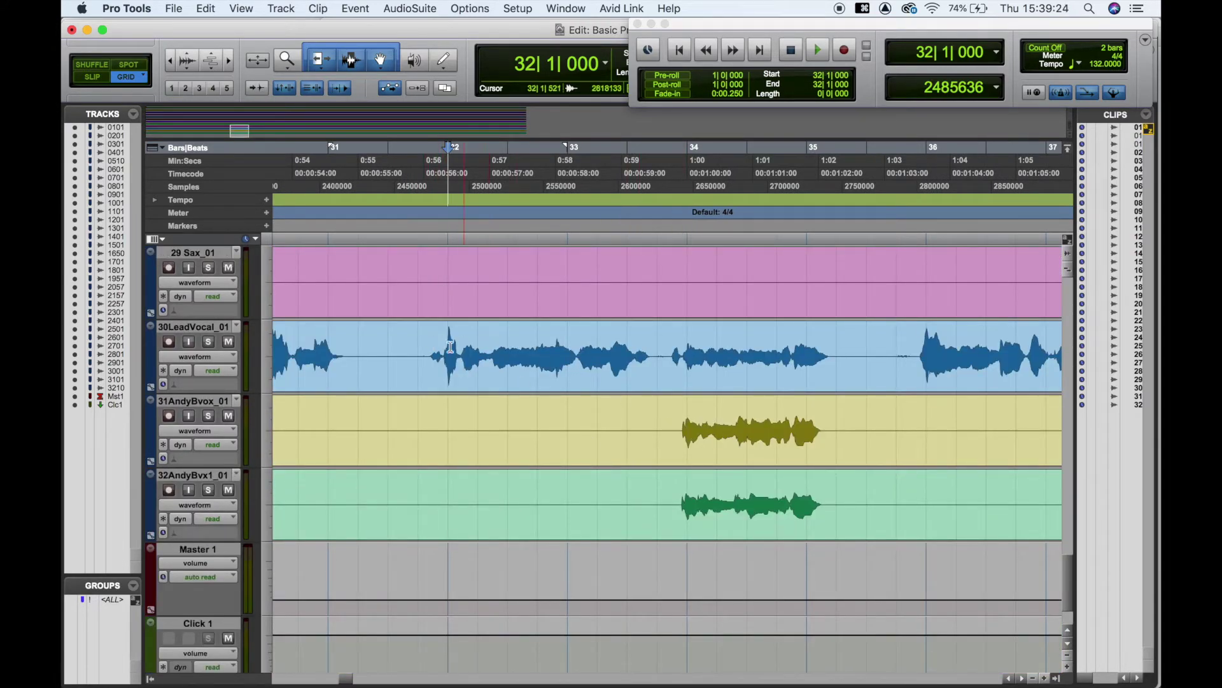
click(428, 350)
key(super+bracketright)
key(super+bracketright)
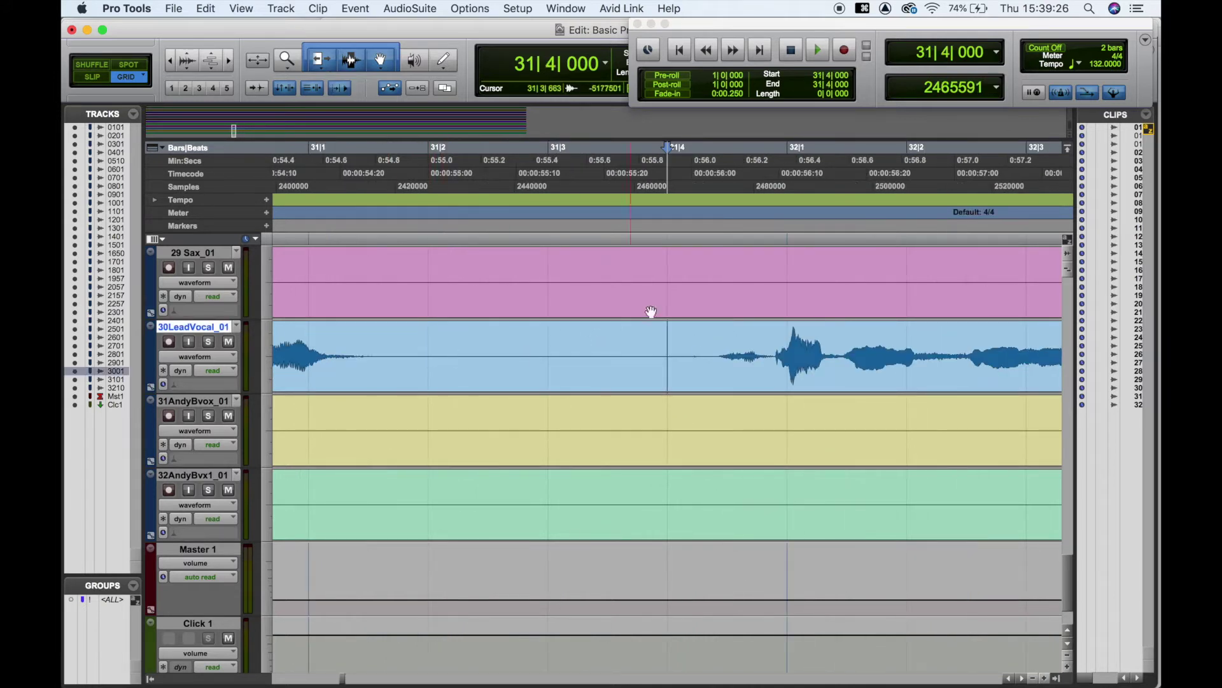
Switch to Slip mode and separate the Lead Vocal clip just before the phrase, at 31|4|384.
click(90, 77)
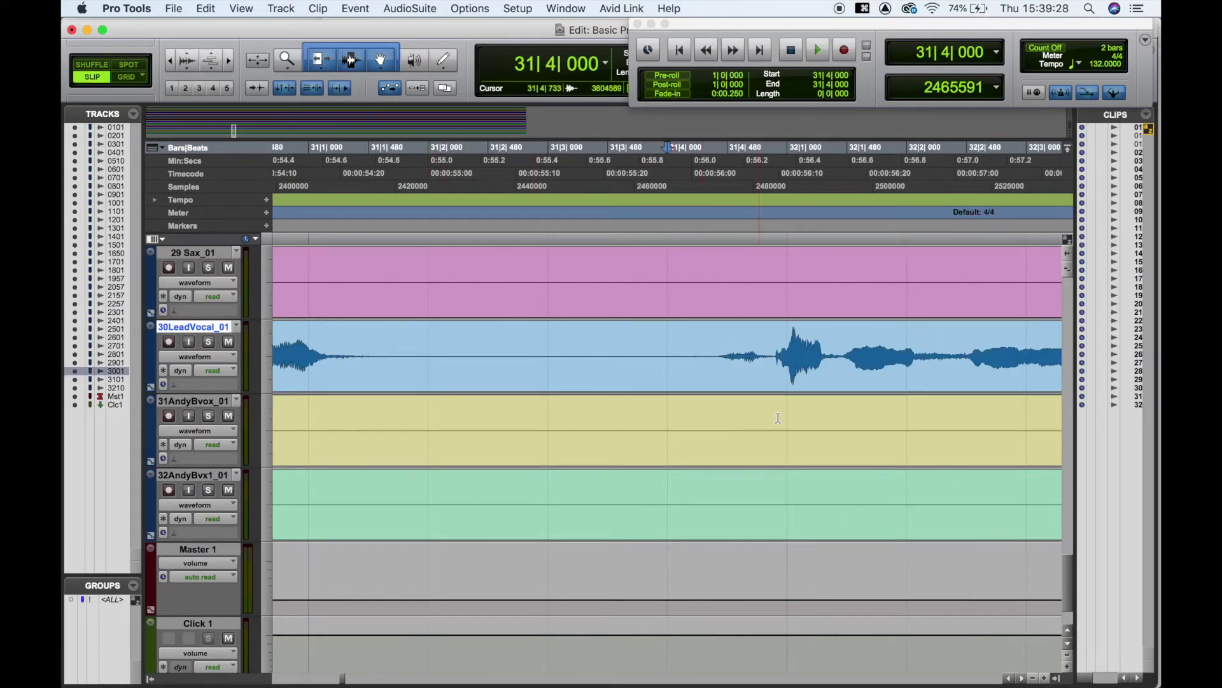
click(715, 353)
key(super+bracketleft)
key(super+bracketleft)
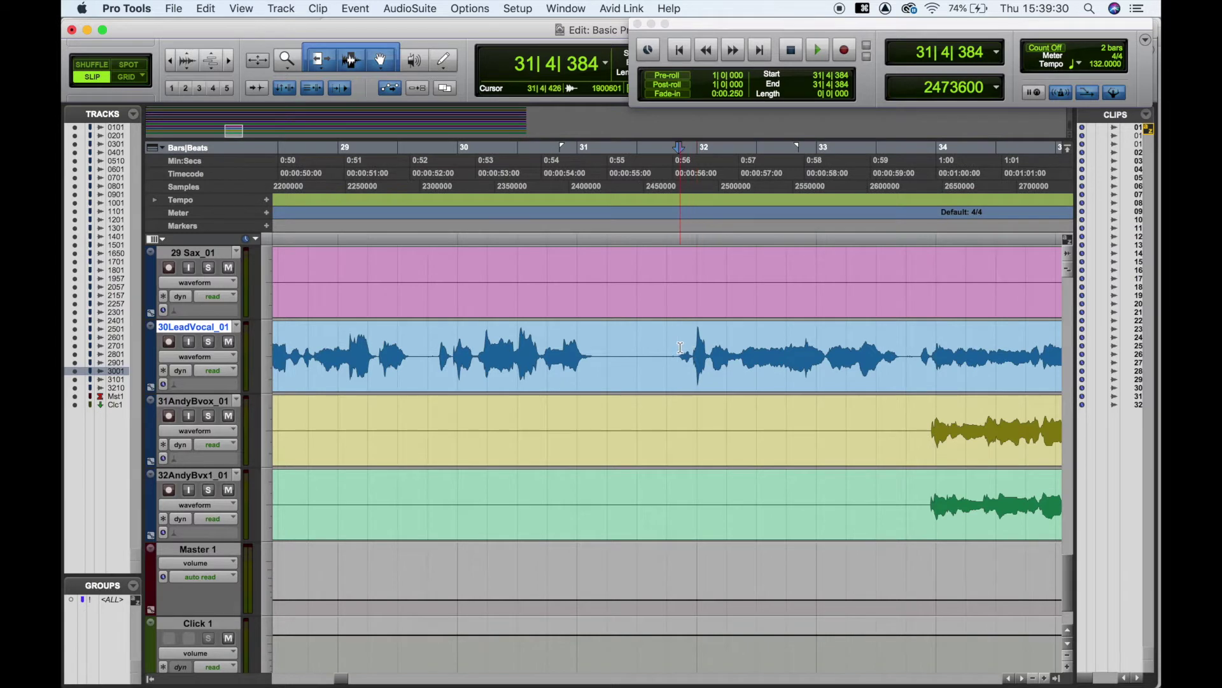
key(super+bracketright)
key(super+e)
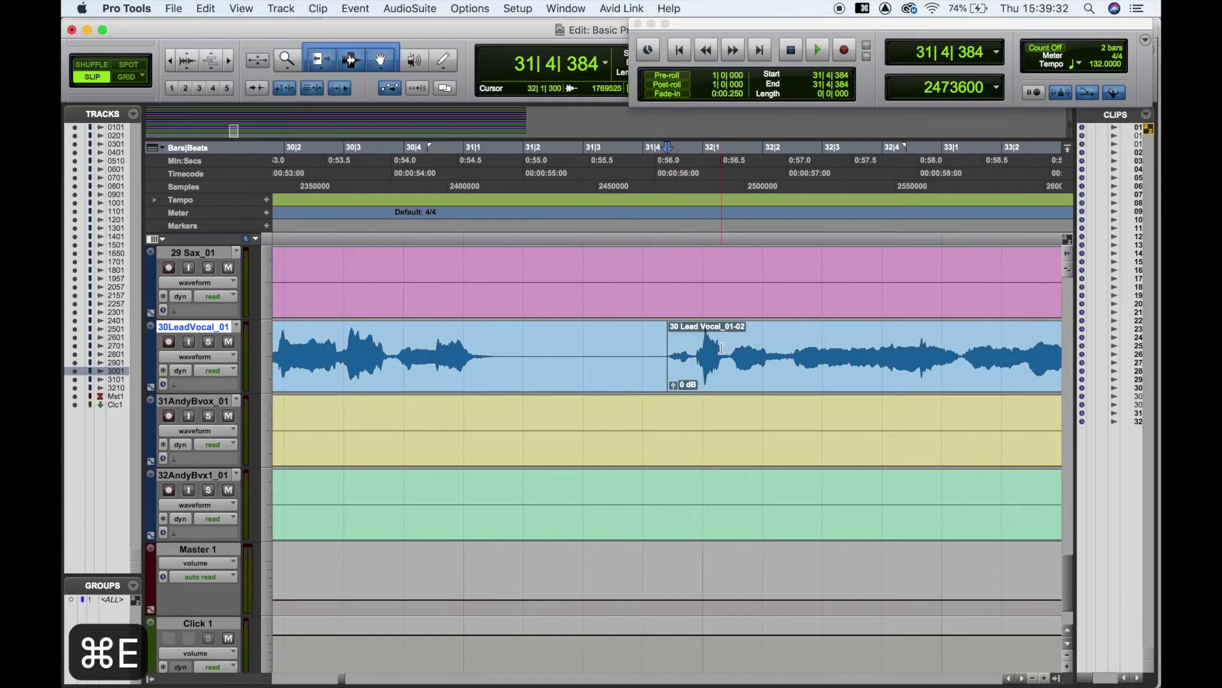
Separate the Lead Vocal clip again at 33|1|298 and select the isolated phrase from 31|4|384.
click(961, 347)
key(super+e)
click(822, 366)
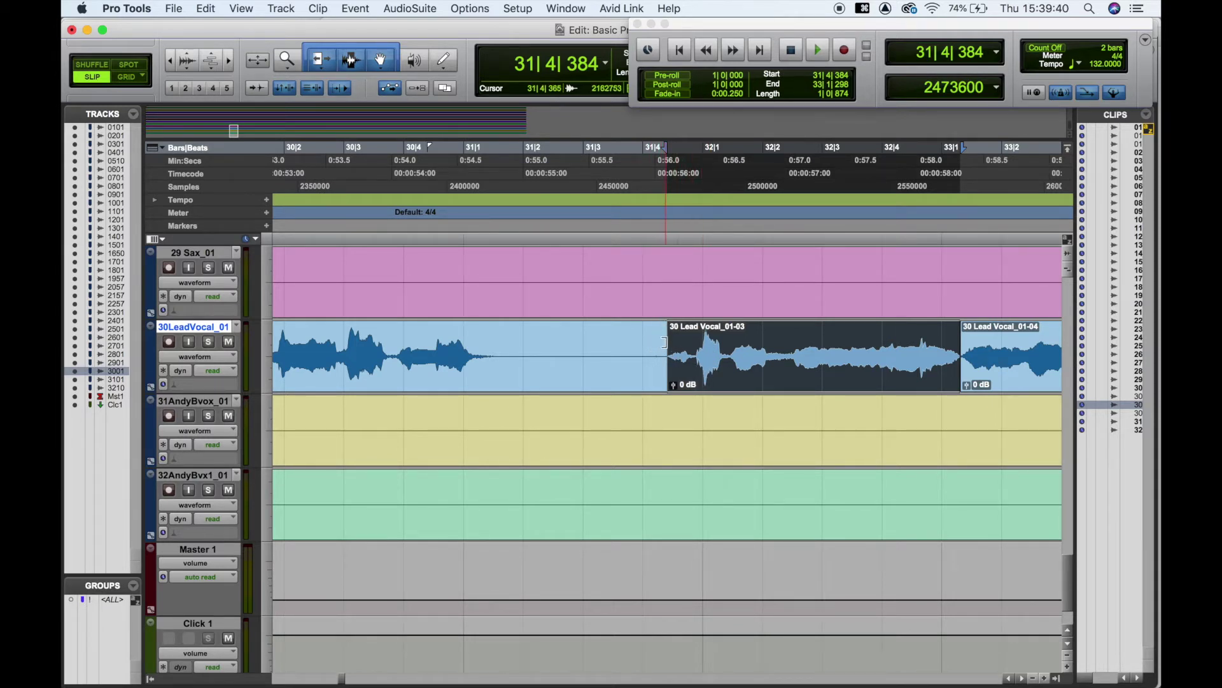
click(752, 301)
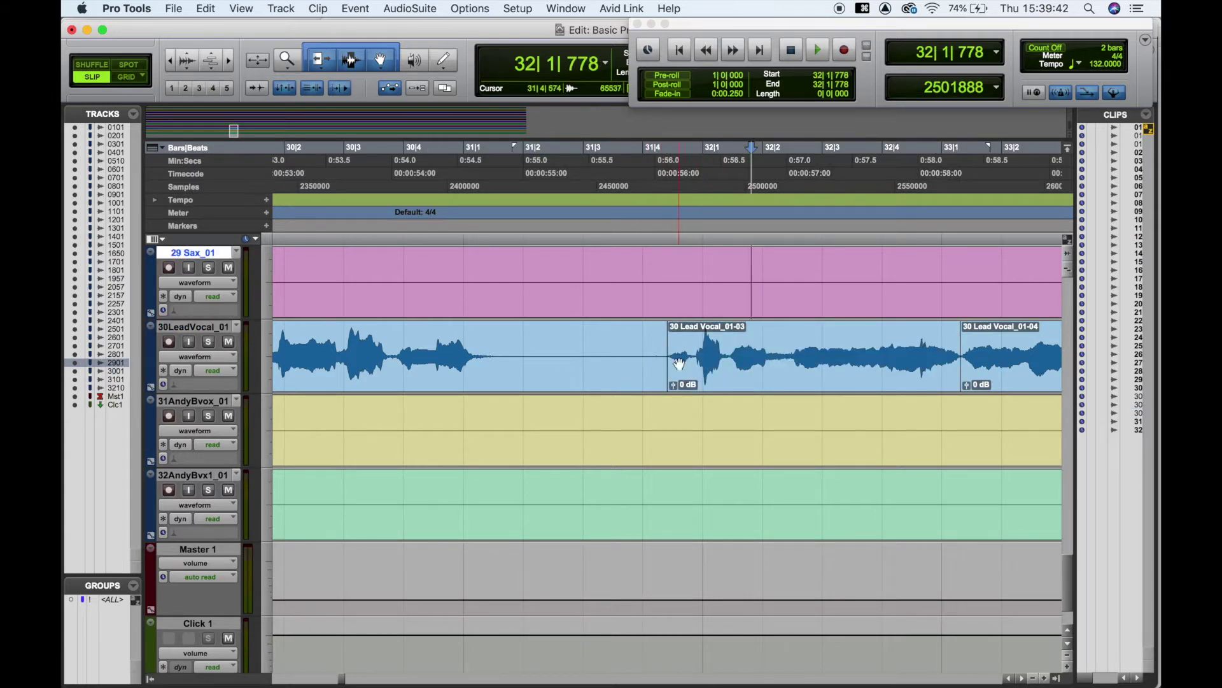
click(711, 387)
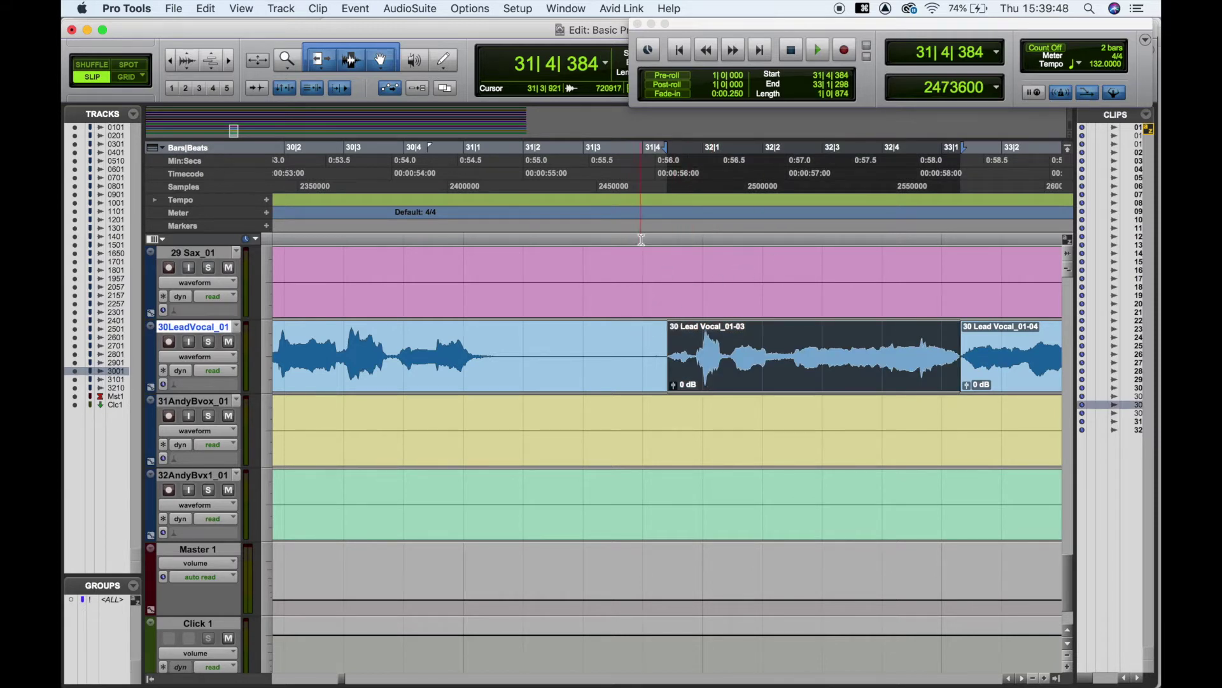
In Relative Grid mode, move the isolated Lead Vocal phrase earlier to 31|1|384 and on to 30|4|384.
click(143, 75)
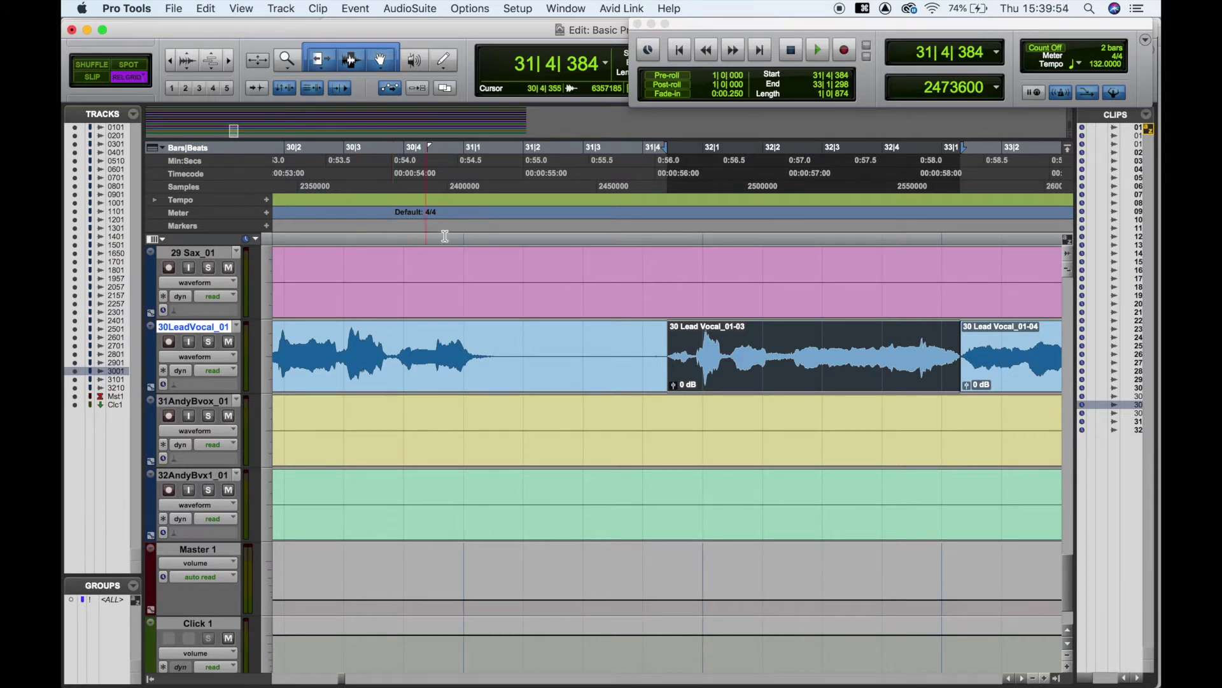
click(691, 372)
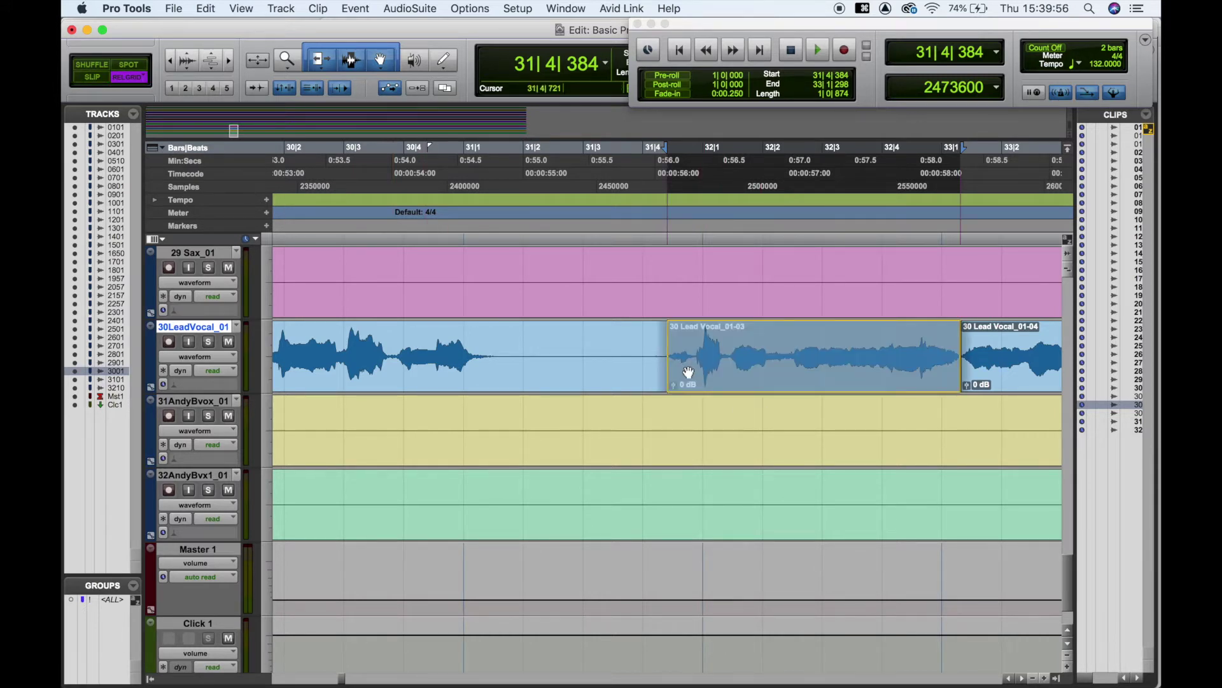
drag(688, 373, 514, 367)
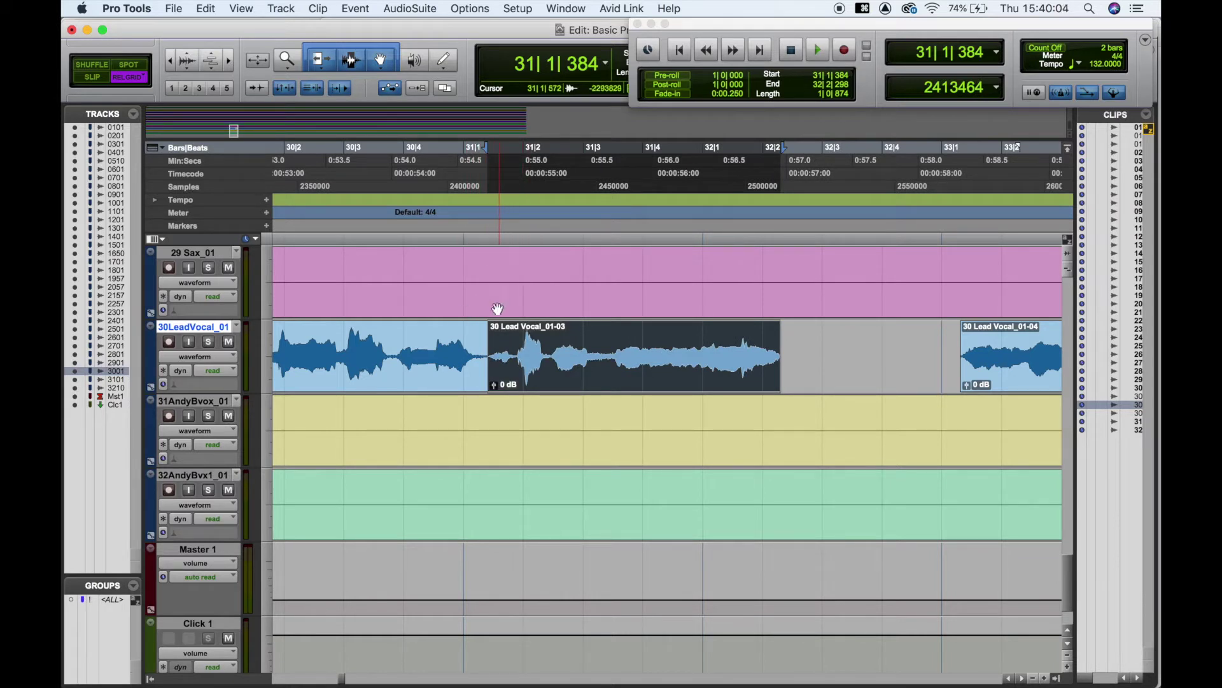
drag(548, 371, 475, 368)
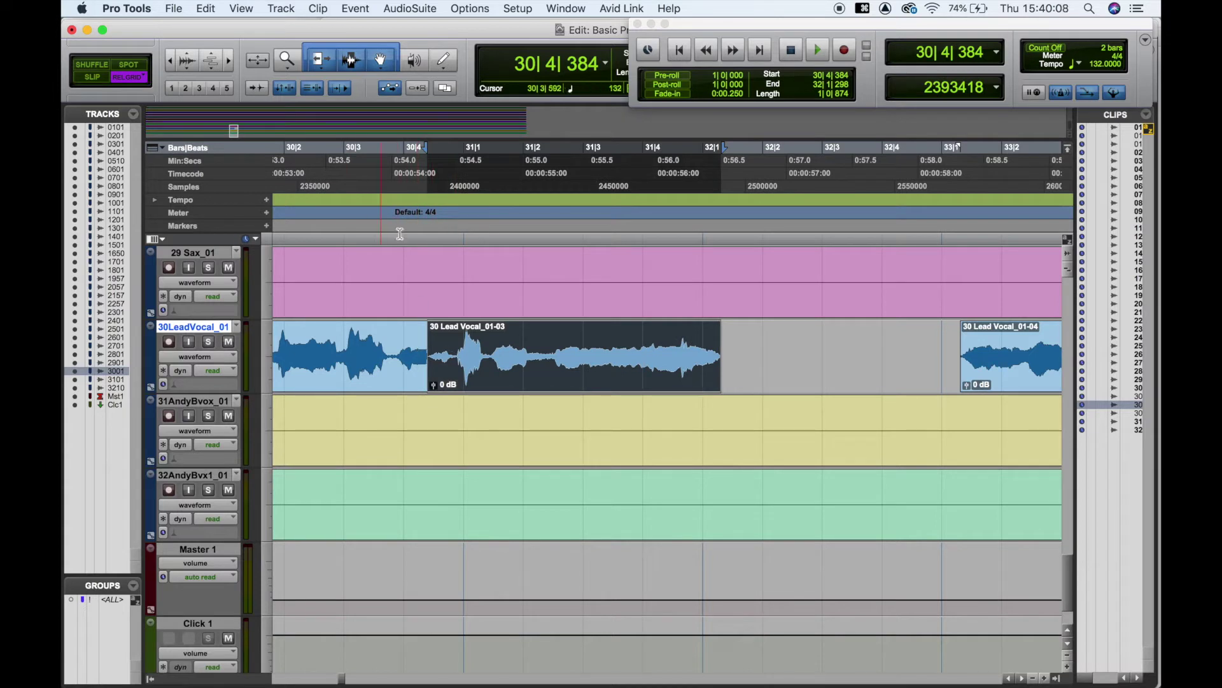
Undo the Lead Vocal phrase moves and the separation at 33|1|298.
key(super+z)
key(super+z)
key(super+z)
key(super+z)
key(super+z)
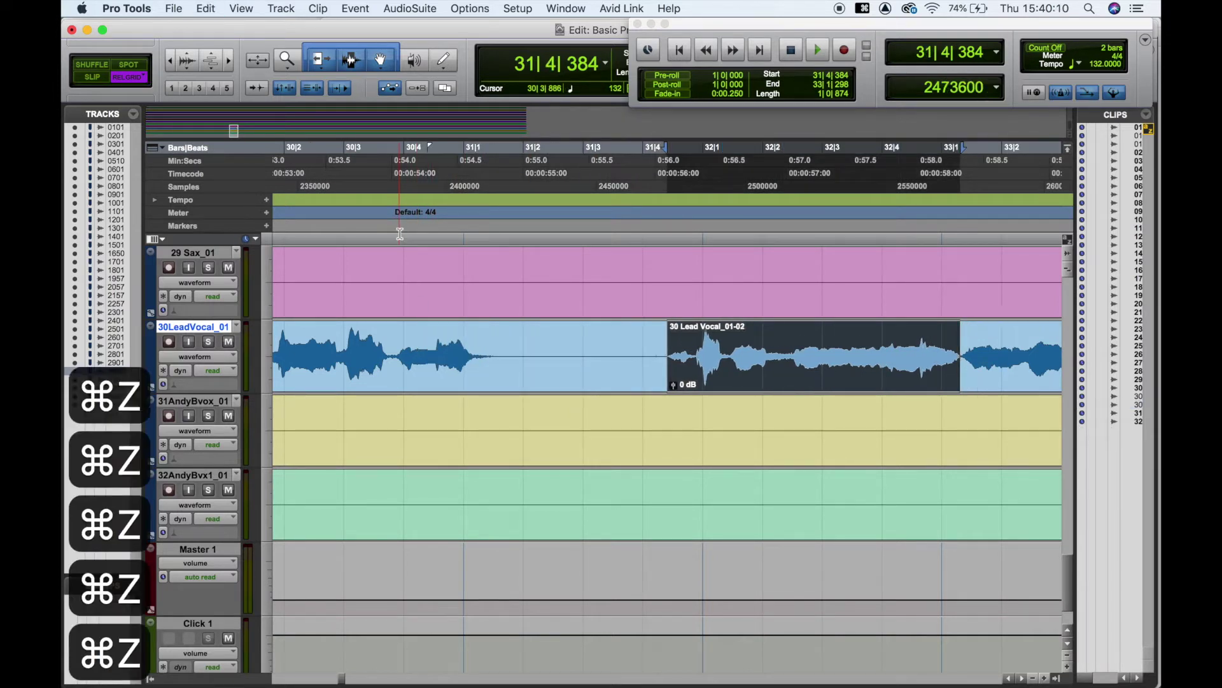
In Slip mode, select 31|4|022 to 31|4|390 on the Lead Vocal track and move the Transport window clear of the grid settings.
click(656, 292)
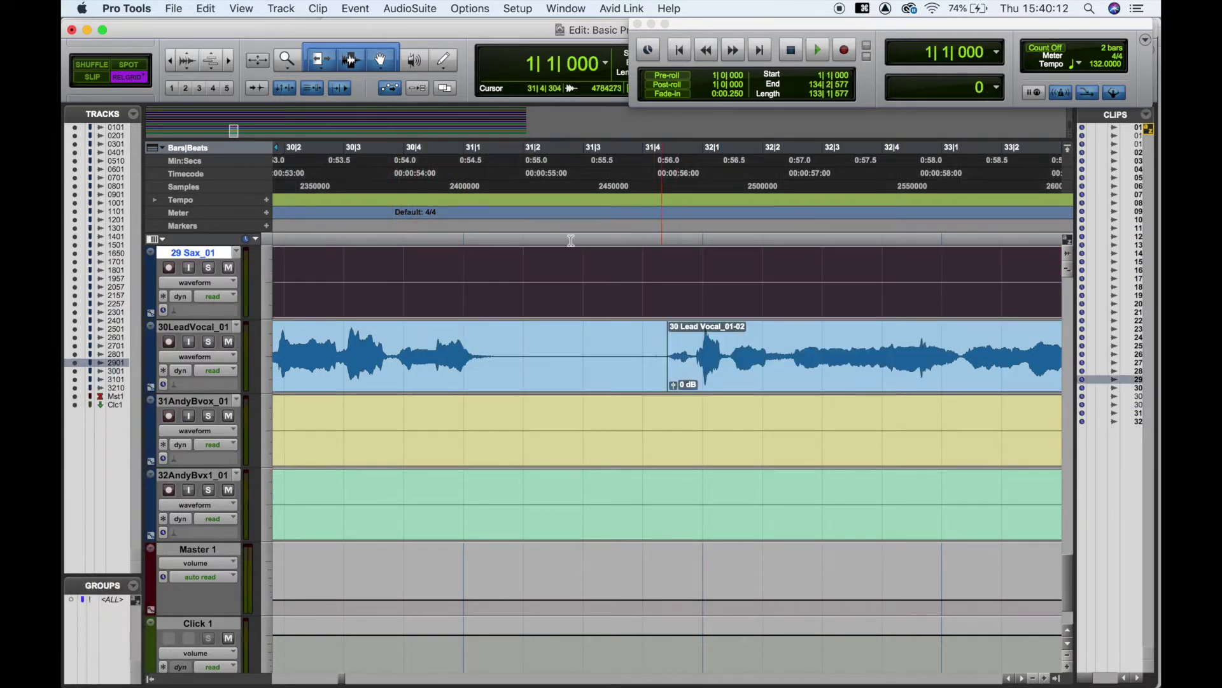
click(89, 77)
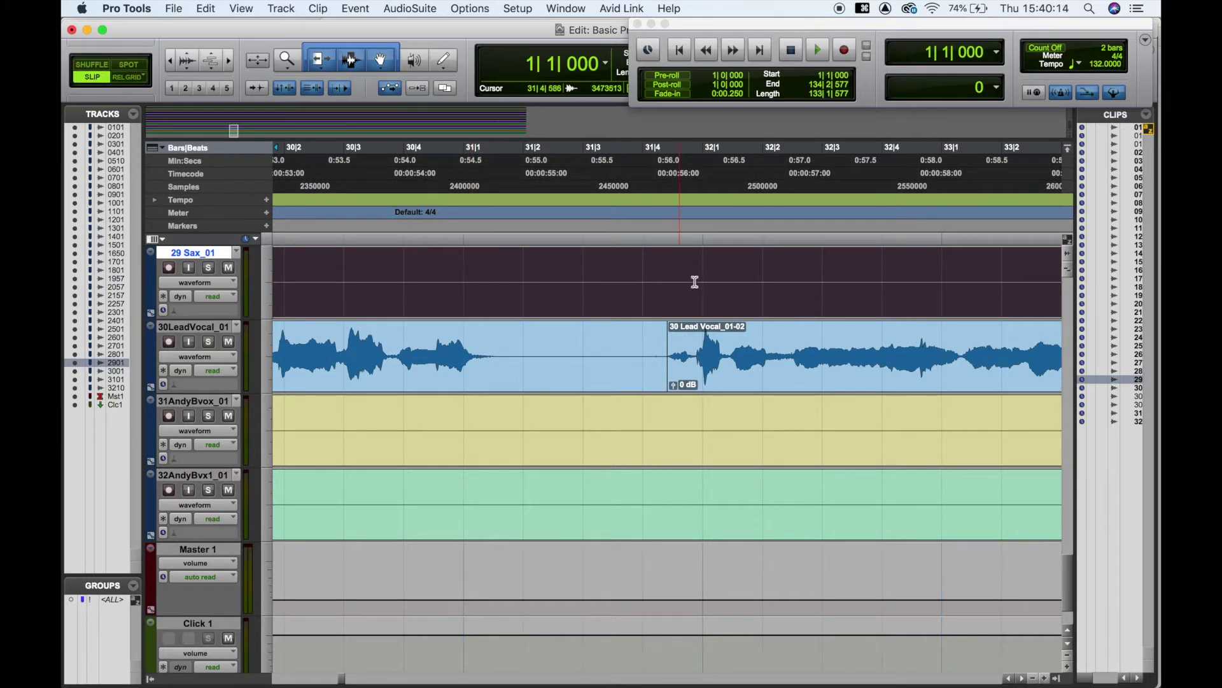
drag(645, 337, 669, 339)
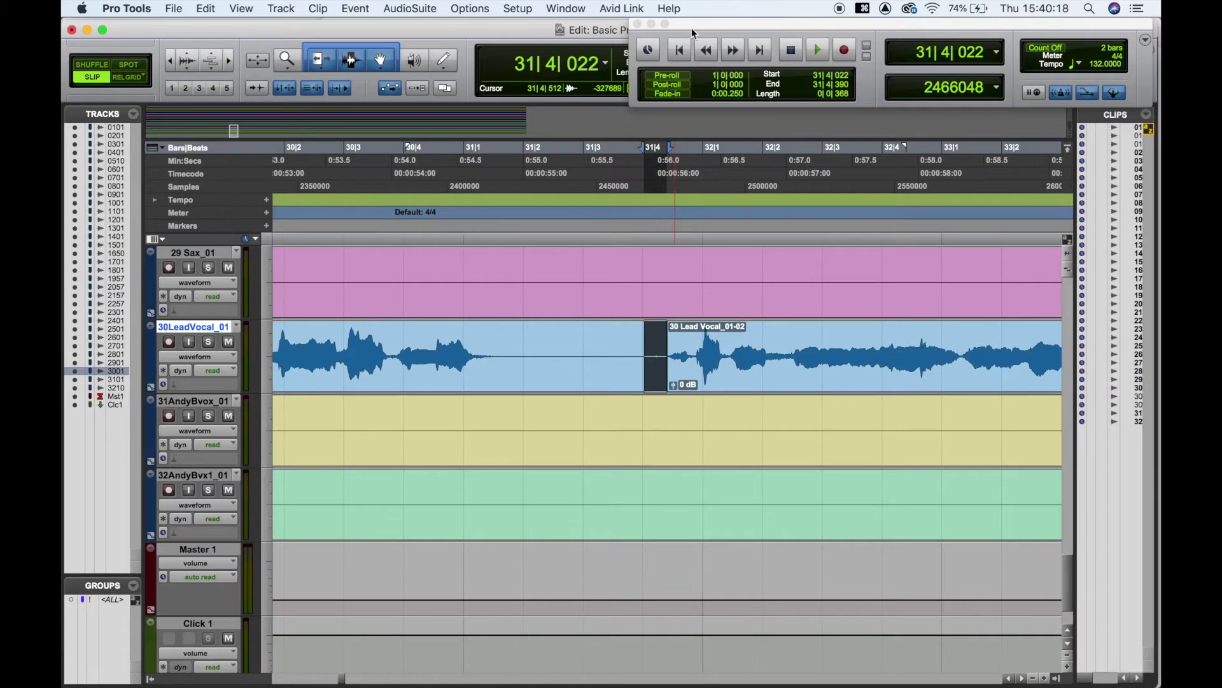
drag(693, 31, 906, 58)
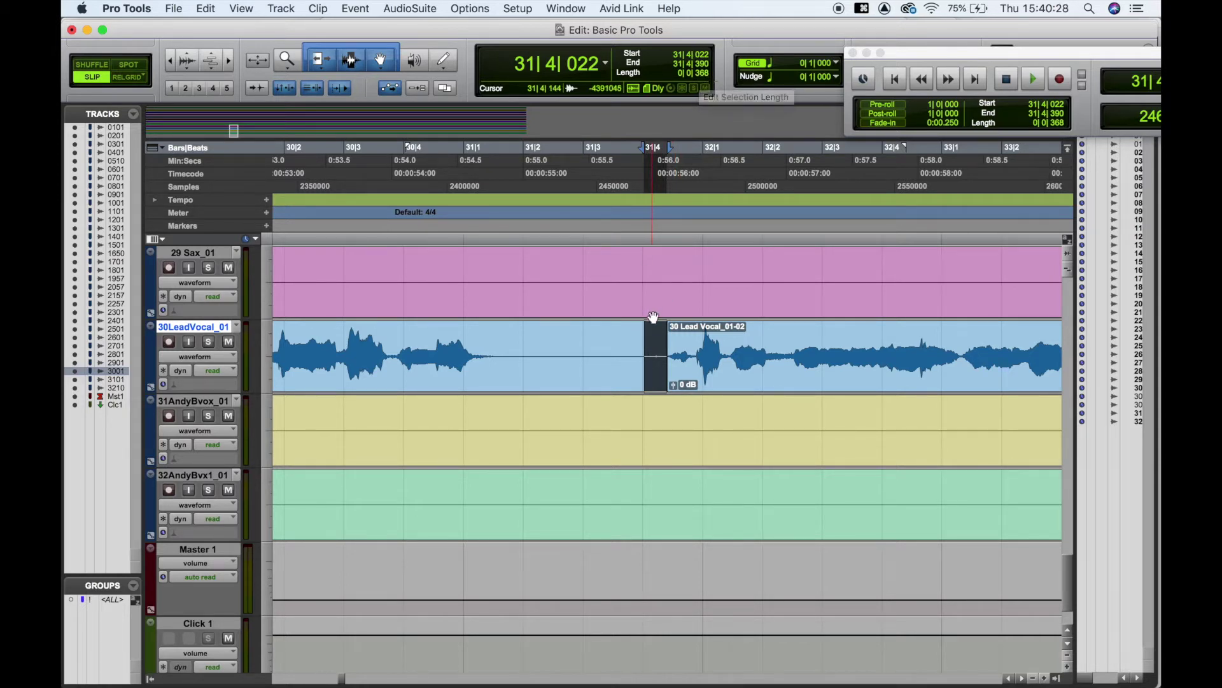
In Relative Grid mode, move the Lead Vocal clip starting at 31|4|384 four beats earlier to 30|4|384.
click(130, 77)
drag(754, 385, 510, 380)
double_click(404, 301)
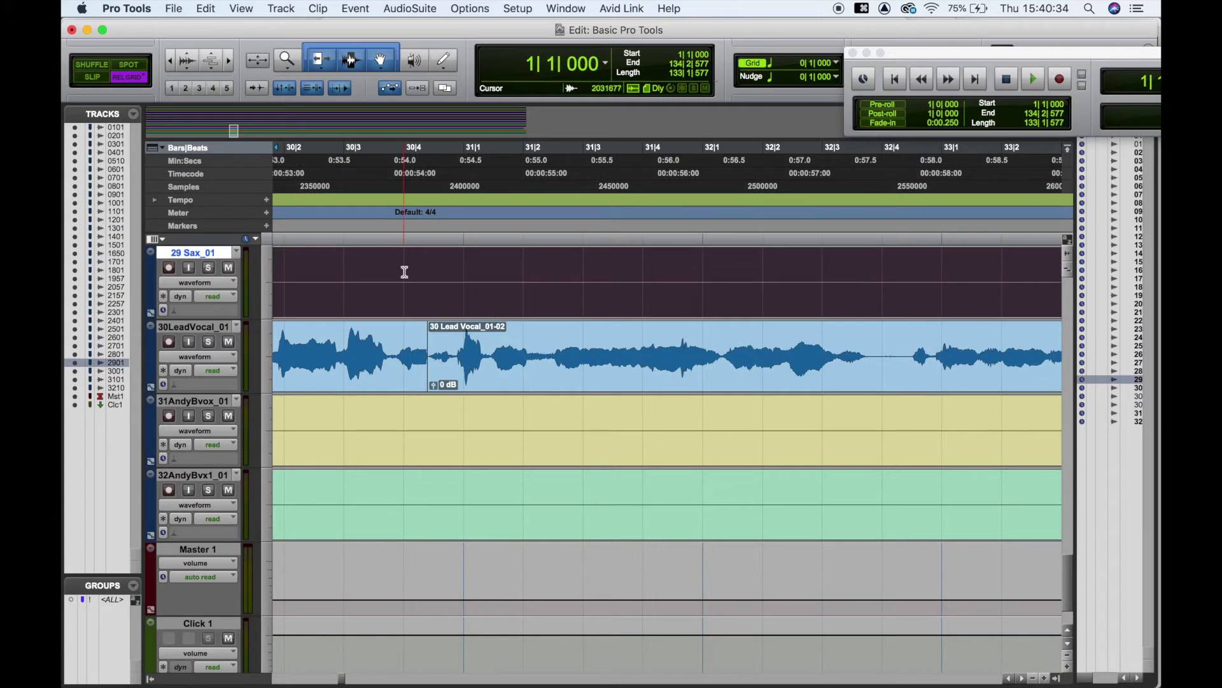
mouse_move(404, 272)
mouse_down()
mouse_move(433, 297)
mouse_move(426, 351)
mouse_up()
key(super+z)
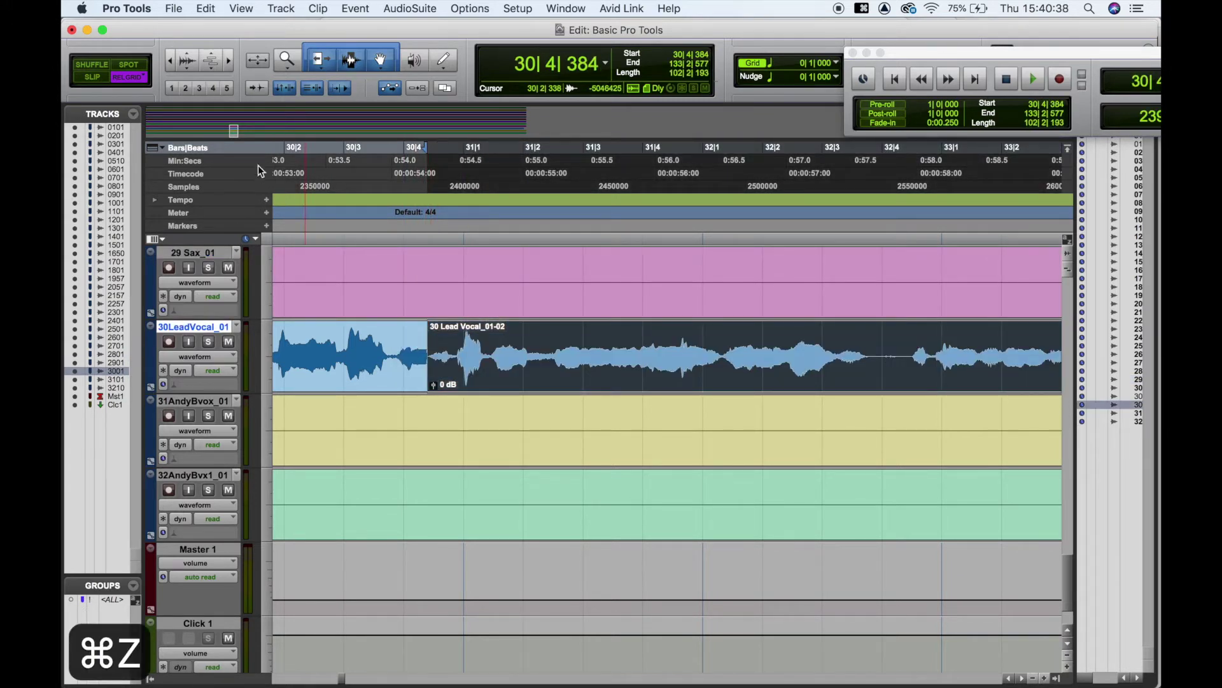
Change the grid type from Relative back to absolute Grid and return to Slip mode.
click(139, 77)
click(93, 77)
click(136, 75)
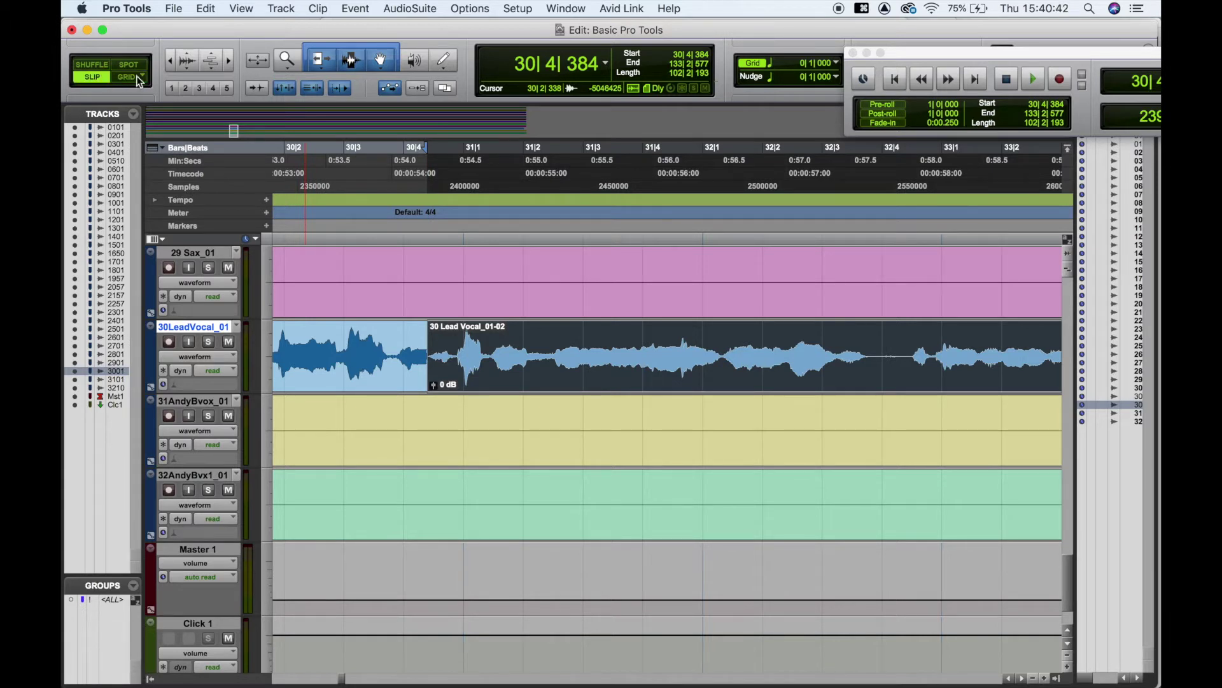
click(94, 77)
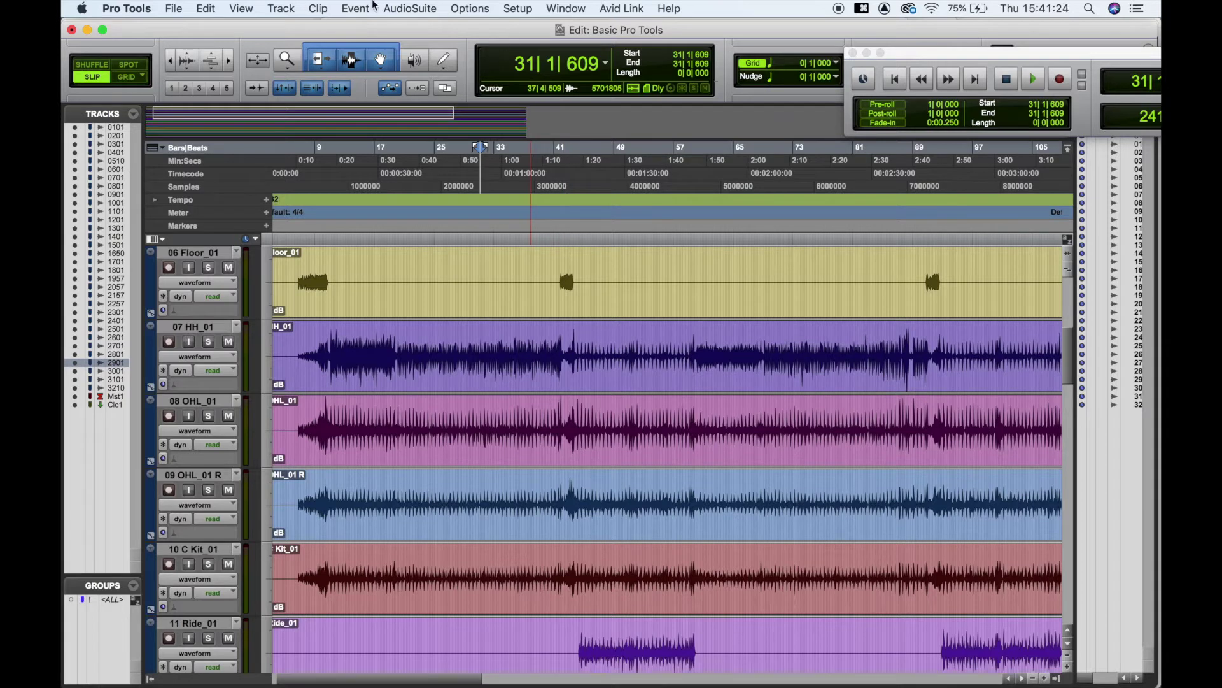
With the Grabber tool, select the whole HH clip and the whole Shaker clip, and reduce the audio waveform height.
click(383, 64)
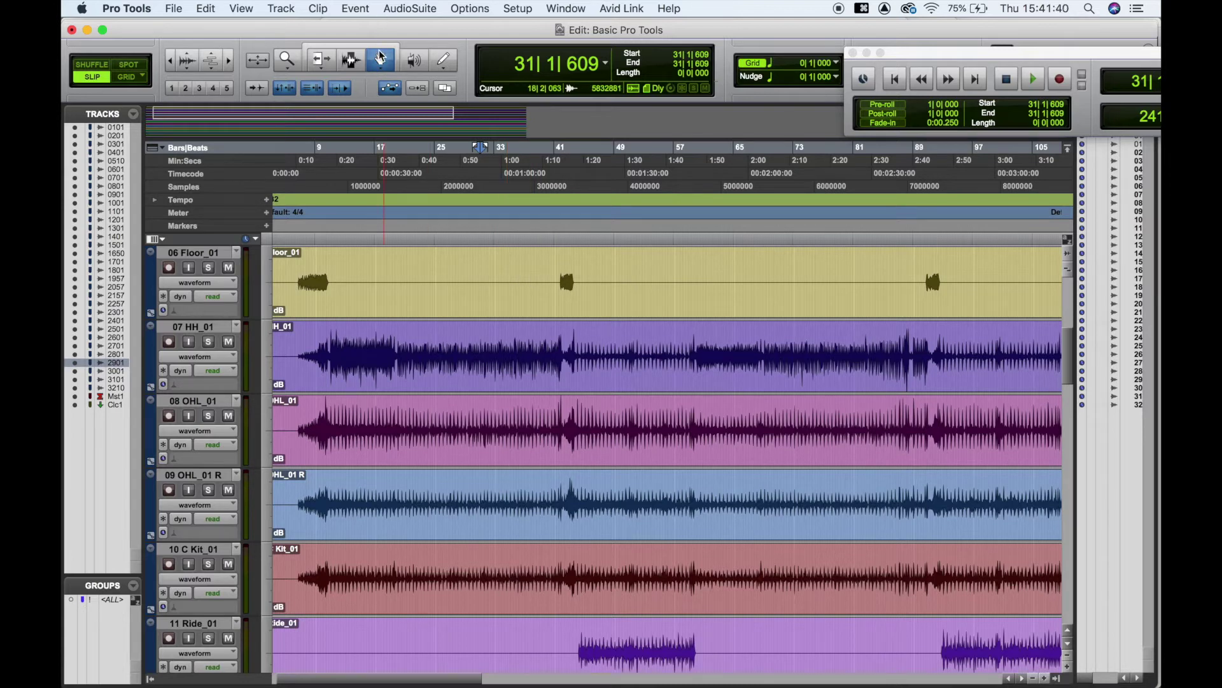
click(415, 368)
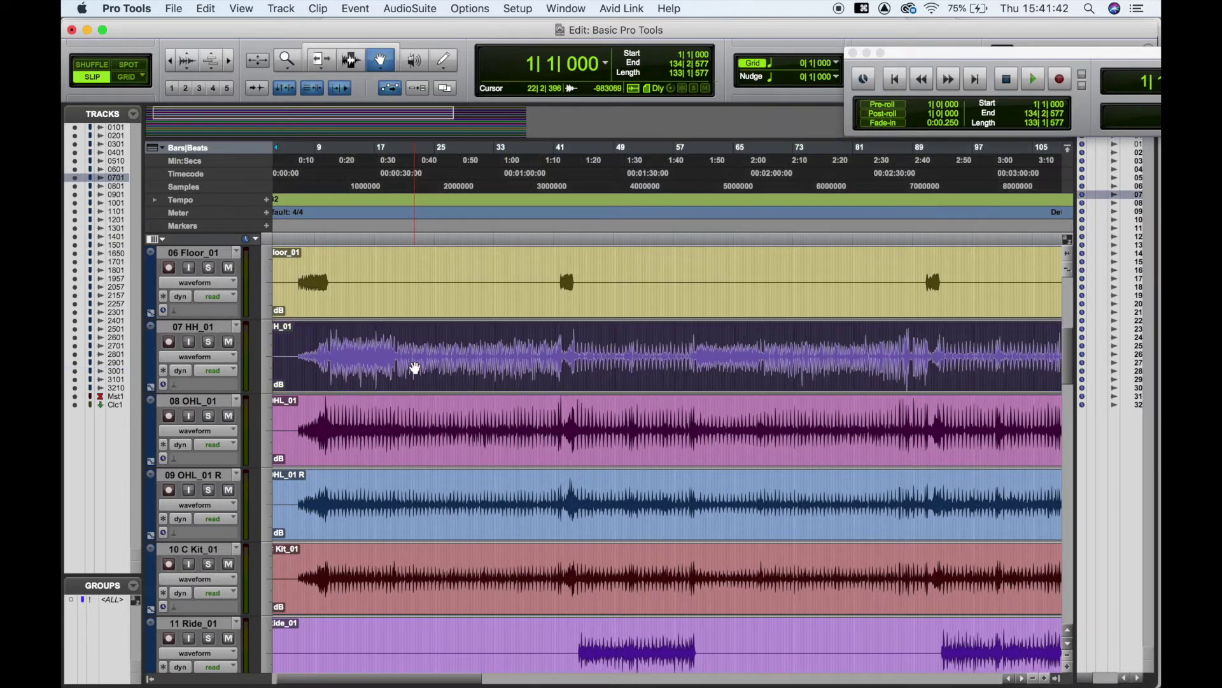
scroll(416, 368, down, 5)
click(422, 364)
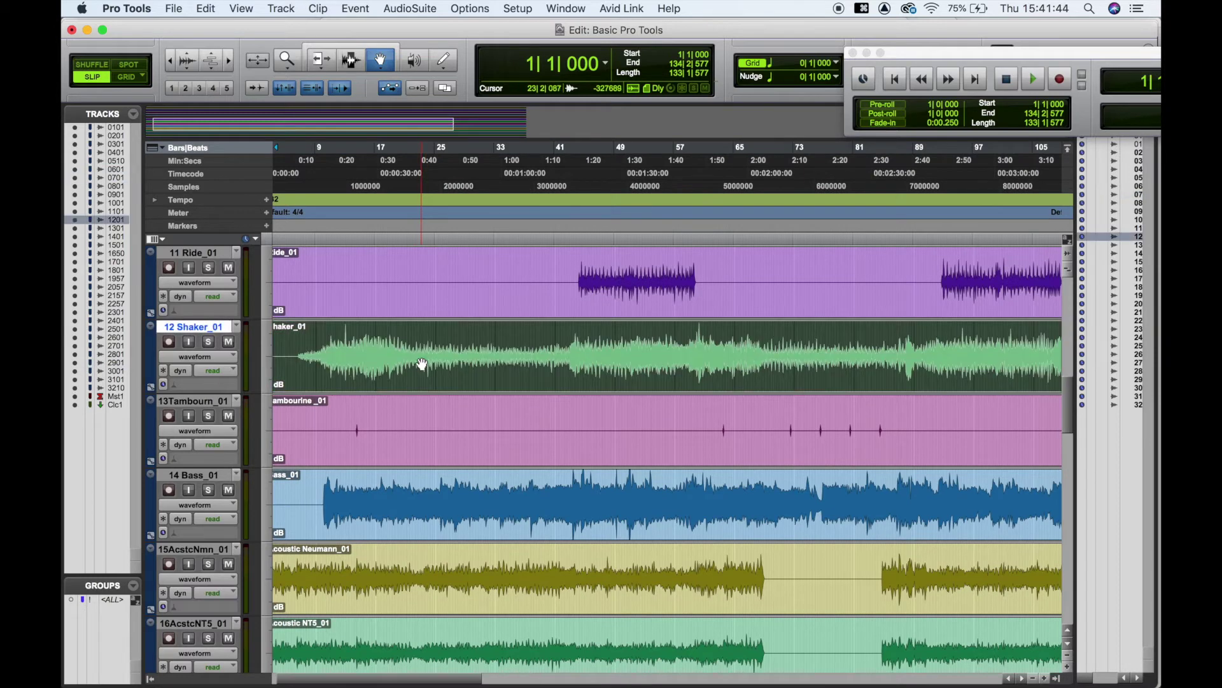
key(r)
key(r)
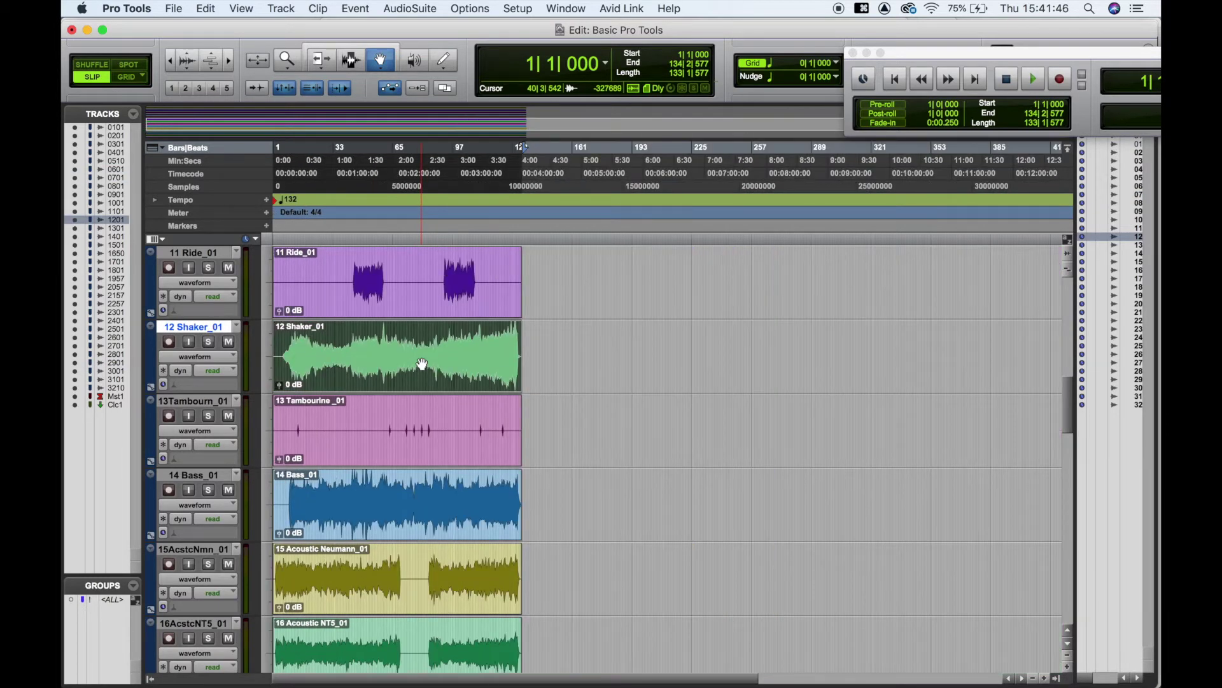
key(super+alt+bracketleft)
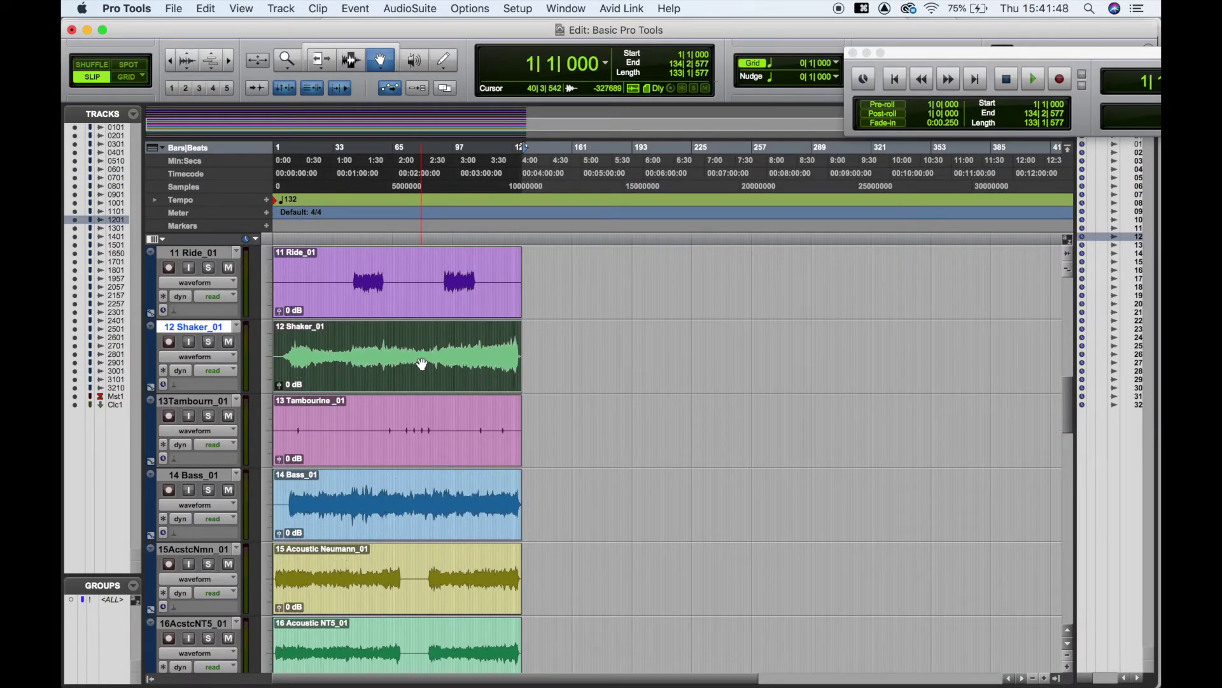
Try deleting the Shaker clip and moving it to start at 31|3|577, undoing each change.
key(BackSpace)
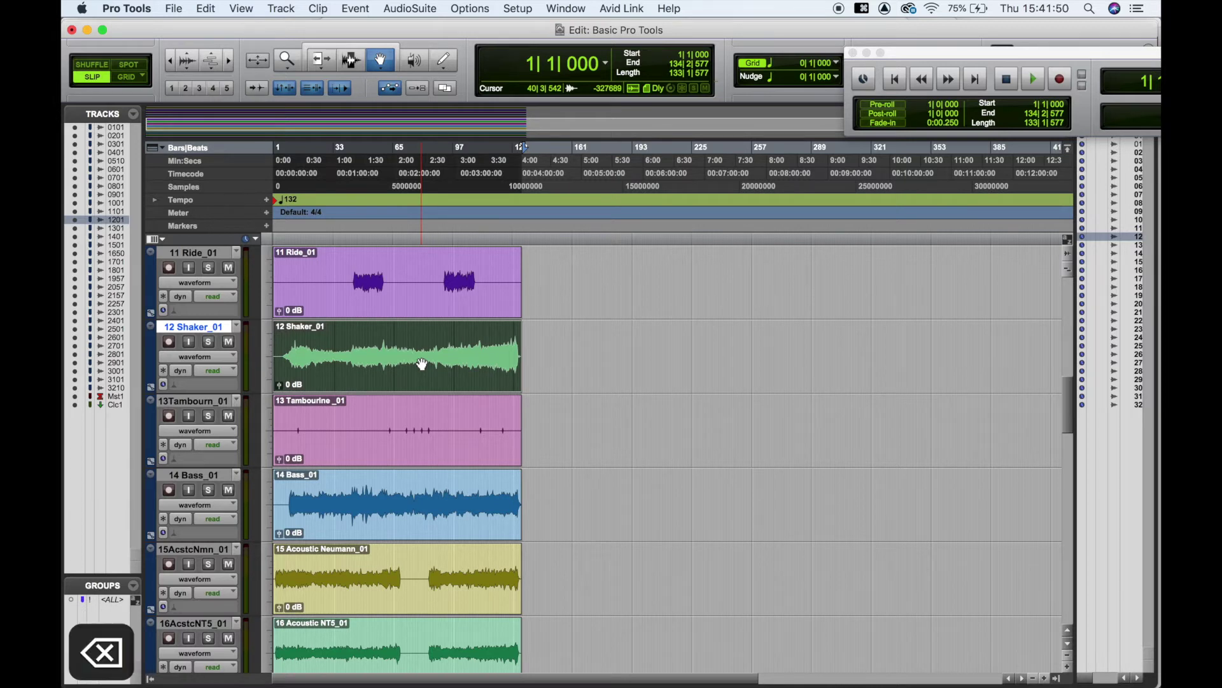
key(super+z)
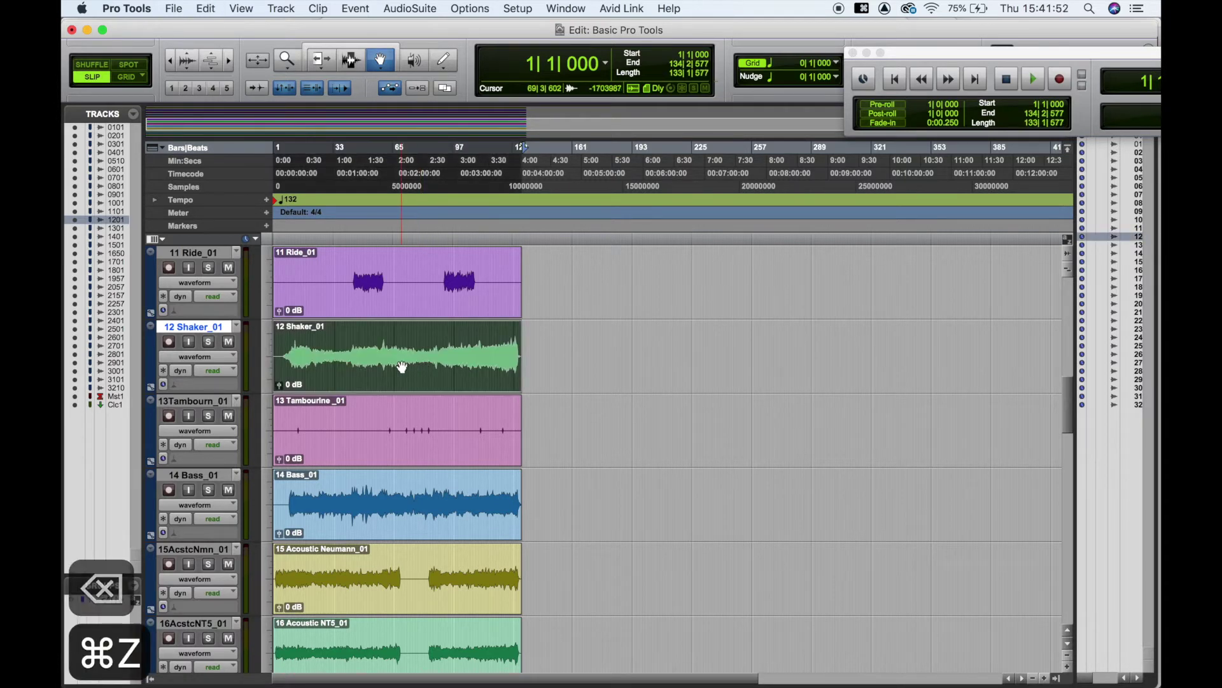
drag(402, 367, 441, 382)
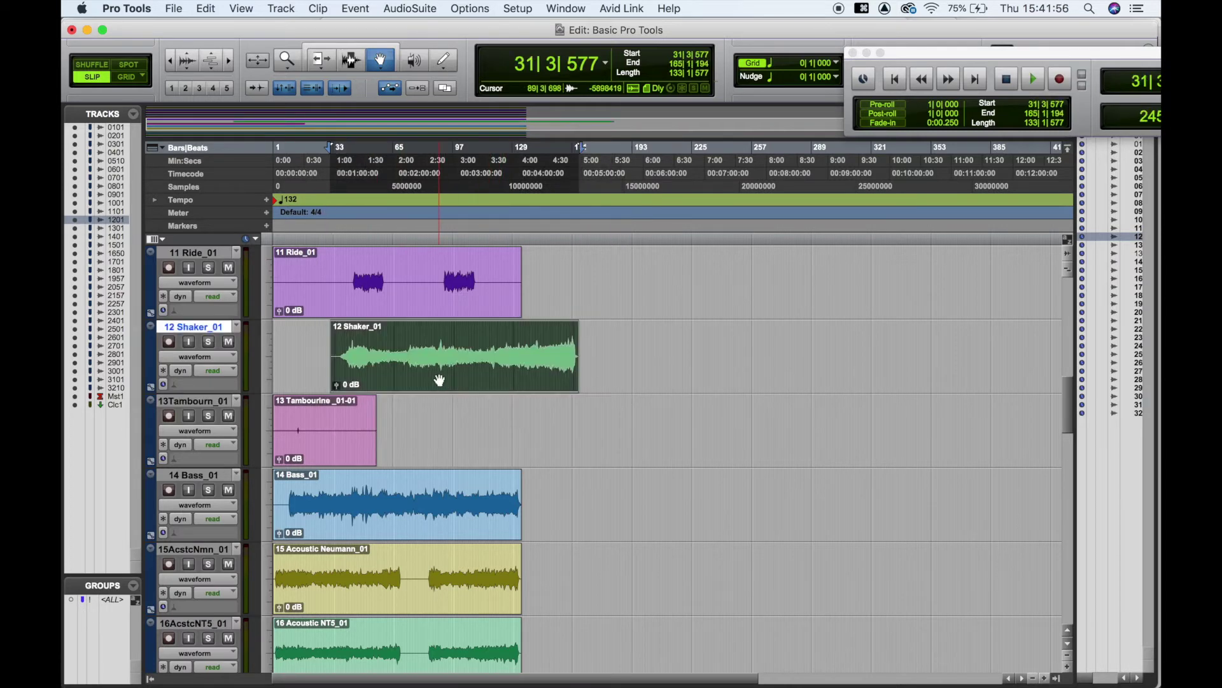
key(super+z)
key(super+z)
key(super+z)
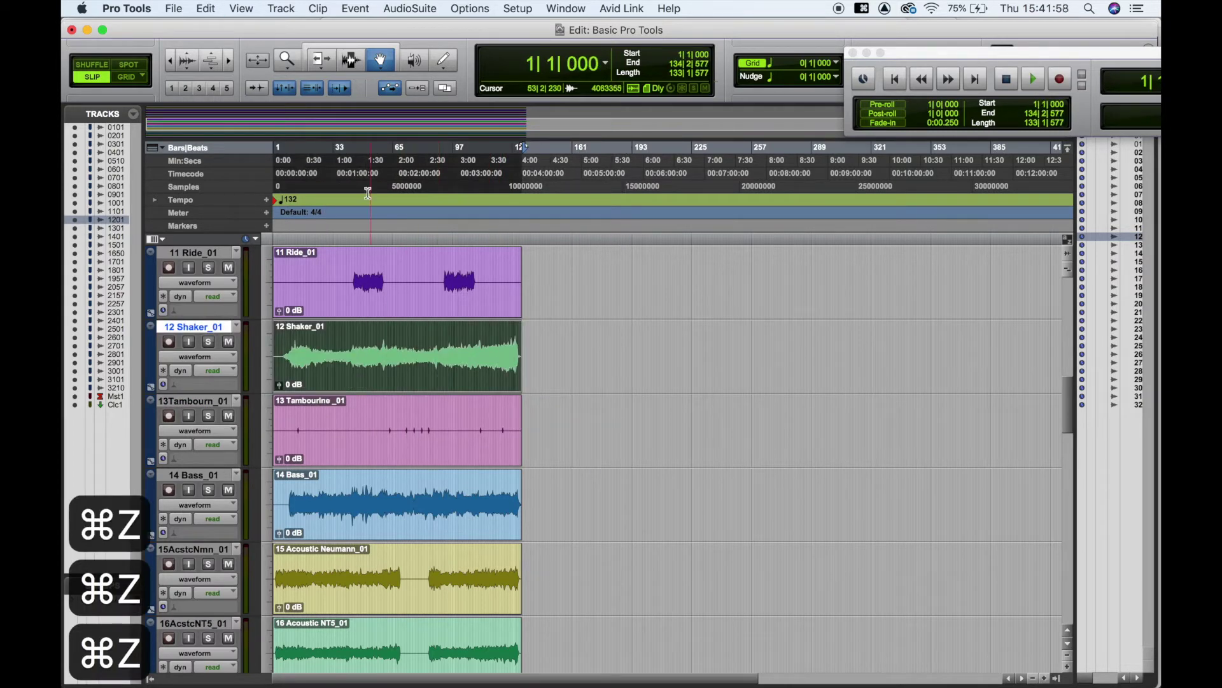
With the Selector tool, highlight ranges on the Kick In, Kick out and Snare Top tracks, including 66|2|528 to 79|4|474 on Kick In.
click(352, 62)
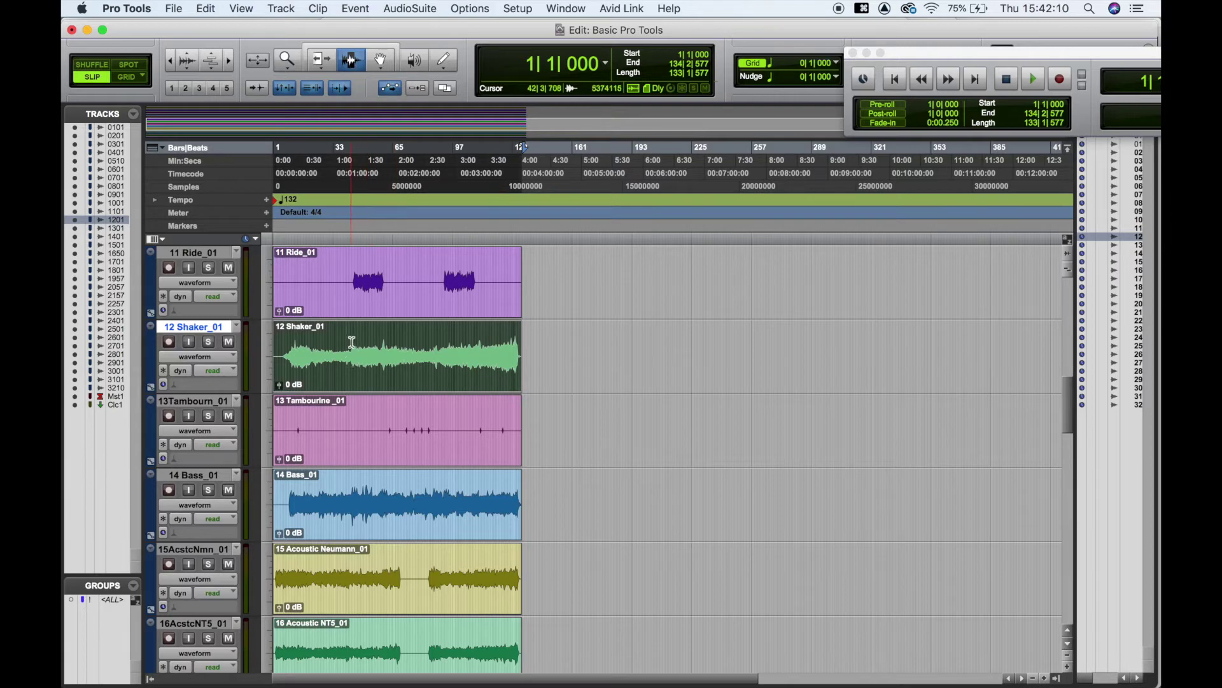
scroll(354, 357, up, 10)
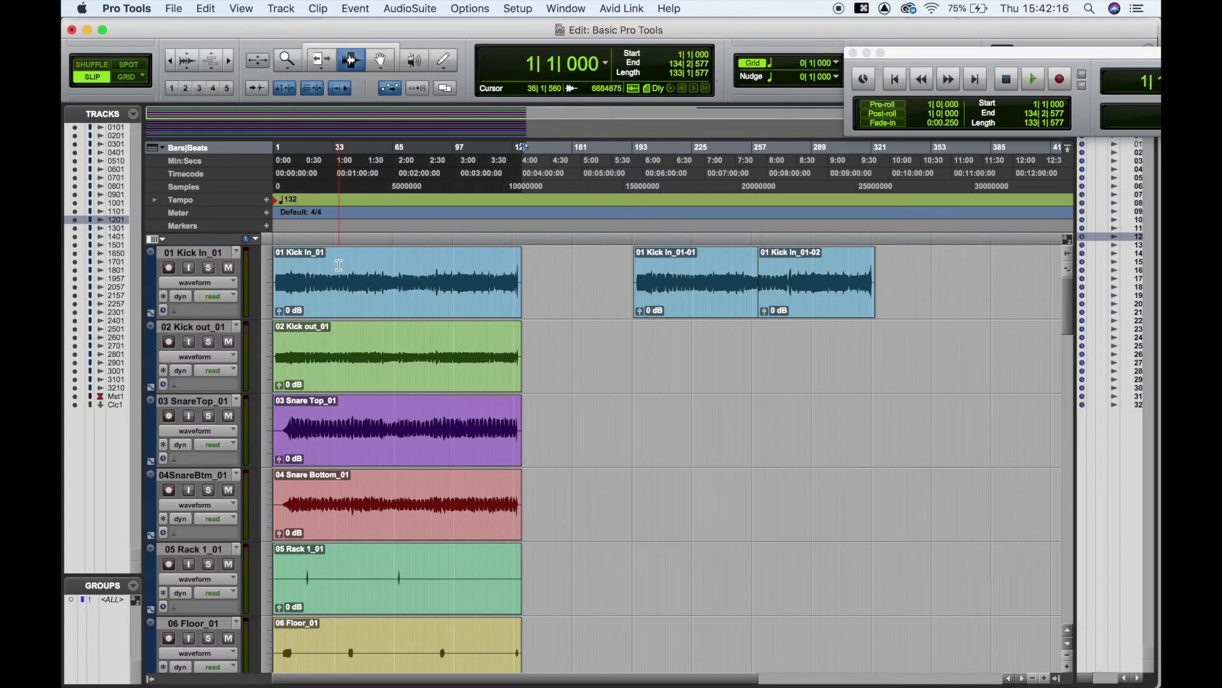
drag(337, 260, 421, 272)
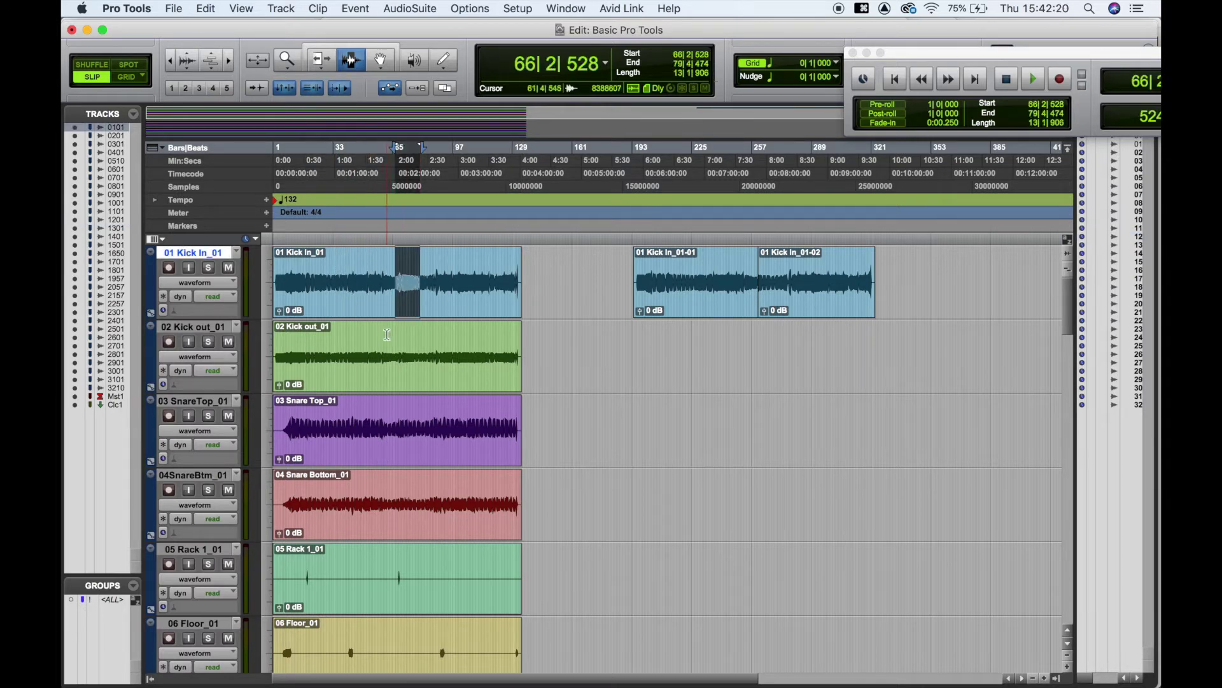
mouse_move(378, 357)
mouse_down()
mouse_move(398, 359)
mouse_move(365, 358)
mouse_up()
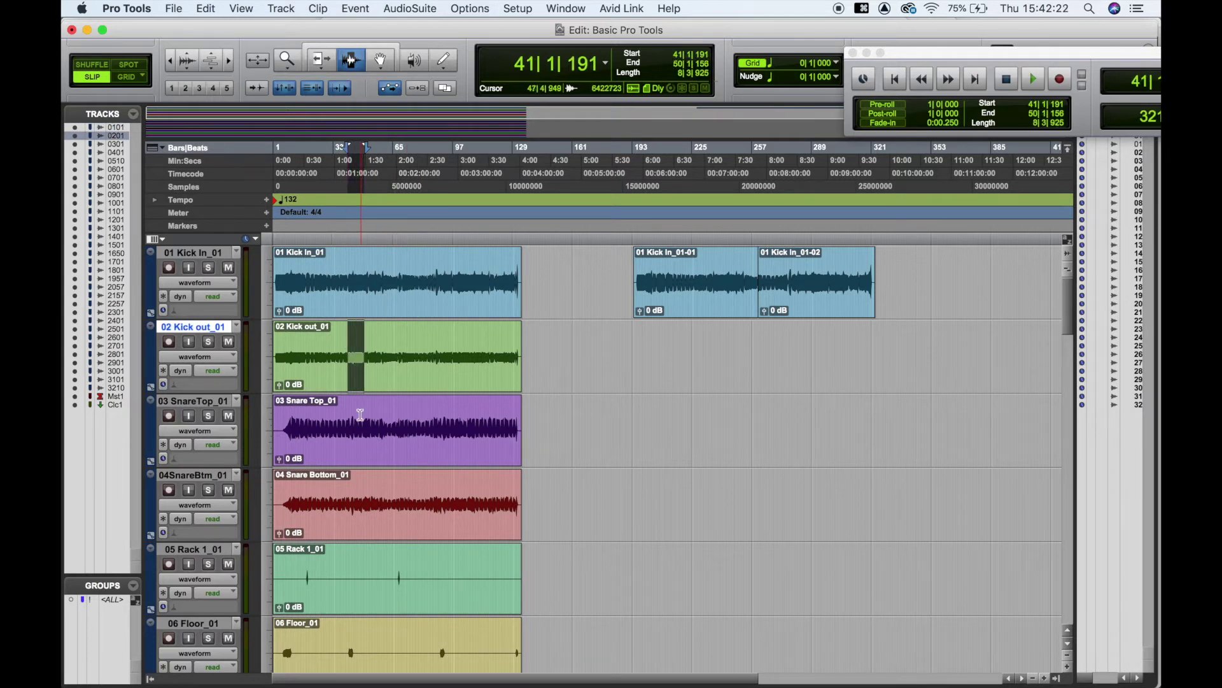
drag(360, 415, 379, 439)
drag(411, 342, 437, 347)
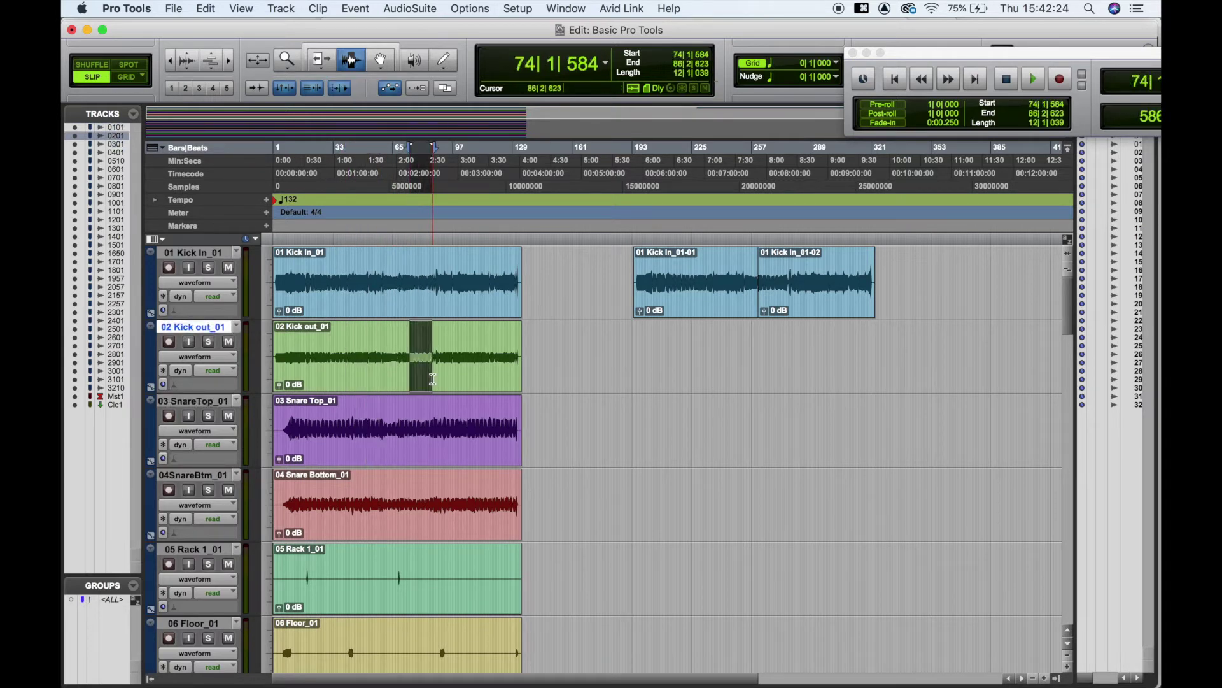
Highlight short ranges on the individual drum tracks and one range spanning the Kick In to Snare Bottom tracks.
drag(401, 421, 425, 426)
click(399, 478)
drag(399, 477, 411, 487)
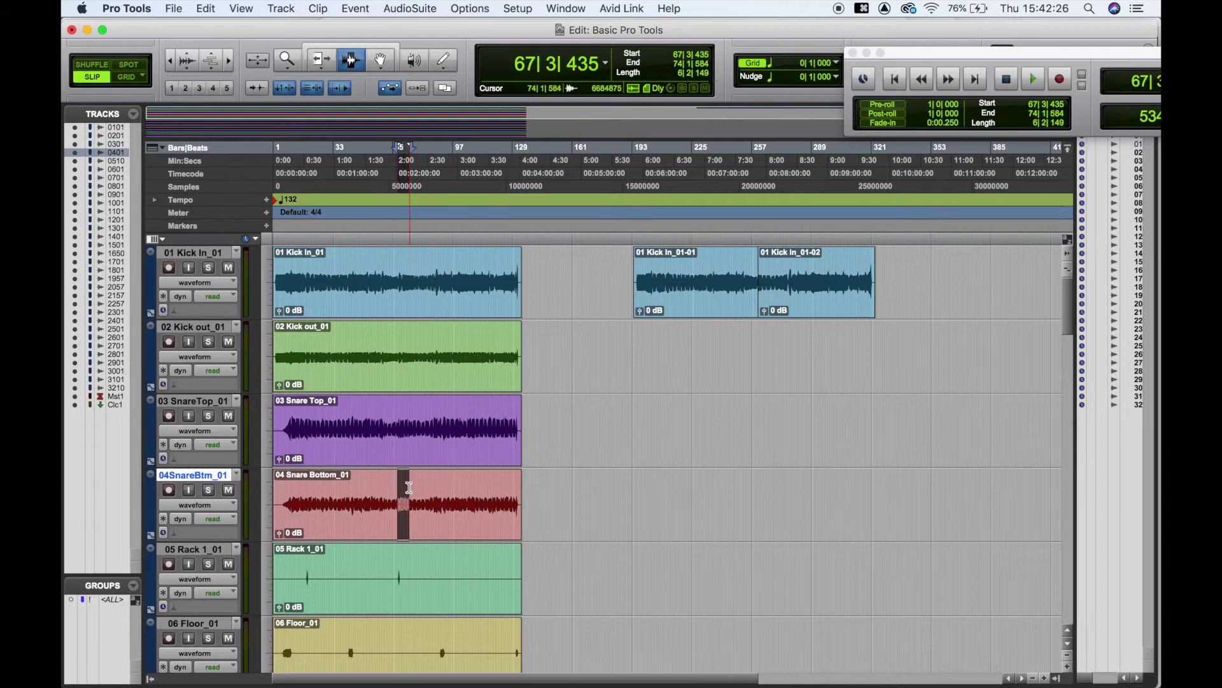
drag(336, 262, 349, 264)
click(392, 265)
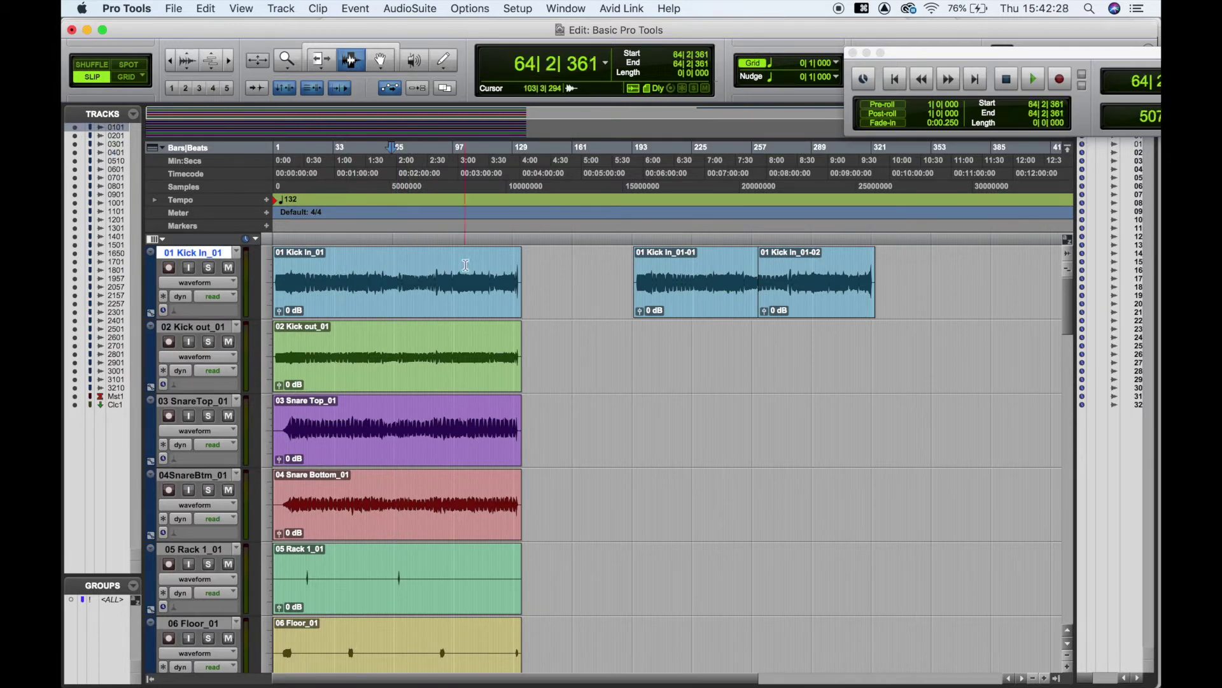
drag(451, 263, 380, 503)
Separate the Kick In clip at 40|1|893 to 50|1|156 and at 77|1|049 to 92|1|513, and undo the separations.
drag(365, 263, 347, 264)
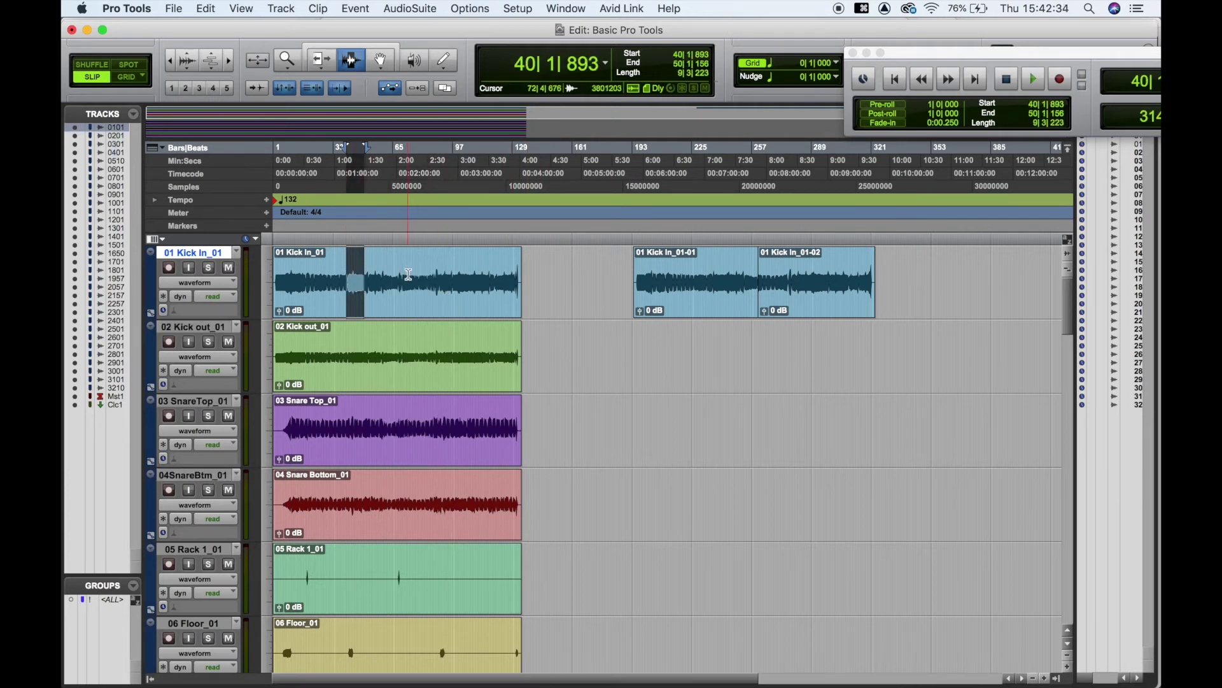
key(super+e)
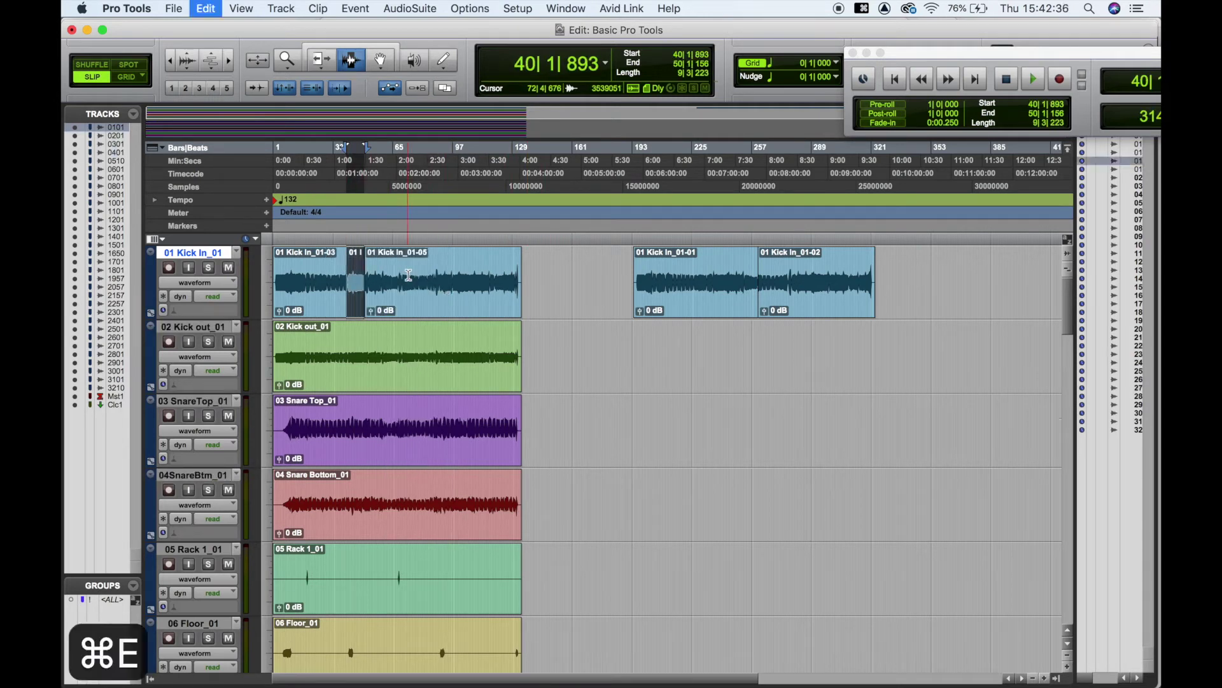
drag(417, 275, 444, 275)
key(super+e)
key(super+z)
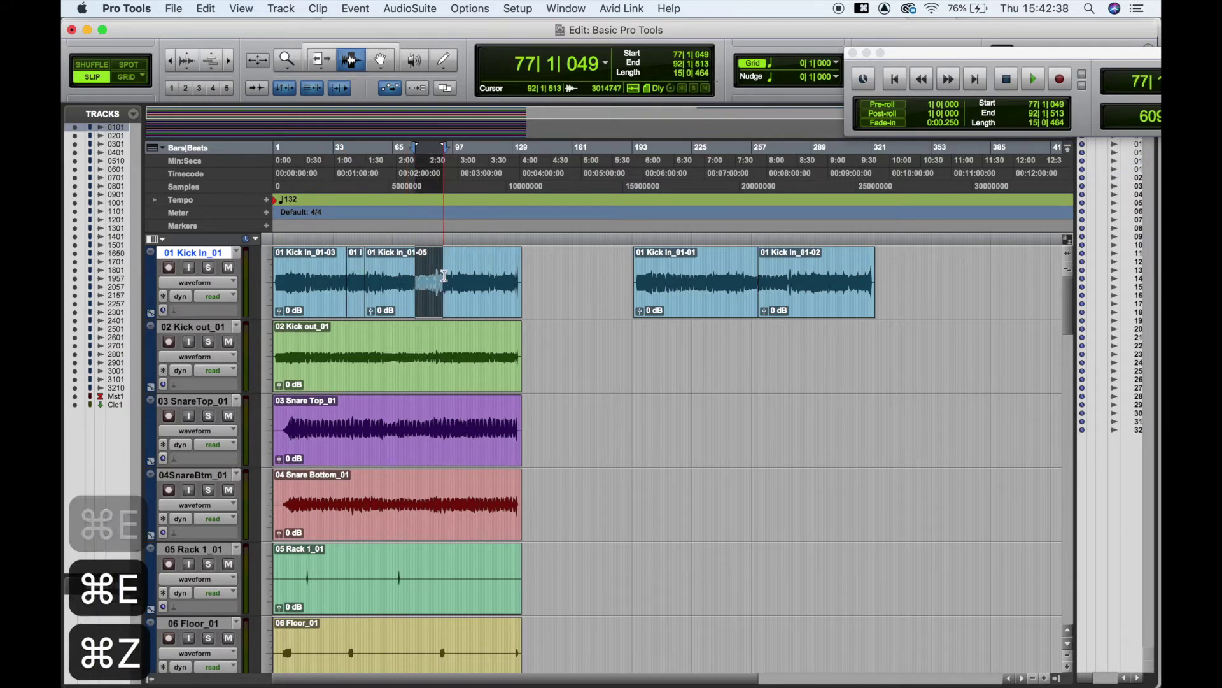
key(super+z)
key(super+z)
Delete 49|1|857 to 66|4|177 on Kick In and a range from 34|3|042 on Kick out and both snare tracks, and undo both deletions.
click(402, 266)
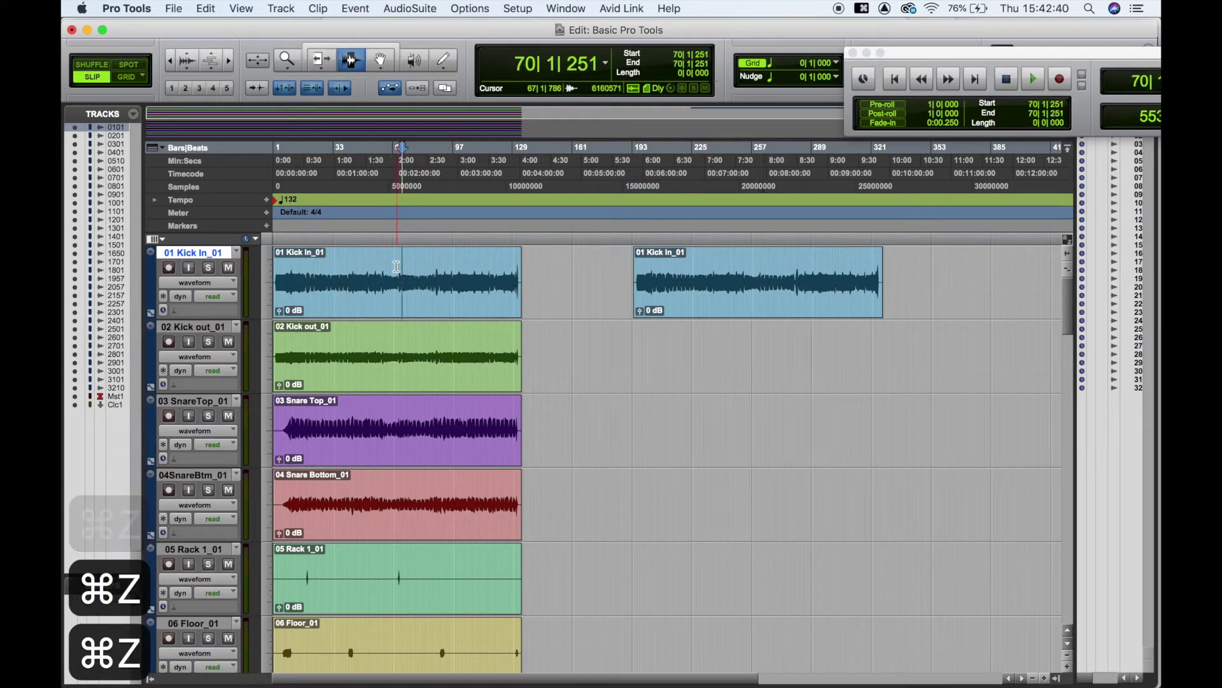
drag(394, 266, 363, 268)
key(BackSpace)
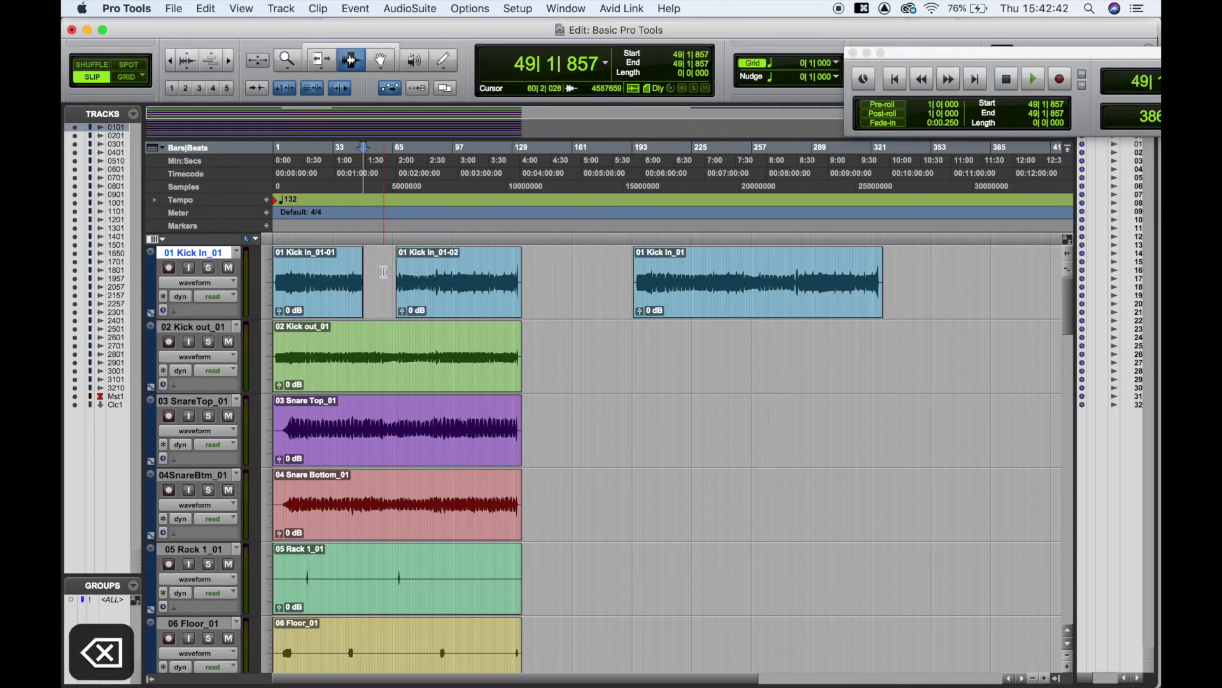
drag(408, 356, 337, 501)
key(BackSpace)
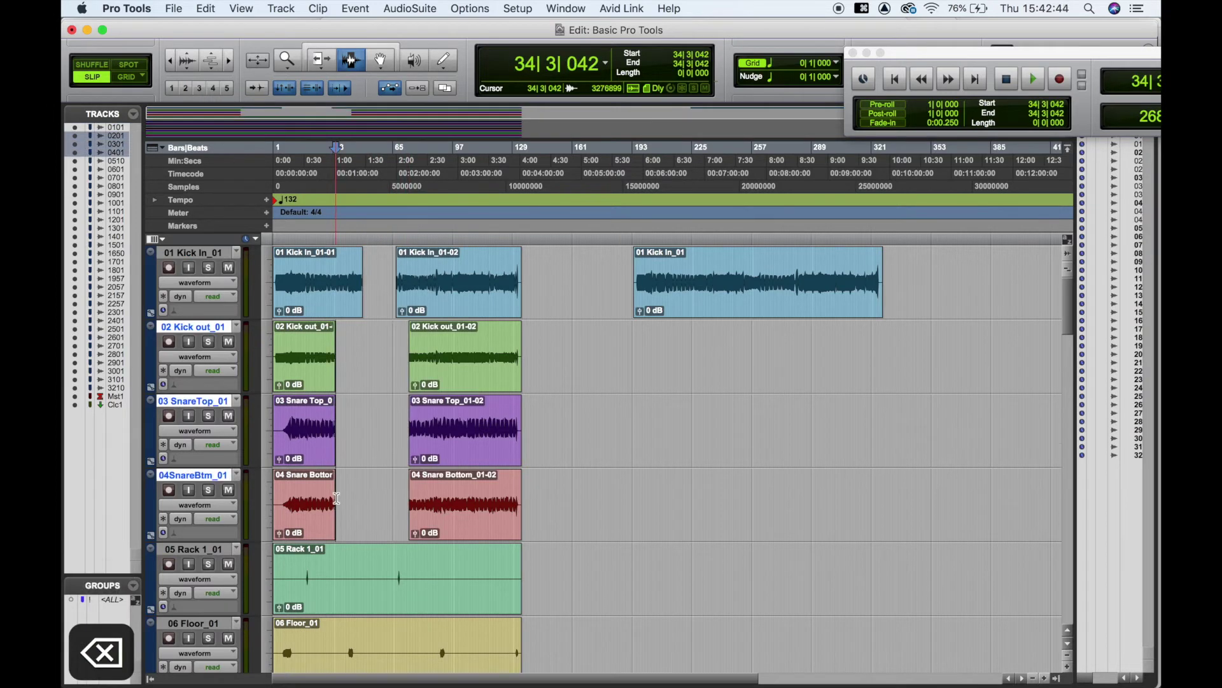
key(super+z)
key(super+z)
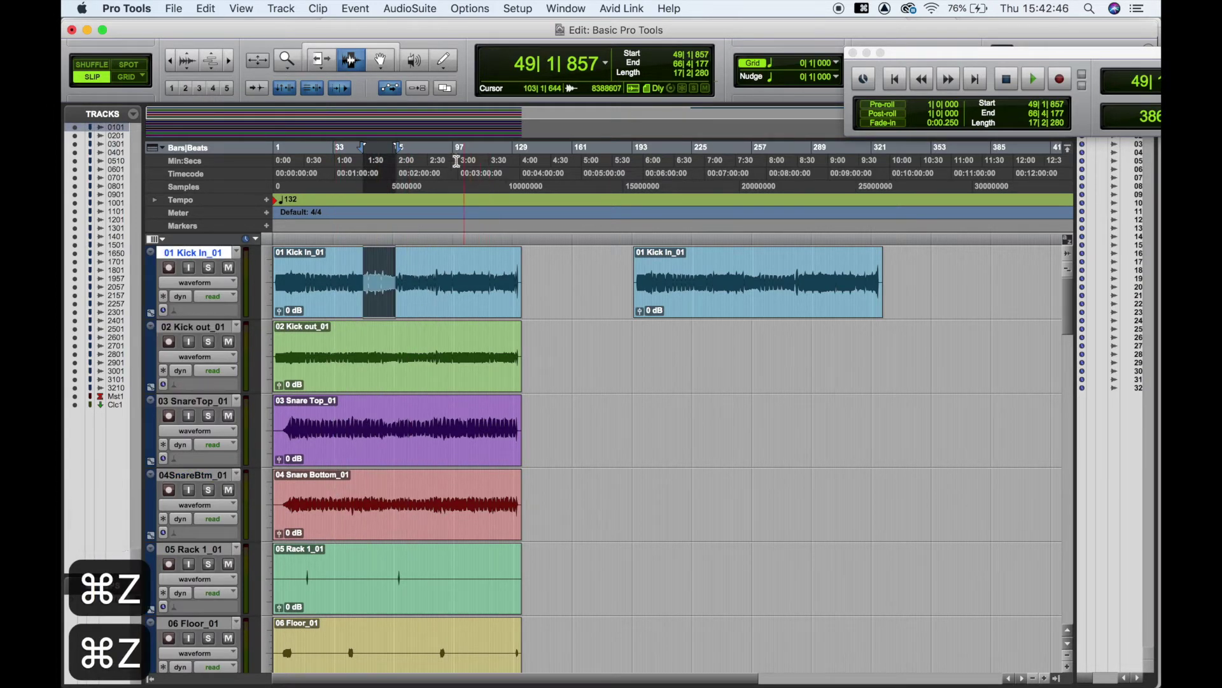
Switch to the Trim tool, enlarge the audio waveforms and bring the full Kick out clip into view.
click(505, 189)
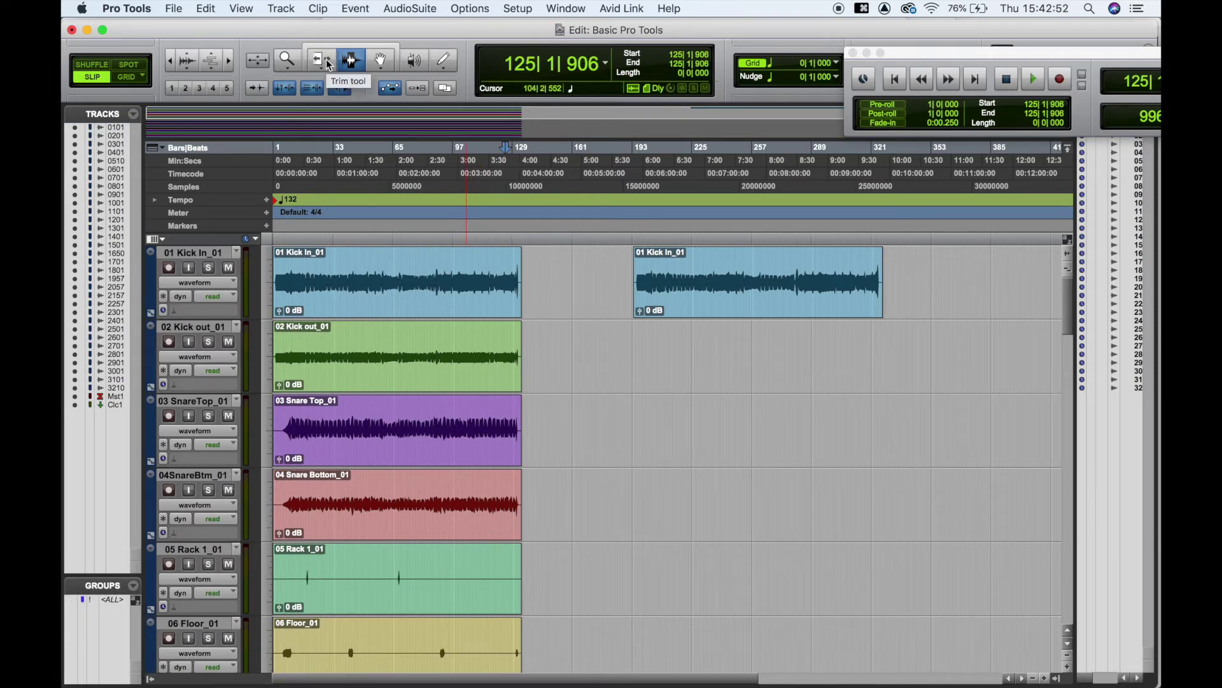
scroll(294, 229, up, 5)
scroll(338, 214, left, 10)
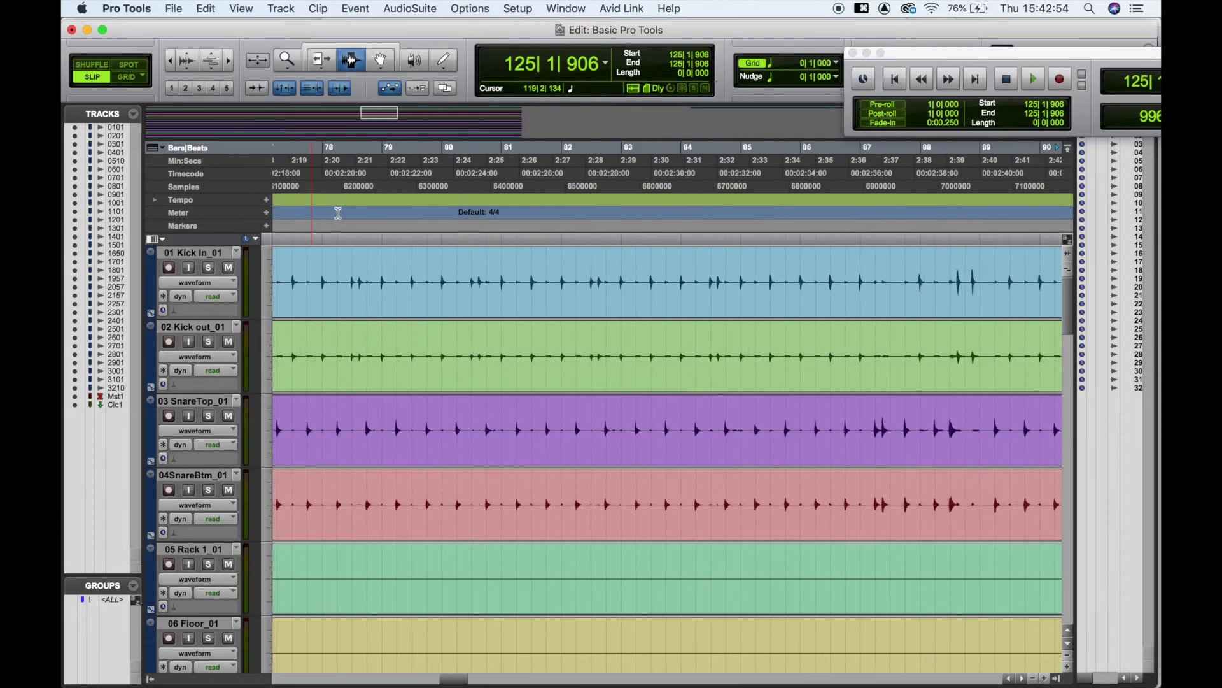
click(320, 61)
scroll(434, 258, left, 15)
scroll(435, 258, down, 2)
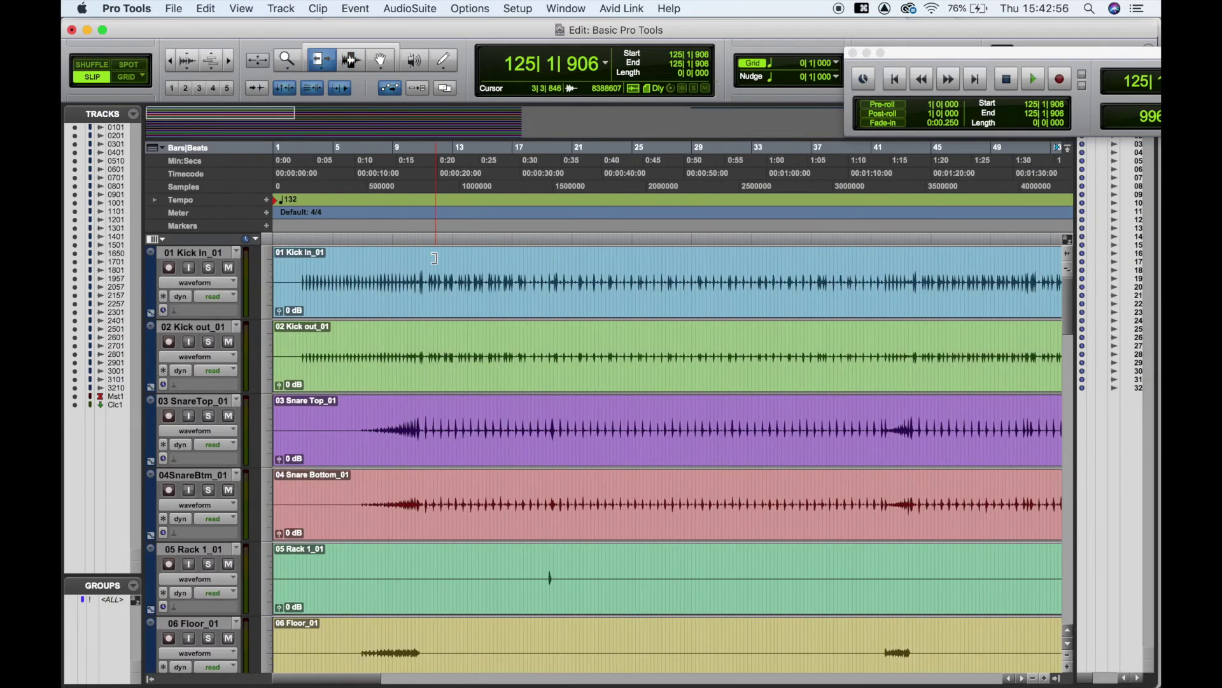
scroll(434, 258, down, 1)
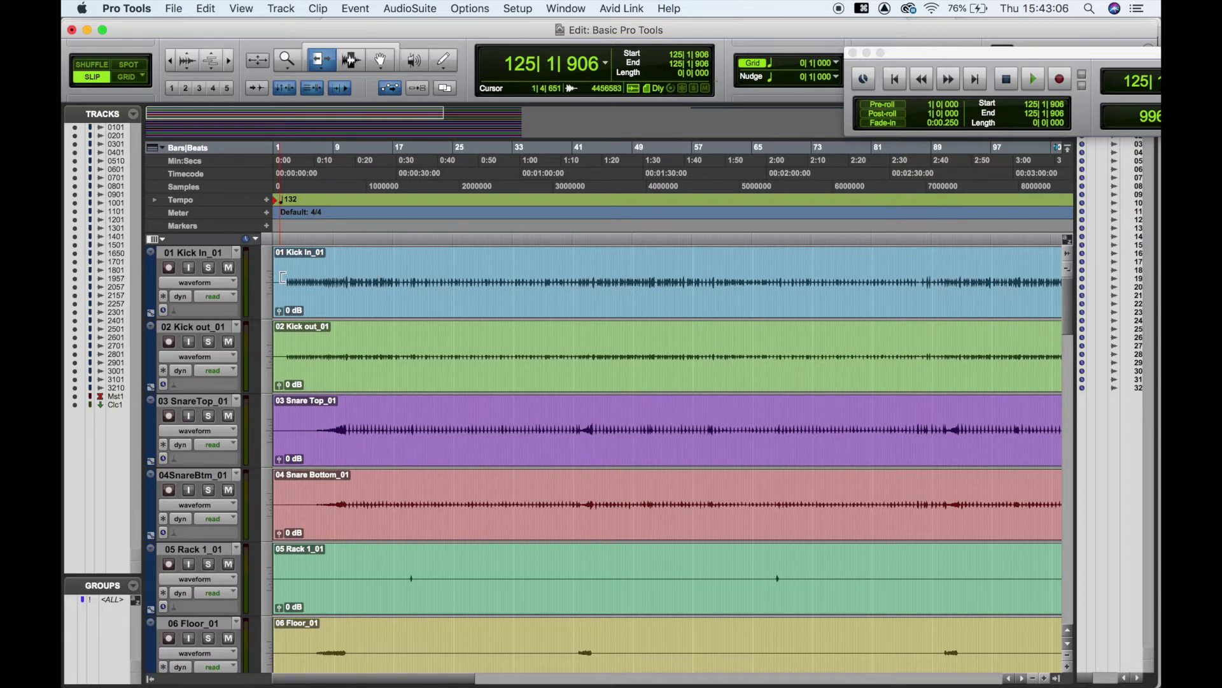
scroll(382, 281, right, 10)
scroll(488, 268, down, 2)
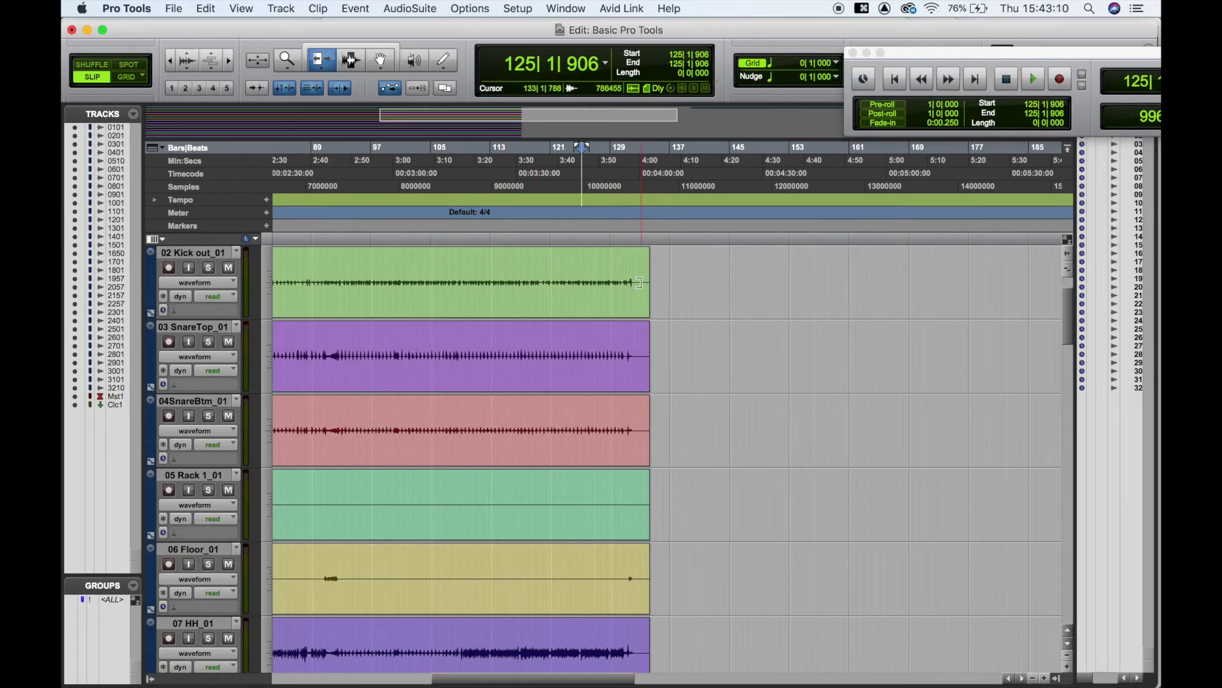
scroll(624, 283, down, 1)
scroll(624, 283, up, 3)
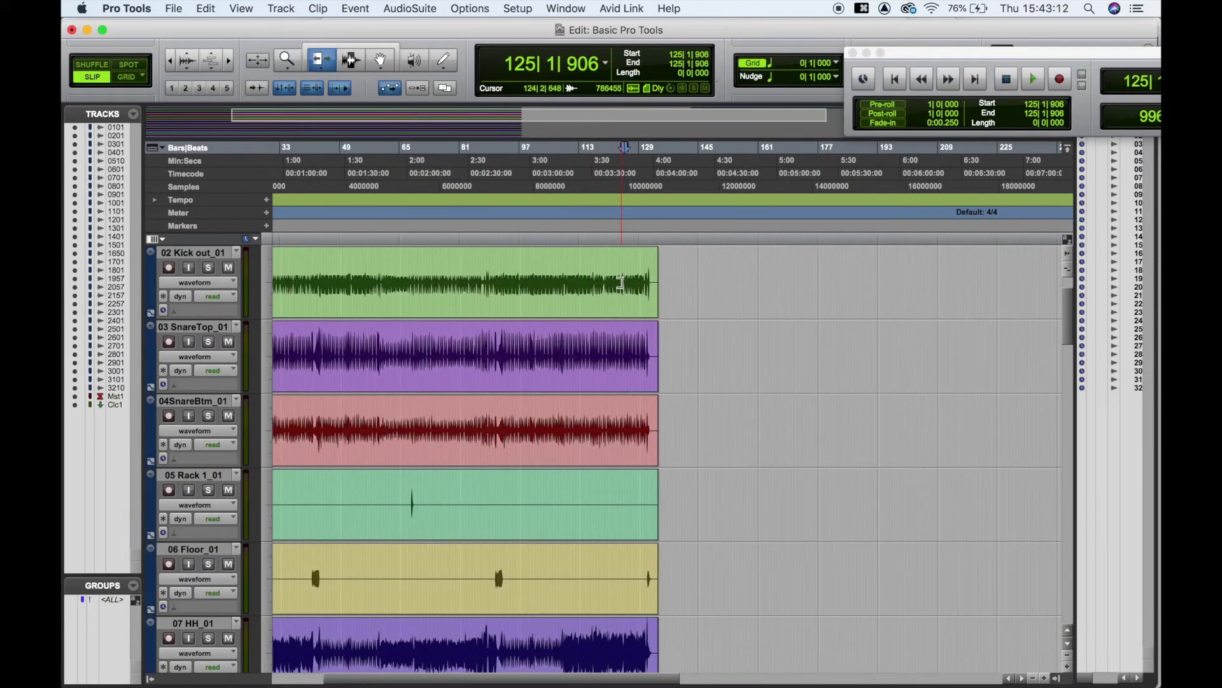
scroll(625, 283, left, 10)
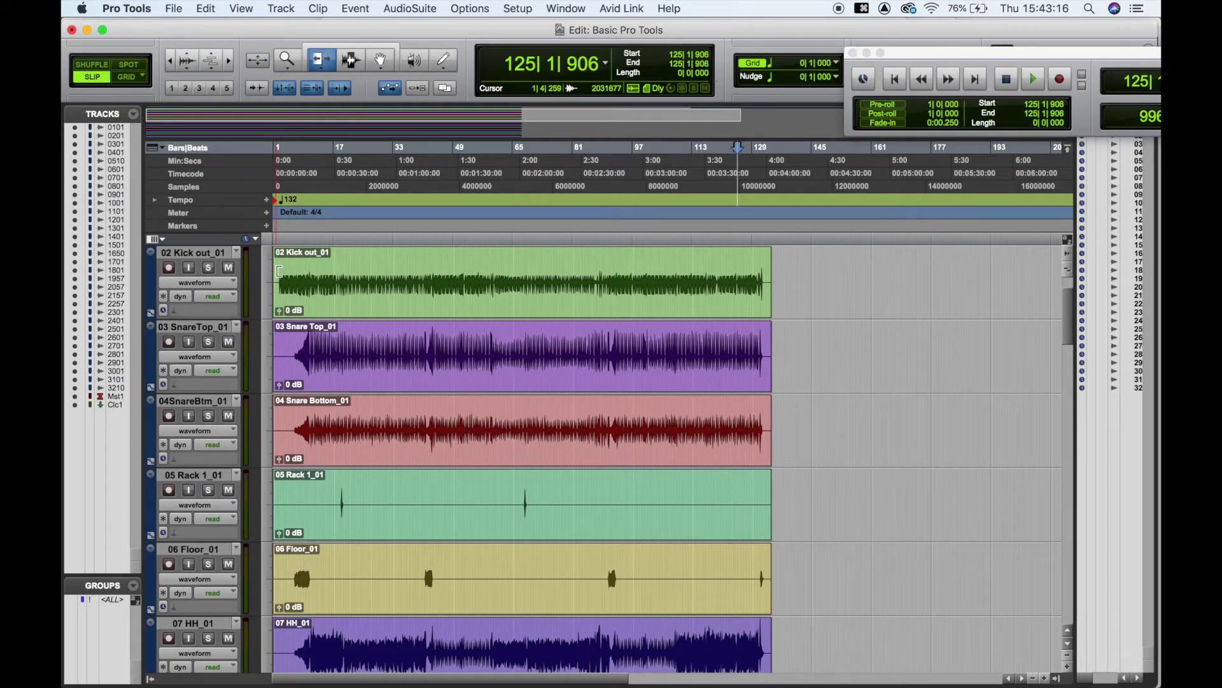
Trim the Kick out clip's start to 14|2|122 and its end to 123|1|740, and undo both trims.
drag(279, 270, 322, 279)
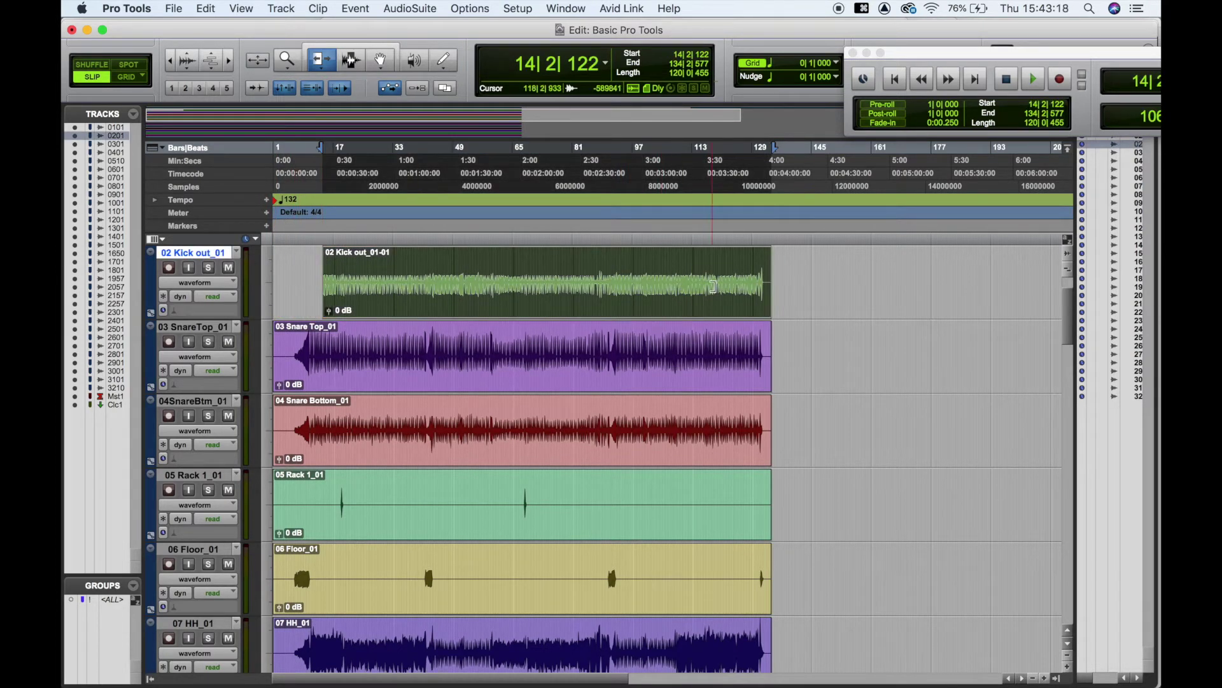
drag(766, 277, 730, 278)
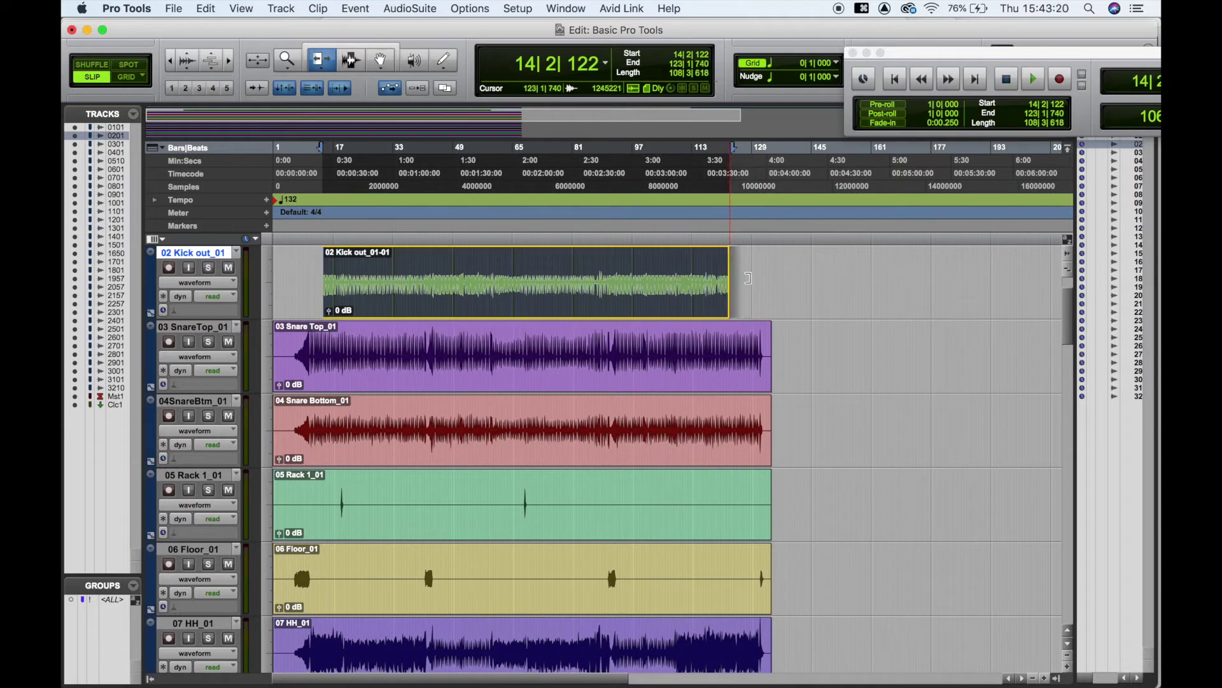
key(cmd+z)
key(cmd+z)
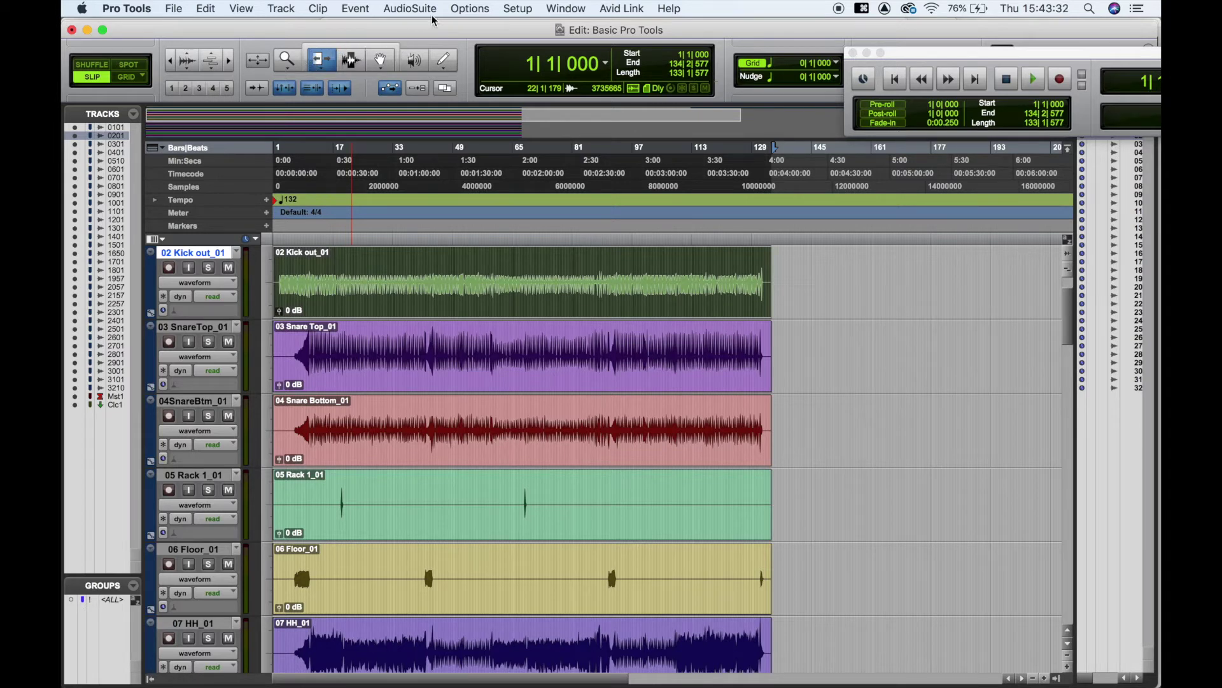
Activate the Smart Tool and increase the height of the Kick out track.
click(370, 50)
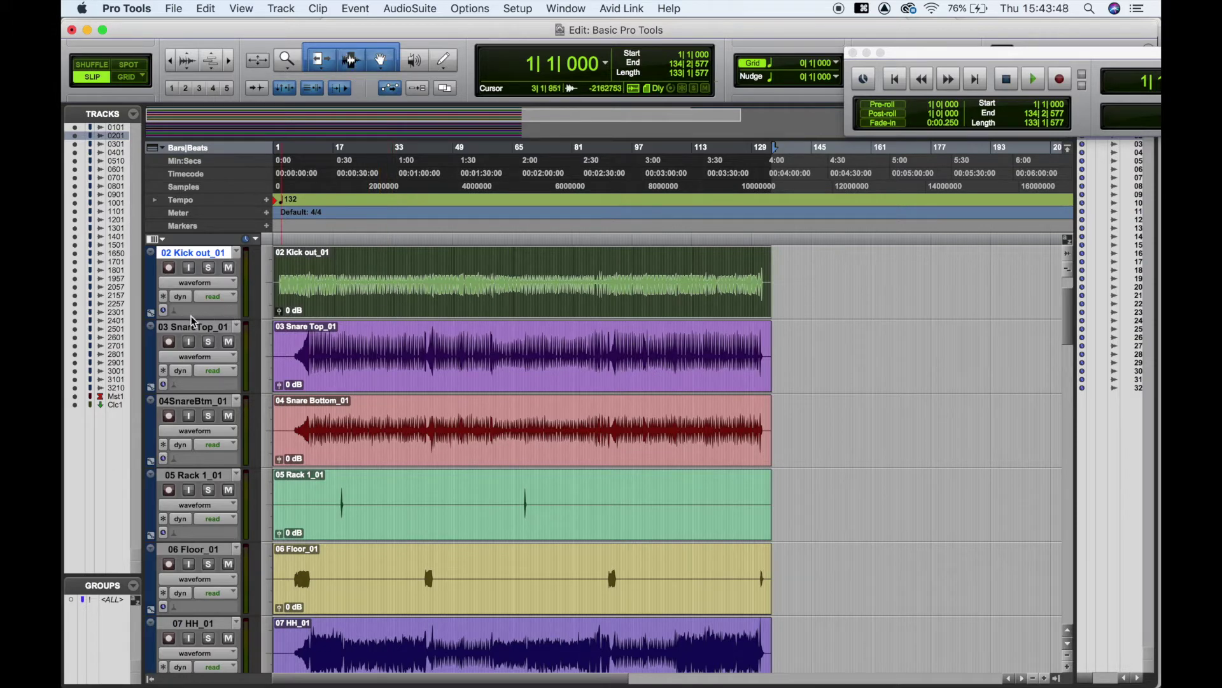
drag(191, 318, 193, 422)
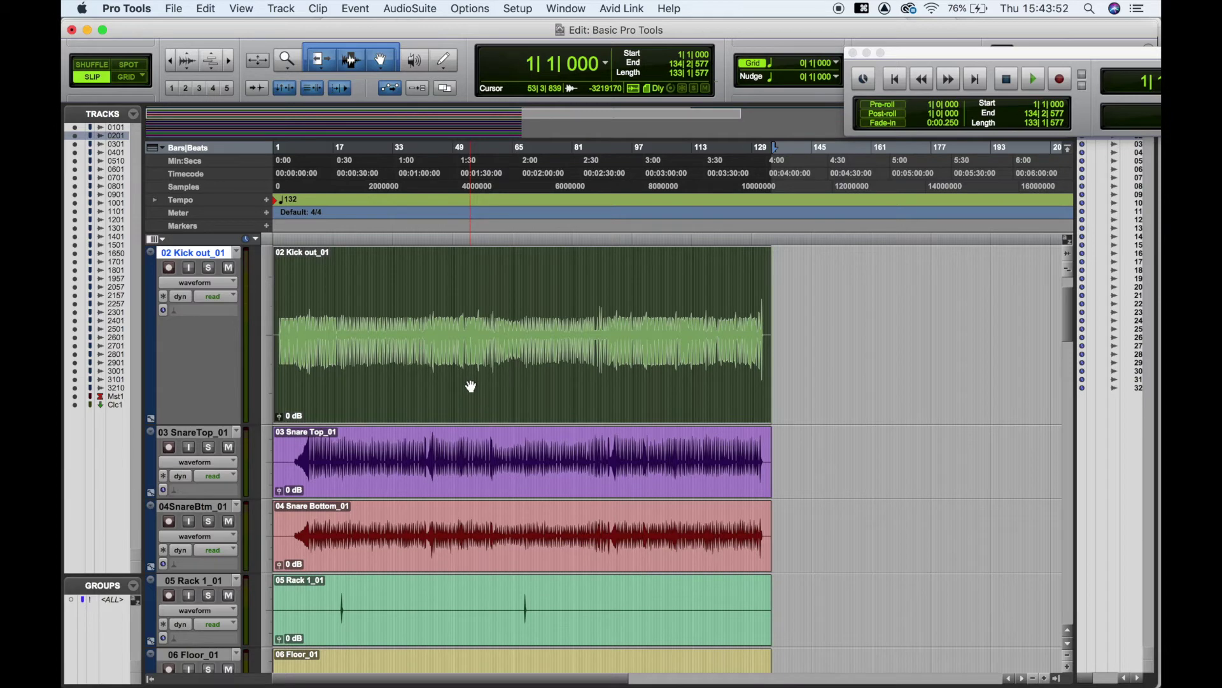
With the Smart Tool, select 43|3|007 to 61|2|896 on the Kick out clip, delete it and undo the deletion.
drag(537, 387, 439, 378)
drag(432, 287, 500, 288)
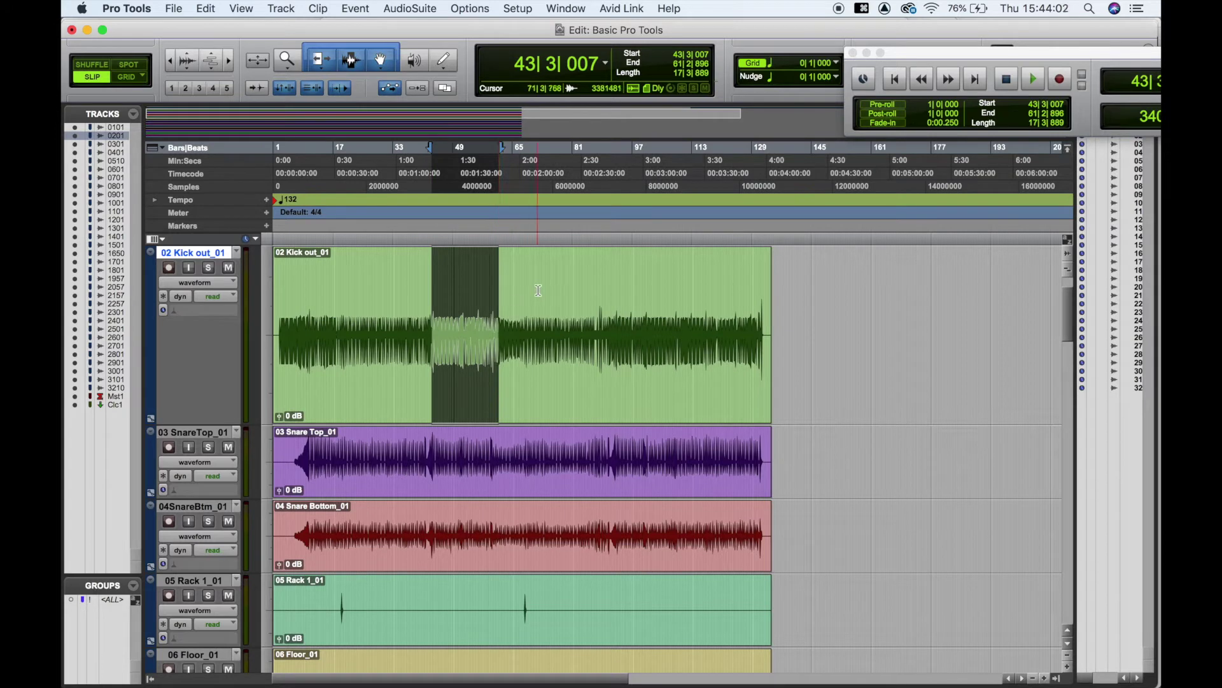
key(BackSpace)
key(super+z)
Trim the Kick out clip's start to 2|1|083 and extend it back to 1|1|000, keeping the clip at full length.
double_click(279, 327)
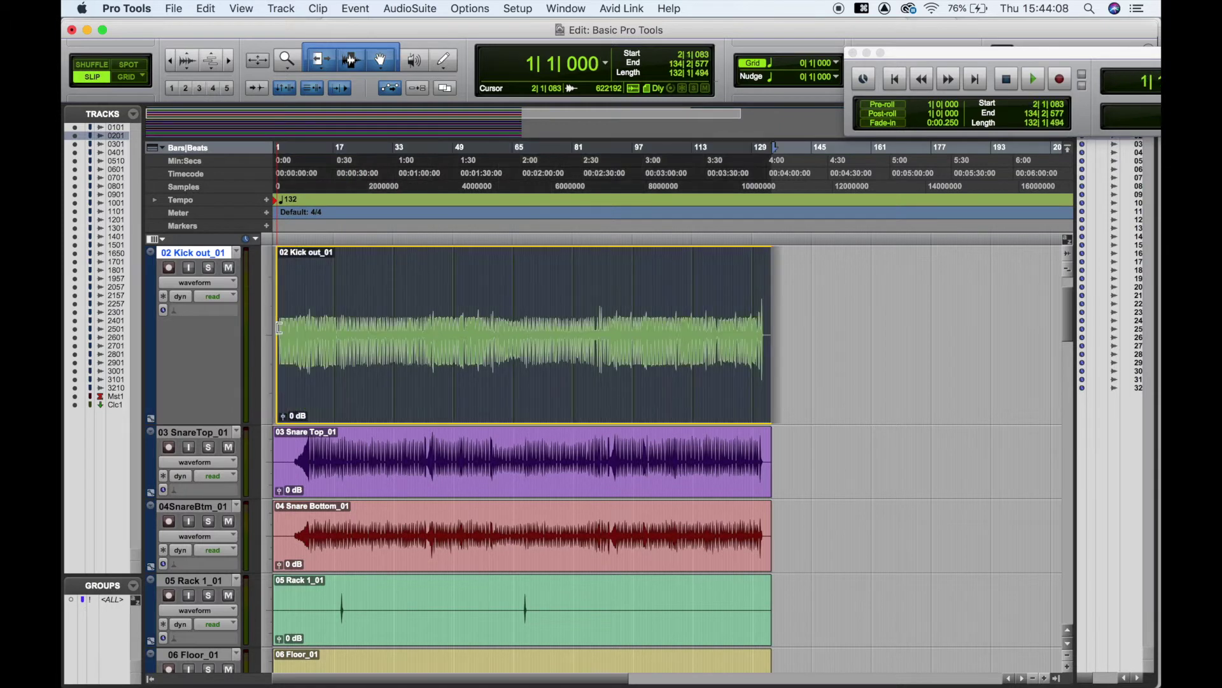
drag(280, 327, 275, 328)
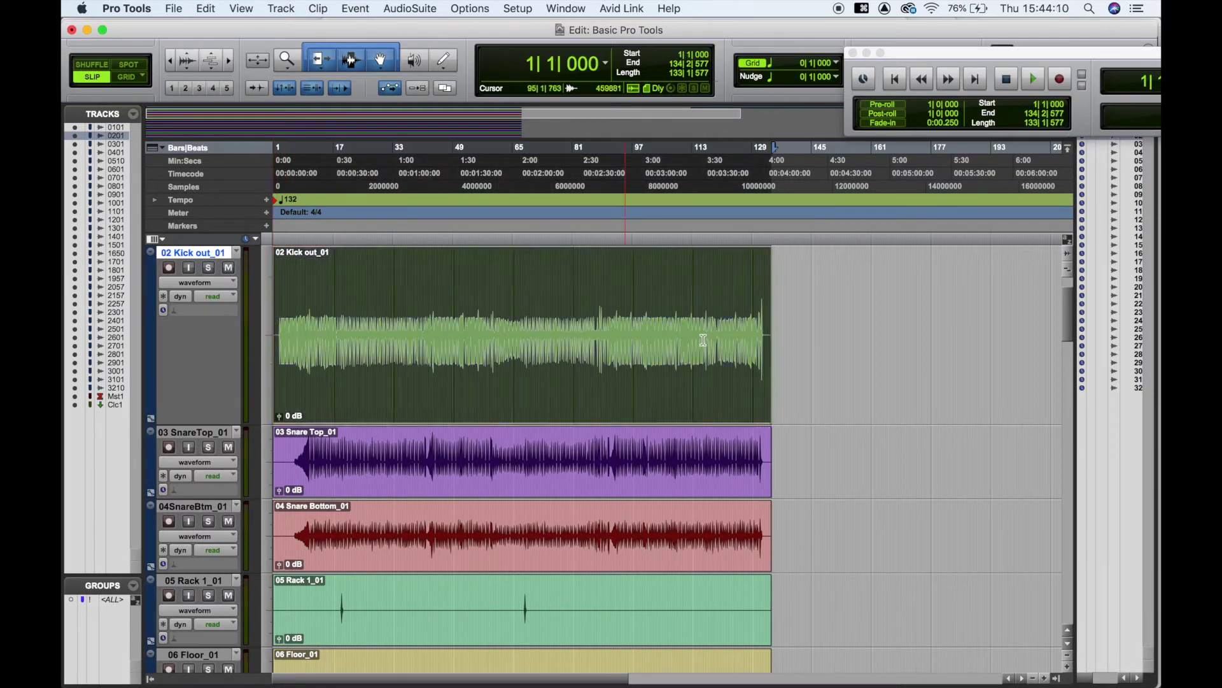
mouse_move(771, 336)
mouse_down()
mouse_move(747, 337)
mouse_move(778, 339)
mouse_up()
Add a fade-in up to 13|2|824 on the Kick out clip, with its start trimmed to 3|1|166, and play it back.
drag(278, 256, 319, 280)
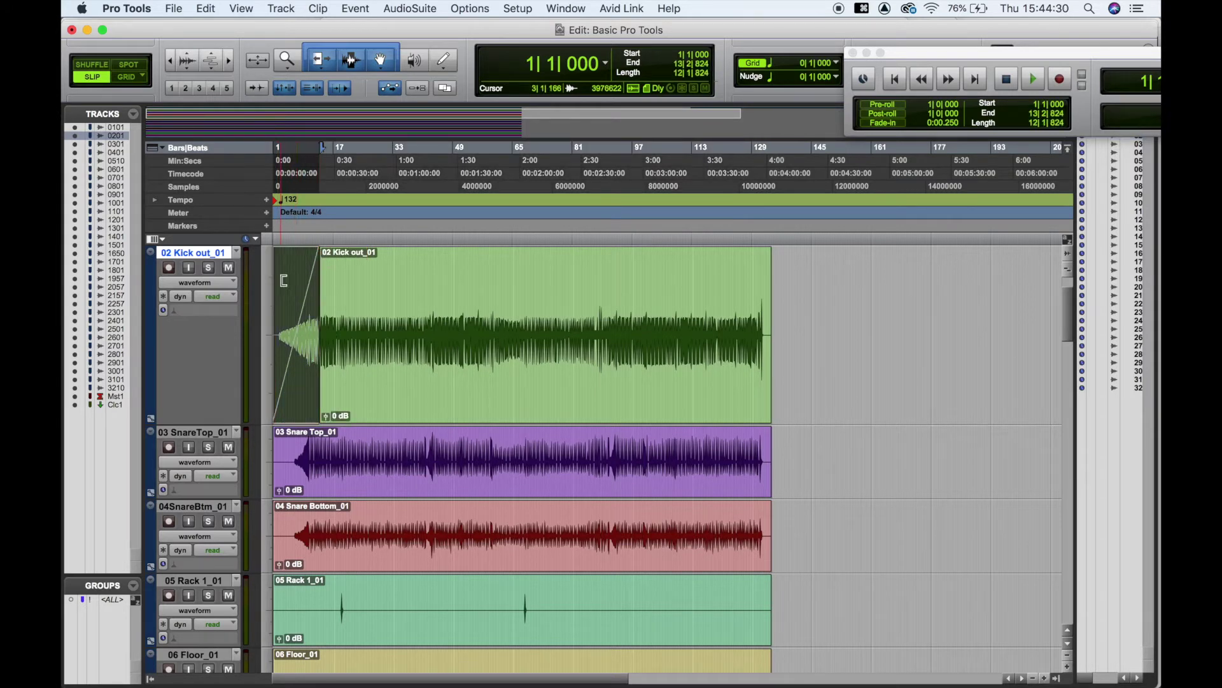
click(282, 281)
key(space)
key(space)
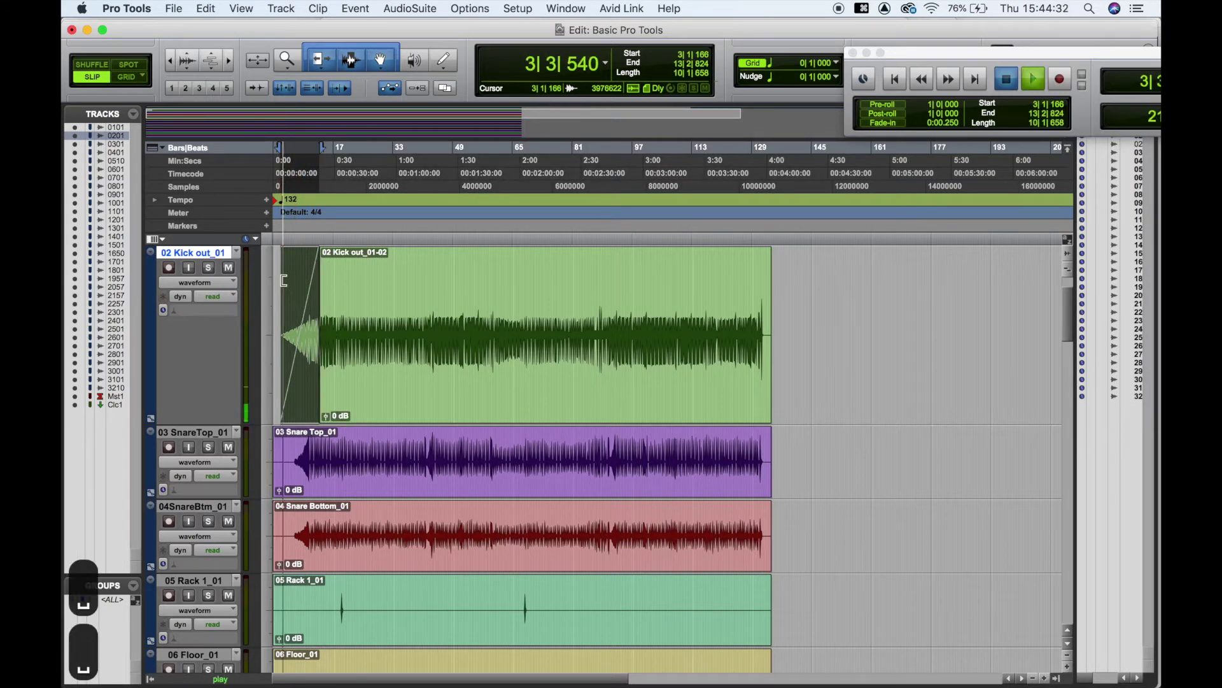
Add a fade-out from 116|3|591 to 134|2|577 on the Kick out clip and play it back.
drag(769, 253, 706, 263)
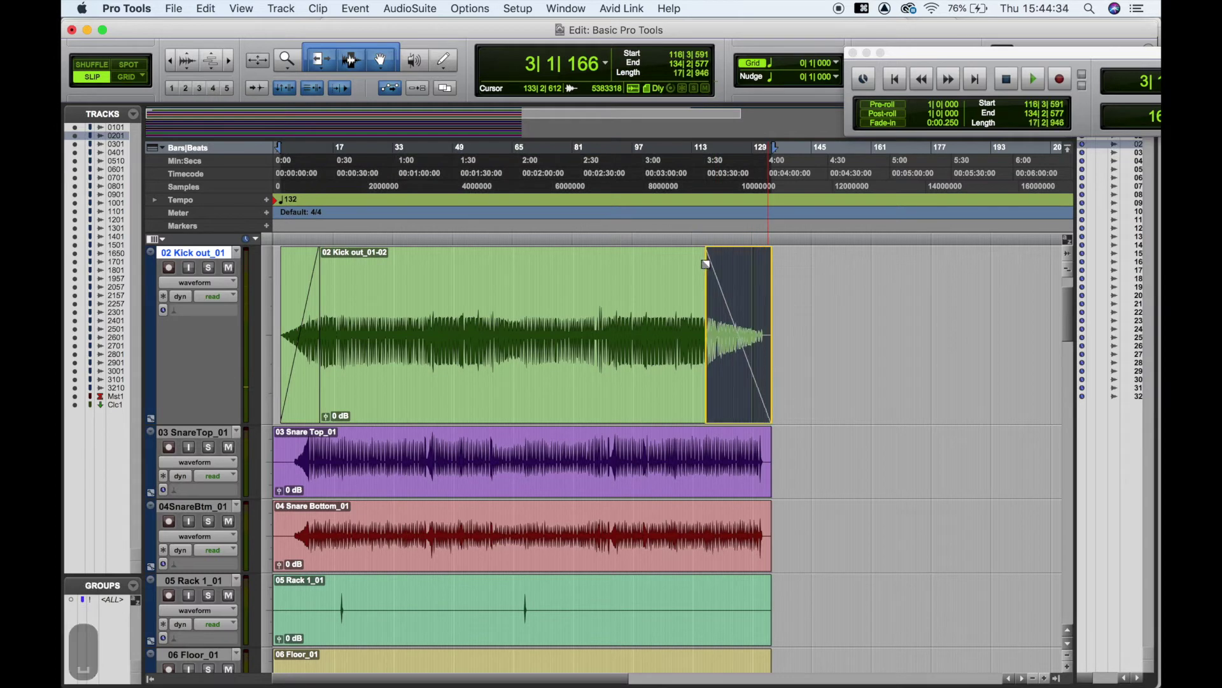
key(space)
key(space)
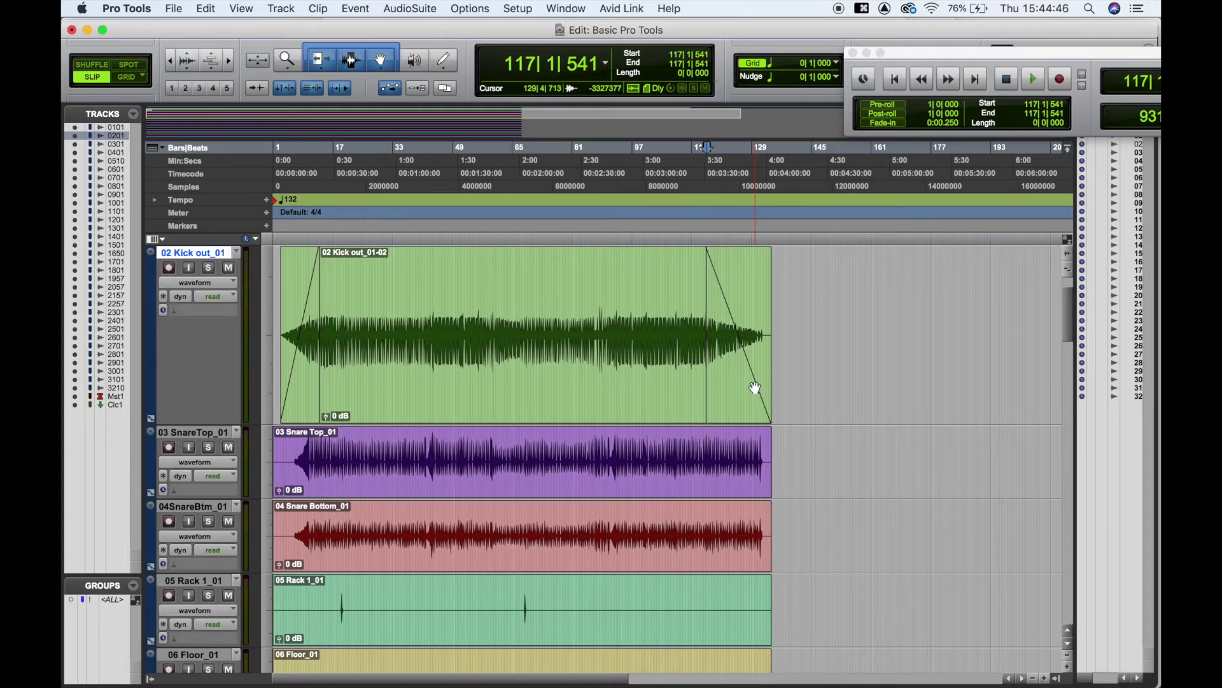
Undo the fades and the start trim on the Kick out clip, restoring its full length from 1|1|000.
key(super+z)
key(super+z)
key(super+z)
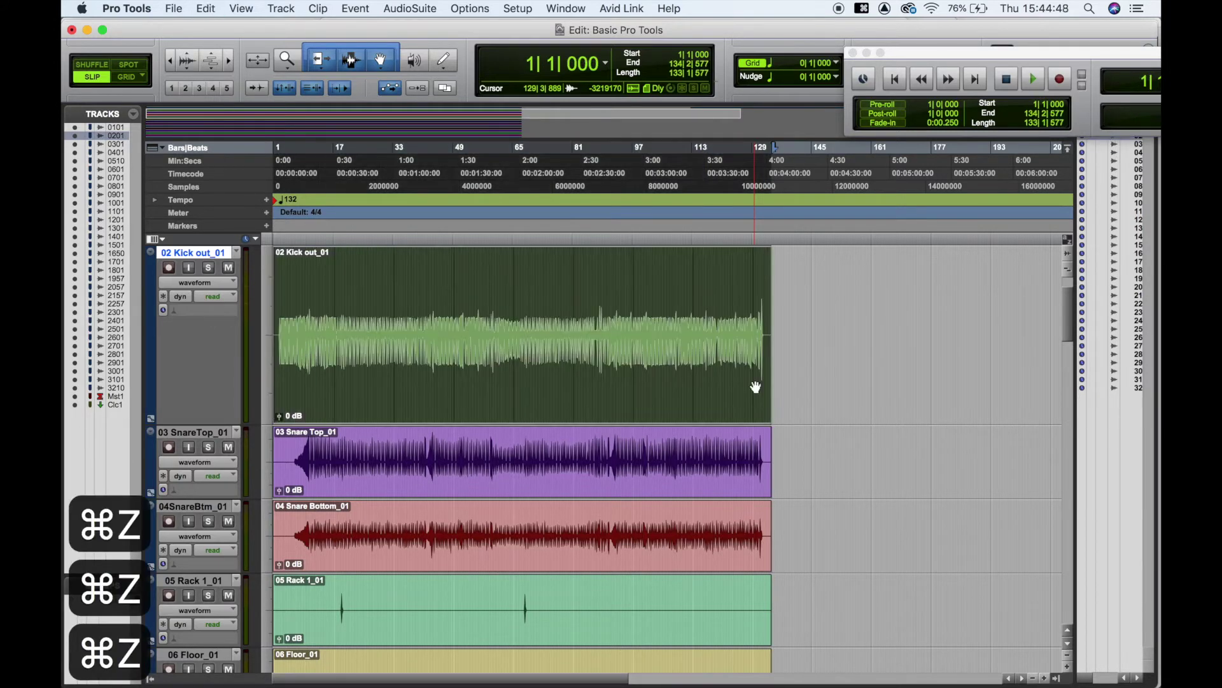
Scrub a short stretch of the Kick out clip around bar 33 with the Scrubber tool.
click(417, 68)
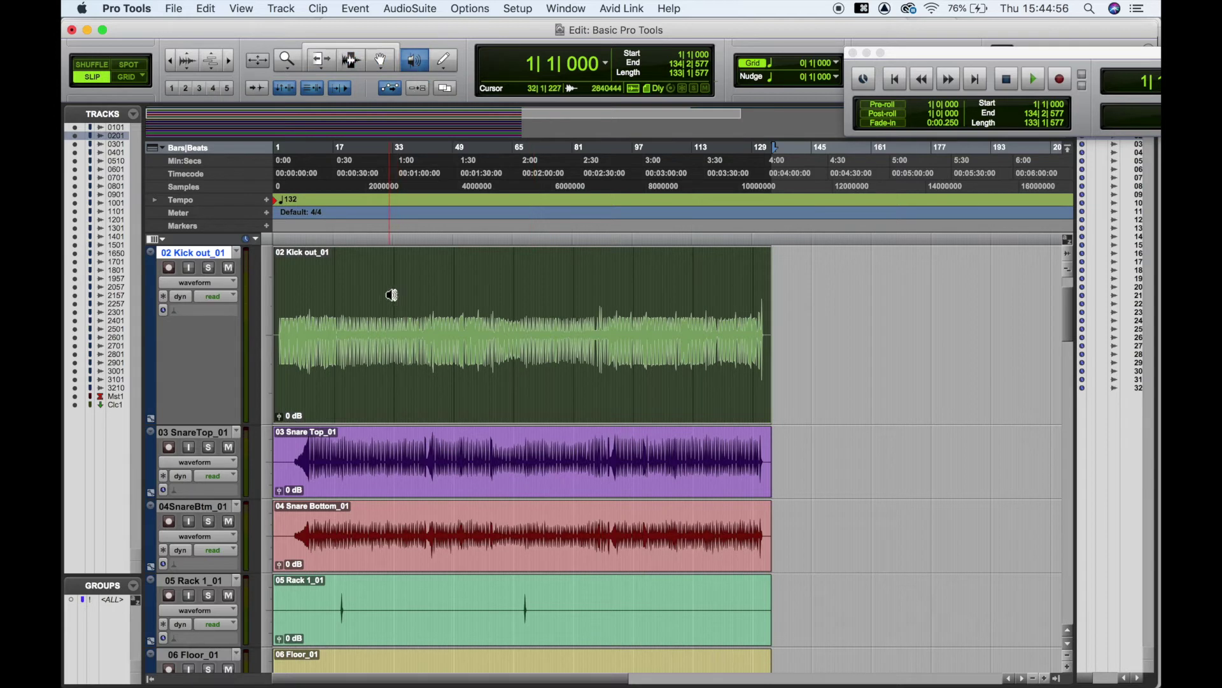
drag(391, 295, 396, 295)
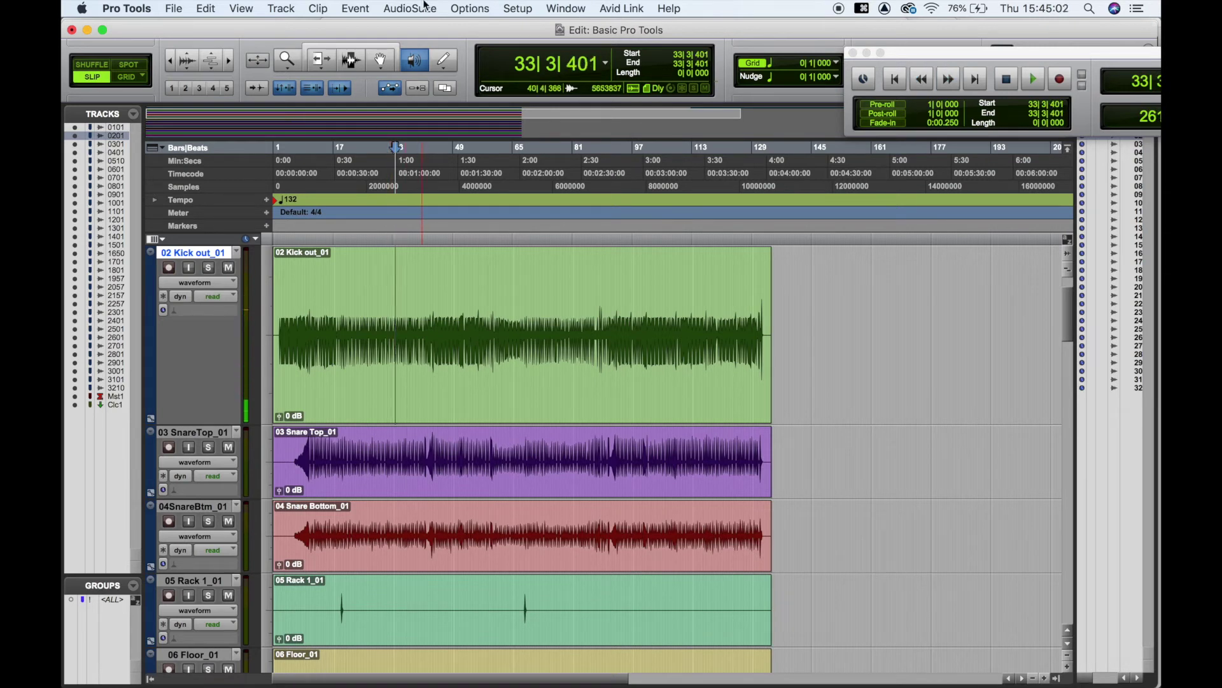
With the Pencil tool, draw a freehand curve in the Kick out track's volume automation lane, undo it and hide the lane.
click(444, 64)
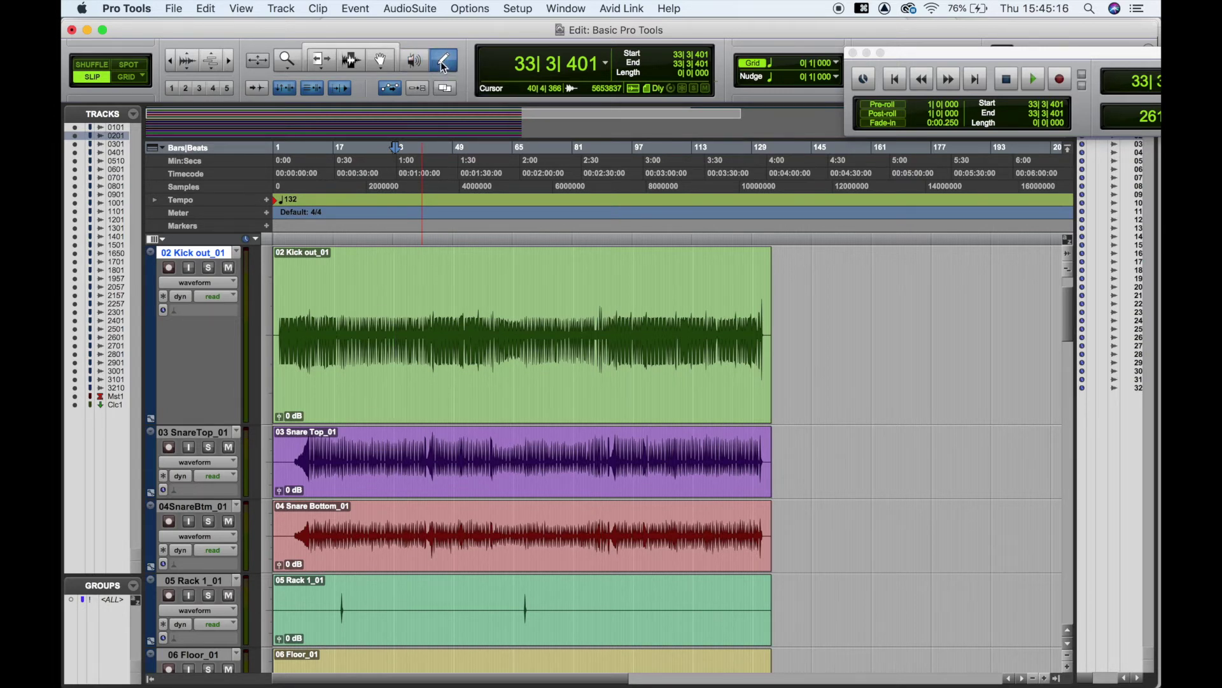
click(150, 418)
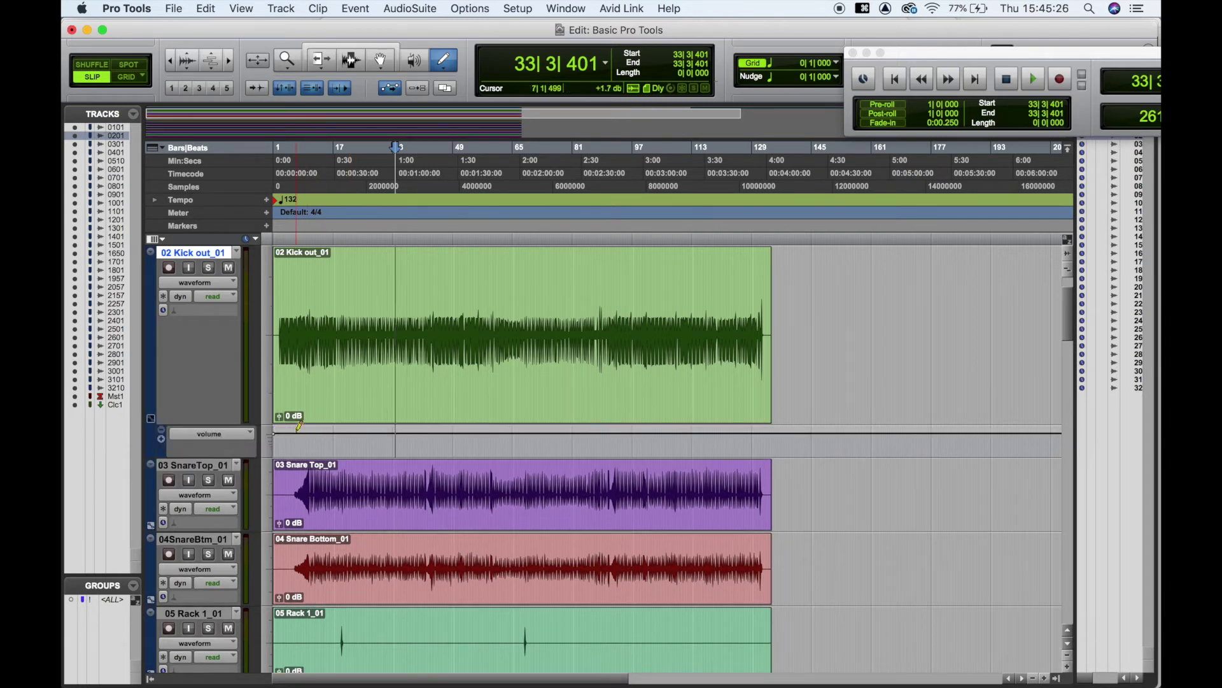
mouse_move(298, 430)
mouse_down()
mouse_move(397, 447)
mouse_move(447, 438)
mouse_up()
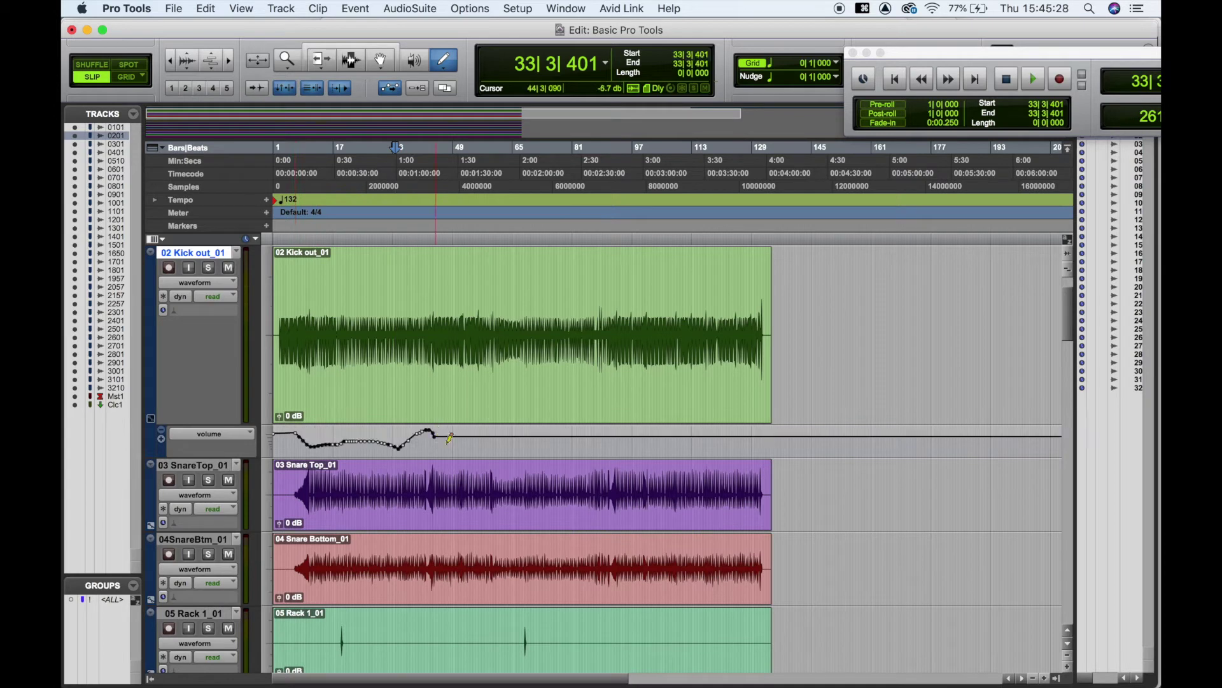
key(super+z)
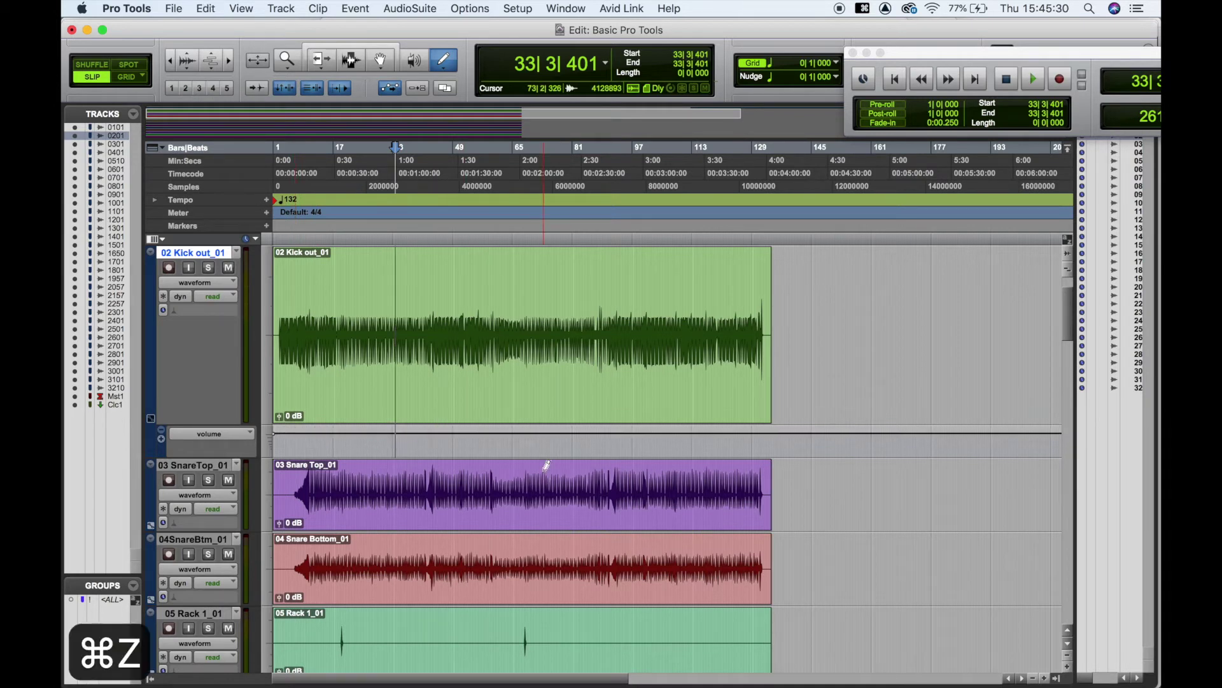
click(151, 419)
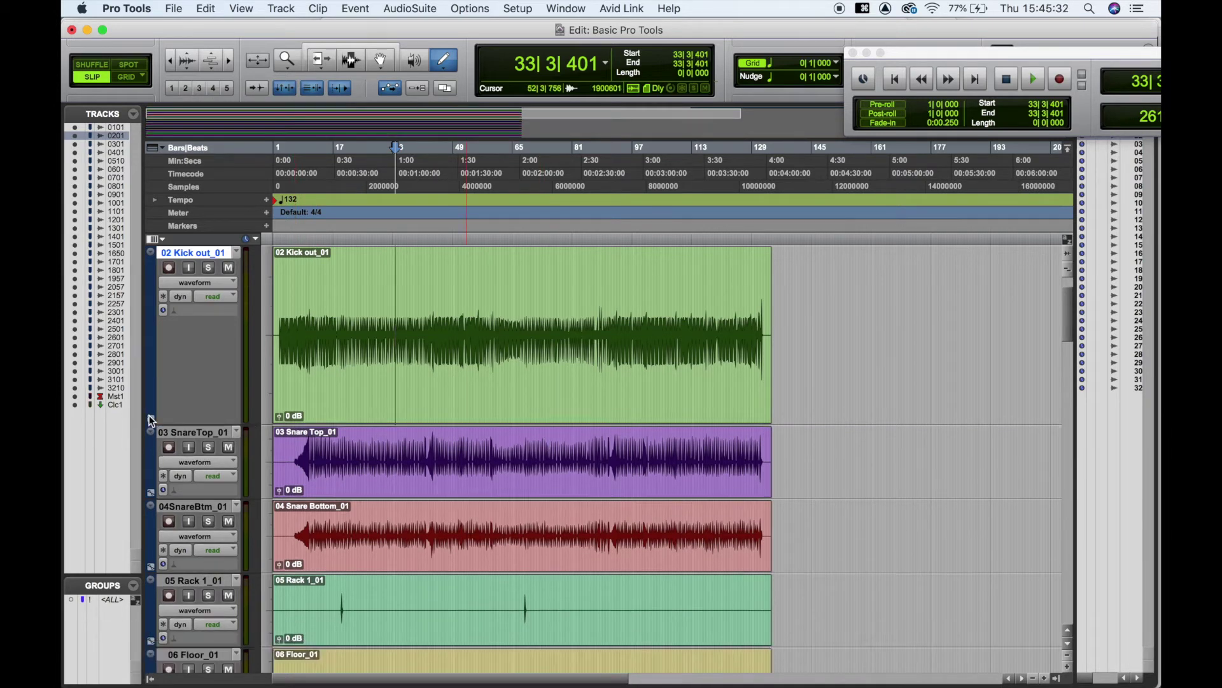
With the Zoomer tool, zoom the timeline in to the opening bars, back out to the full clips and in once more.
click(288, 60)
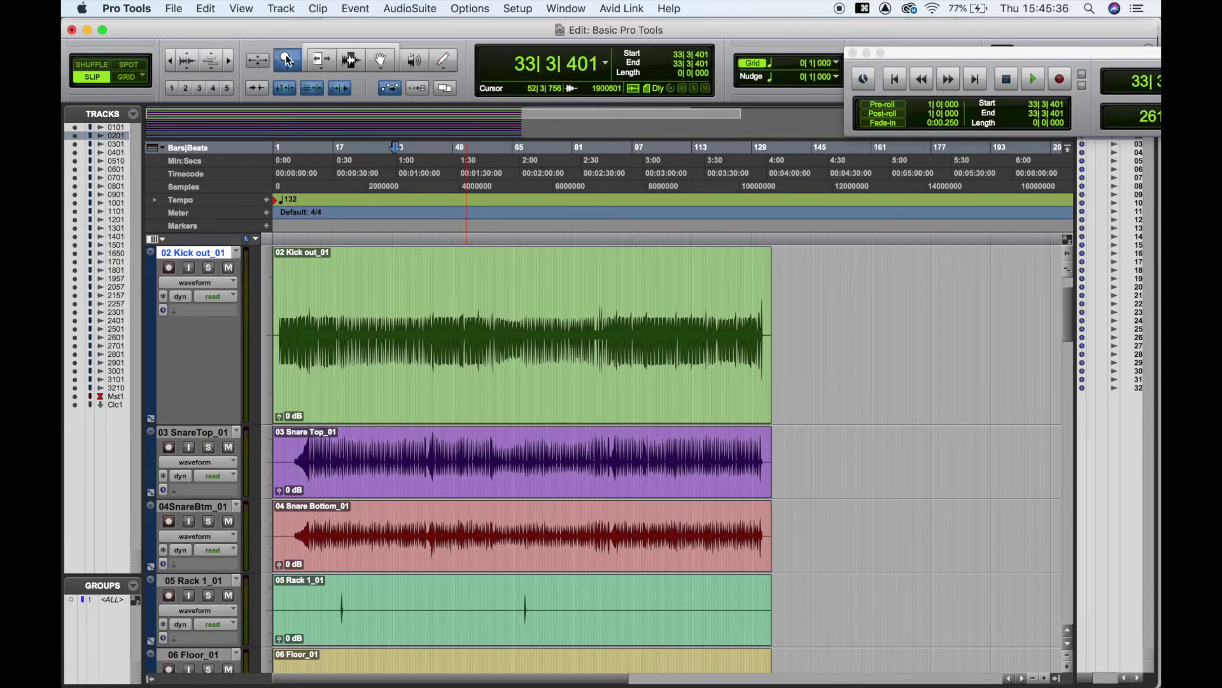
click(410, 293)
click(410, 294)
click(409, 293)
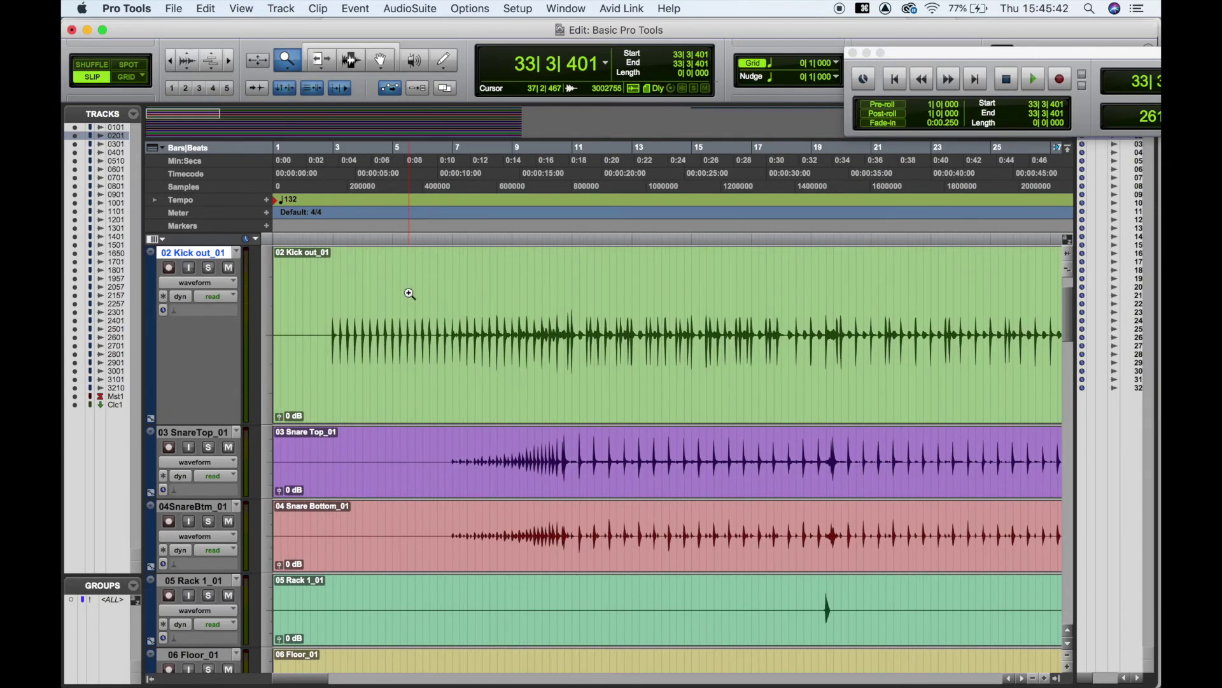
click(431, 300)
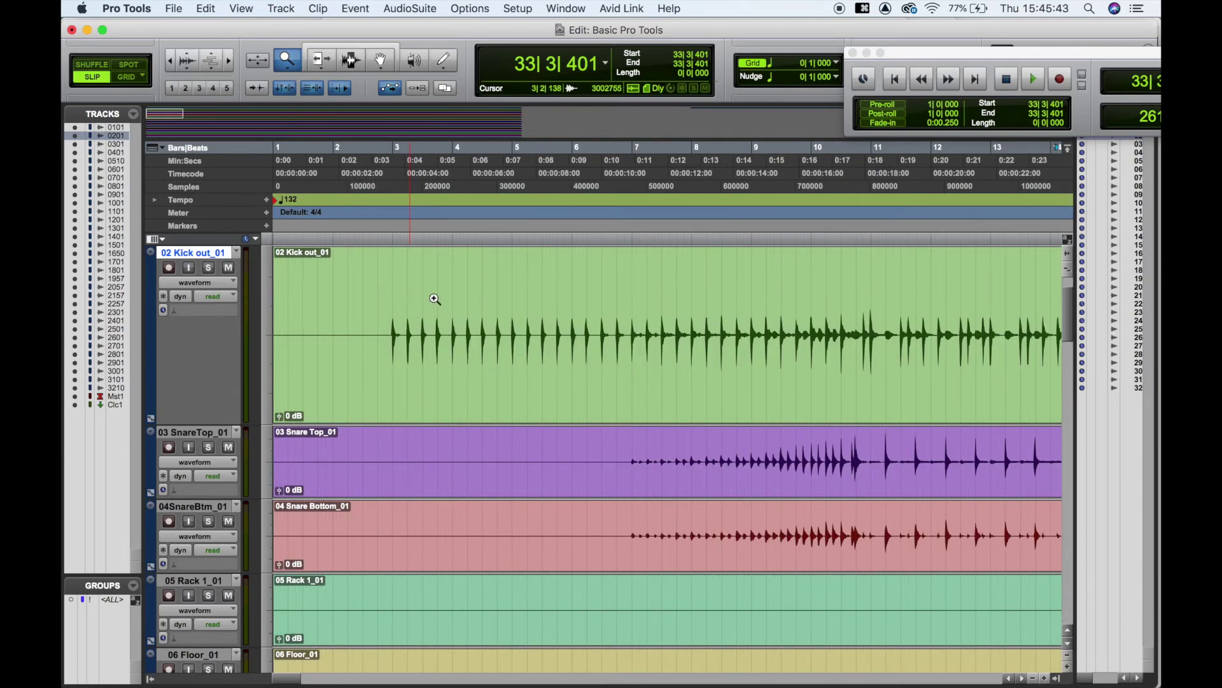
alt+click(549, 298)
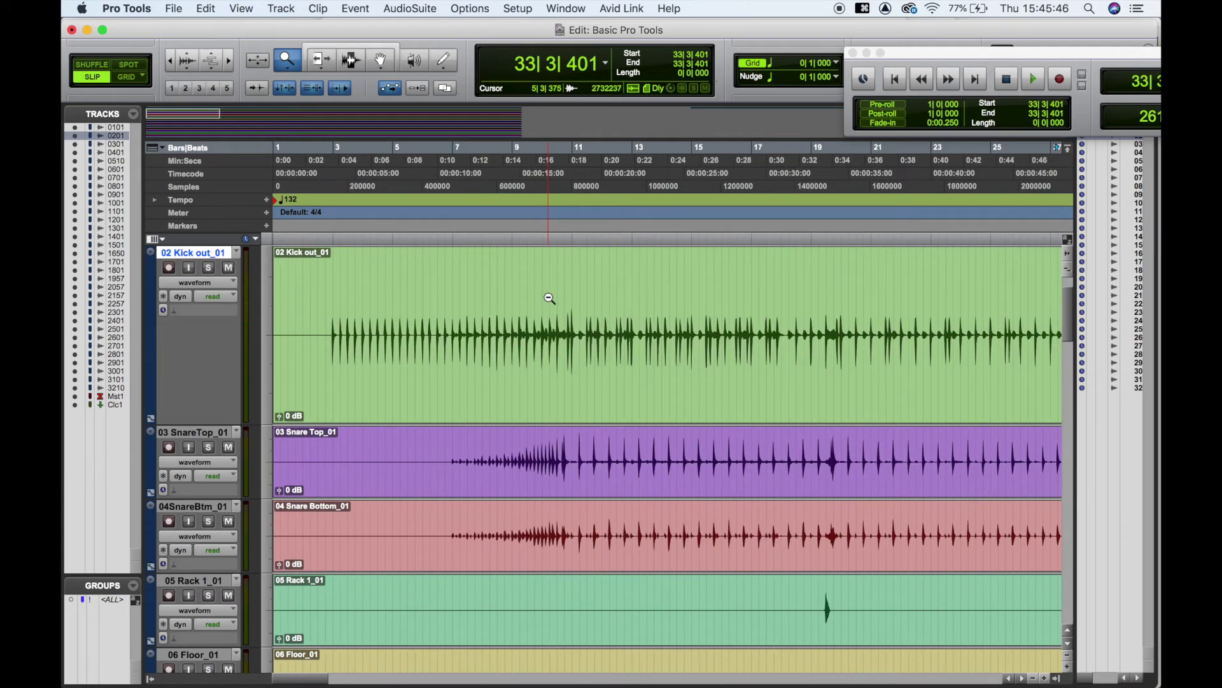
alt+click(549, 299)
alt+click(548, 299)
alt+click(549, 299)
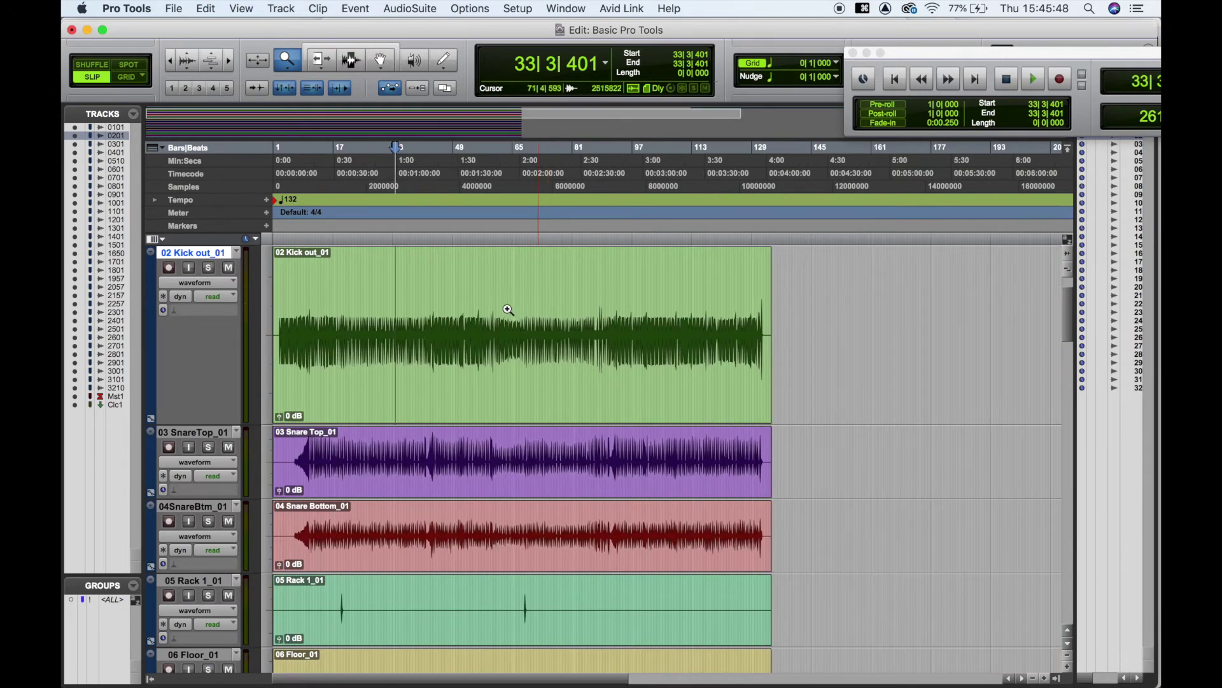
click(475, 317)
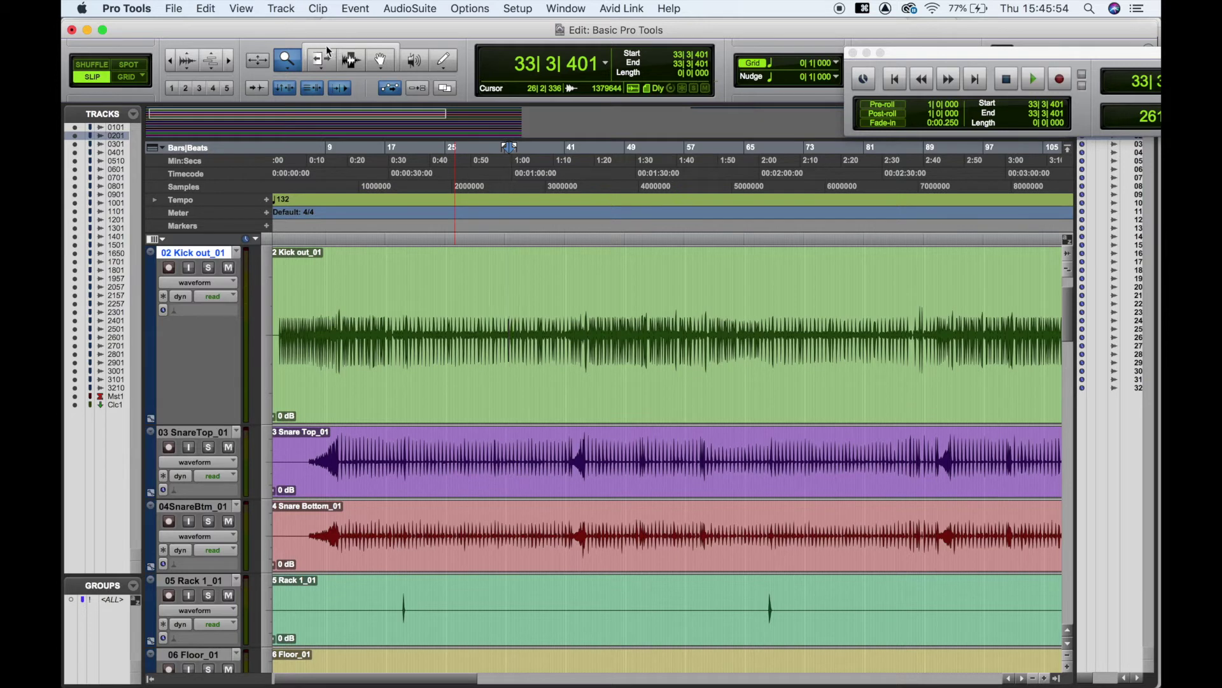
With the Smart Tool, trim the Kick out clip's start to 6|3|458 and its end to 127|2|898.
click(349, 48)
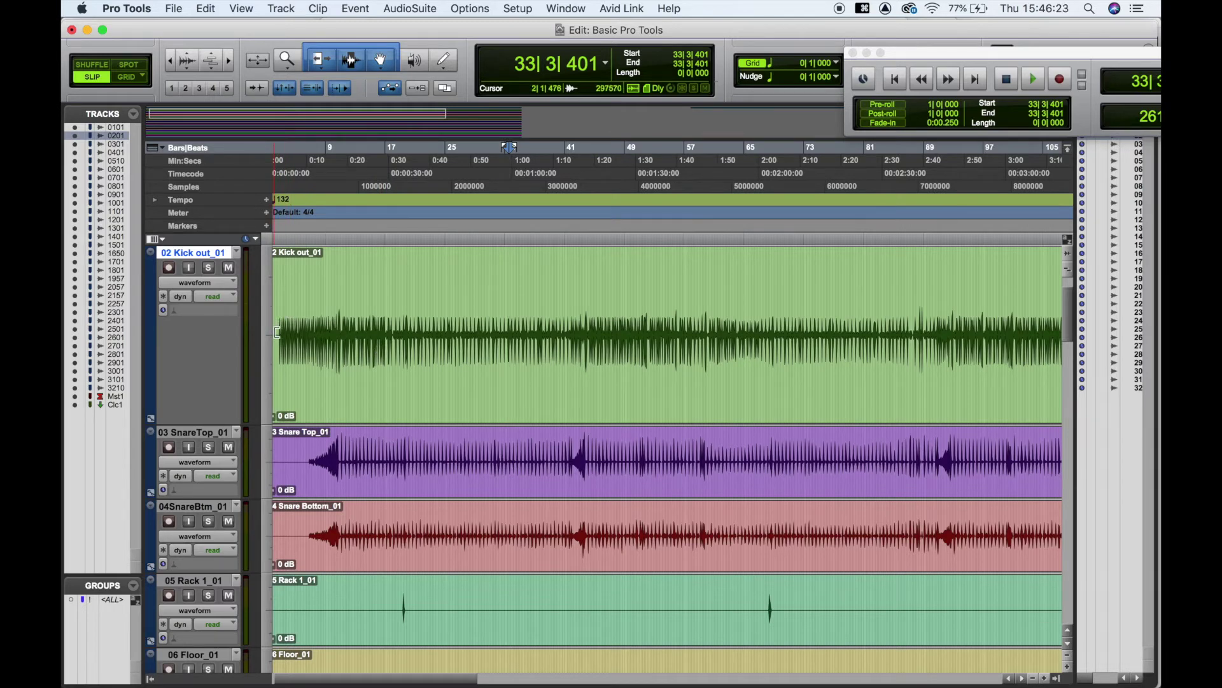
drag(277, 333, 309, 332)
scroll(797, 354, right, 15)
scroll(798, 354, down, 2)
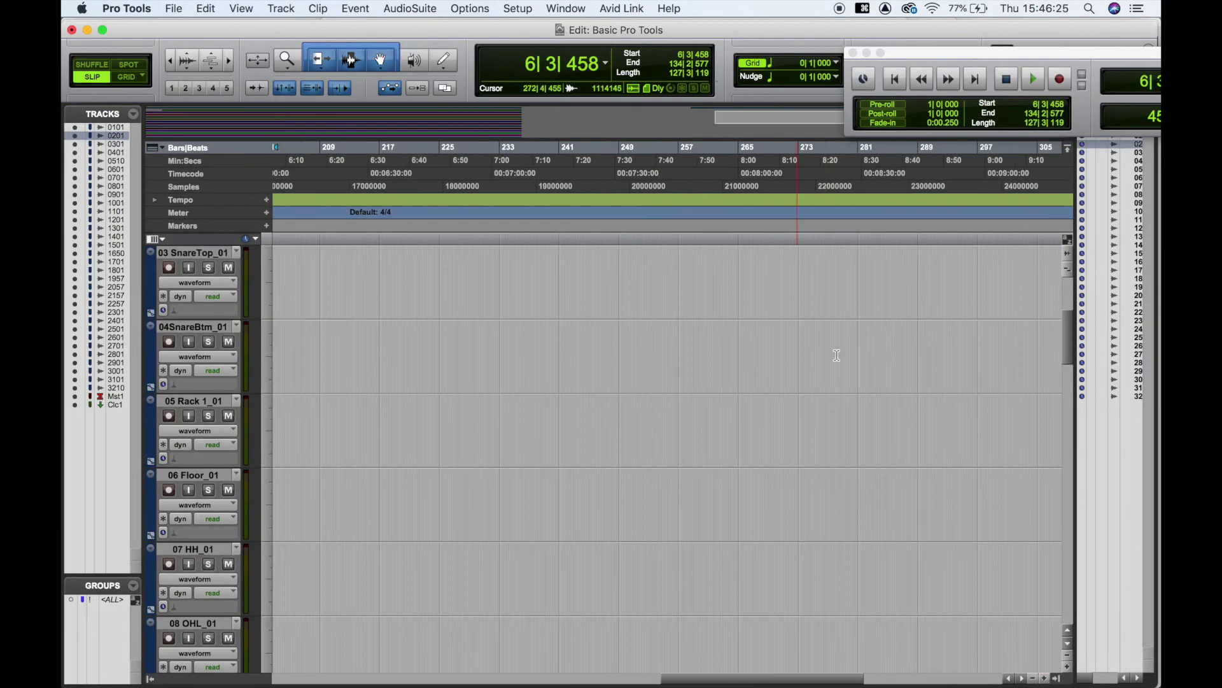
scroll(836, 355, up, 2)
scroll(836, 355, left, 15)
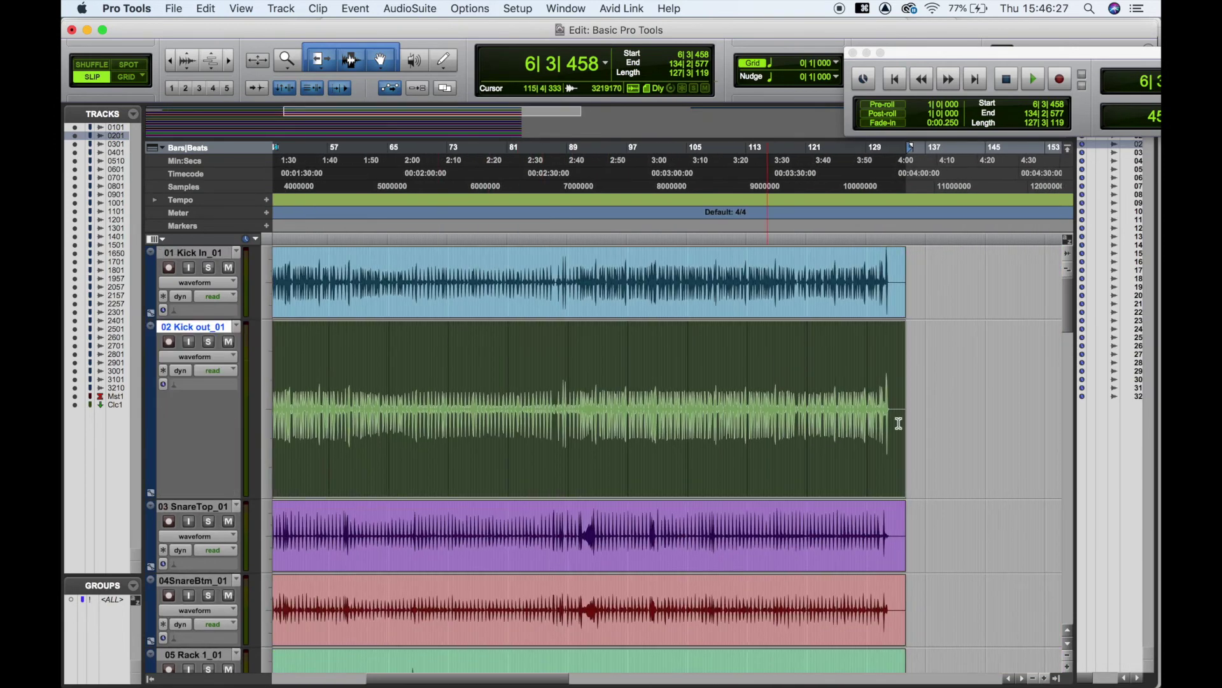
drag(893, 405, 853, 402)
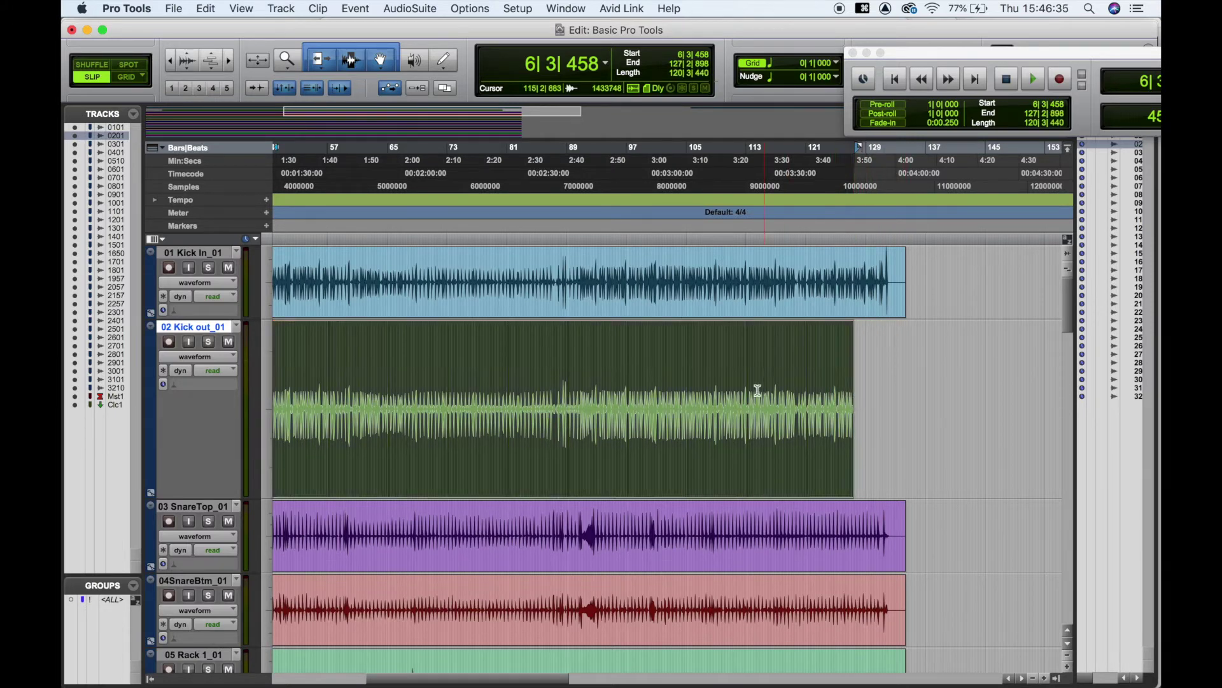
scroll(758, 390, left, 10)
scroll(758, 390, right, 5)
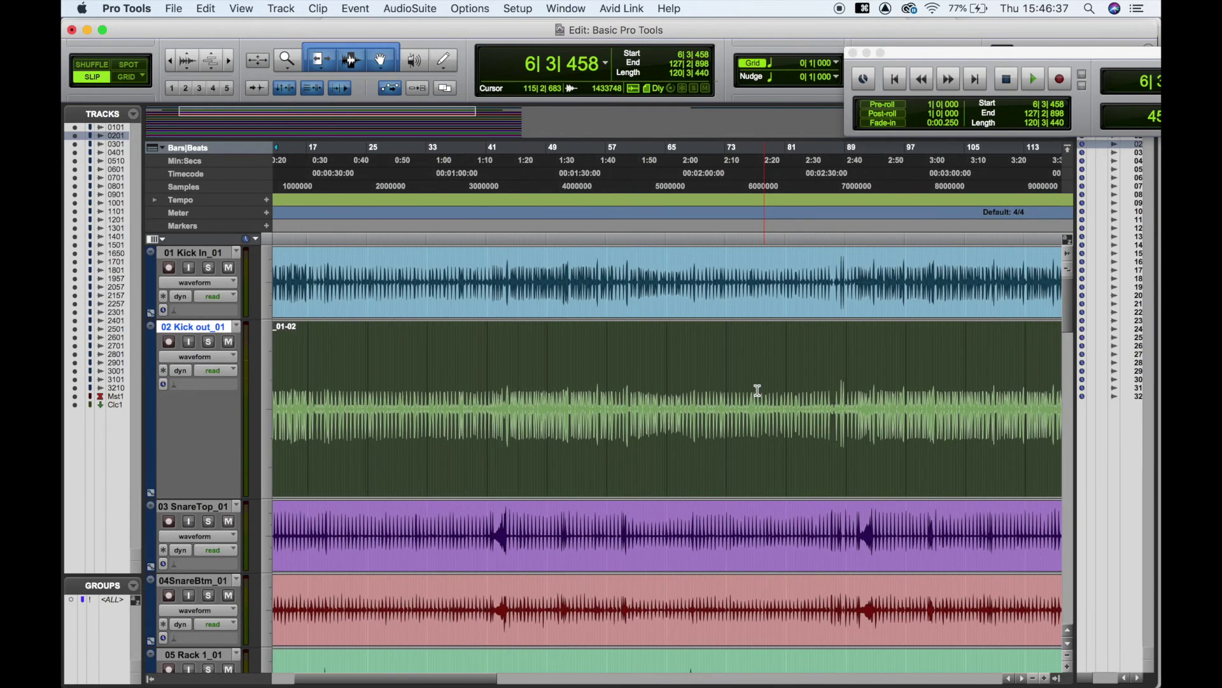
key(super+[)
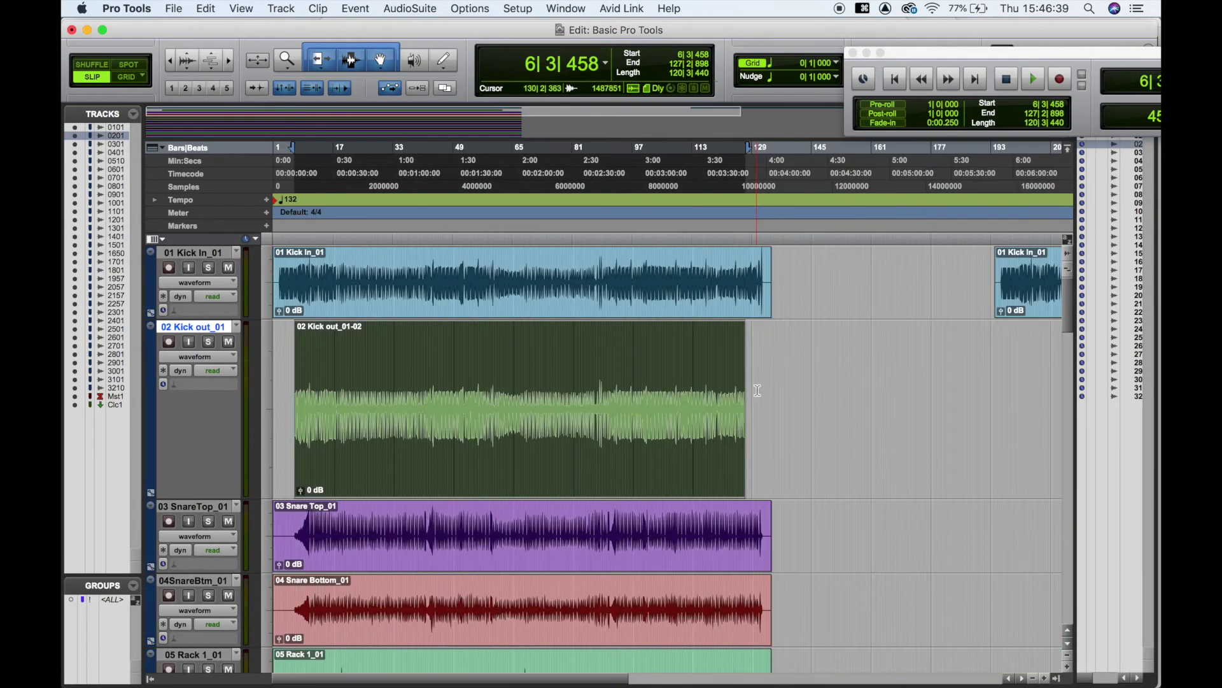
Place the edit cursor at several points along the Kick out clip with the Smart Tool's selector, ending at 40|4|366.
click(432, 347)
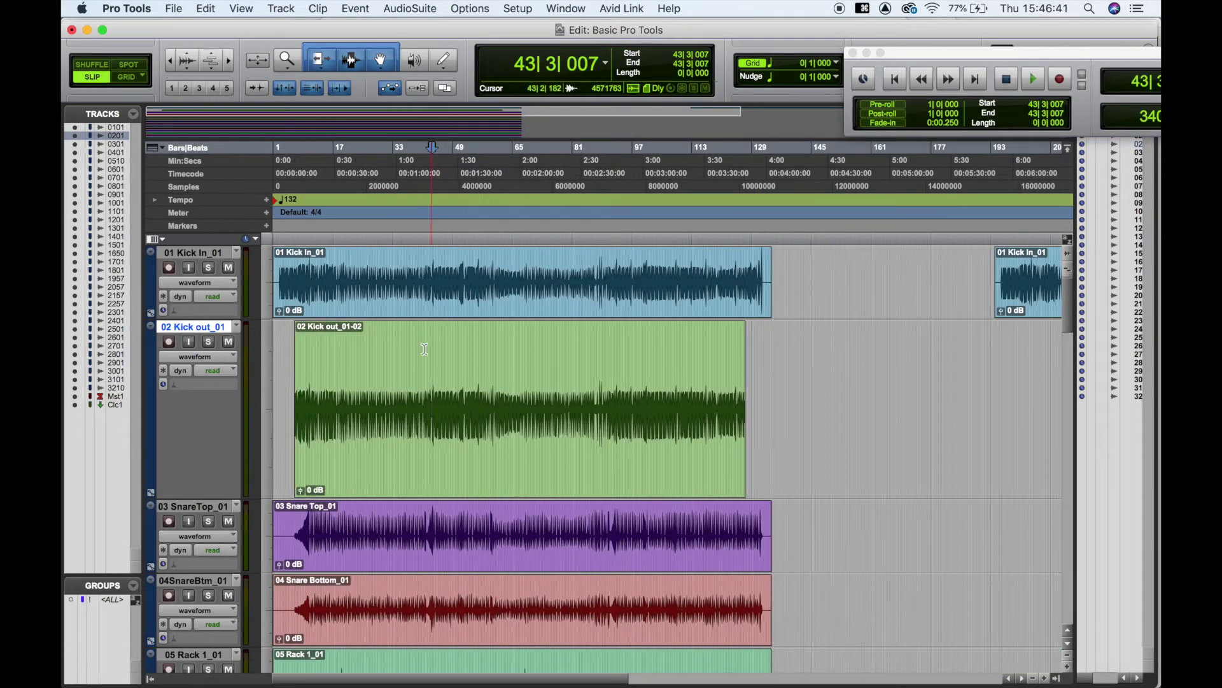
click(403, 350)
click(427, 360)
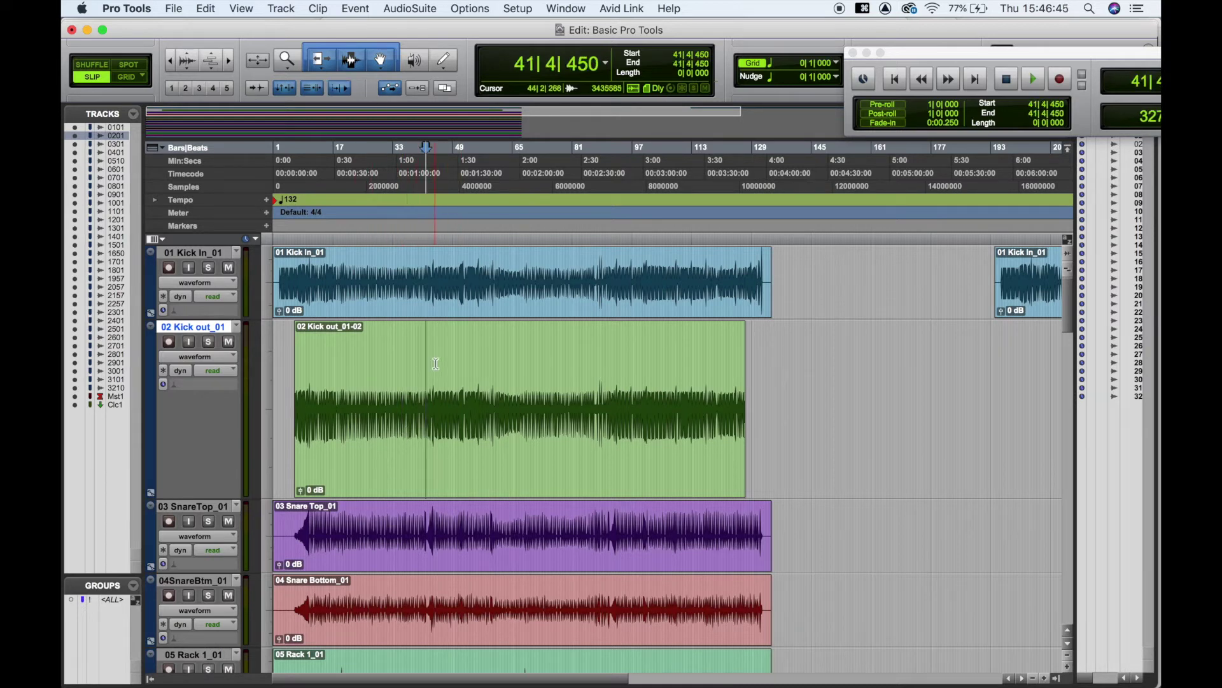
click(437, 360)
click(488, 359)
click(464, 357)
click(423, 355)
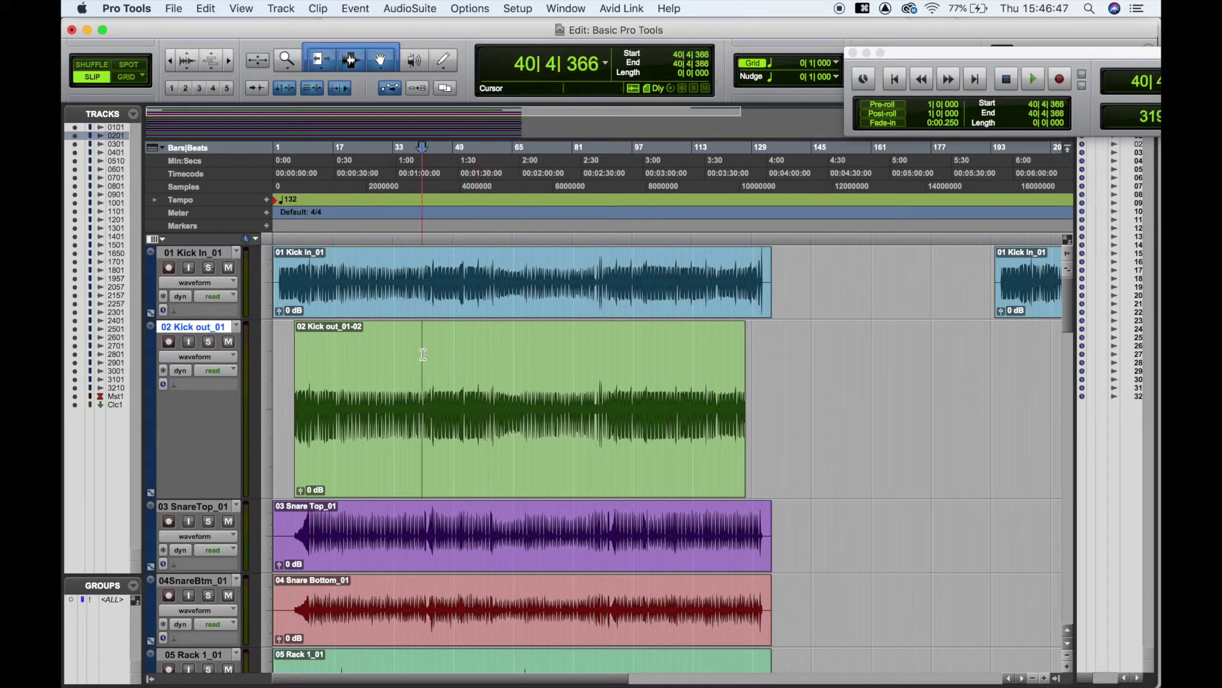
Select 33|1|310 to 62|1|370 on the Kick out clip and separate the clip at that selection.
drag(393, 347, 502, 362)
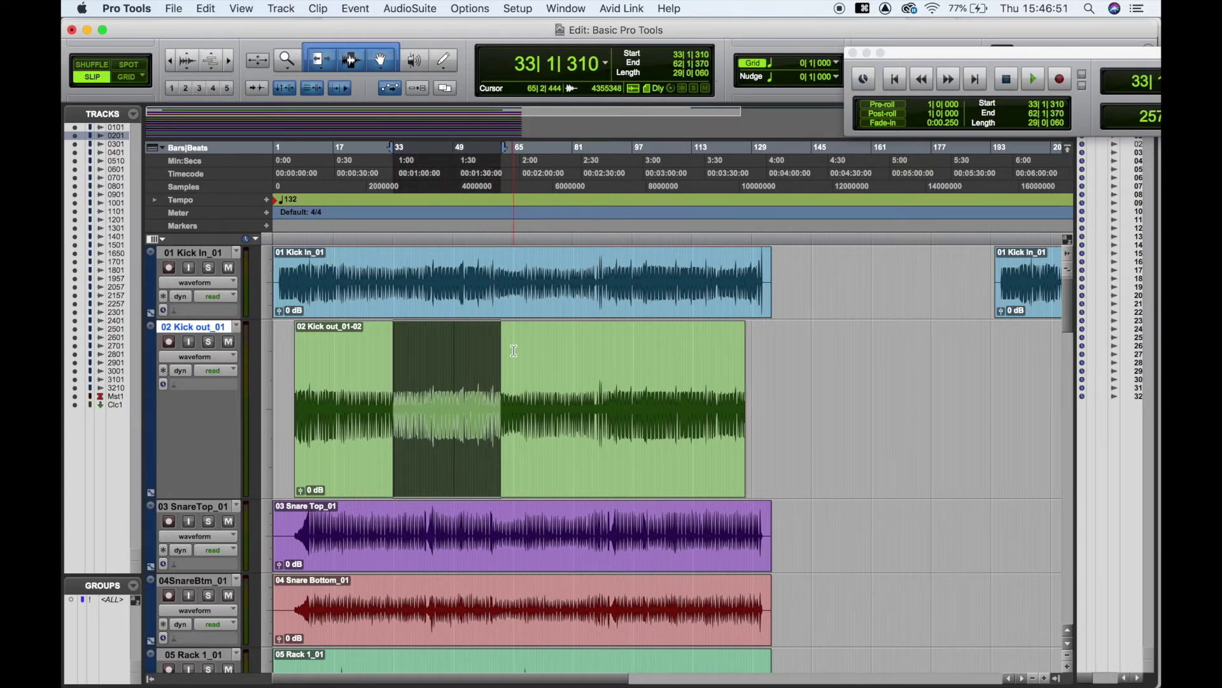
key(cmd+e)
click(541, 372)
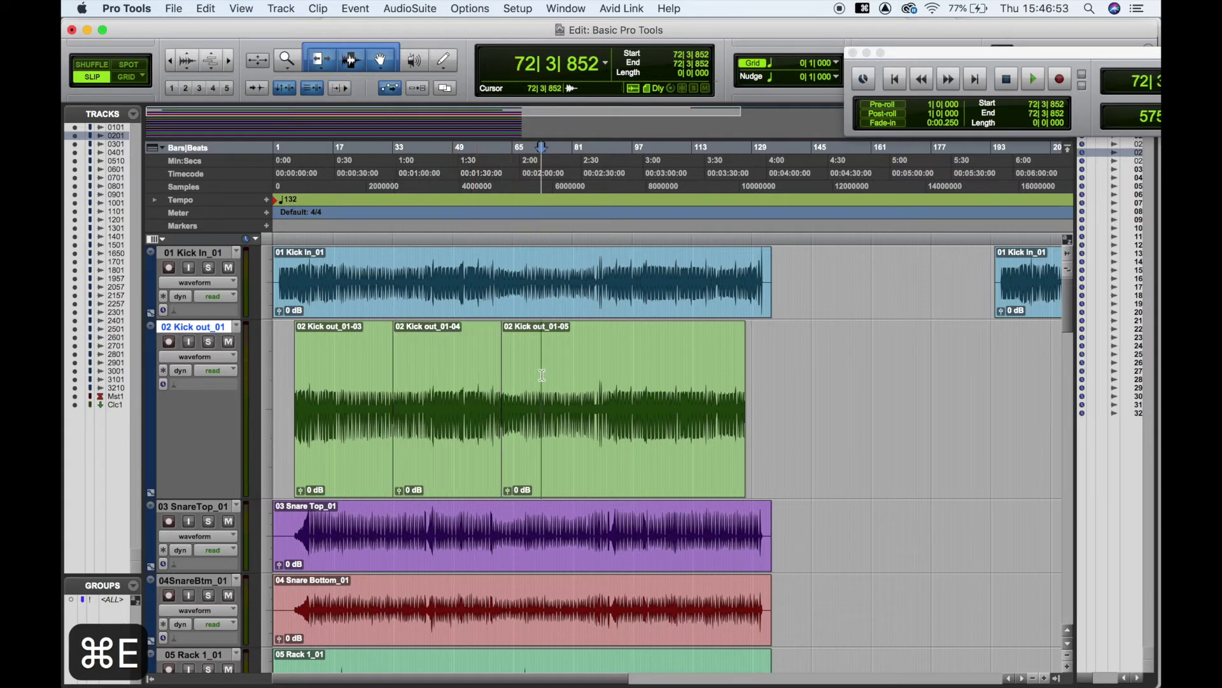
Select the separated Kick out clips one after another and undo the separation.
click(463, 403)
click(374, 418)
click(439, 426)
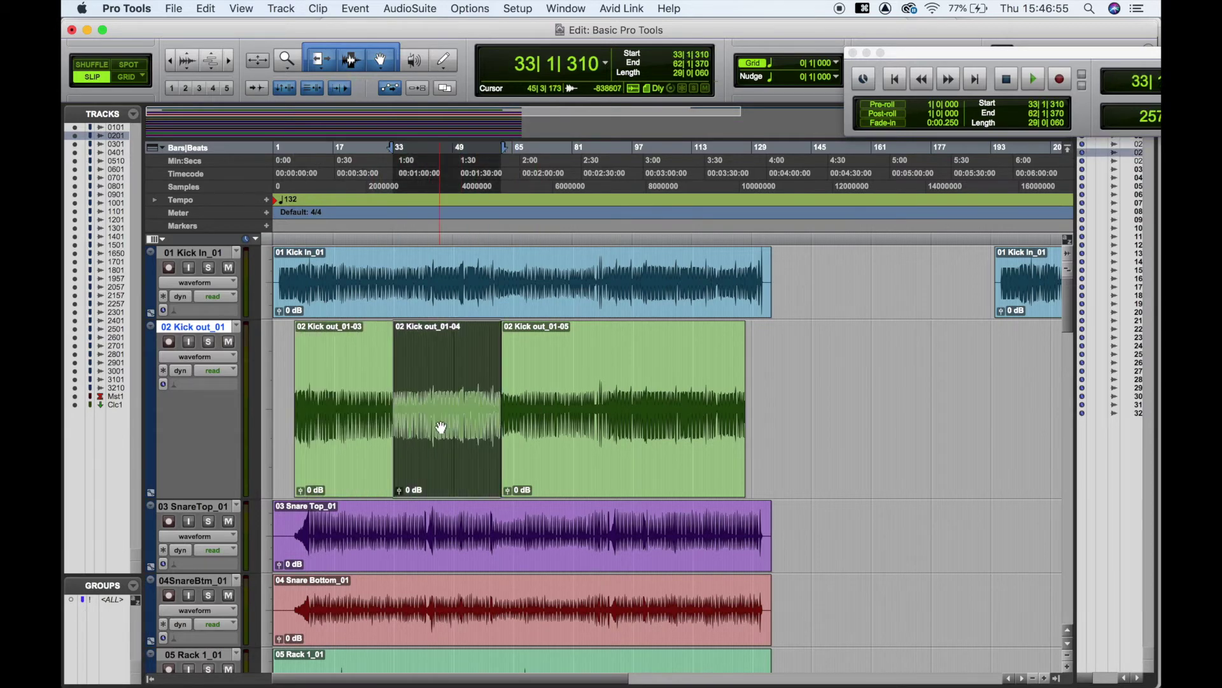
click(526, 407)
click(486, 469)
click(548, 456)
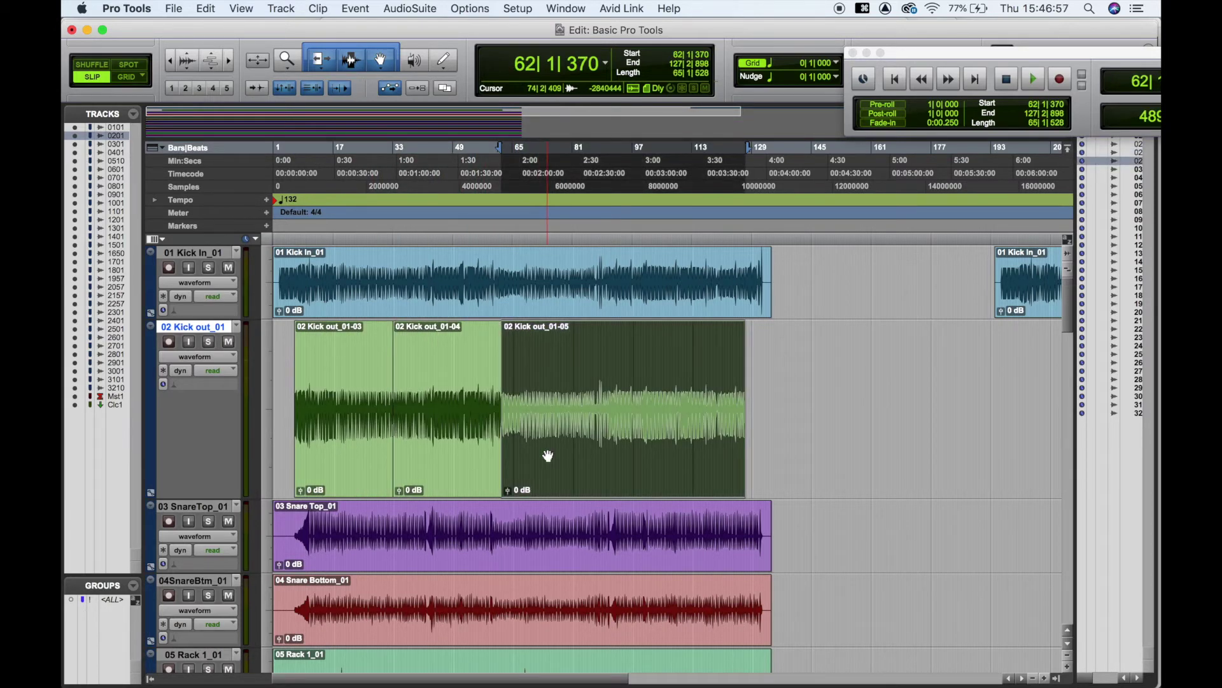
key(super+z)
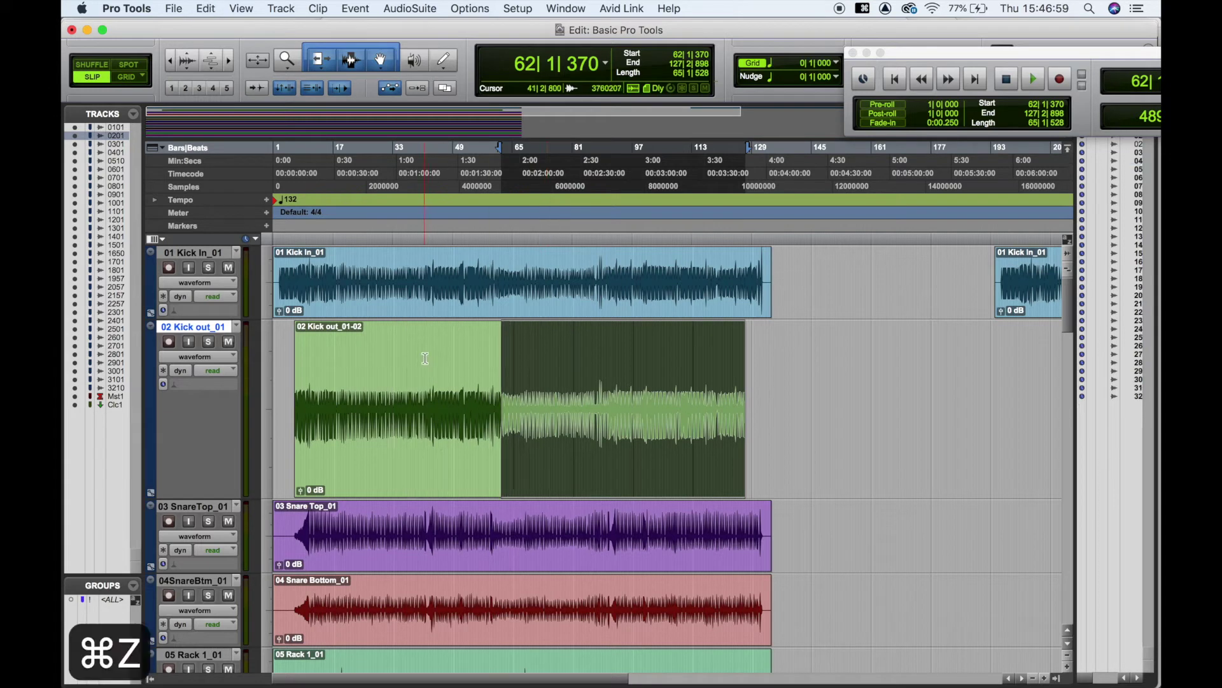
Separate the Kick out clip at 50|2|765 and select each of the two resulting clips in turn.
click(459, 348)
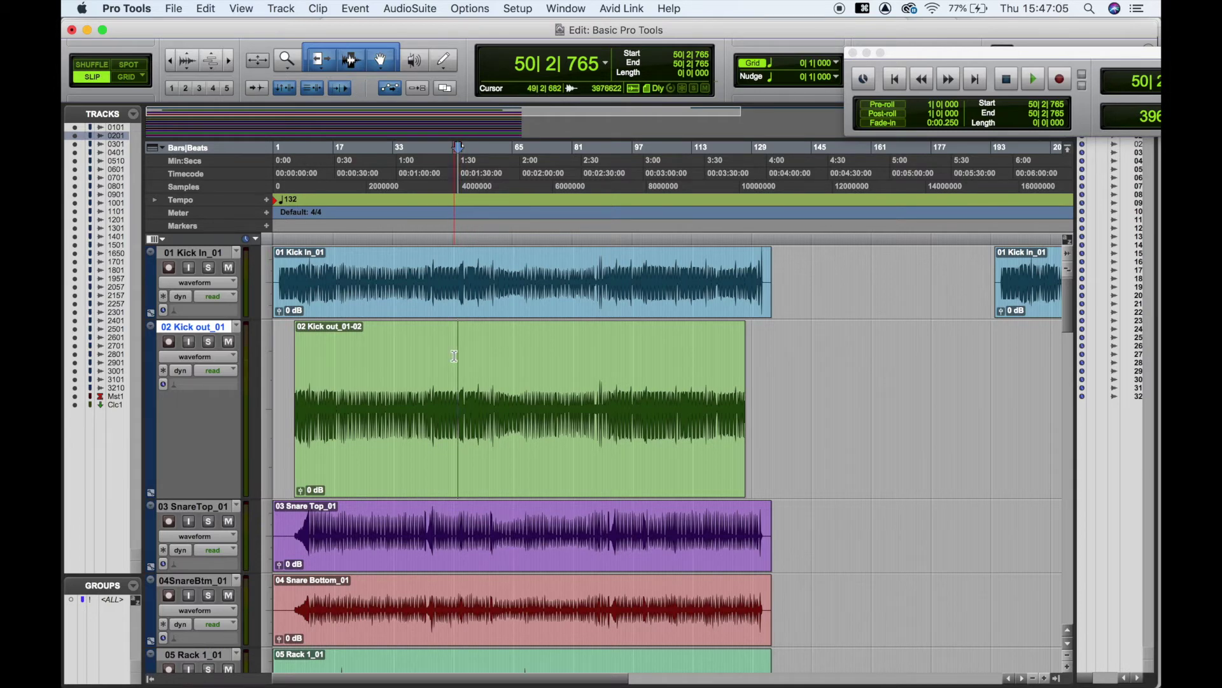
key(super+e)
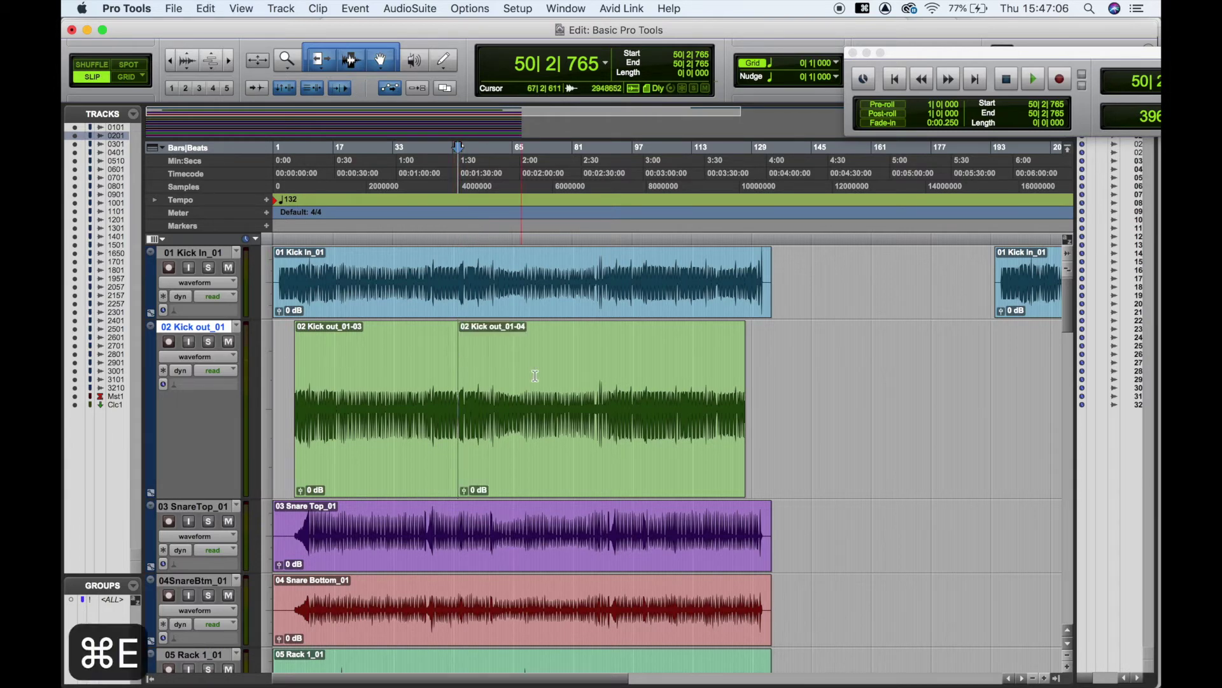
click(524, 420)
click(434, 434)
click(514, 440)
click(417, 433)
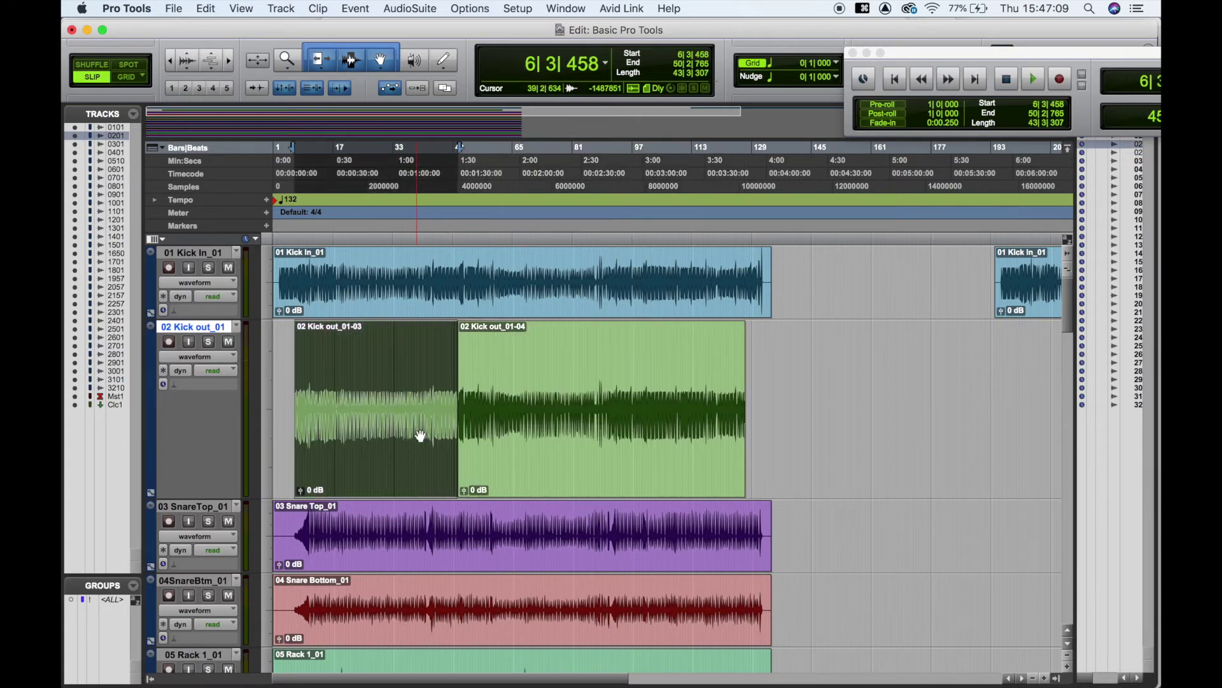
click(512, 438)
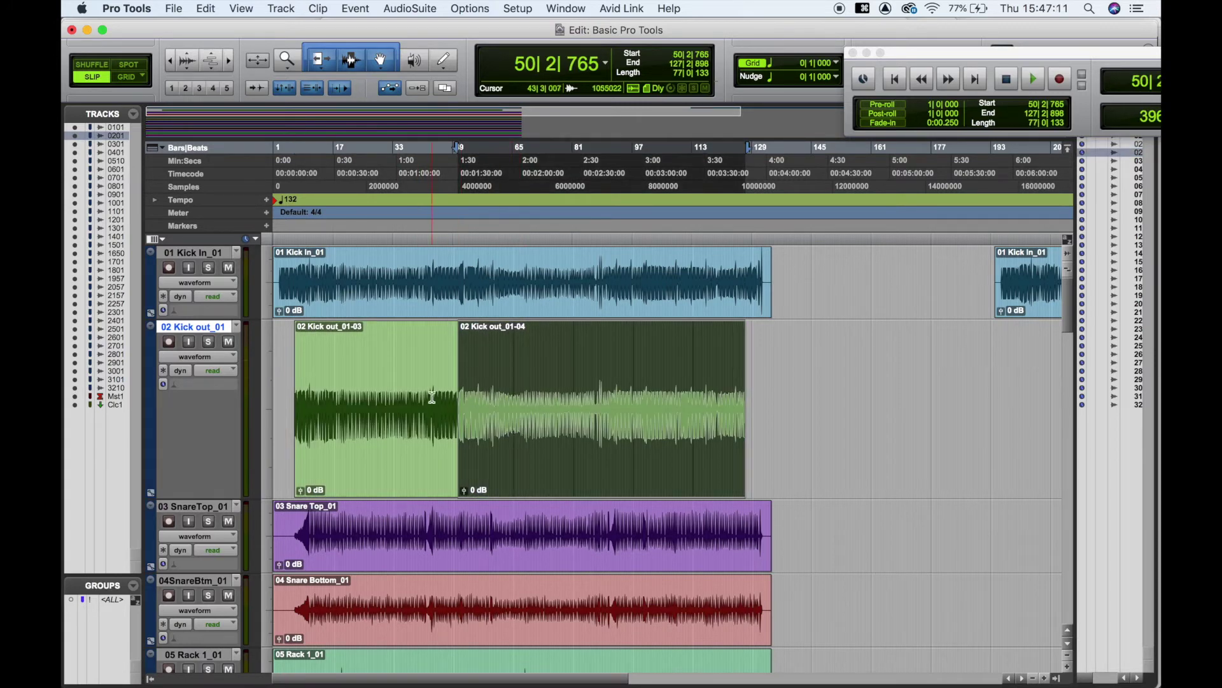
Move the first of the two Kick out clips over the start of the second and undo the move.
click(420, 428)
mouse_move(419, 428)
mouse_down()
mouse_move(537, 423)
mouse_move(442, 429)
mouse_up()
key(super+z)
key(super+z)
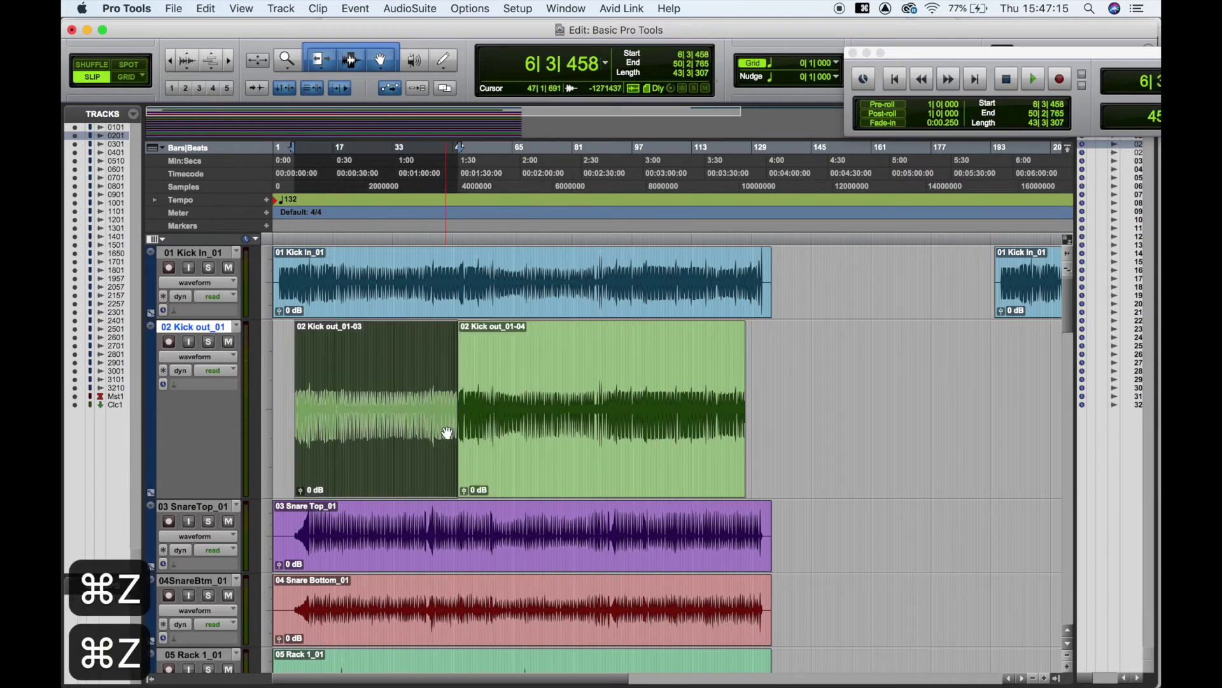
Select both separated Kick out clips and try moving them together, first along their track and then onto the Kick In track.
click(543, 433)
click(455, 434)
shift+click(456, 432)
drag(431, 445, 494, 450)
key(super+z)
drag(494, 450, 637, 450)
drag(494, 377, 487, 292)
Undo the clip moves and separations until the Kick out track holds its single original clip.
key(super+z)
key(super+z)
key(super+z)
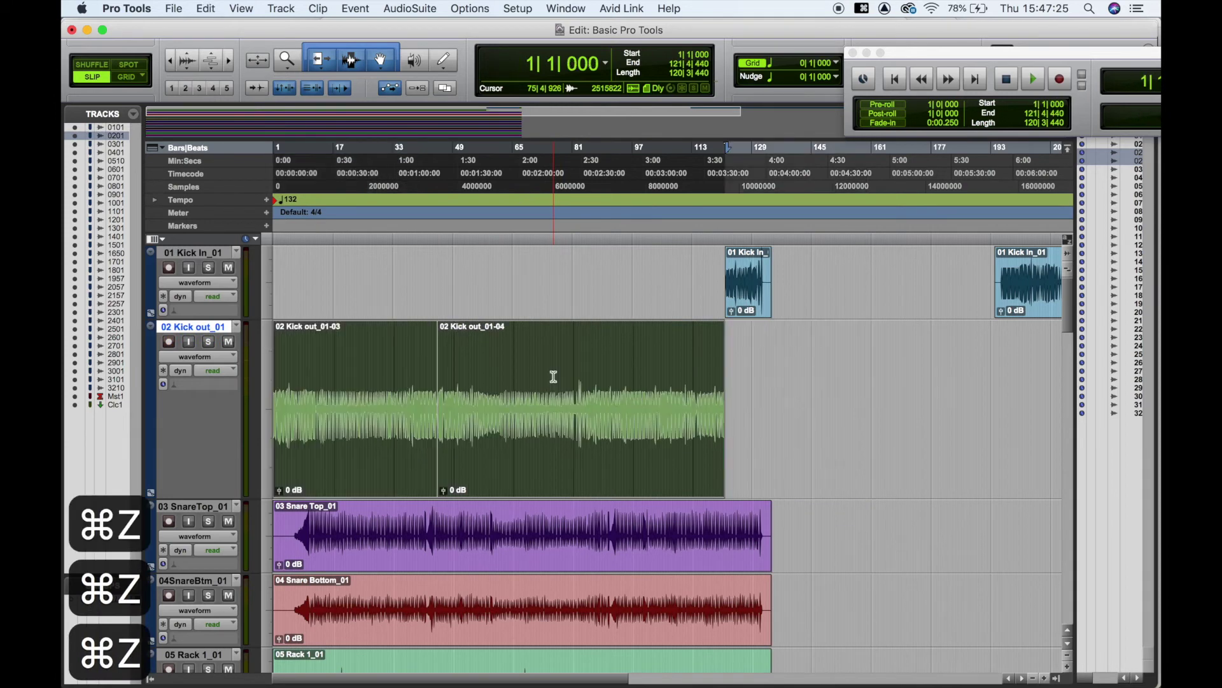
key(super+z)
key(super+z)
key(super+z)
key(super+z)
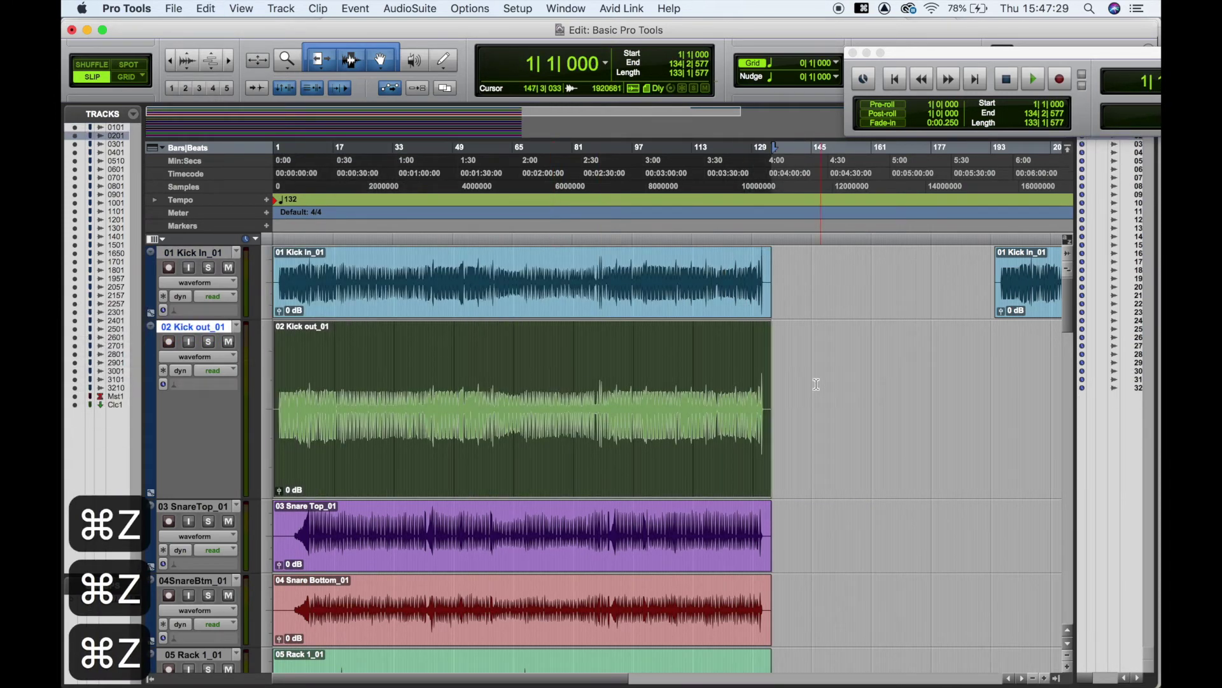
Separate the Kick out clip at 54|1|489 and again at 73|4|760.
click(471, 357)
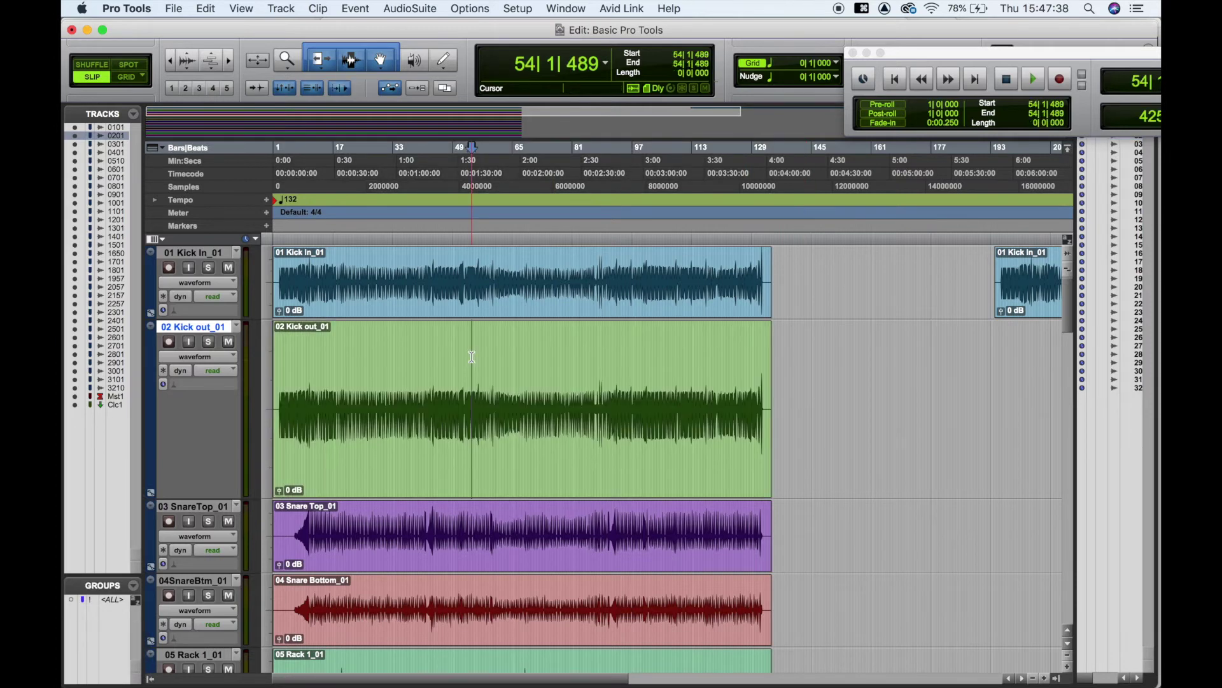
key(super+e)
click(546, 361)
key(super+e)
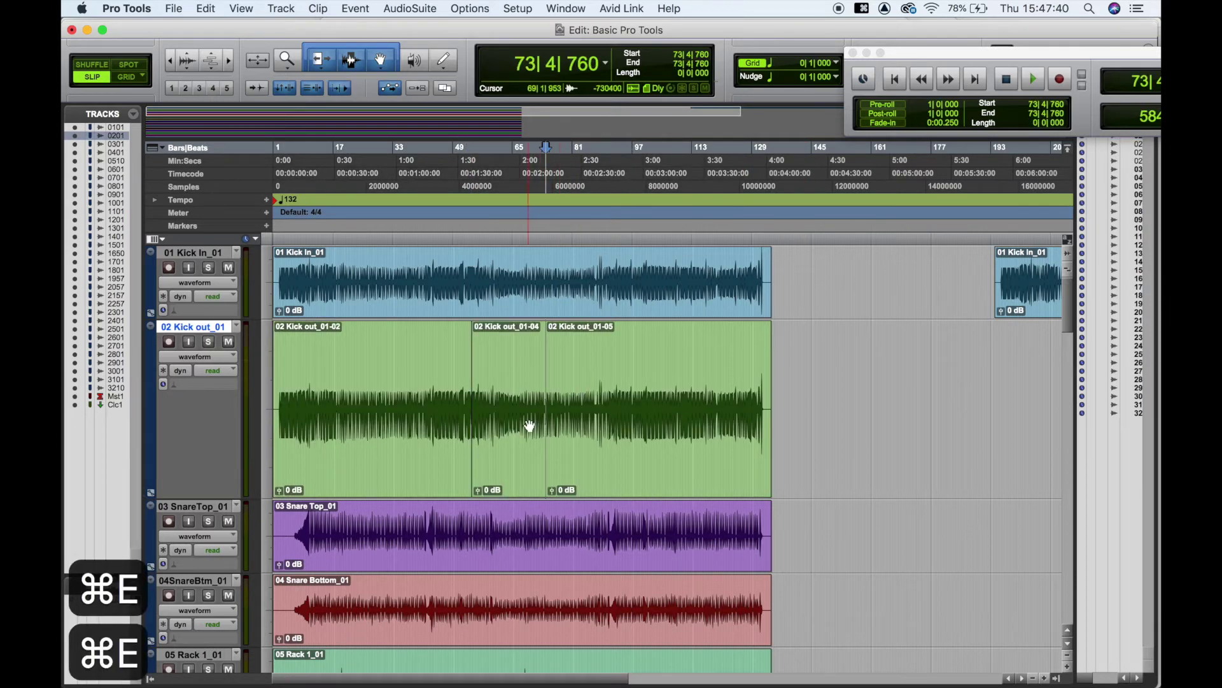
Copy the Kick out clip between the two cuts and paste it on the same track at 142|1|752.
click(505, 435)
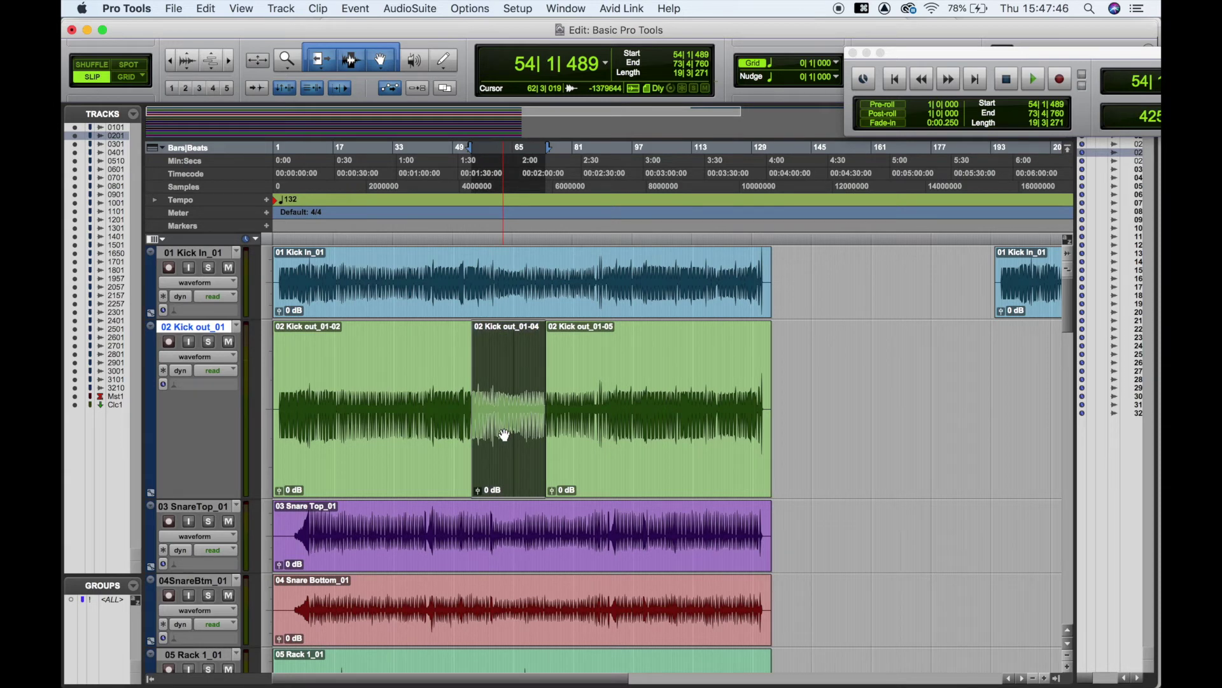
key(super+c)
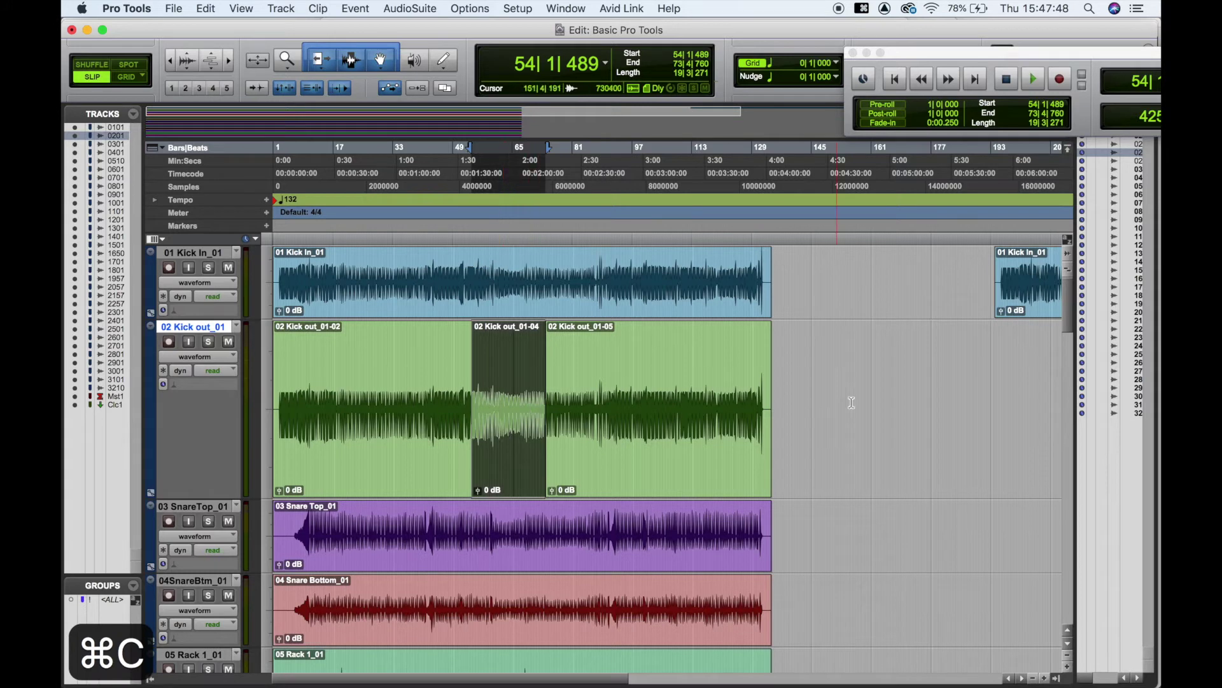
click(801, 365)
key(super+v)
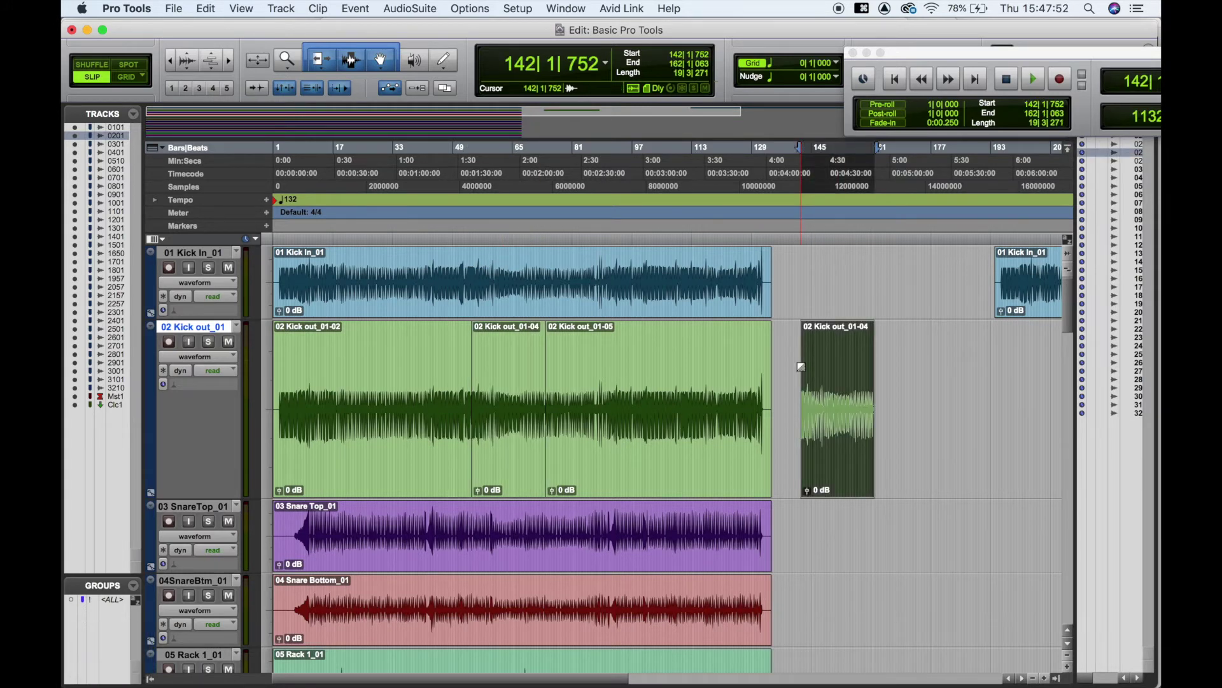
Paste the copied clip again at 169|1|646 and undo both pastes.
click(903, 367)
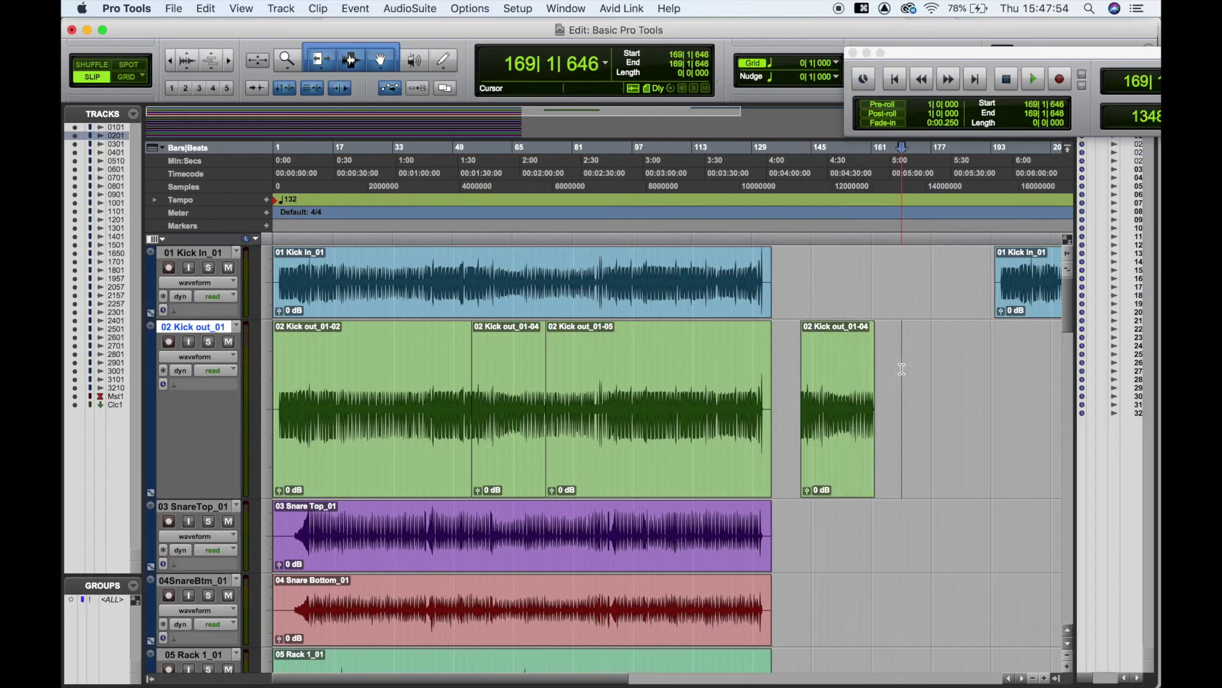
key(super+v)
key(super+z)
key(super+z)
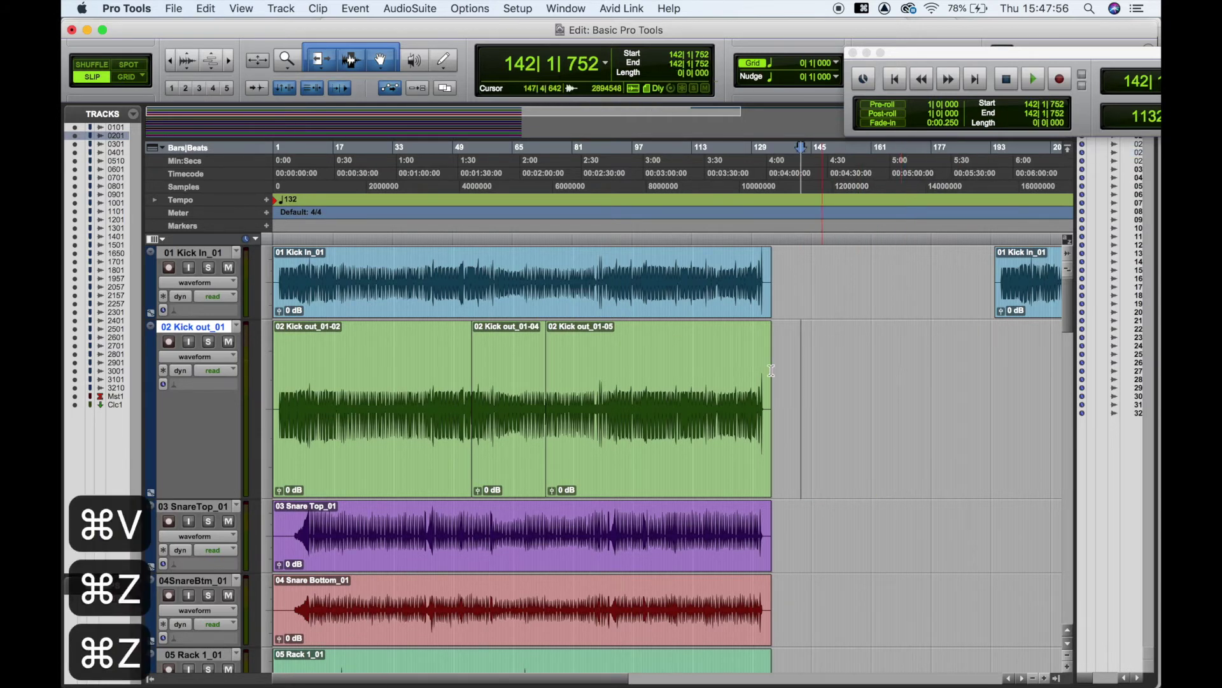
Separate the Kick out clip at 104|4|202 and 95|1|763, and place copies of the short clip between these cuts past the song's end, up to 184|2|150.
click(662, 358)
key(super+e)
click(625, 355)
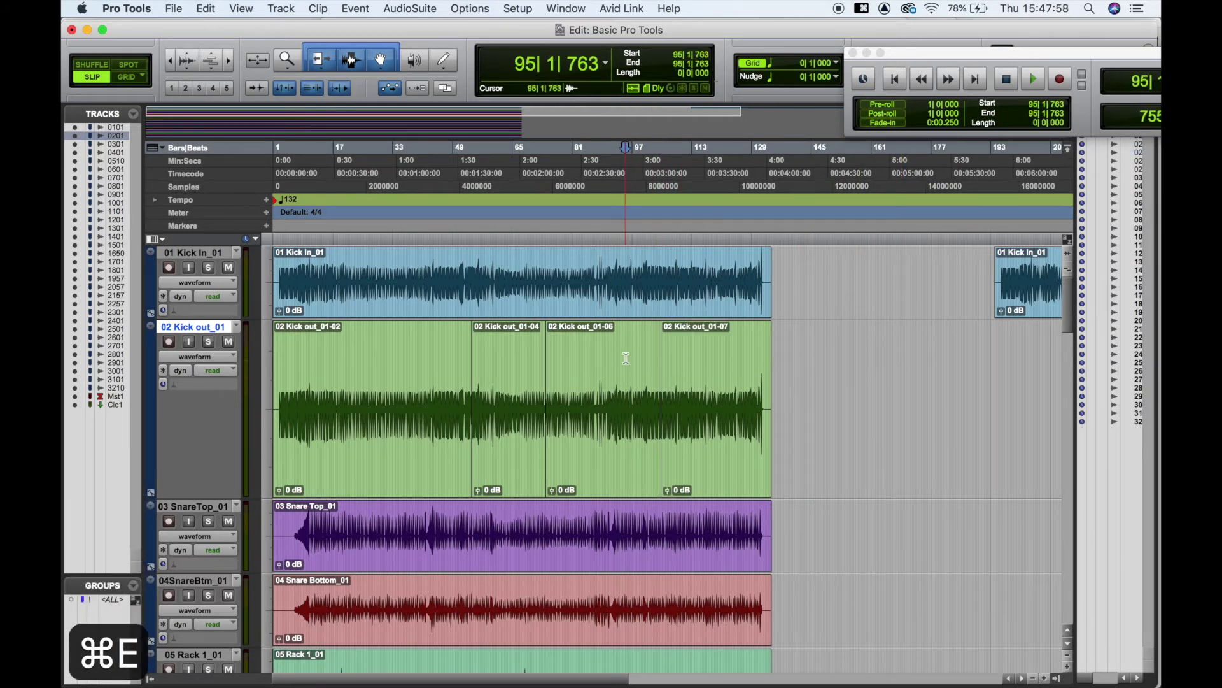
key(super+e)
drag(628, 435, 633, 434)
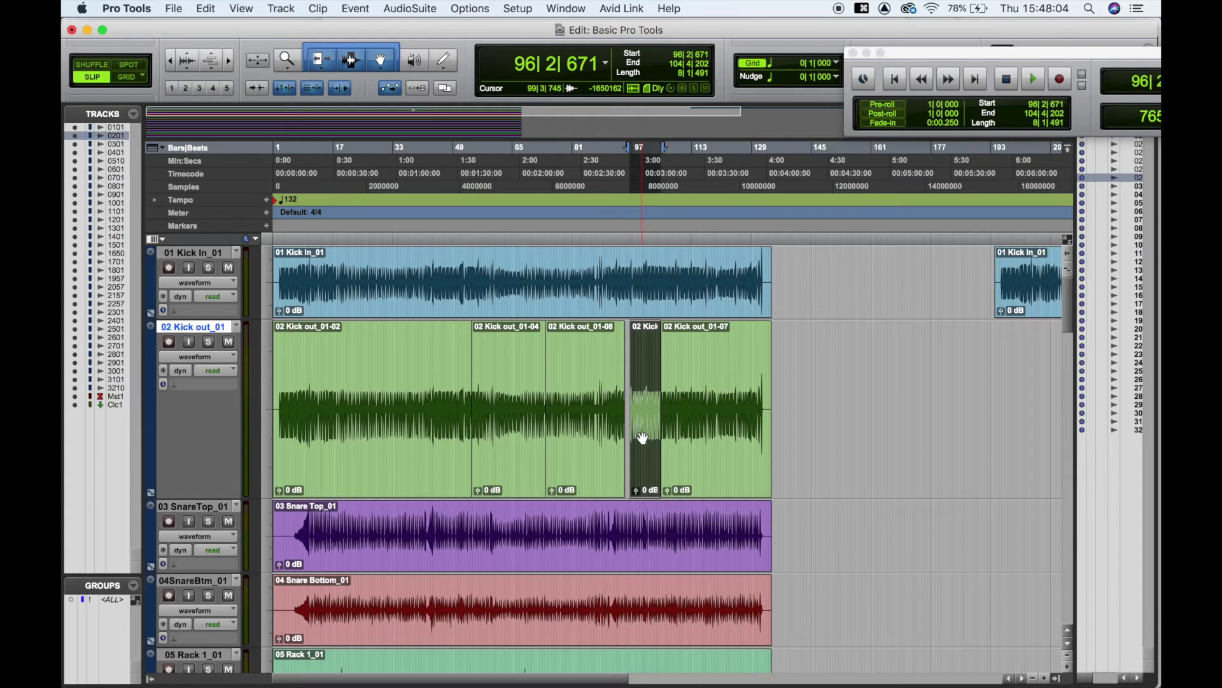
drag(643, 437, 972, 447)
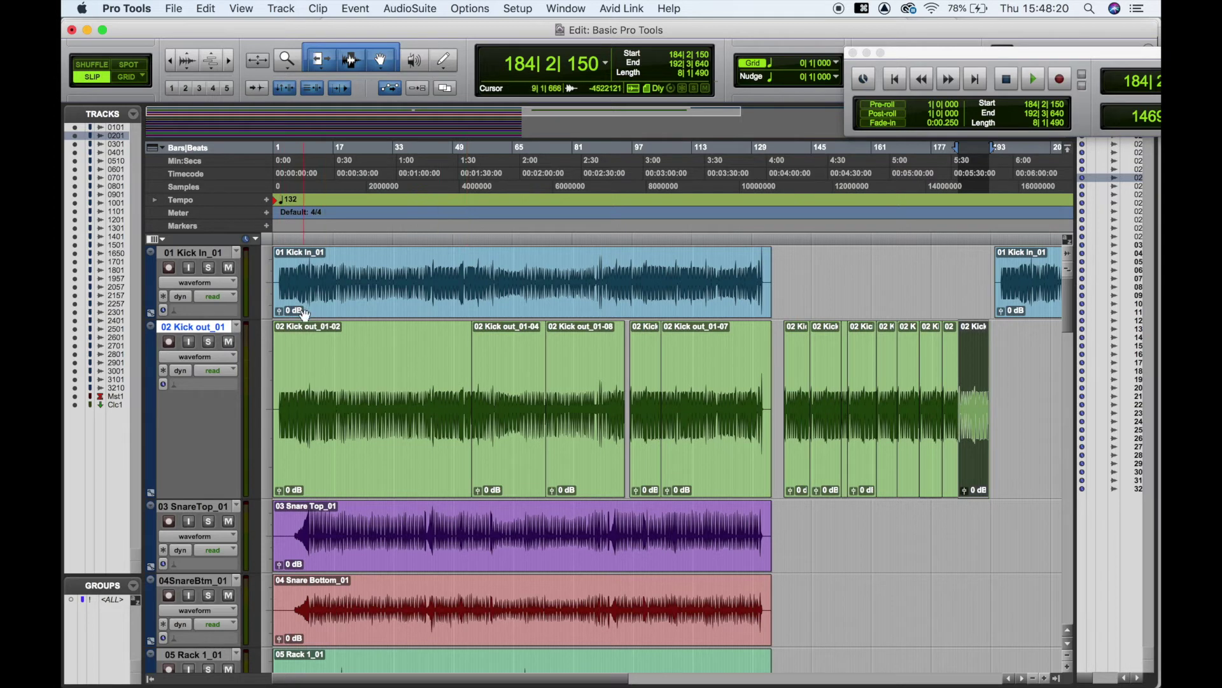
Add a fade-in up to 11|1|048 and a fade-out from 46|1|607 to 54|1|489 on the first Kick out clip.
drag(278, 330, 310, 332)
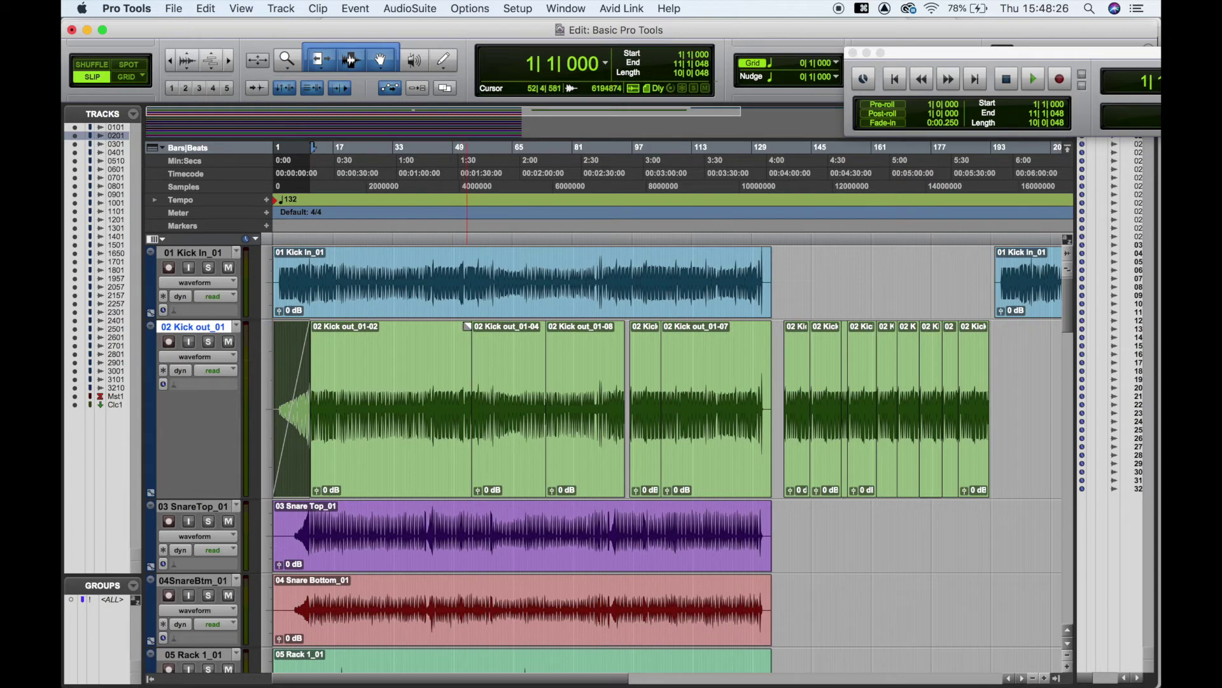
drag(465, 327, 445, 324)
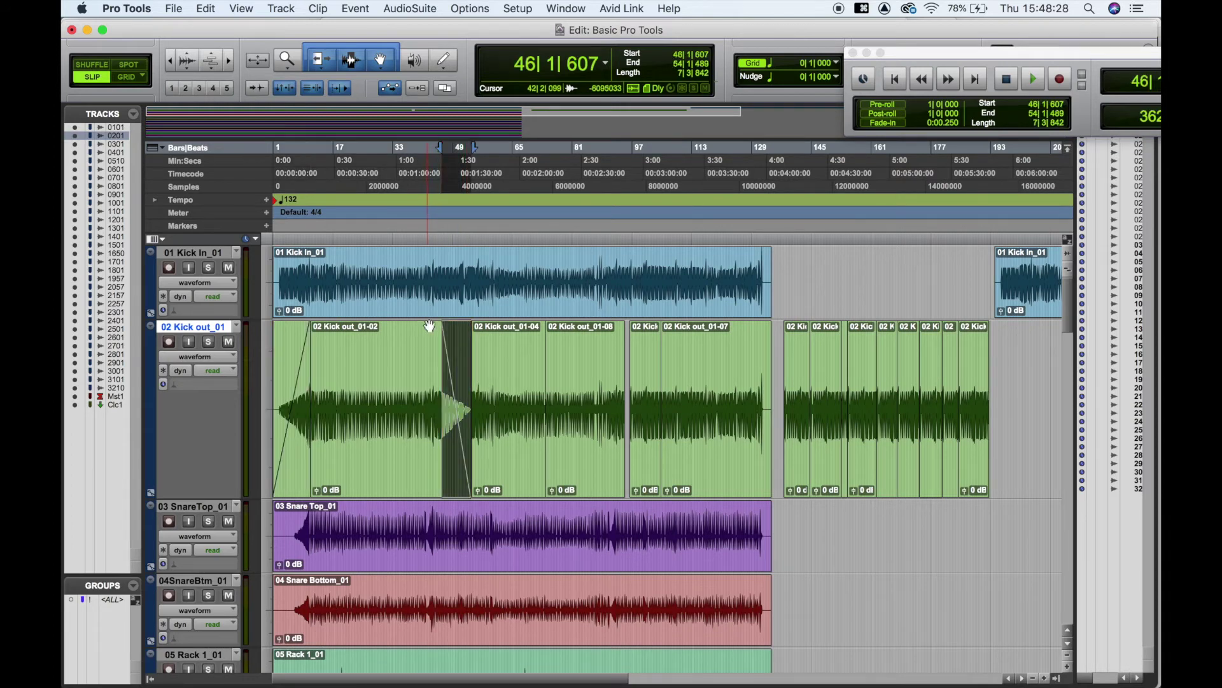
Undo the fades, the clip copies and all separations on the Kick out track.
key(super+z)
key(super+z)
key(super+z)
key(super+z)
key(super+z)
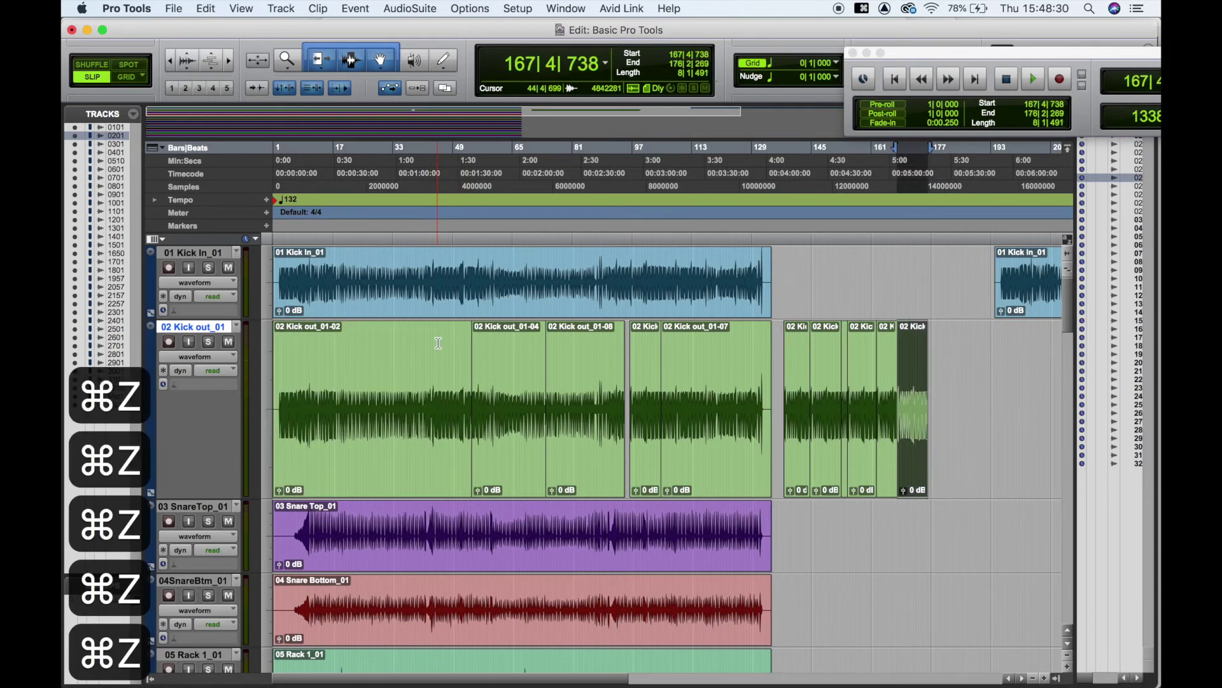
key(super+z)
key(super+z)
key(super+z)
key(super+z)
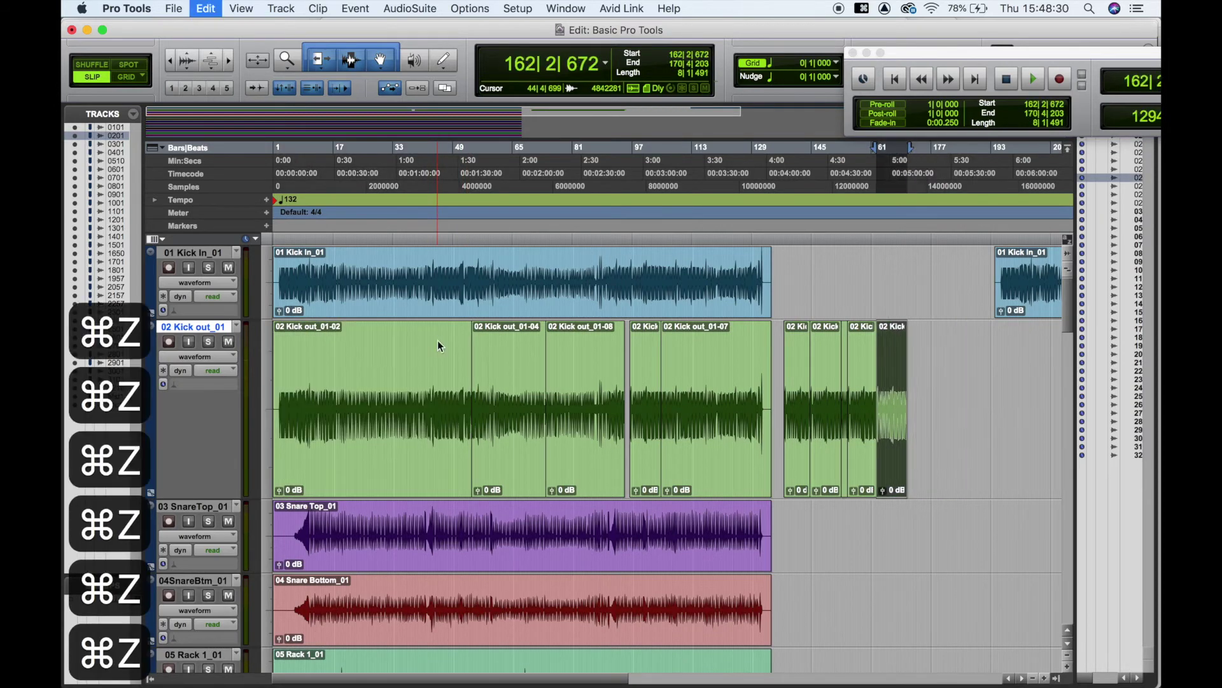
key(super+z)
key(super+z)
key(super+z)
key(super+z)
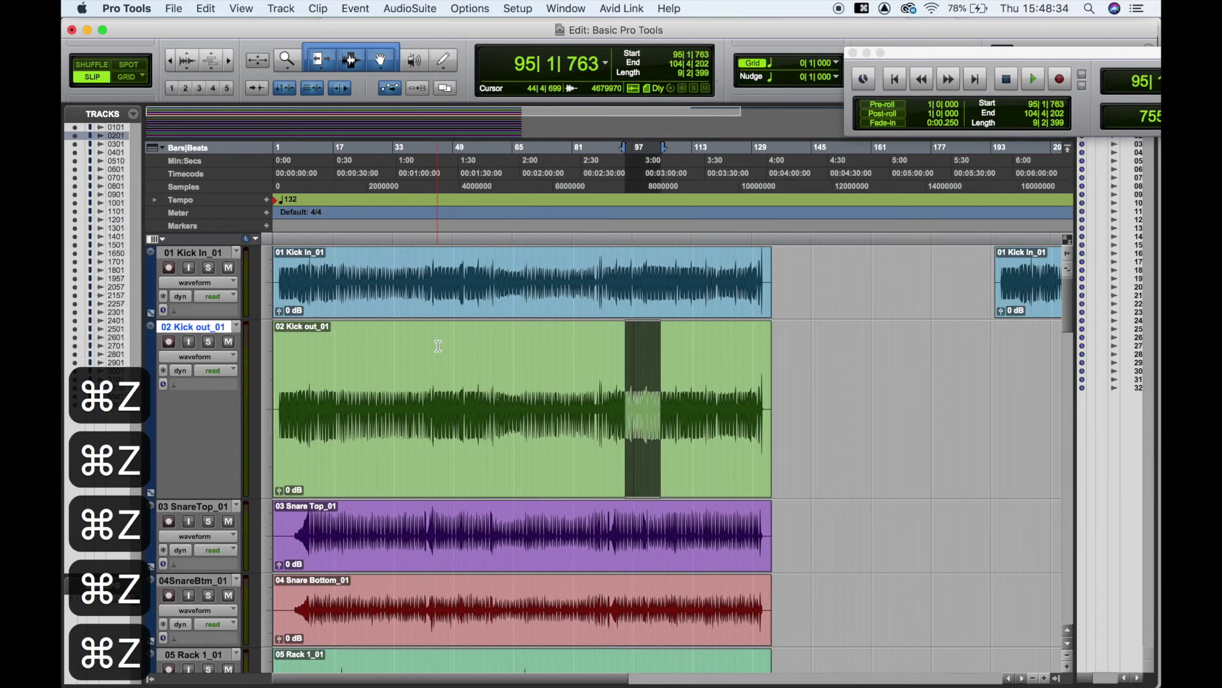
Separate 31|4|402 to 53|2|230 of the 15 Acoustic Neumann clip and move that piece onto the 08 OHL track.
scroll(443, 362, down, 10)
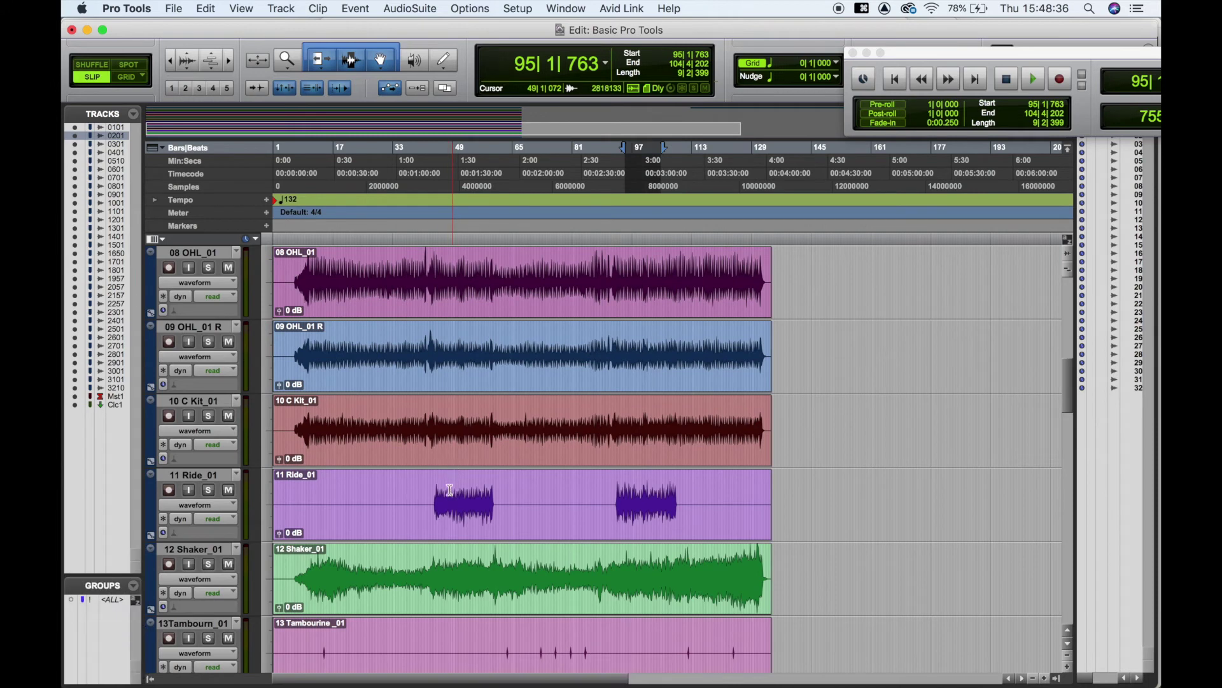
scroll(471, 420, down, 5)
drag(389, 412, 432, 310)
key(super+e)
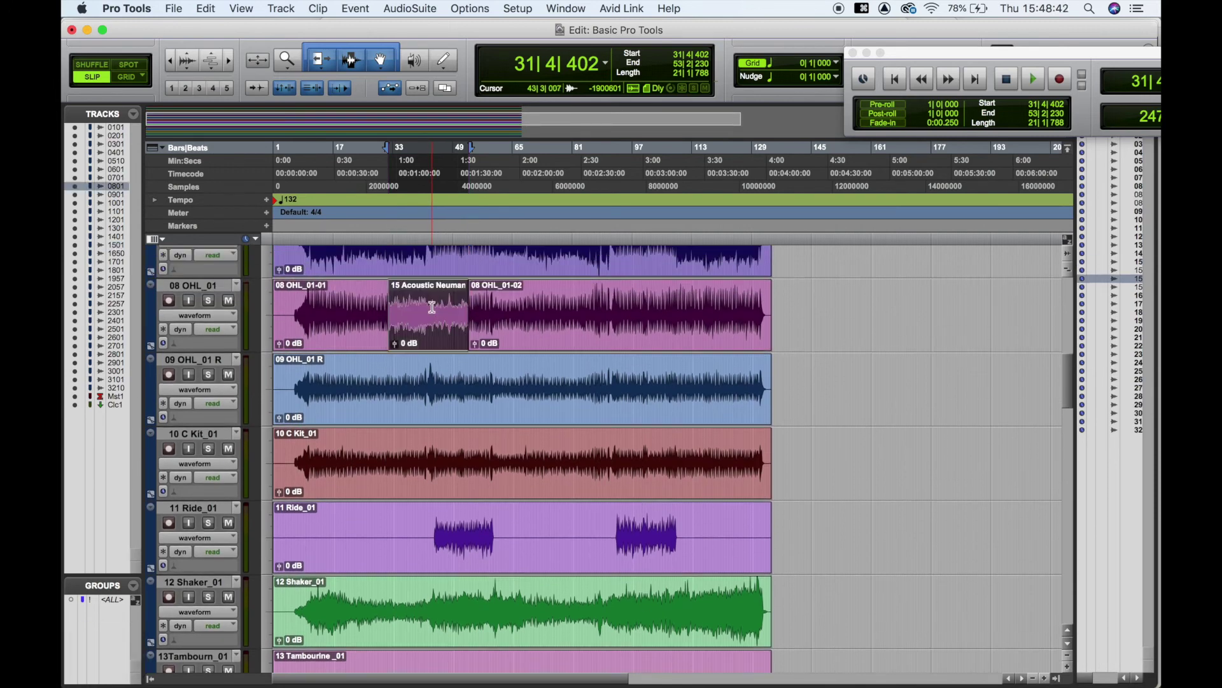
Create a Standard, Equal Gain crossfade from 29|4|334 to 33|1|604 where the acoustic clip starts on the 08 OHL track.
click(384, 246)
key(super+])
key(super+])
key(super+])
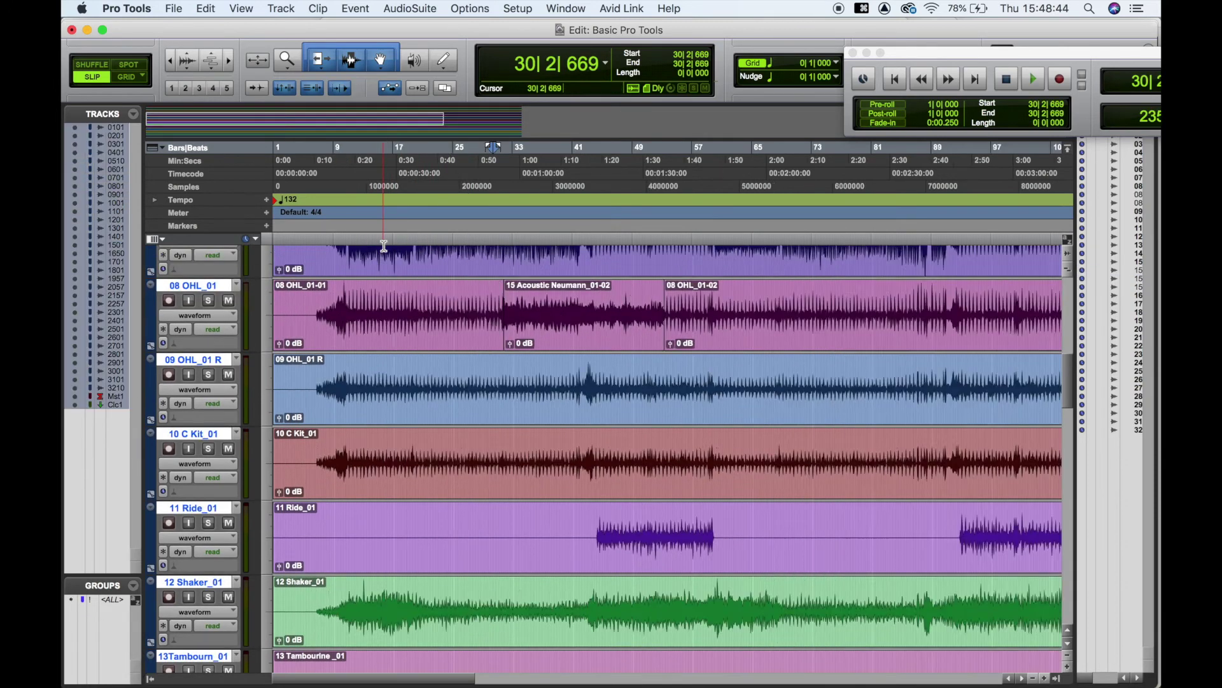
scroll(608, 342, right, 4)
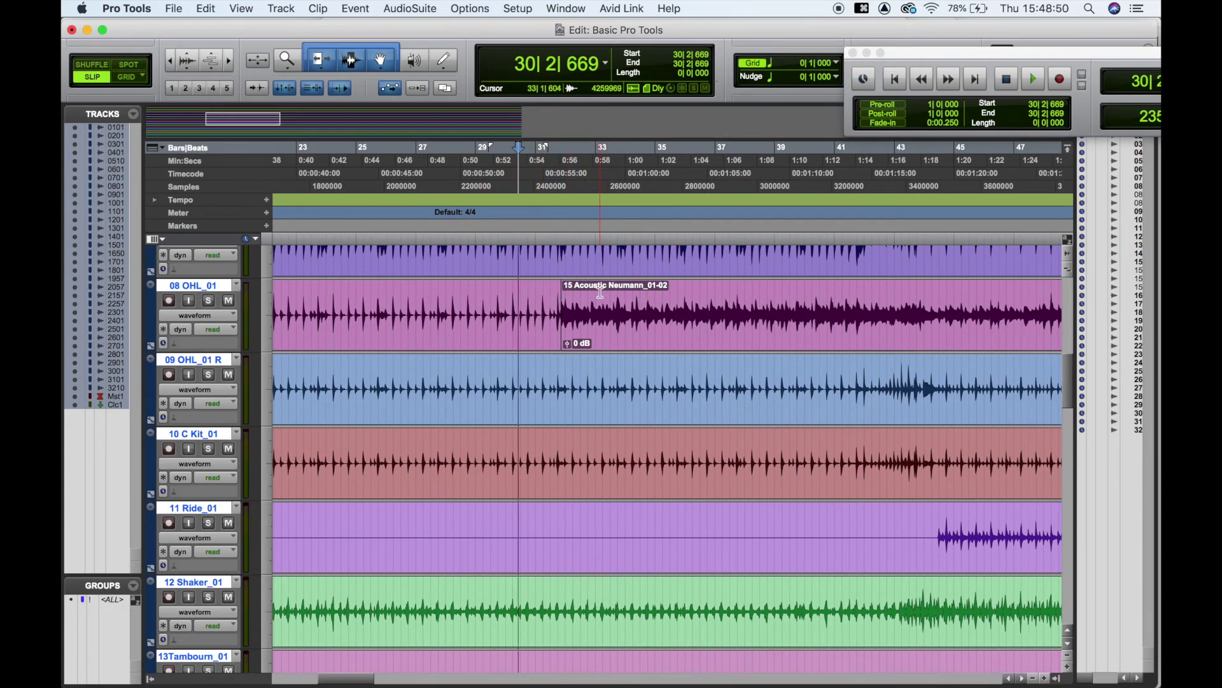
drag(600, 291, 500, 288)
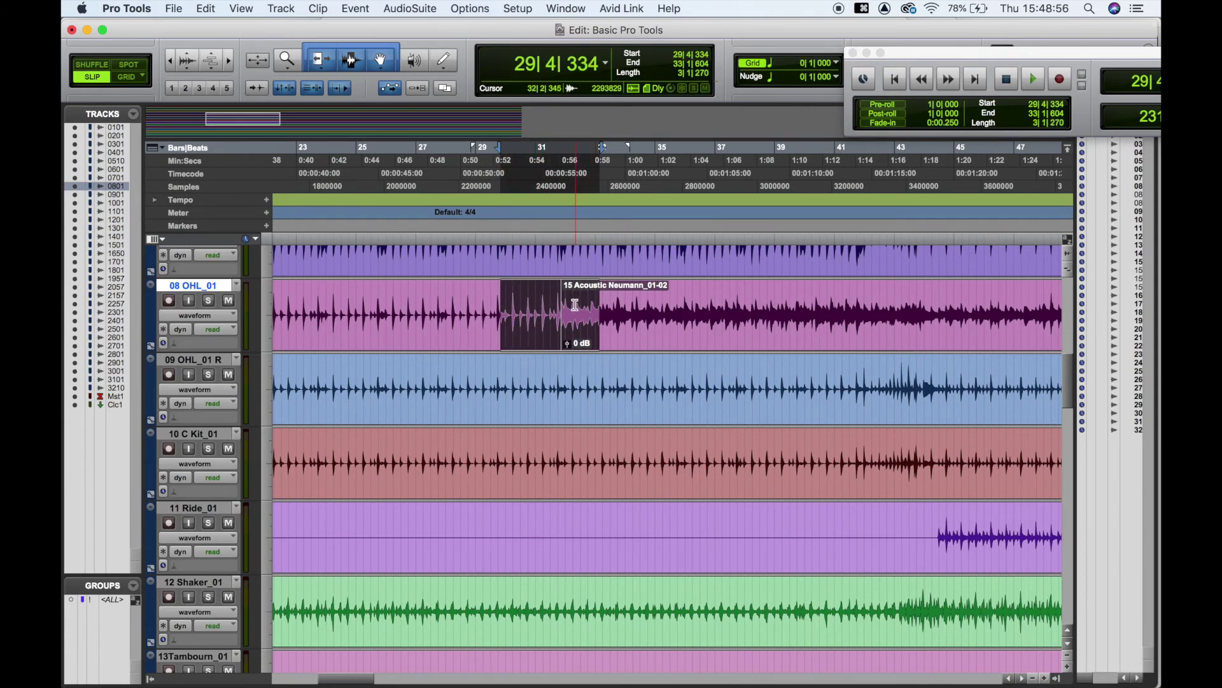
key(super+f)
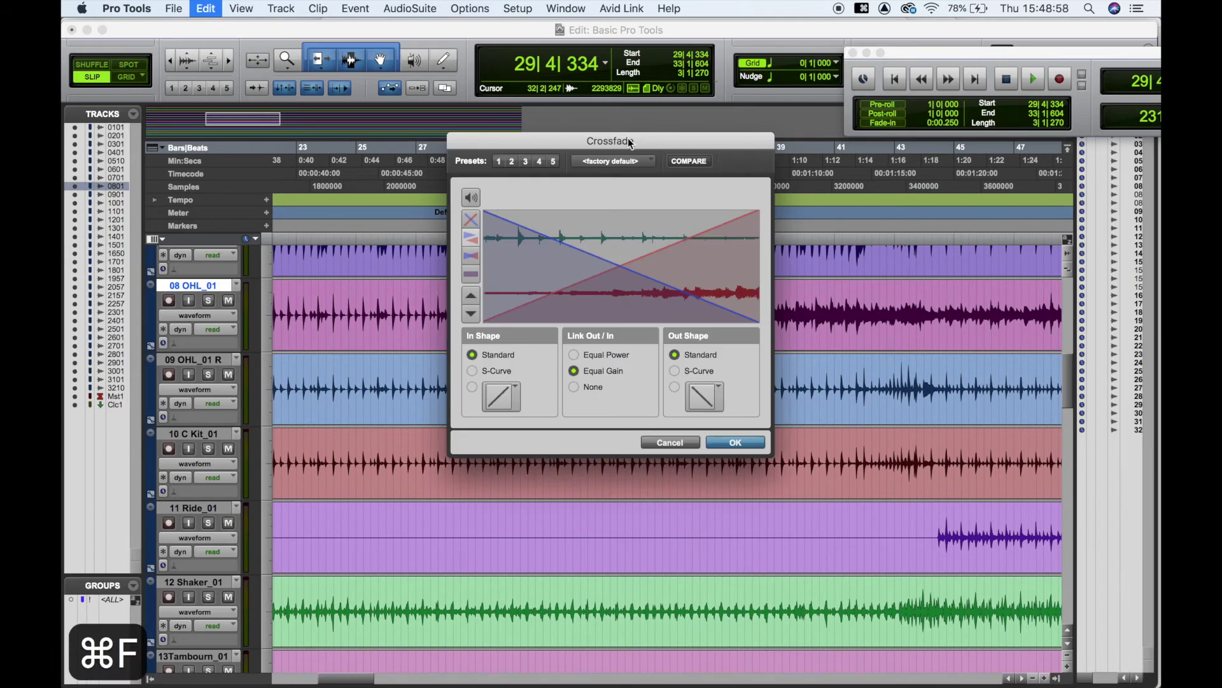
drag(628, 141, 578, 117)
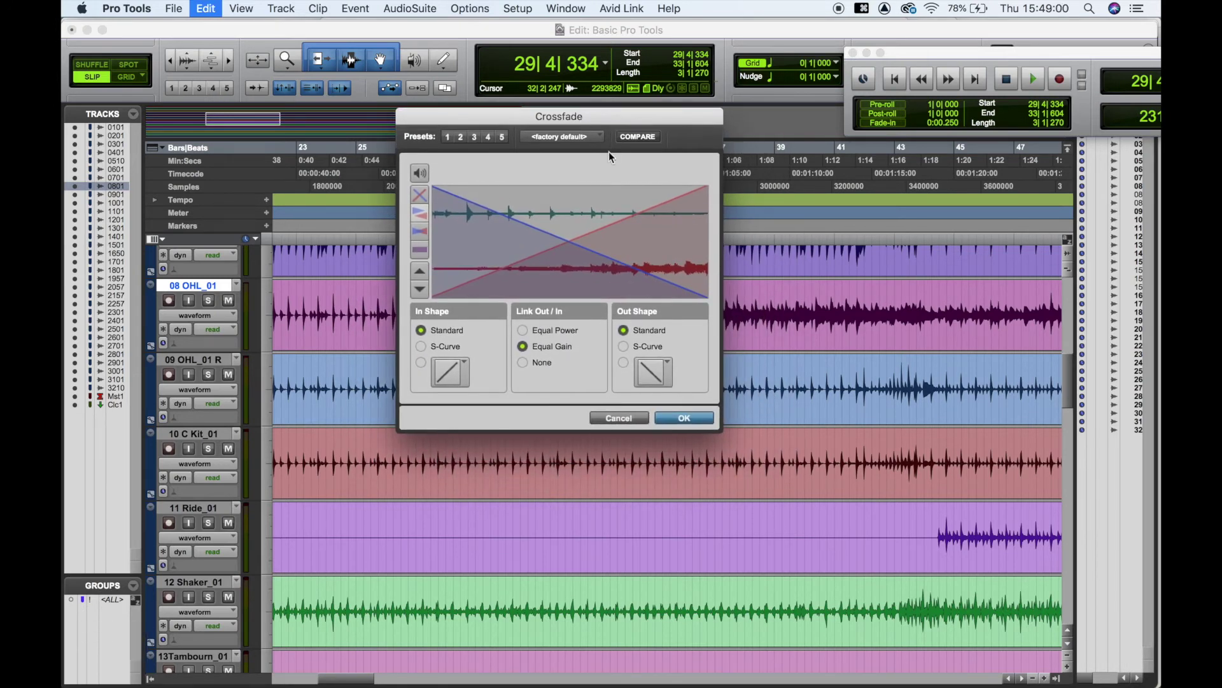
key(Return)
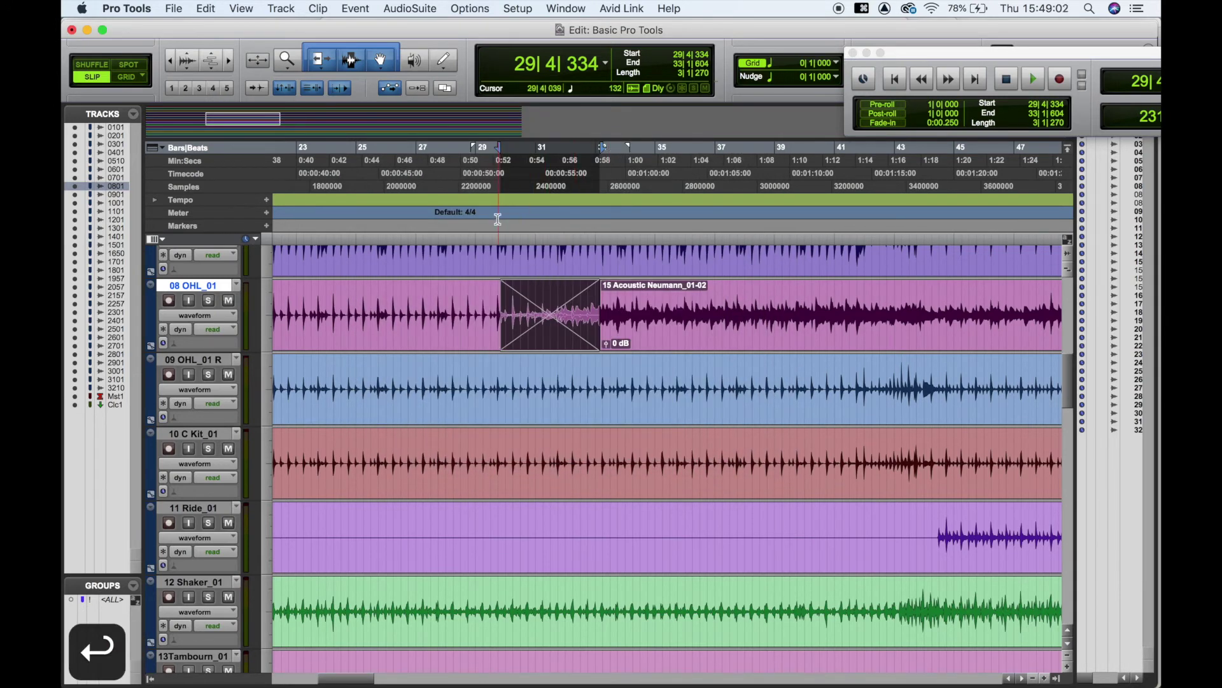
Play back across the crossfade from 29|3|705, stop, and undo the crossfade and the acoustic clip's placement.
click(500, 249)
key(space)
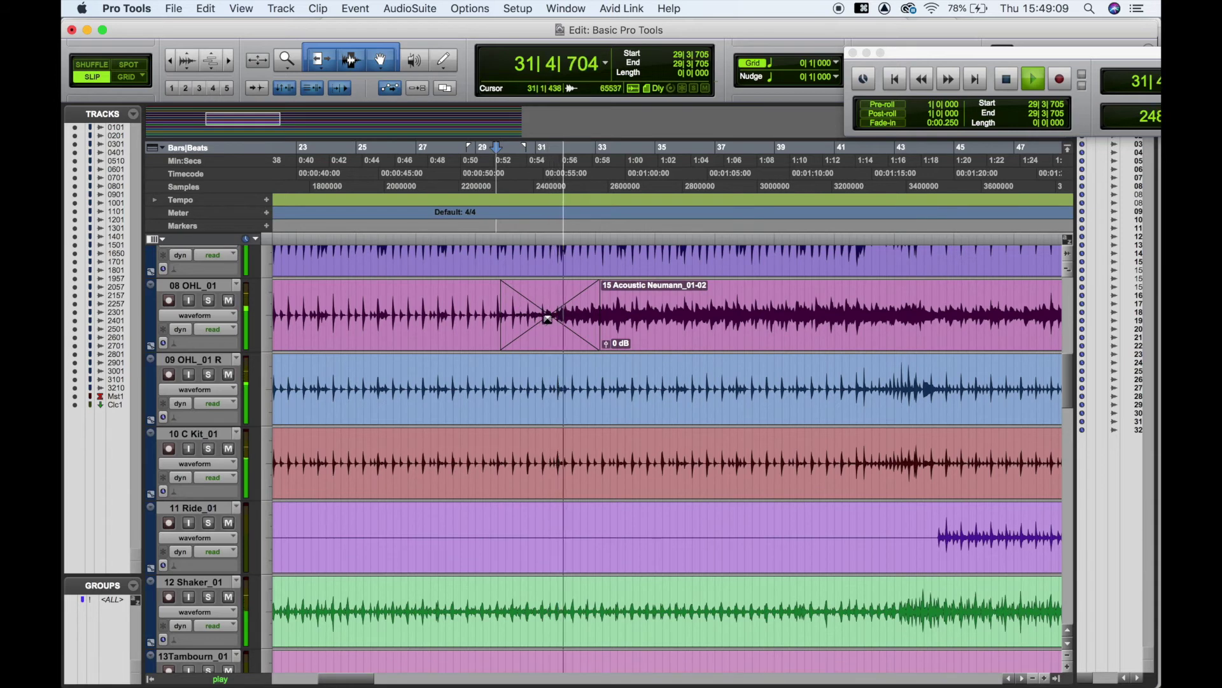
key(r)
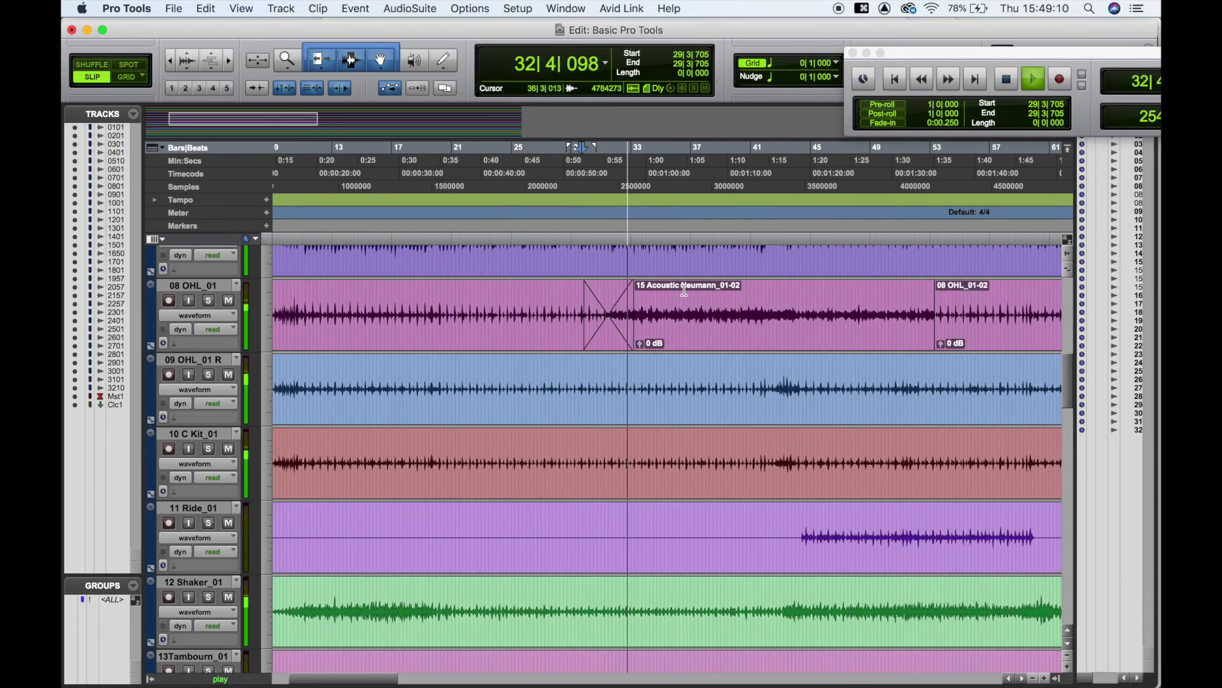
key(space)
key(super+z)
key(super+z)
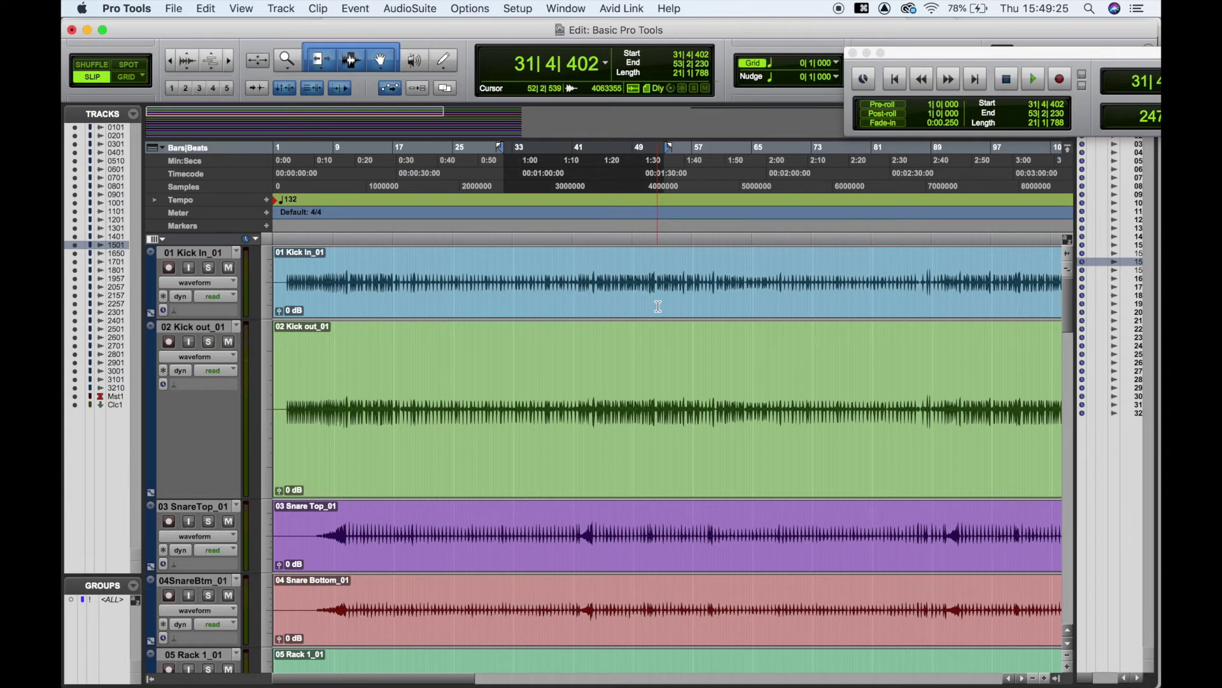
Select all tracks from 01 Kick In through 11 Ride and hide the side lists of tracks and groups.
click(200, 252)
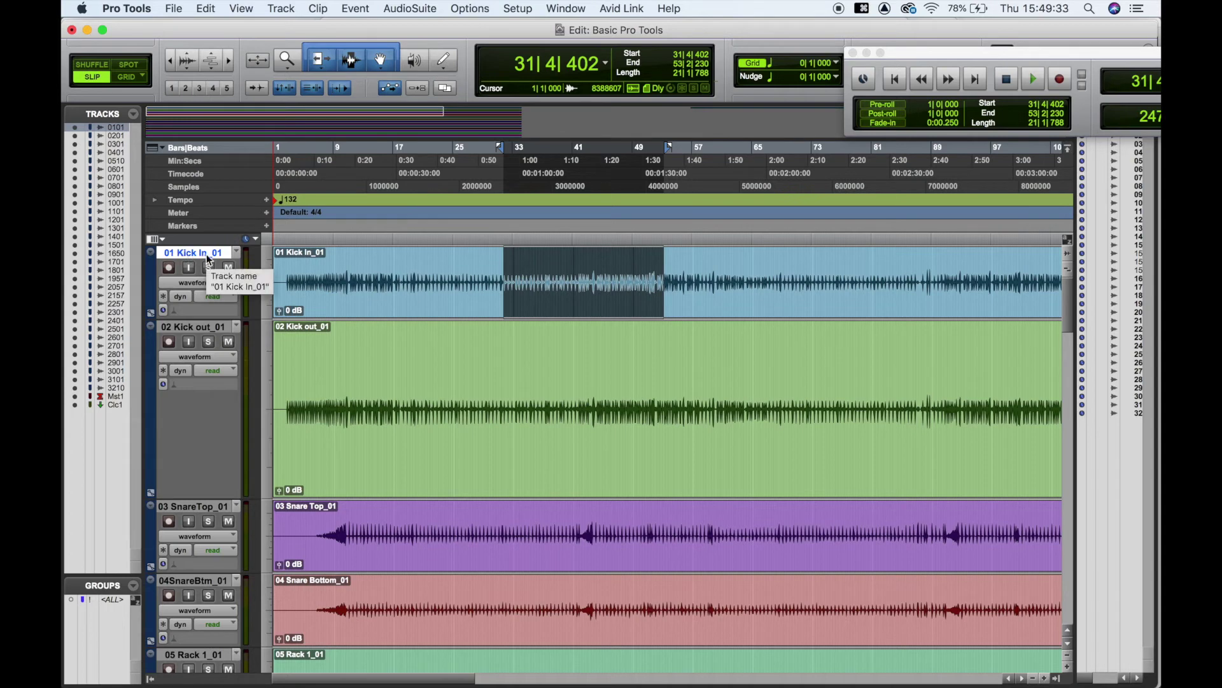
scroll(199, 306, down, 5)
scroll(199, 306, down, 5)
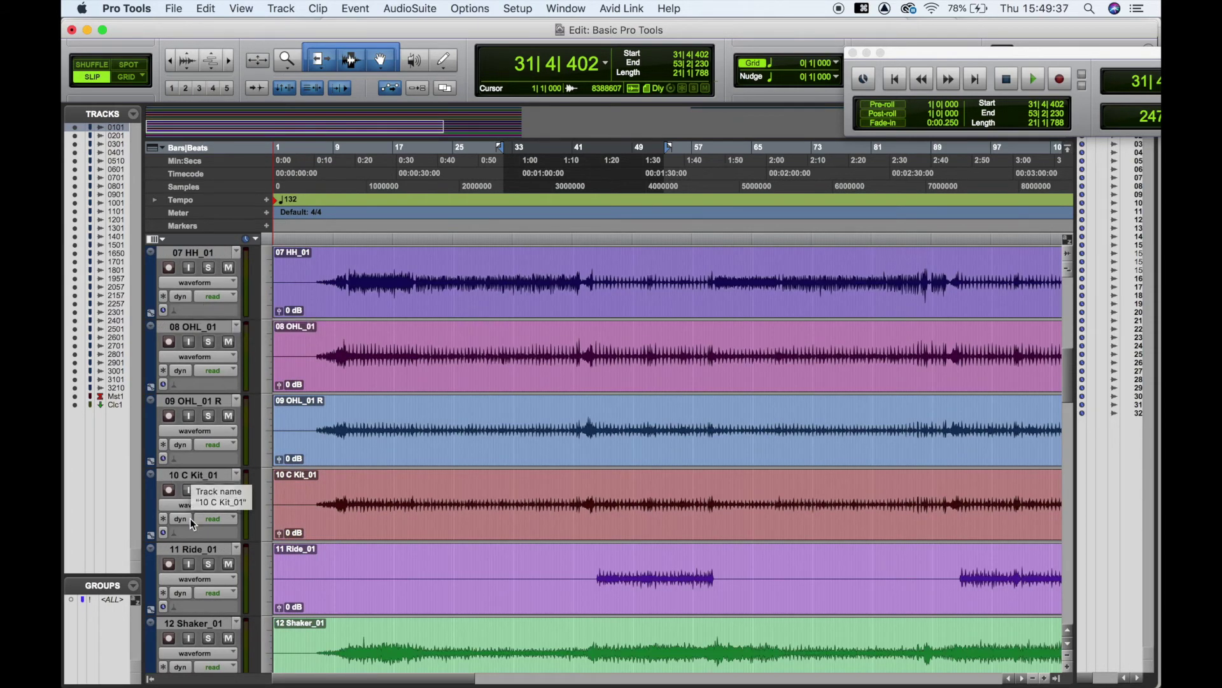
scroll(187, 557, down, 3)
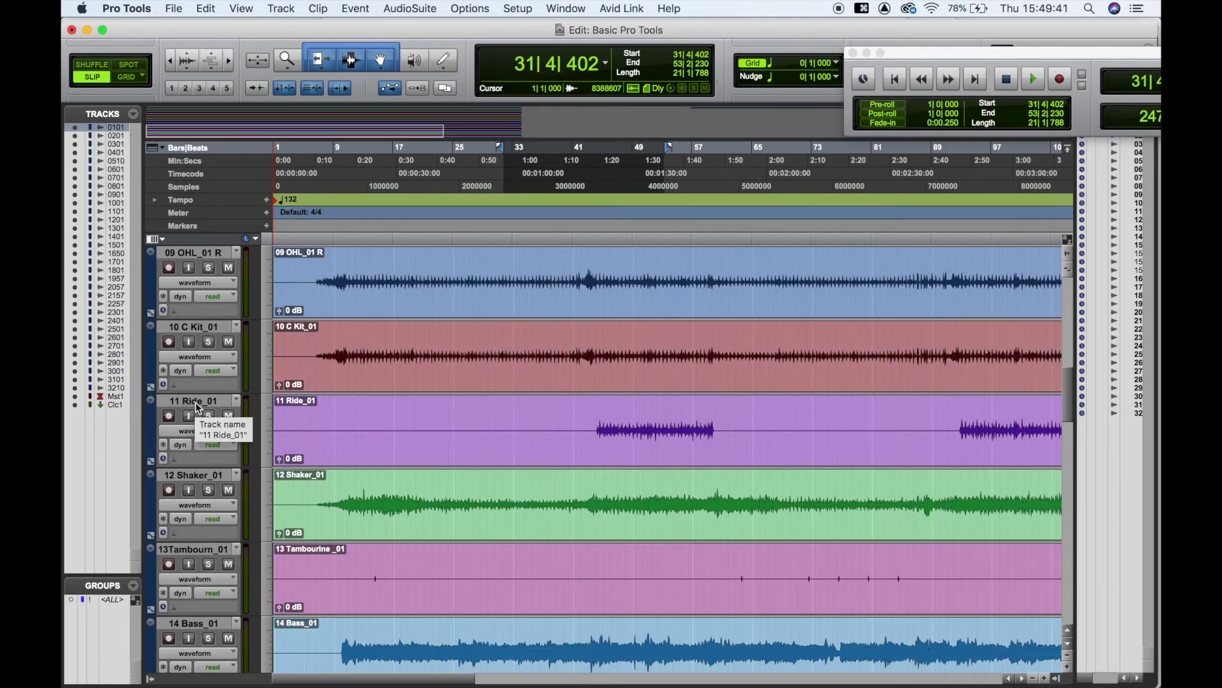
shift+click(198, 407)
scroll(241, 319, up, 10)
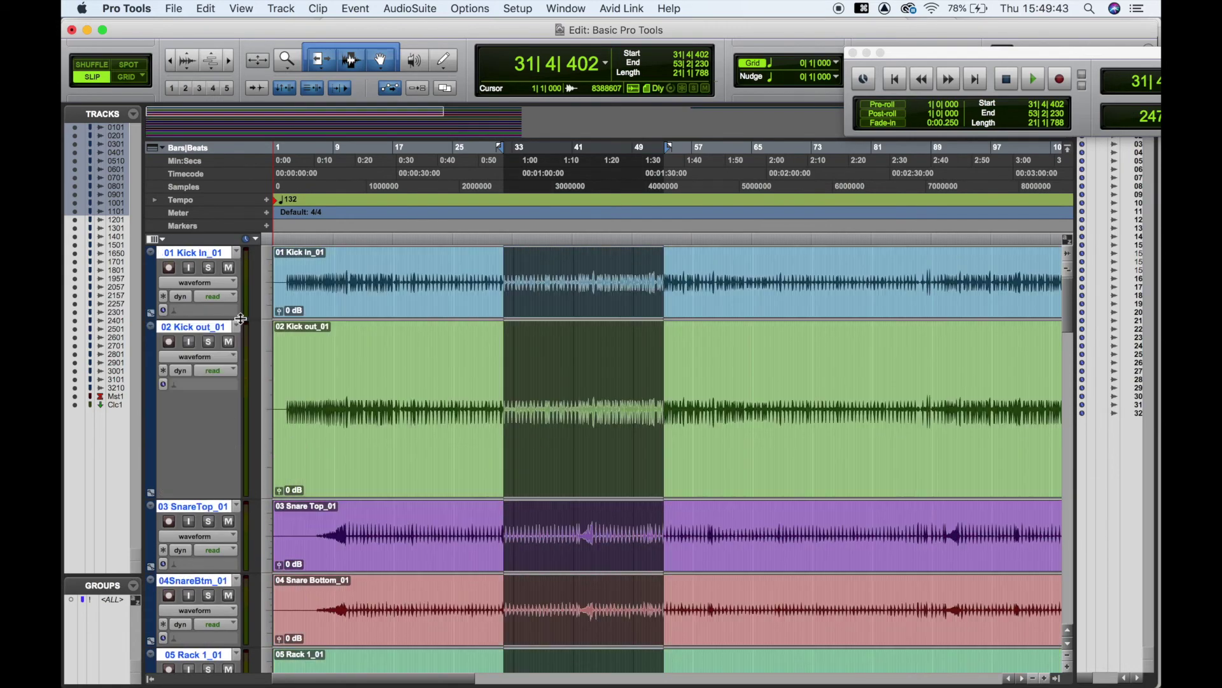
scroll(219, 286, down, 10)
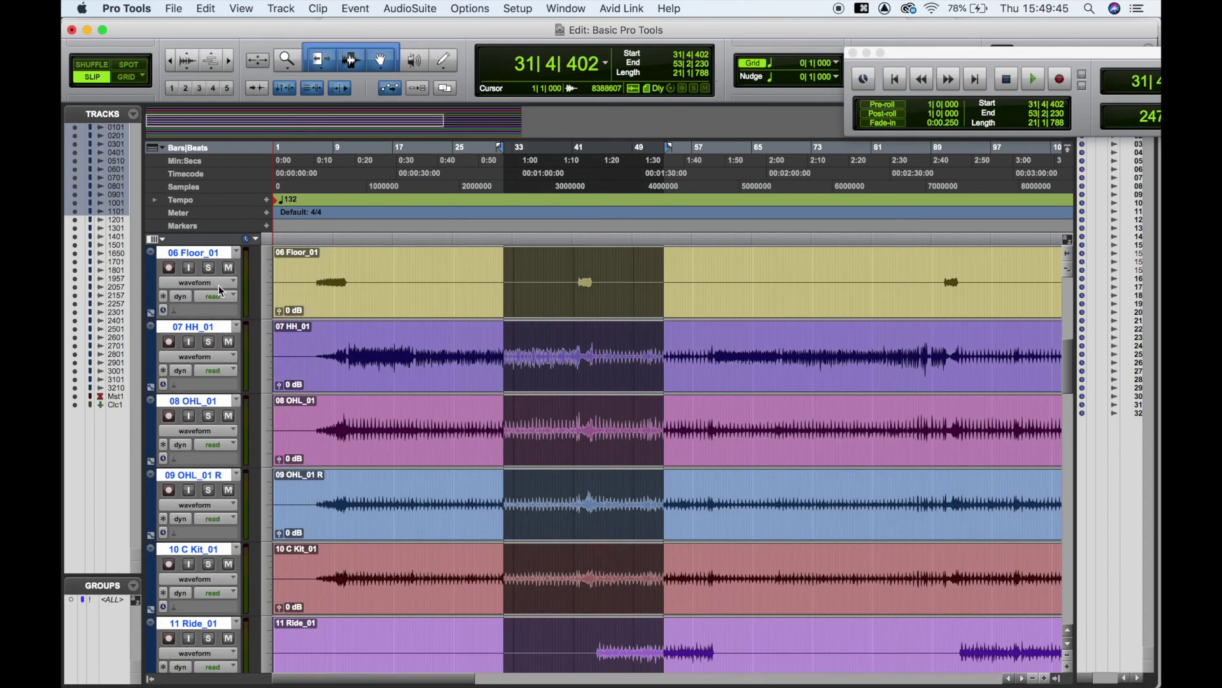
scroll(219, 286, up, 10)
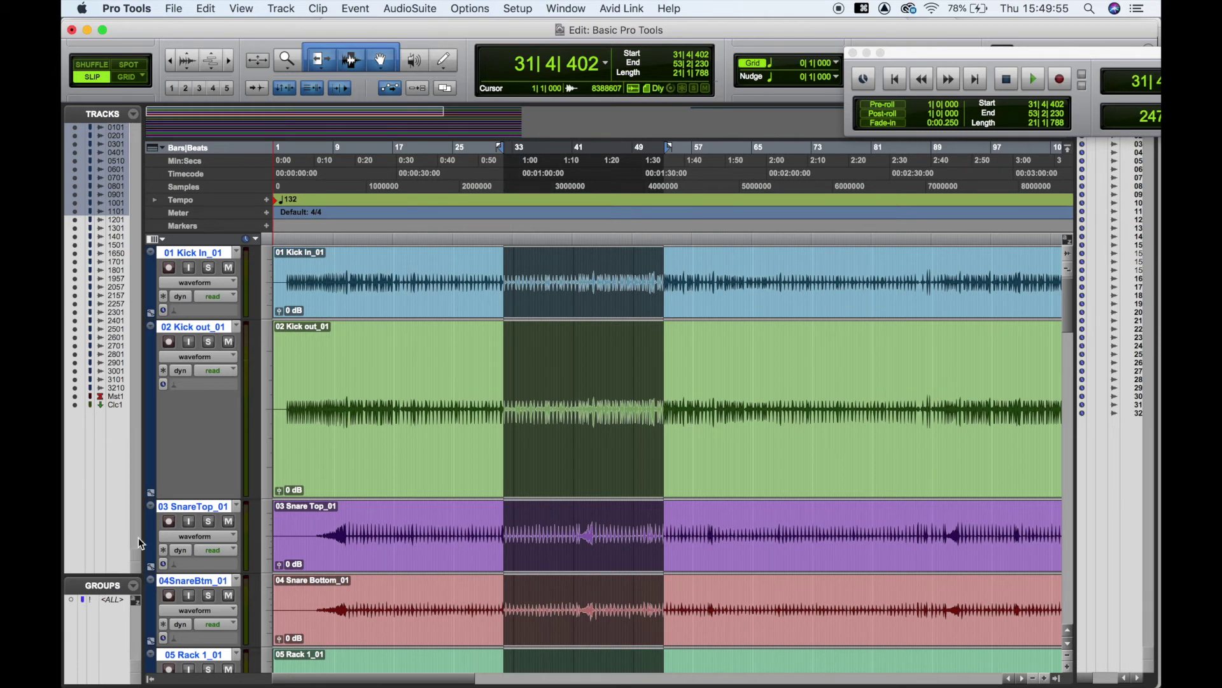
click(151, 680)
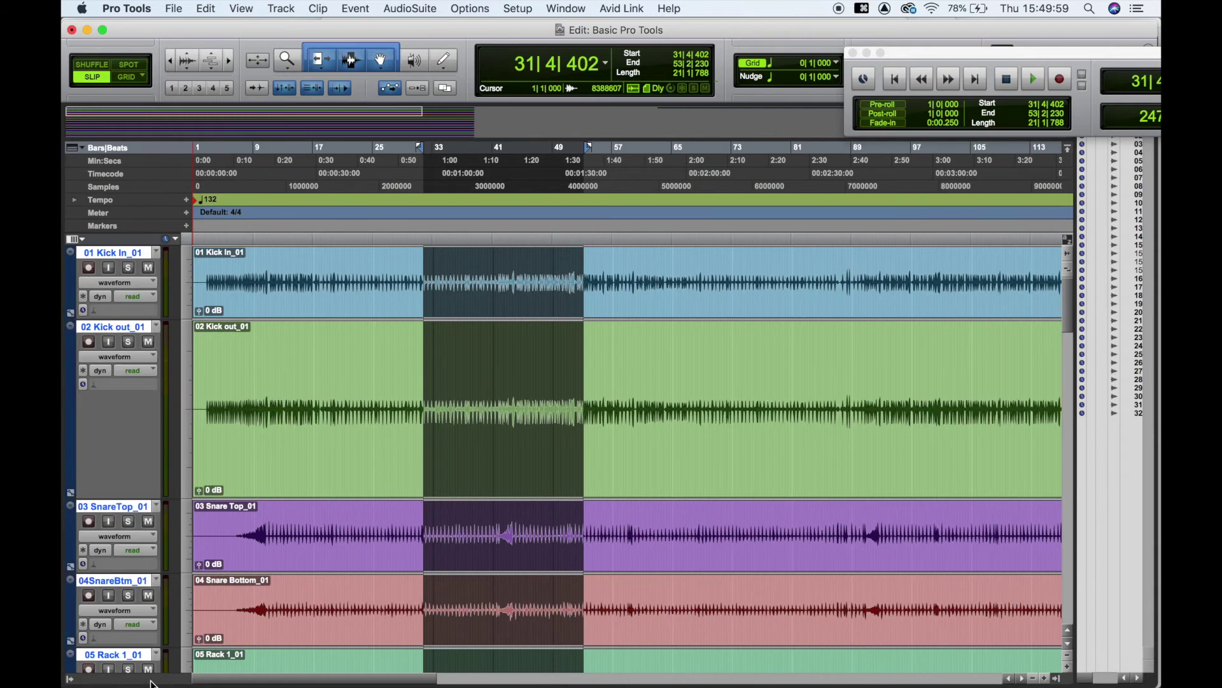
Show the track and group lists and create a Mix/Edit group named Drums from the selected tracks 01 Kick In through 11 Ride.
click(70, 679)
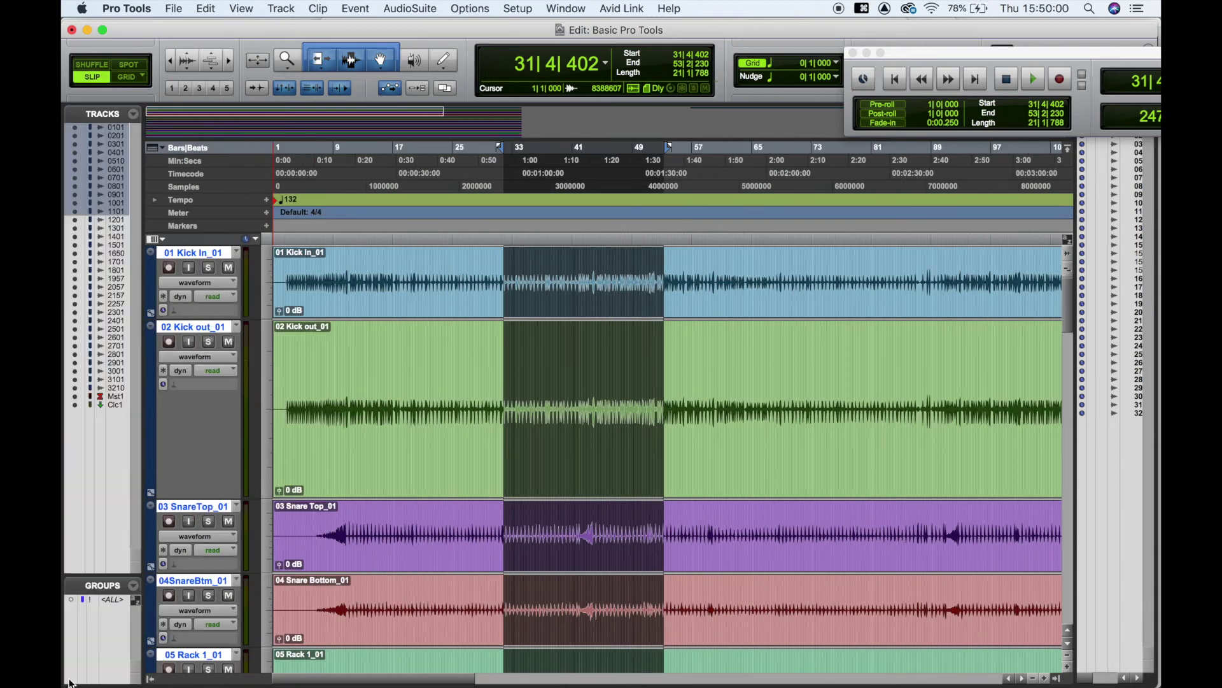
click(150, 680)
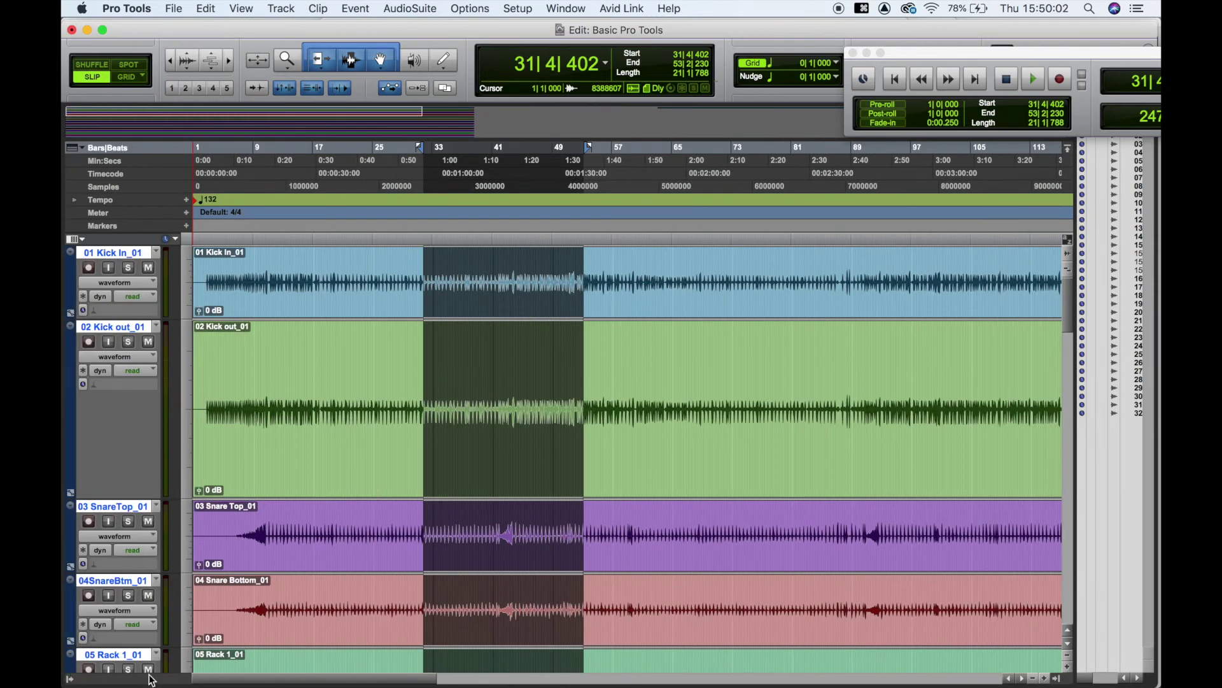
click(70, 679)
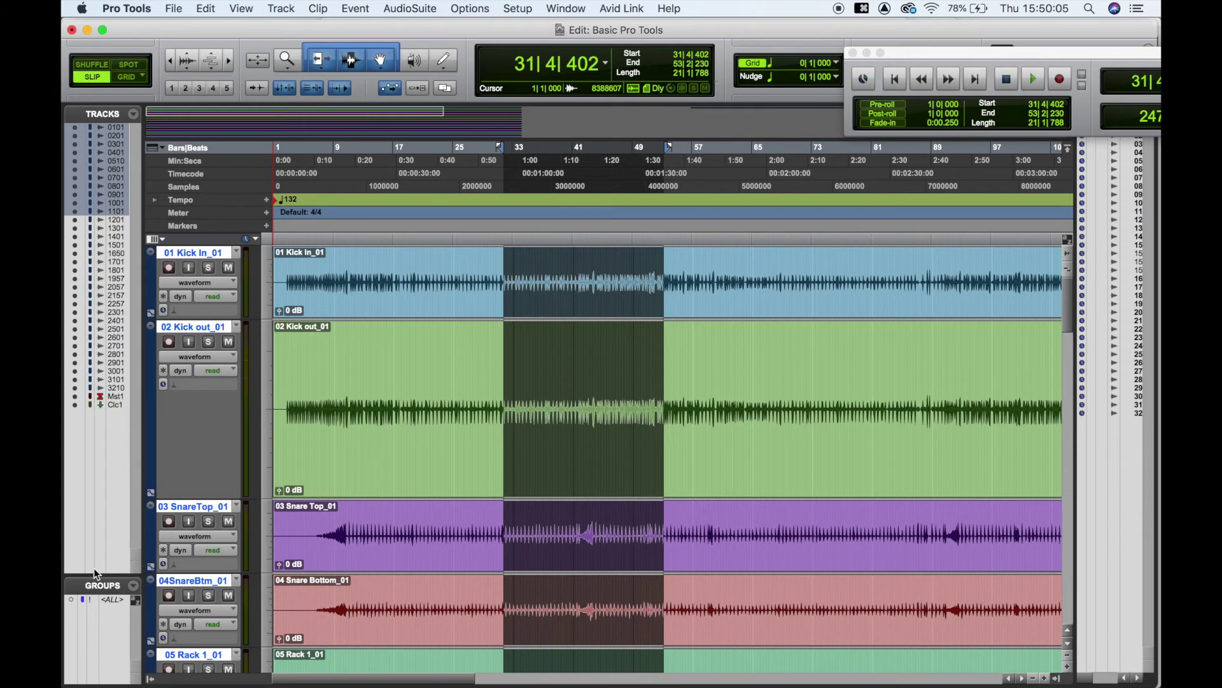
click(134, 586)
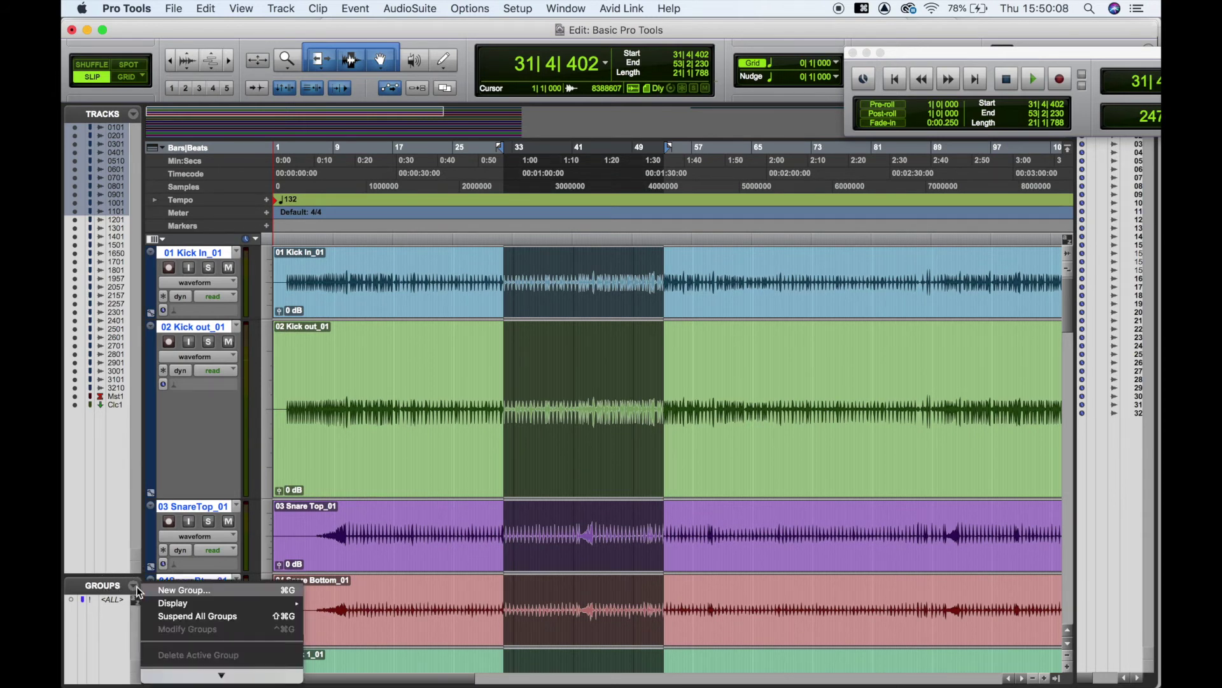
click(184, 591)
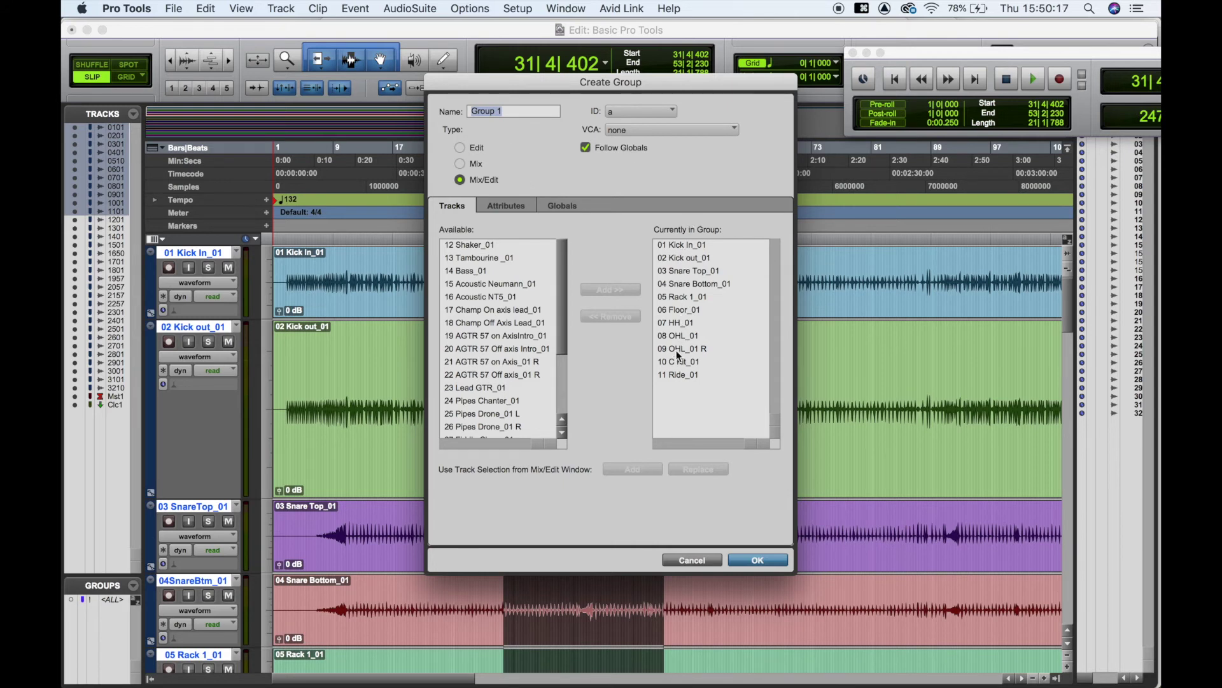
text(Drums)
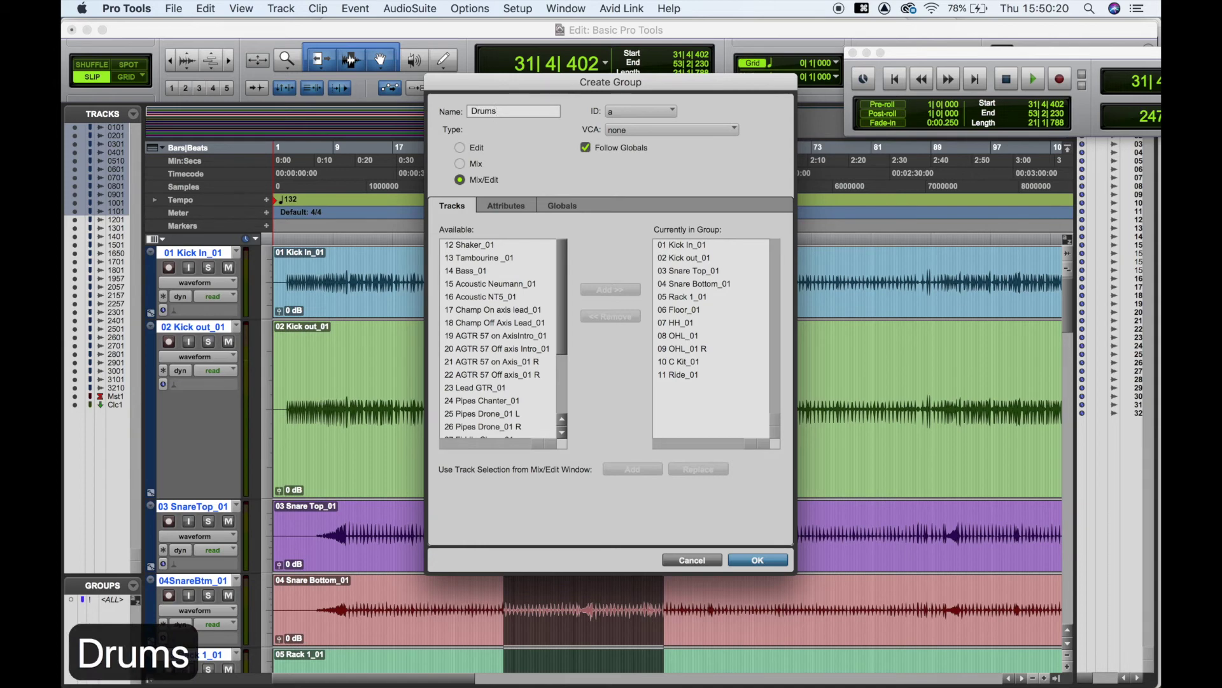
key(Return)
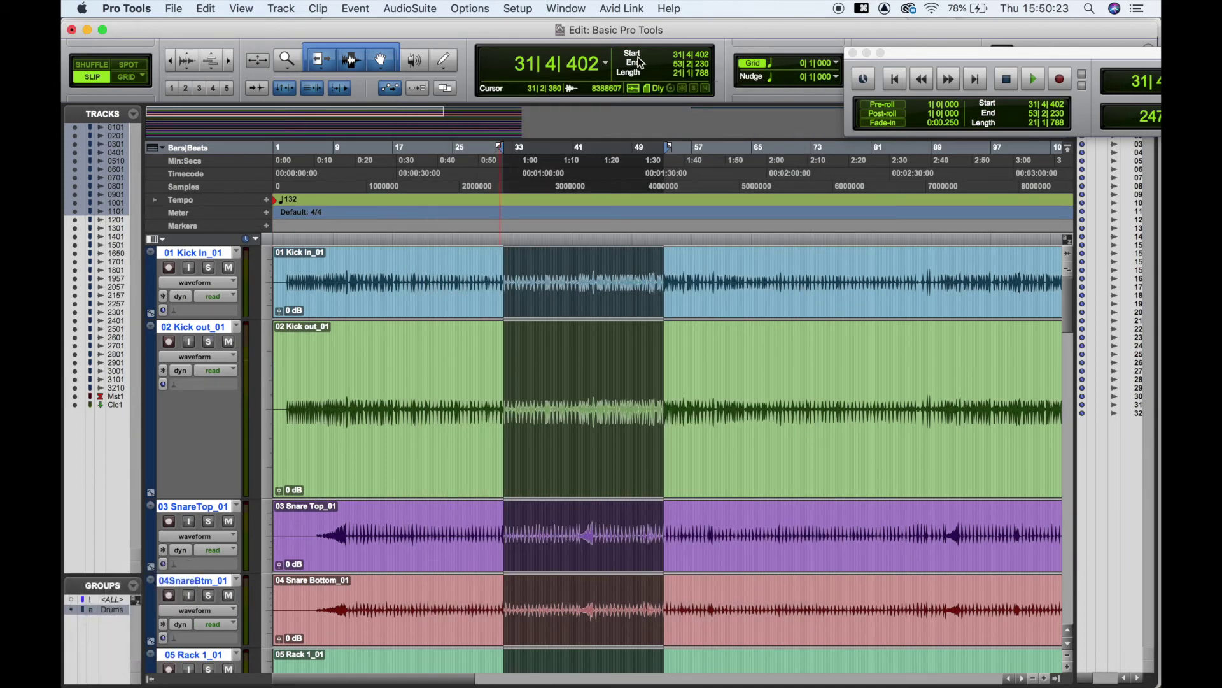
Delete 29|2|586 to 31|1|143 and 42|1|274 to 43|4|224 from all tracks of the Drums group.
click(405, 280)
click(433, 264)
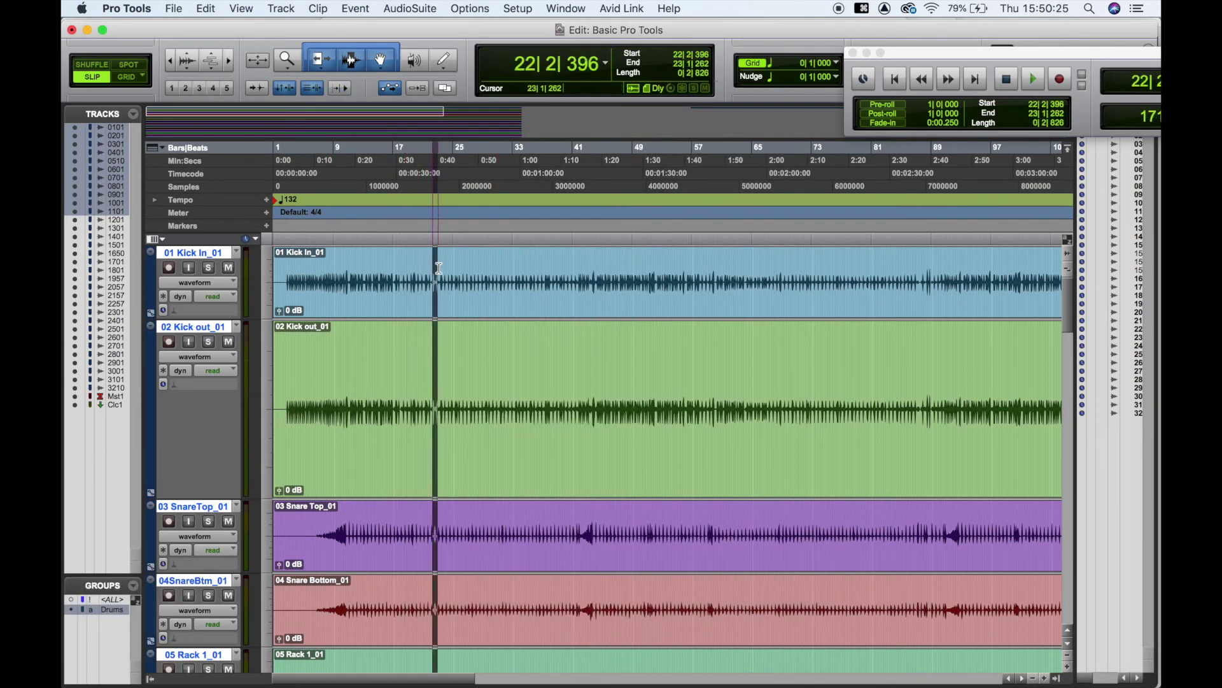
drag(473, 265, 498, 346)
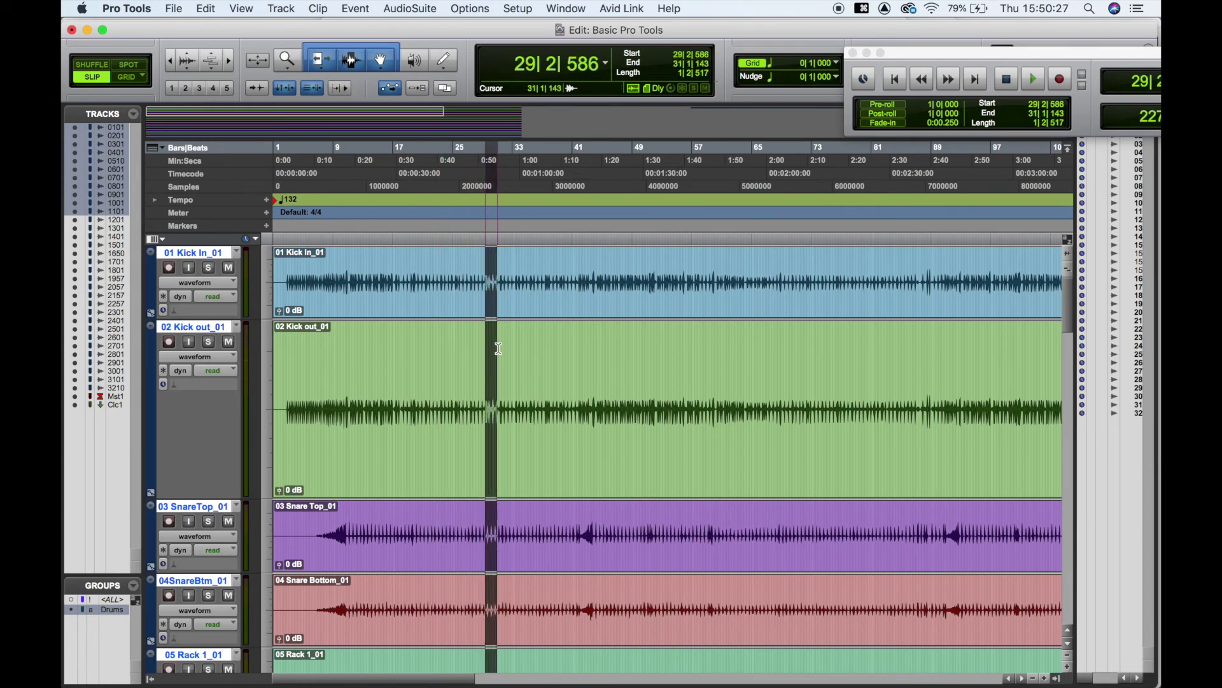
key(BackSpace)
drag(581, 505, 592, 506)
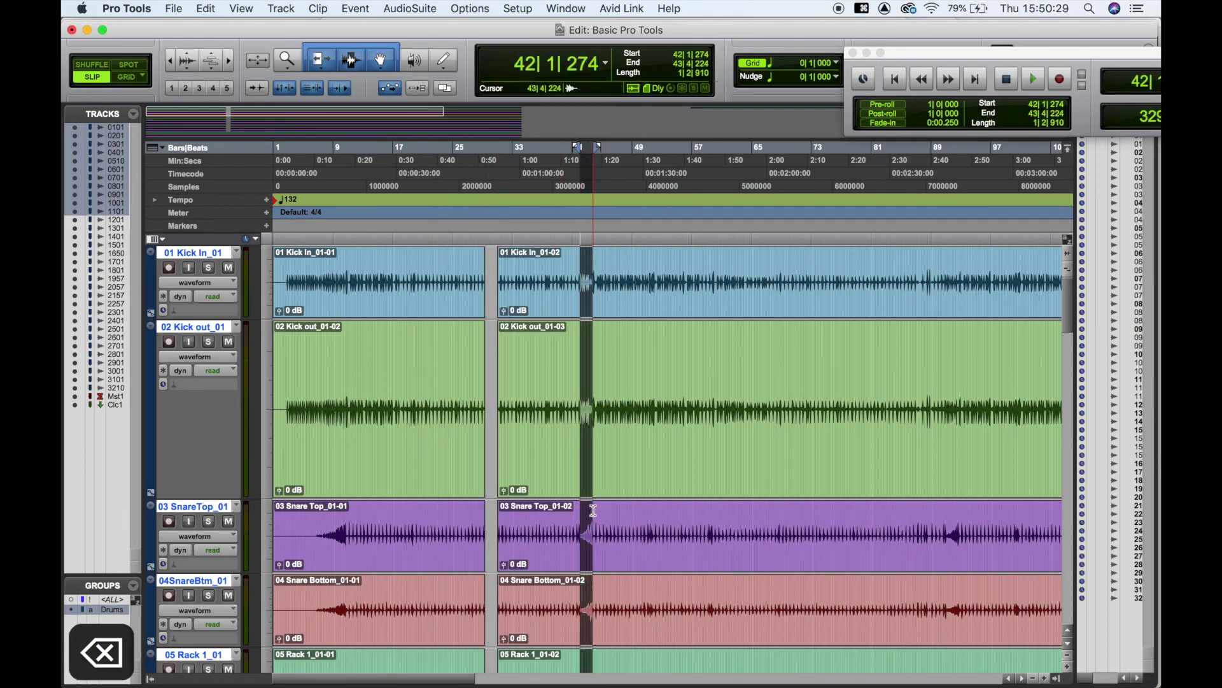
key(BackSpace)
Separate 49|1|072 to 54|3|530 across the grouped drum tracks and move that piece to 41|3|233.
drag(633, 410, 675, 415)
key(super+e)
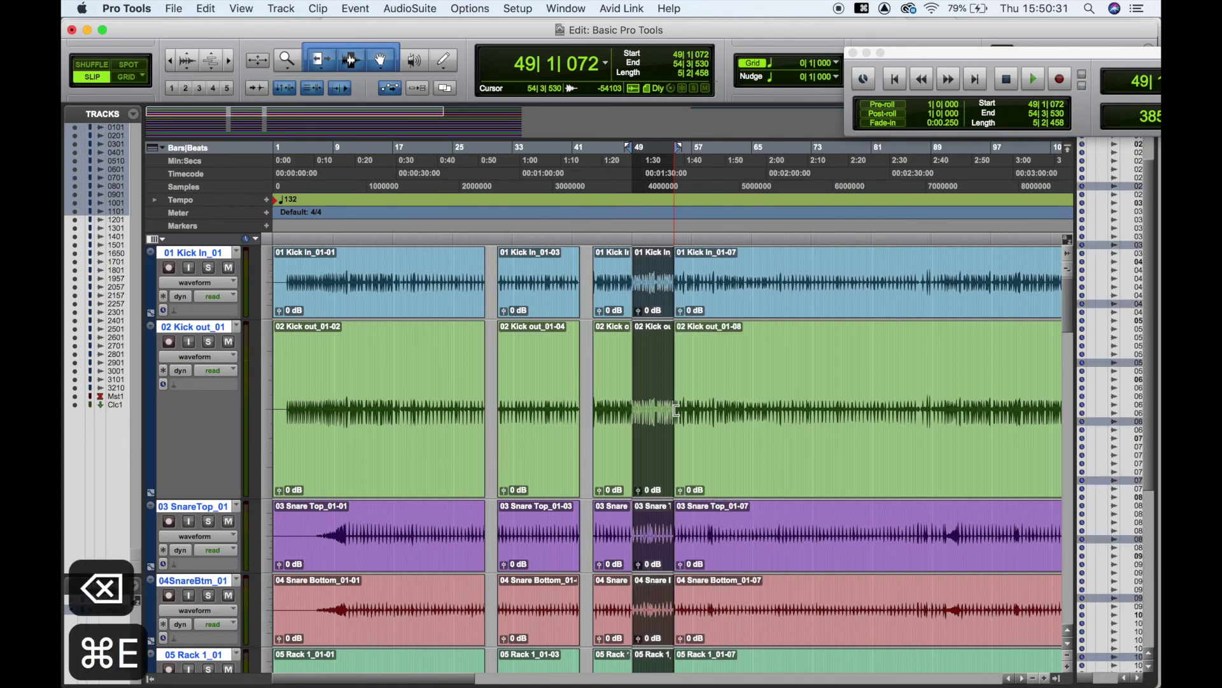
drag(656, 300, 599, 299)
Separate a passage about two bars long near bar 17 across the drum tracks and move it to 27|2|420.
scroll(599, 299, down, 15)
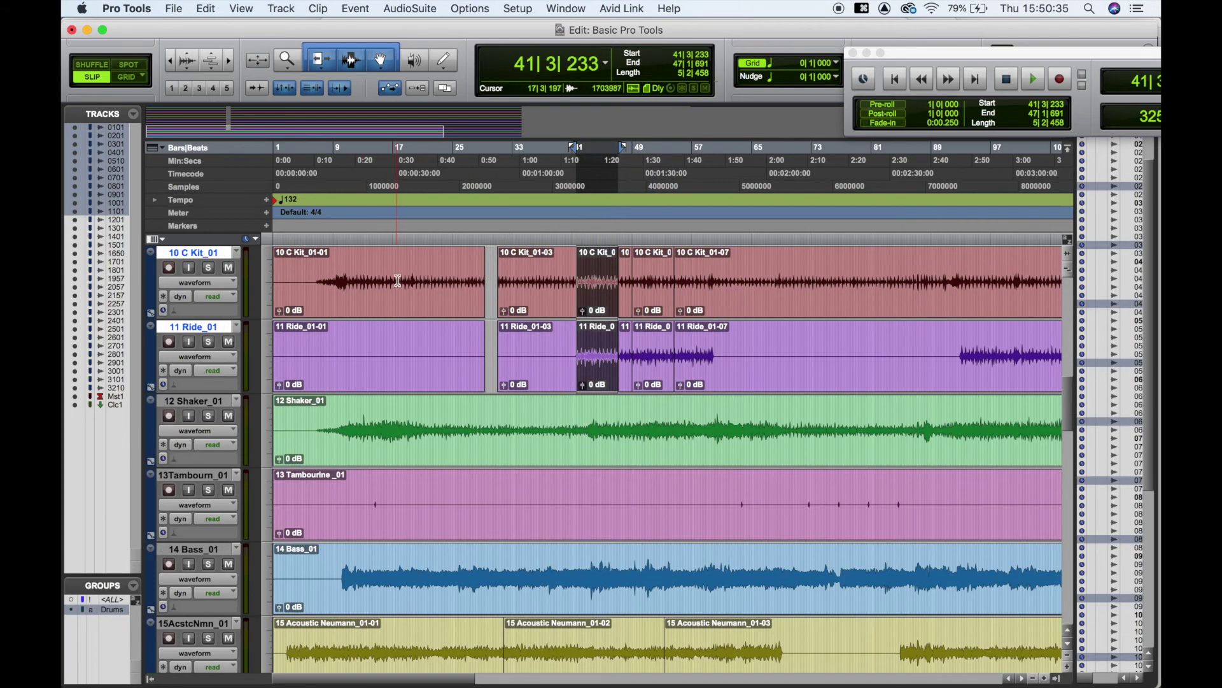
drag(398, 335, 479, 307)
key(super+e)
key(super+bracketleft)
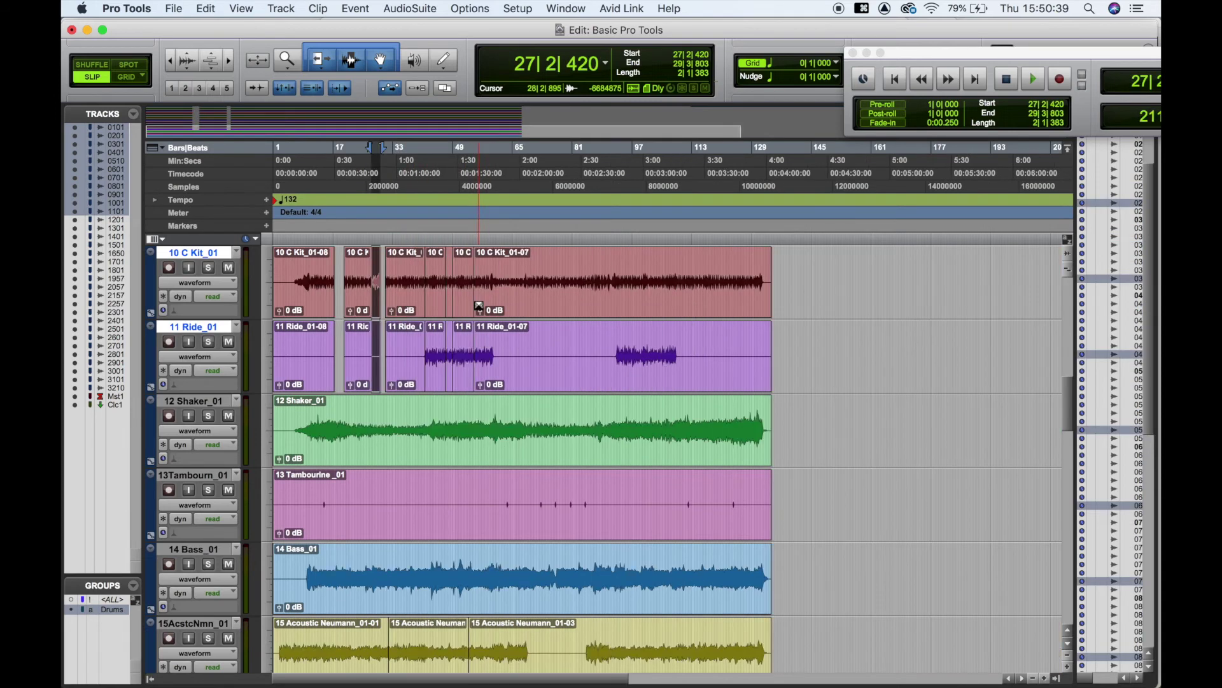
Switch to the Mix window and move the Drums group's faders together to -10.2 on 01 Kick In, then back up to -4.3.
scroll(479, 307, up, 12)
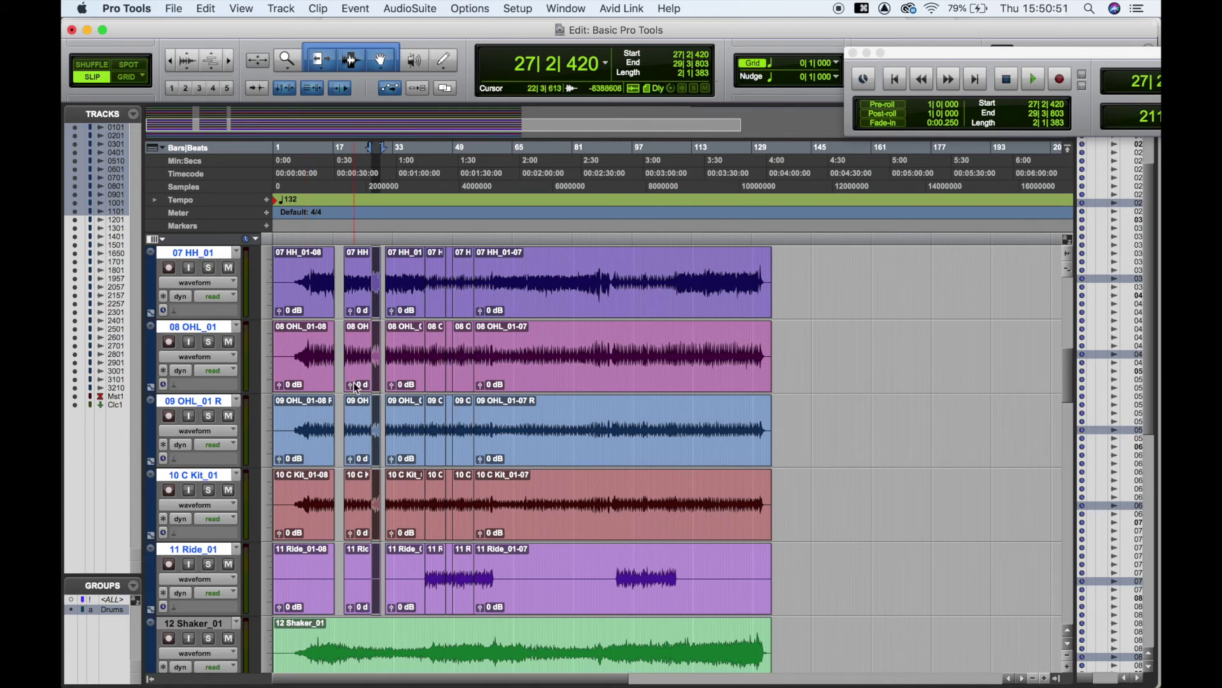
key(super+equal)
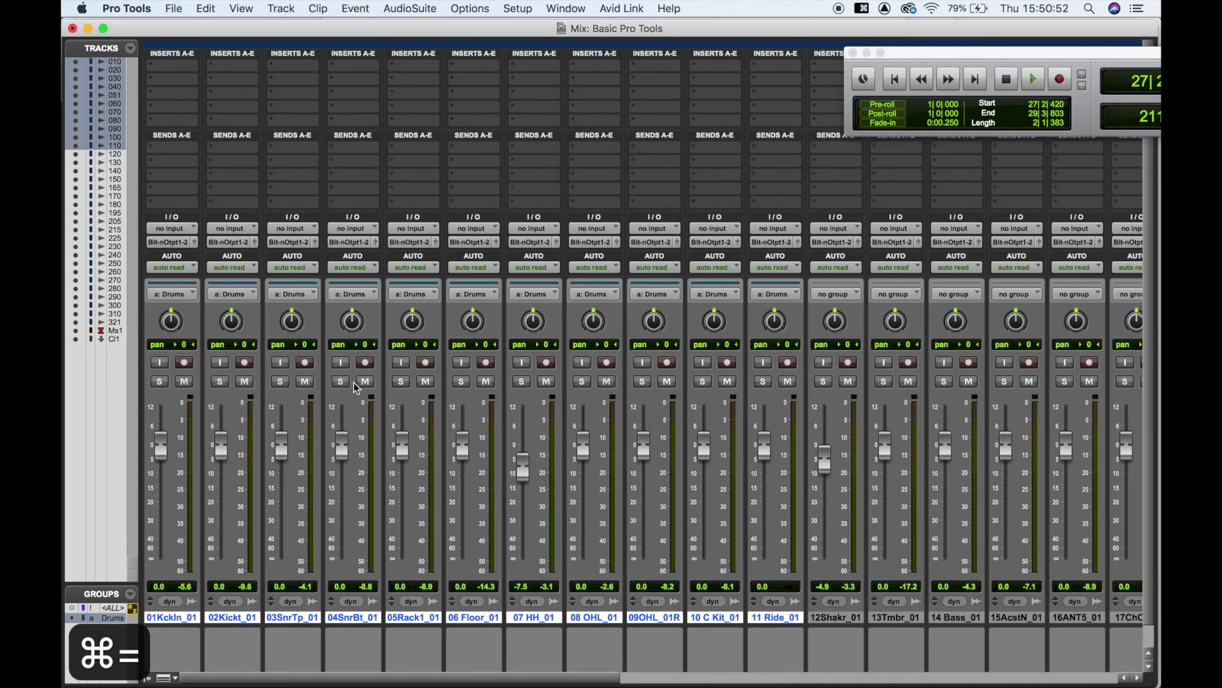
click(566, 8)
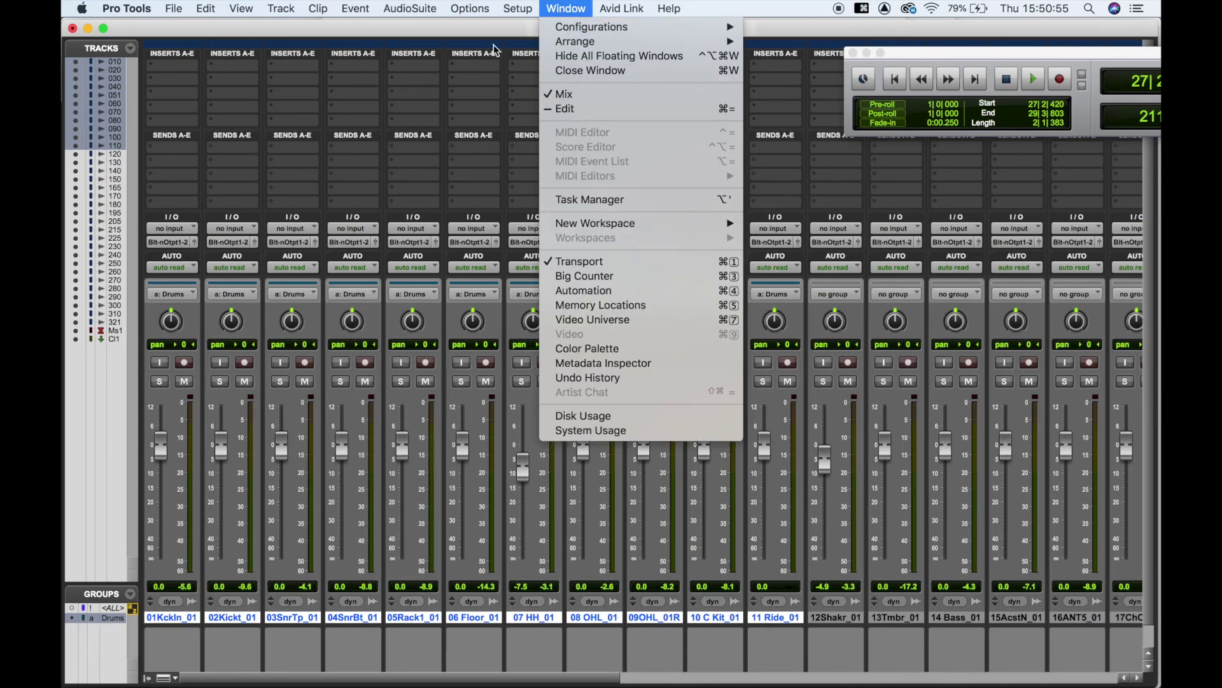
click(450, 35)
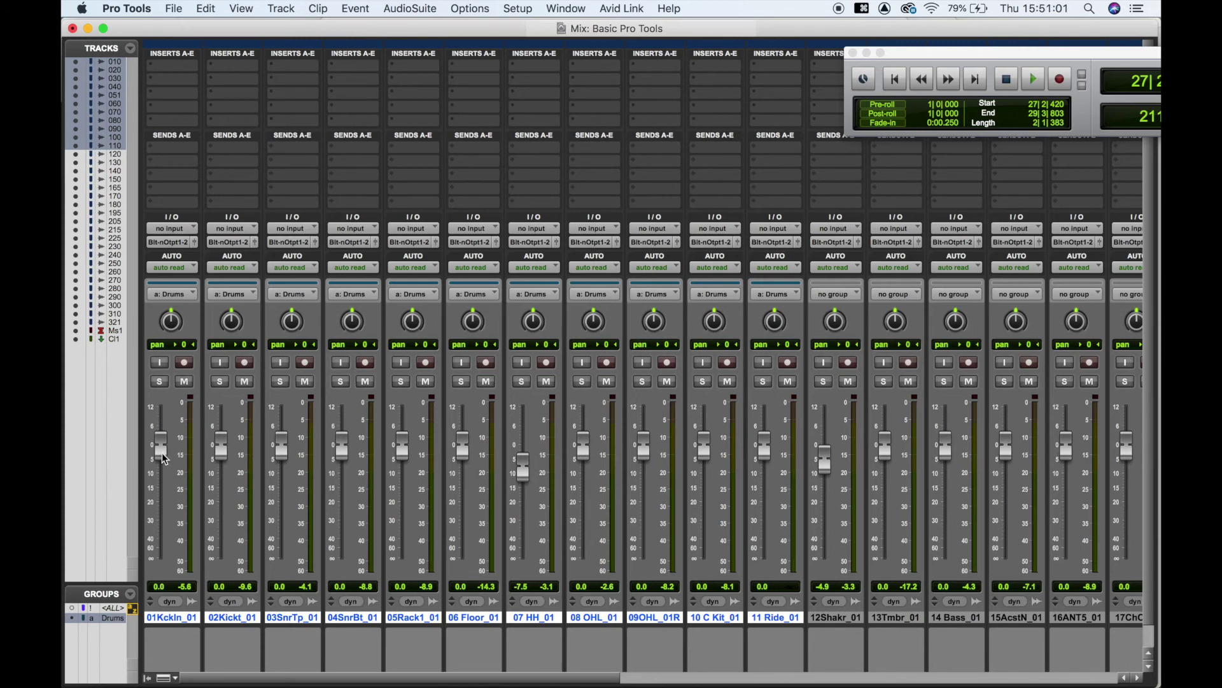
drag(163, 457, 163, 496)
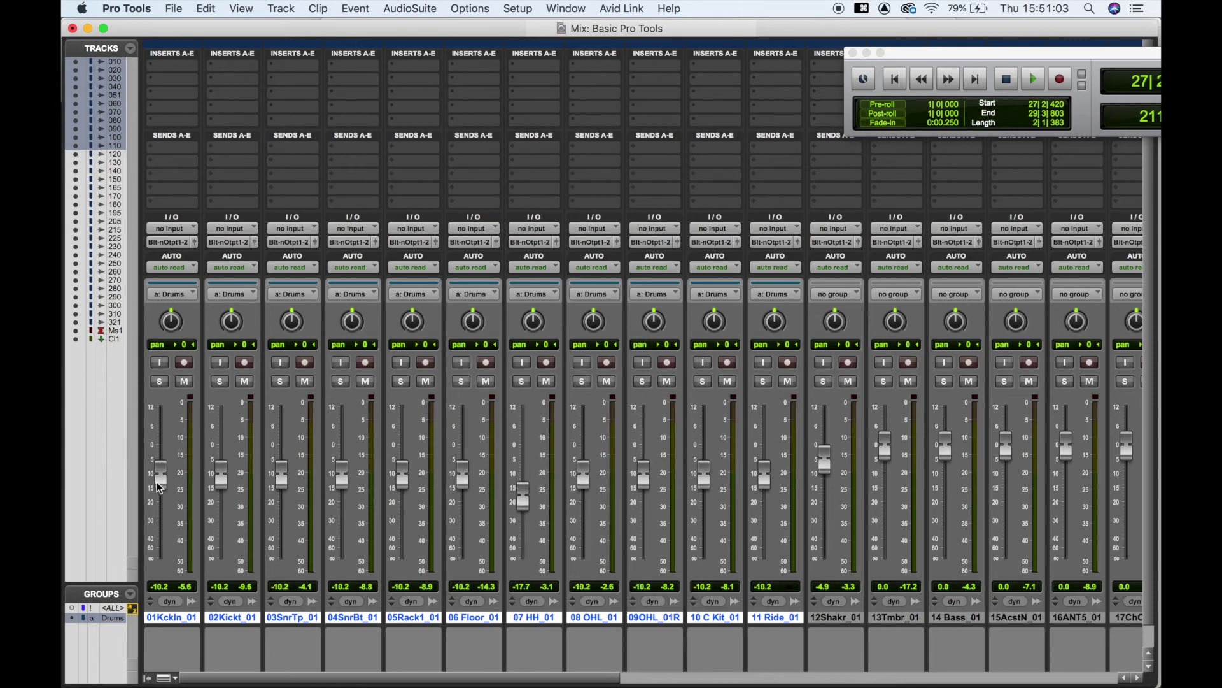
drag(706, 485, 704, 461)
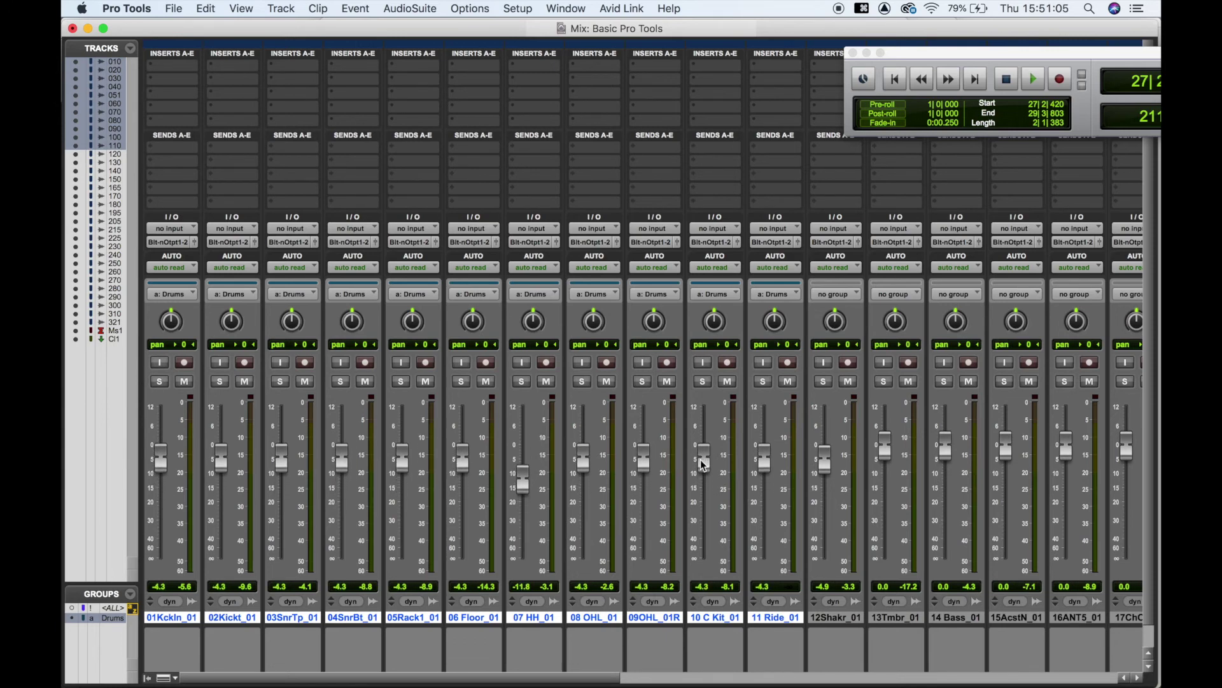
Turn off the Drums group, set the 03 Snare Top fader to -9.1, 05 Rack 1 to -2.2 and 06 Floor to -2.7, and return to the Edit window.
click(111, 618)
drag(286, 459, 286, 475)
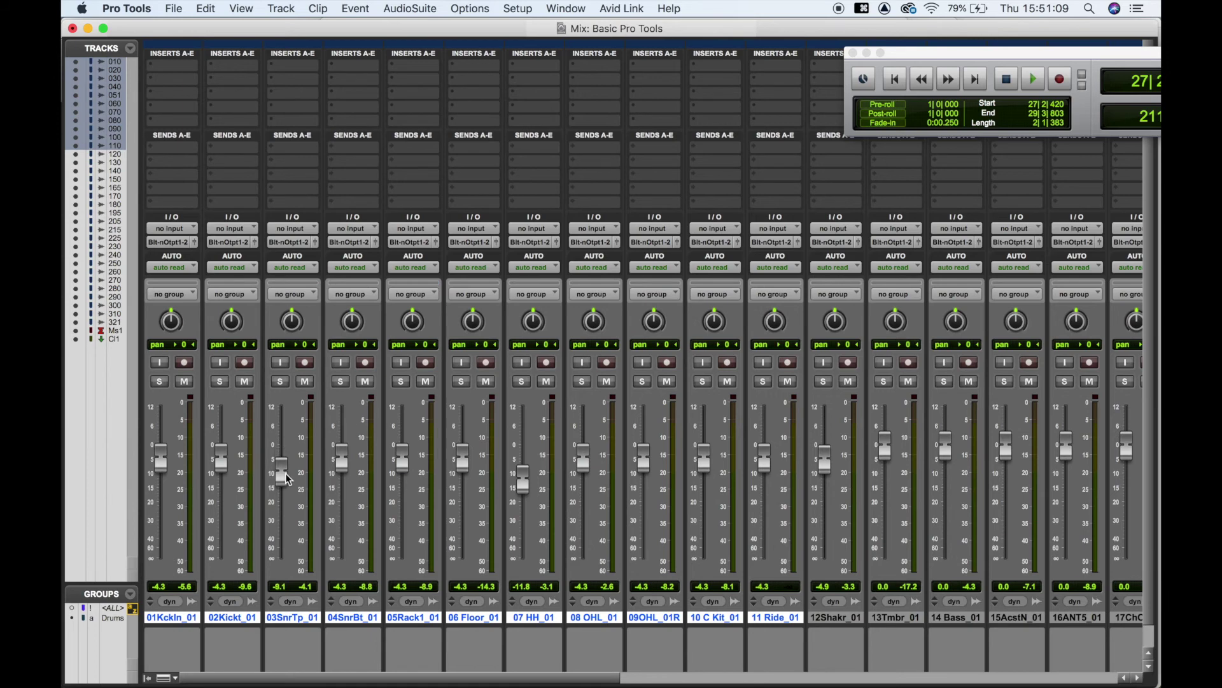
click(117, 619)
click(117, 619)
drag(402, 468, 464, 458)
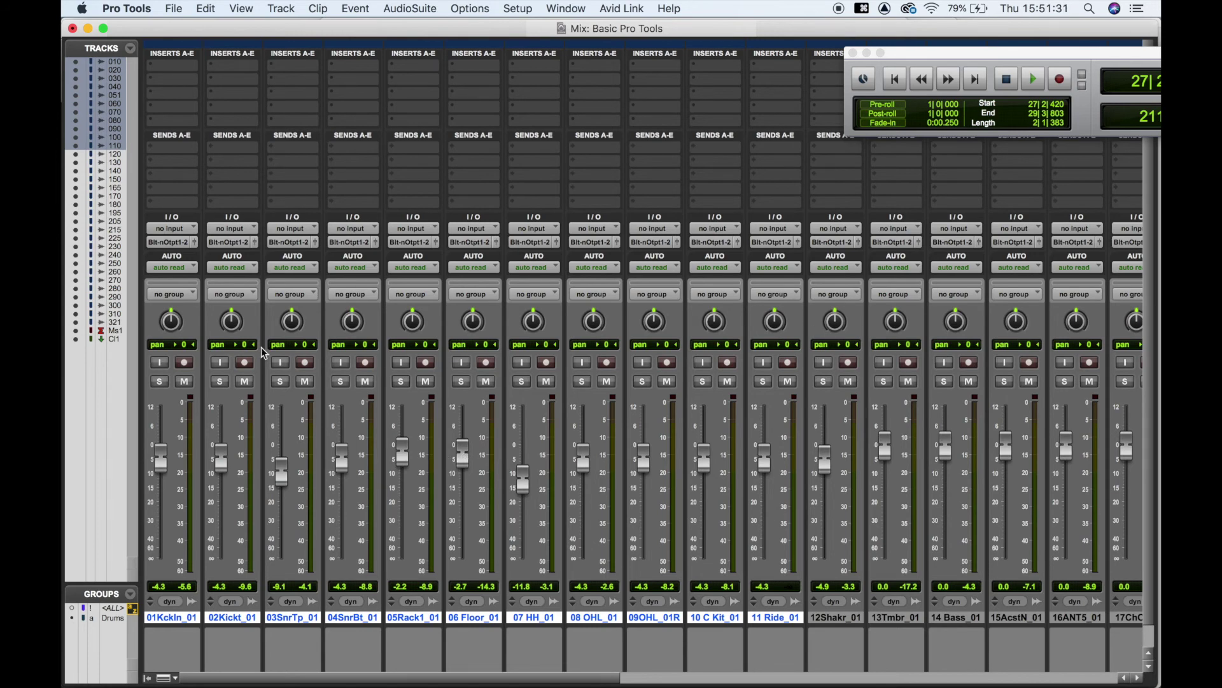
key(super+equal)
Undo all the separated, moved and deleted drum pieces and place the edit cursor at 75|2|492 across all tracks.
key(super+z)
key(super+z)
key(super+z)
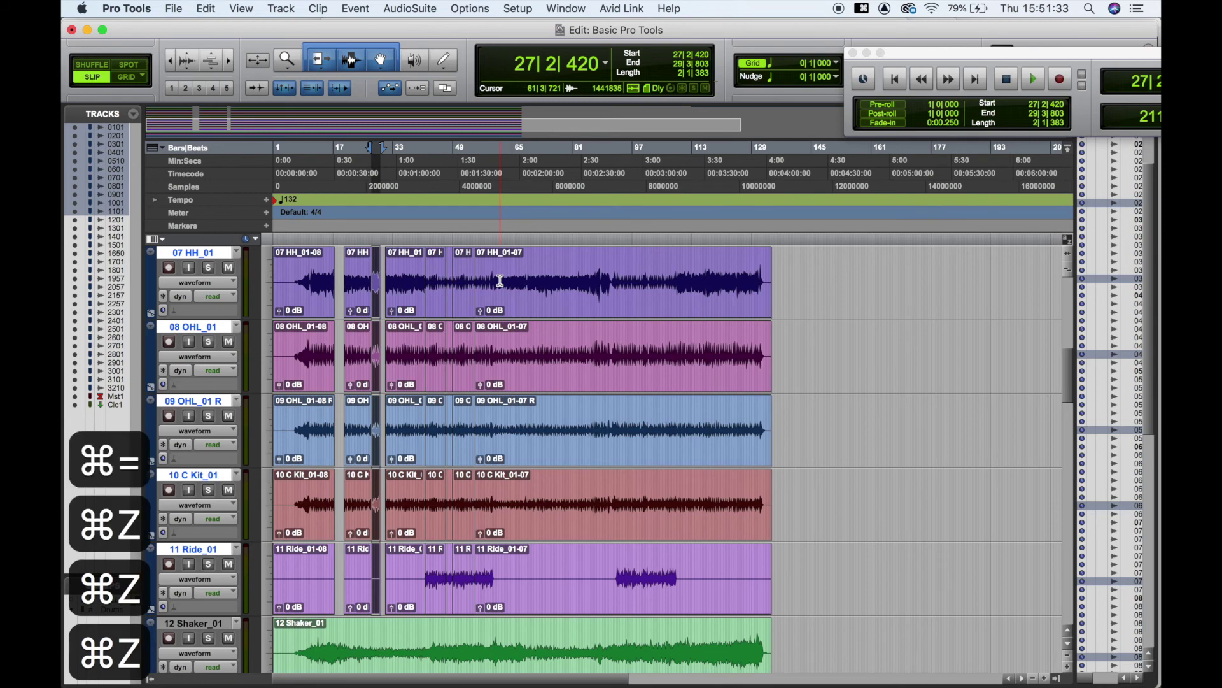
key(super+z)
key(super+z)
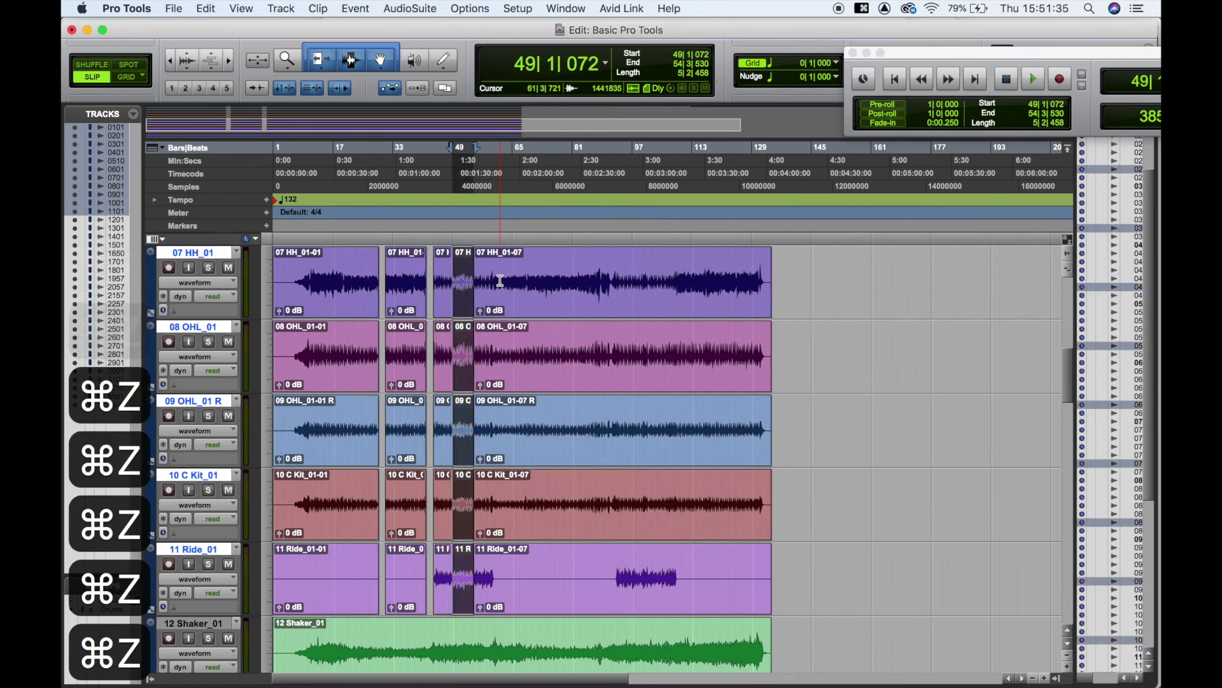
key(super+z)
key(super+z)
click(552, 239)
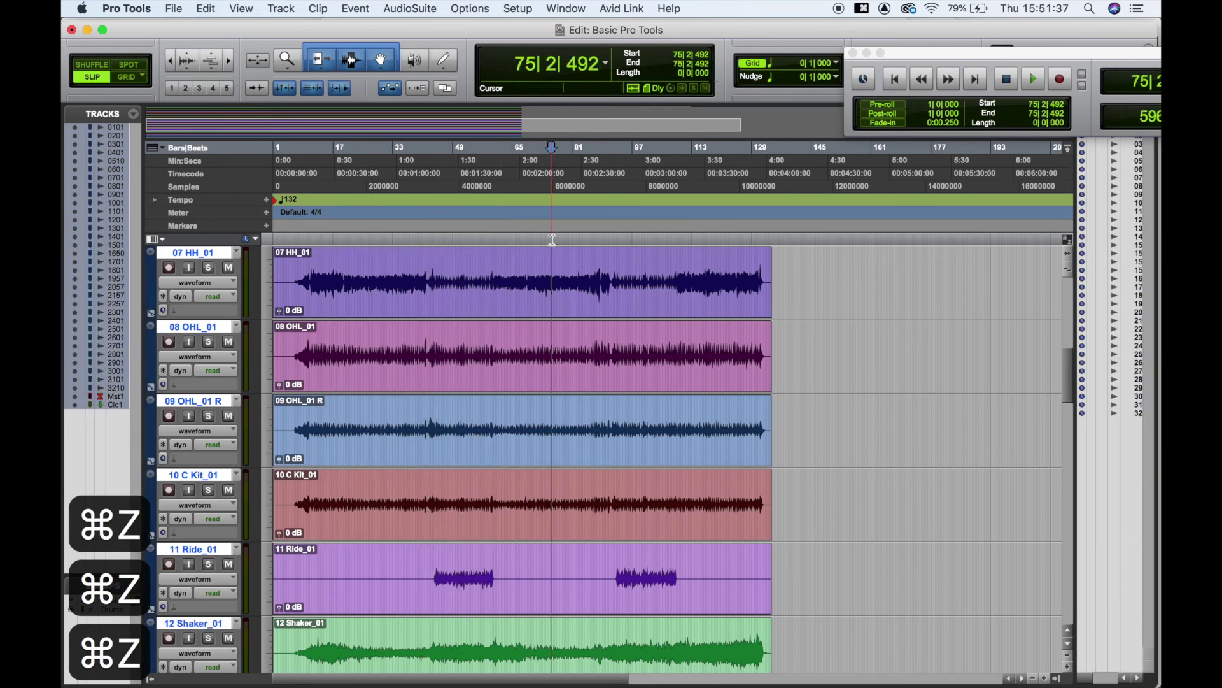
Enlarge the waveform display height on all tracks and look through the drum tracks.
scroll(533, 267, up, 4)
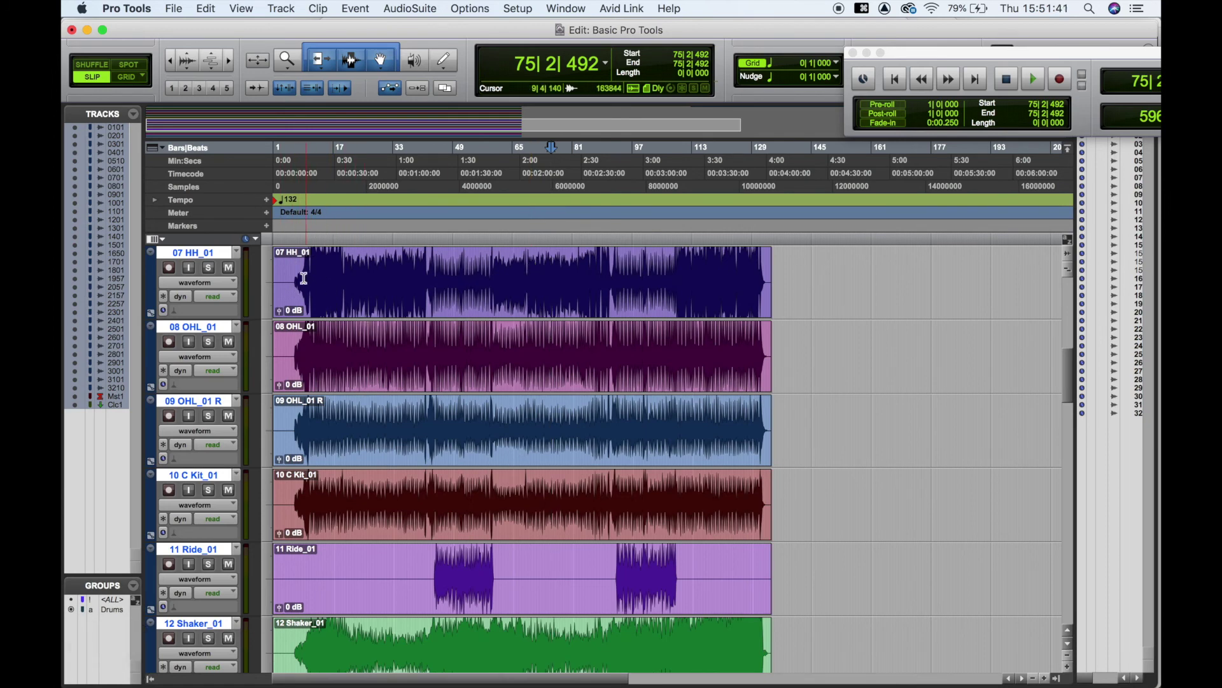
scroll(360, 268, up, 6)
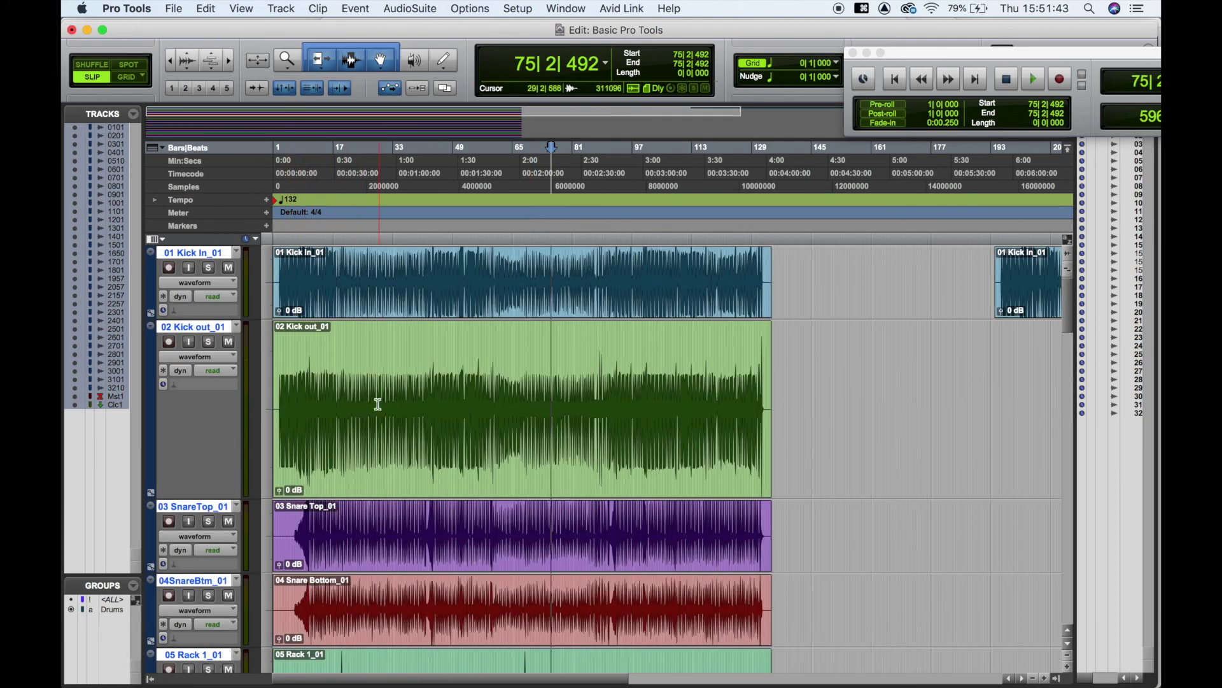
scroll(378, 404, down, 3)
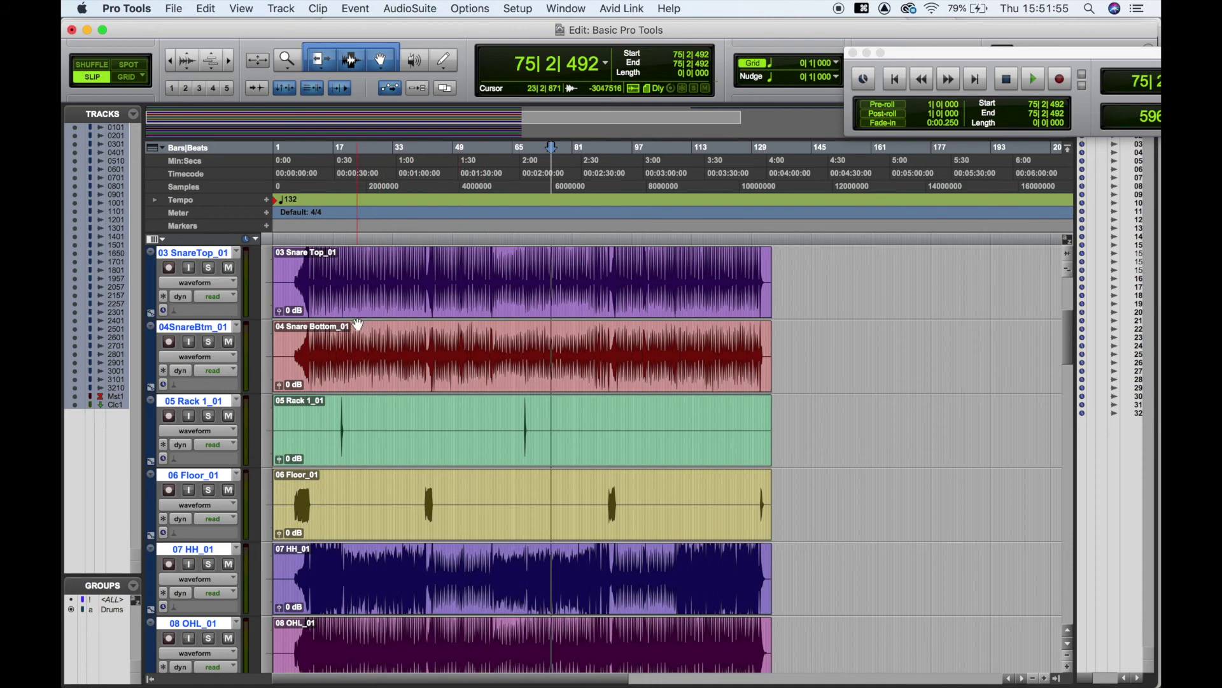
scroll(358, 324, up, 5)
Play the song's ending from 131|3|761, check where the bass and guitar tracks fade out, and stop playback.
click(745, 223)
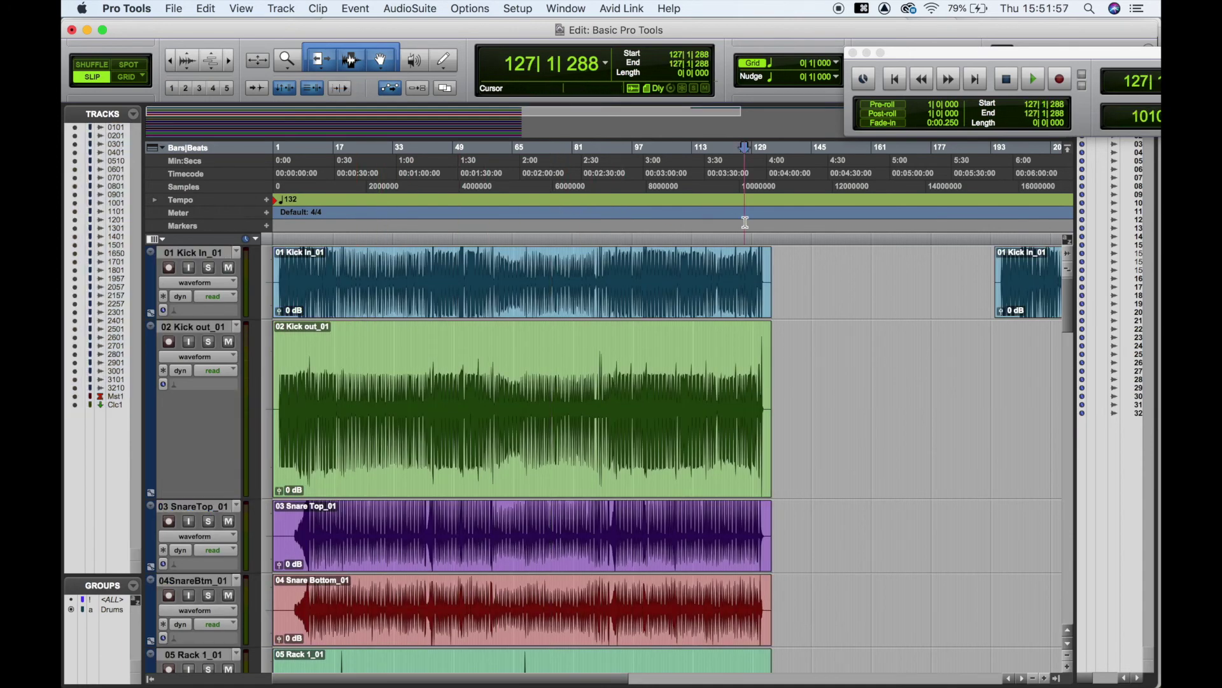
key(t)
key(t)
key(t)
scroll(745, 223, right, 3)
scroll(745, 223, right, 2)
click(504, 336)
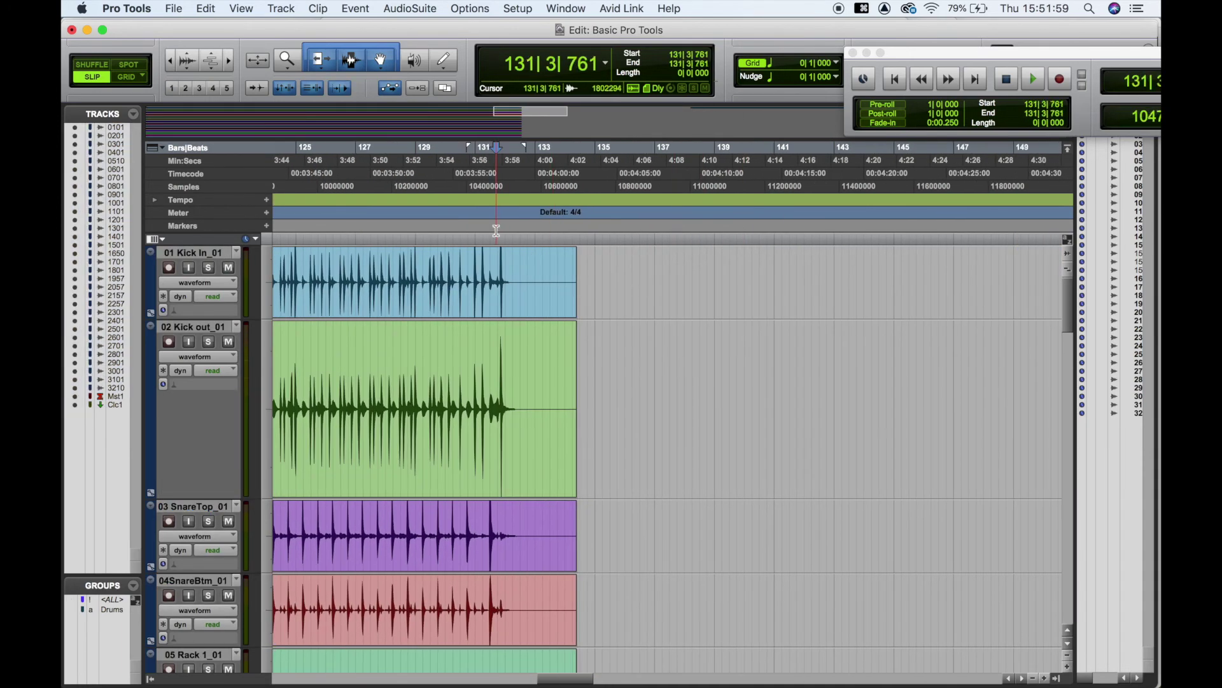
key(space)
scroll(548, 408, down, 15)
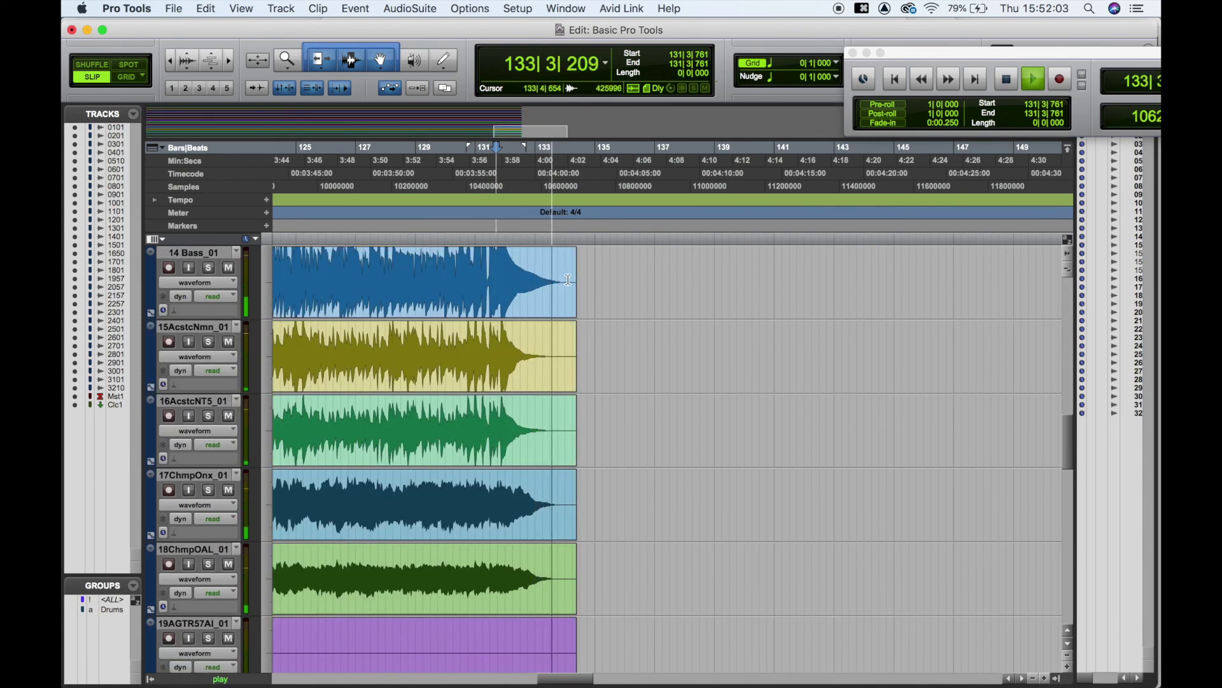
key(space)
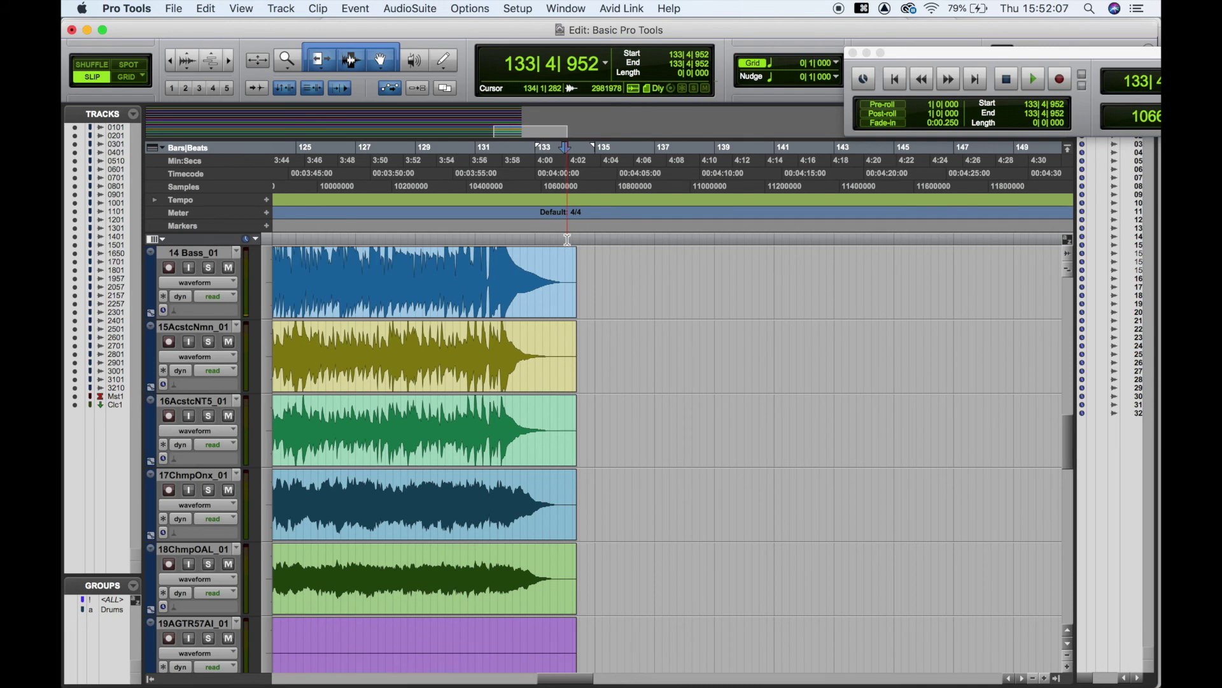
Select the whole song across all tracks from just before the first sound at 2|4|538 to 133|4|360.
drag(568, 239, 324, 254)
click(558, 179)
scroll(325, 274, down, 9)
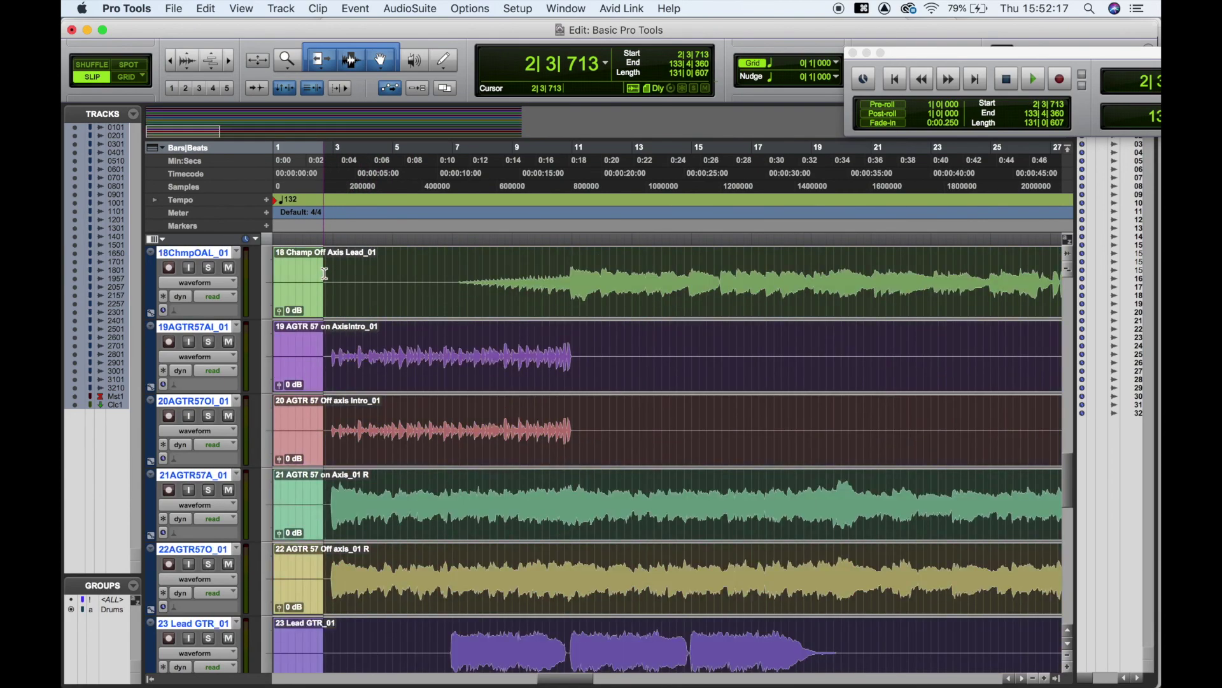
scroll(325, 274, down, 3)
scroll(325, 274, up, 9)
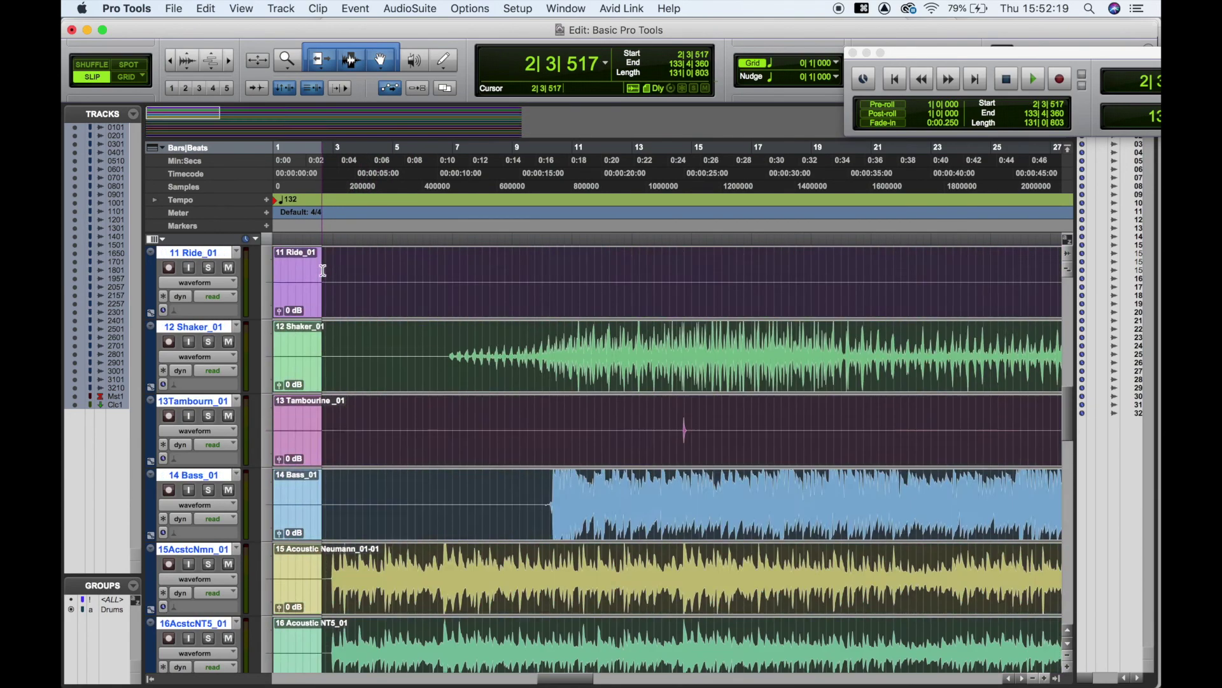
scroll(322, 271, up, 2)
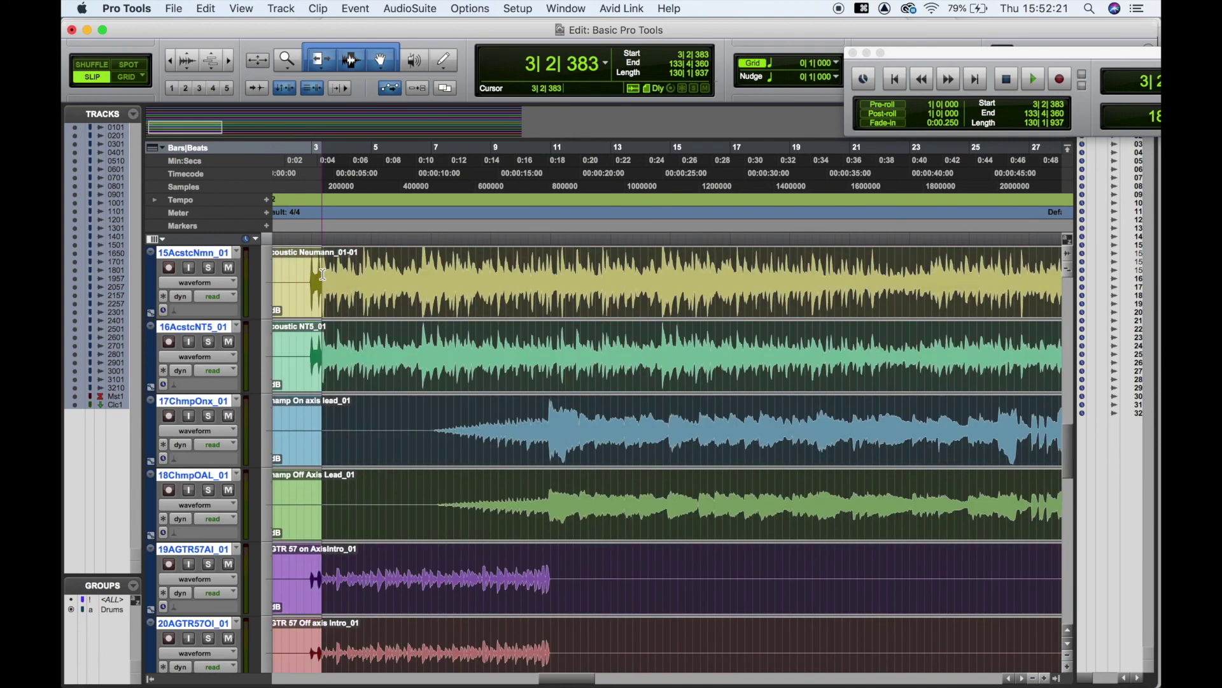
drag(323, 272, 309, 278)
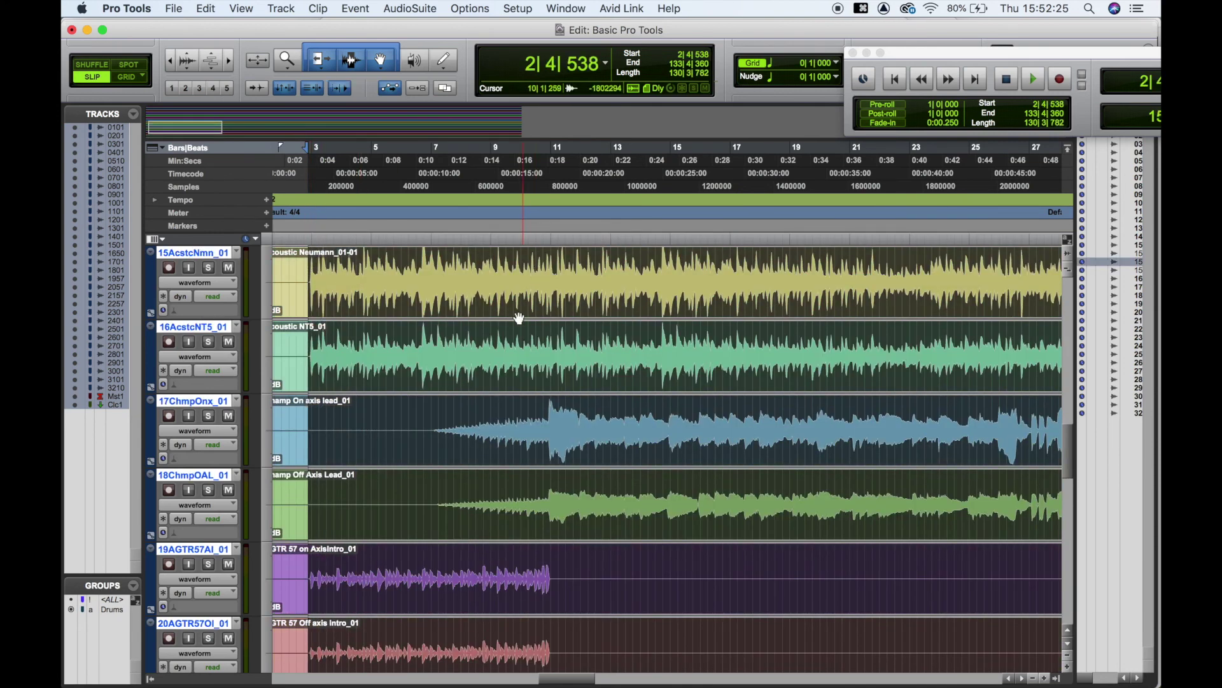
Check the extent of the song selection across all tracks, from the whole-song overview to its start.
key(super+bracketleft)
key(super+bracketleft)
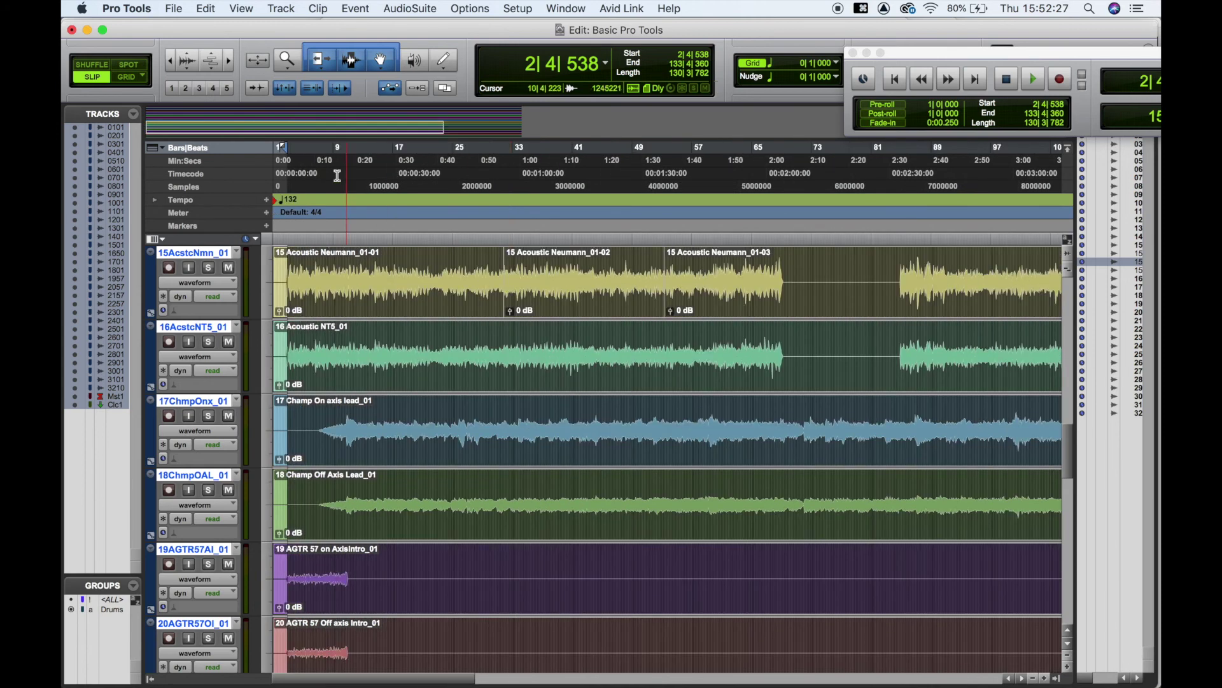
key(super+bracketleft)
key(super+bracketleft)
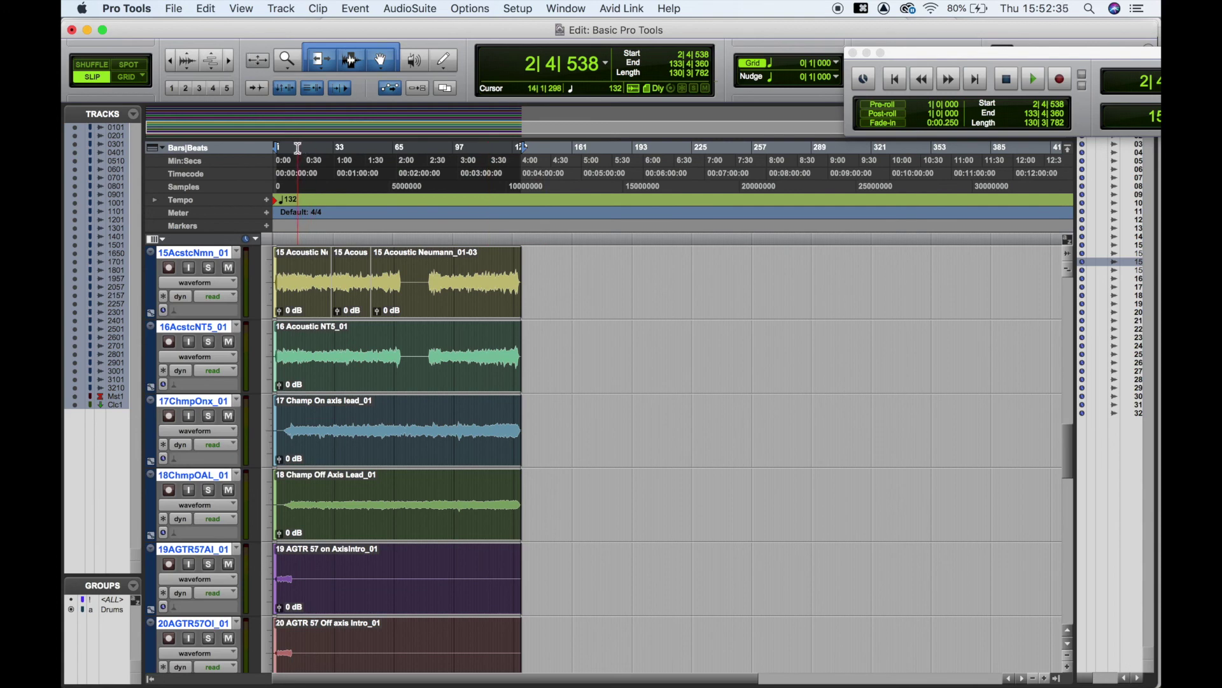
key(t)
key(t)
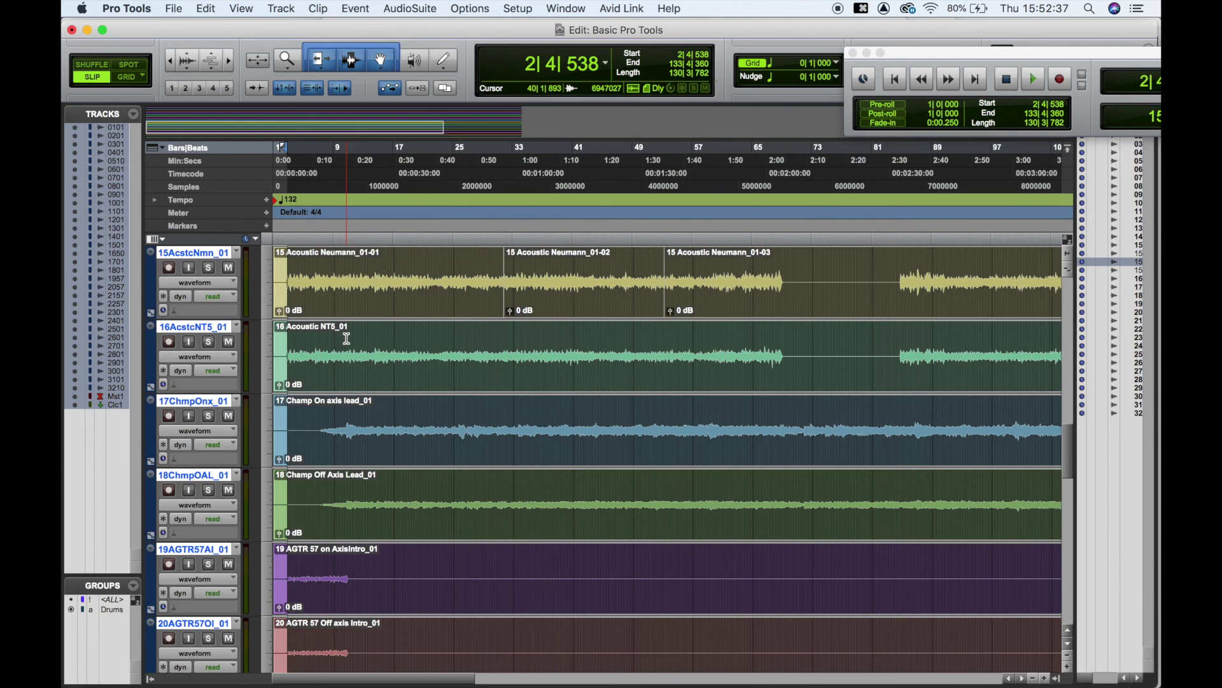
key(t)
key(t)
key(t)
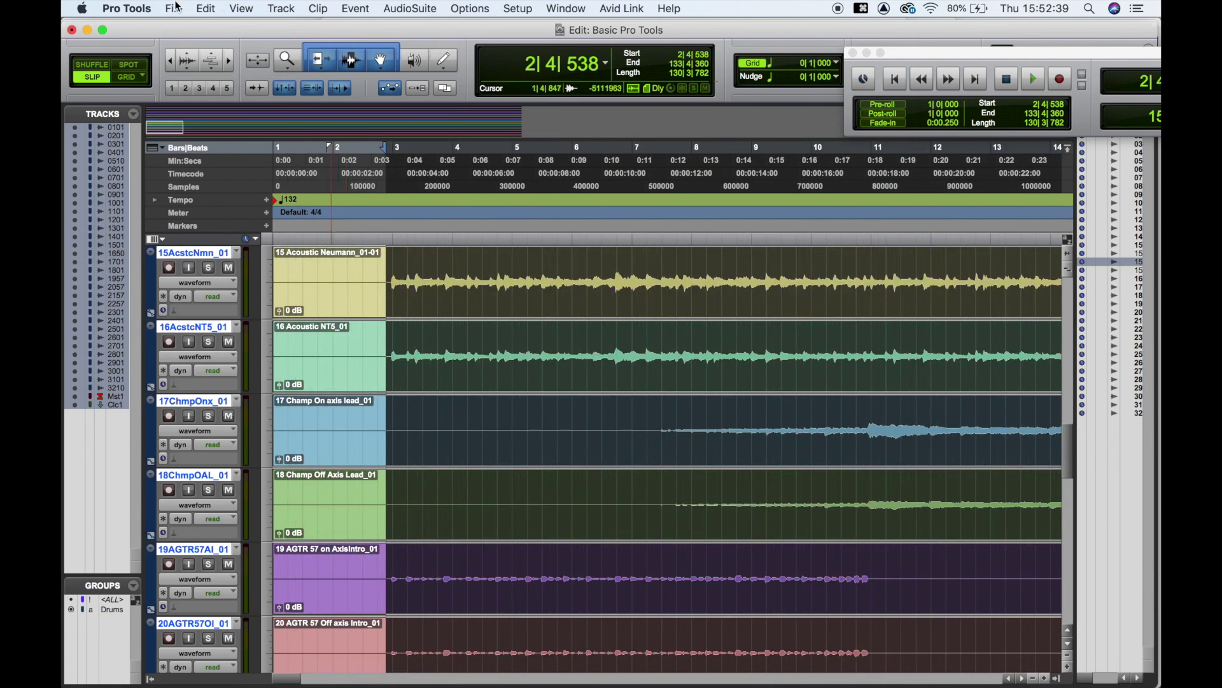
Open the Bounce to Disk settings and move the dialog away from the middle of the timeline.
click(174, 8)
mouse_move(236, 230)
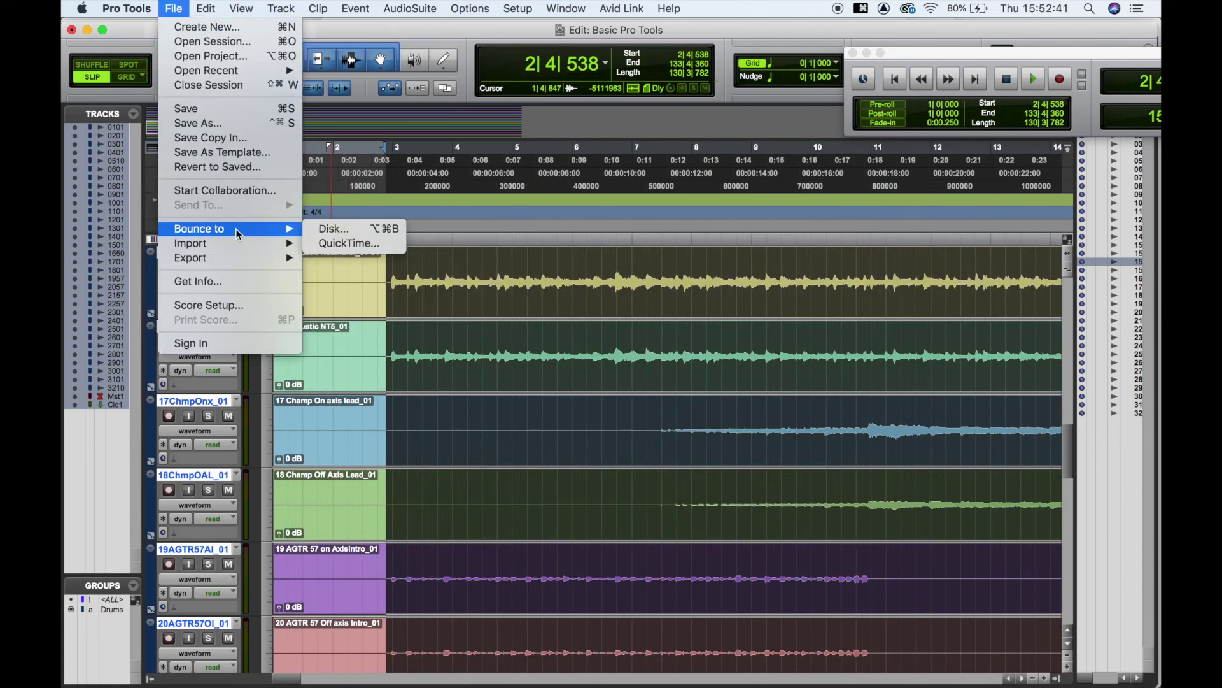
click(316, 232)
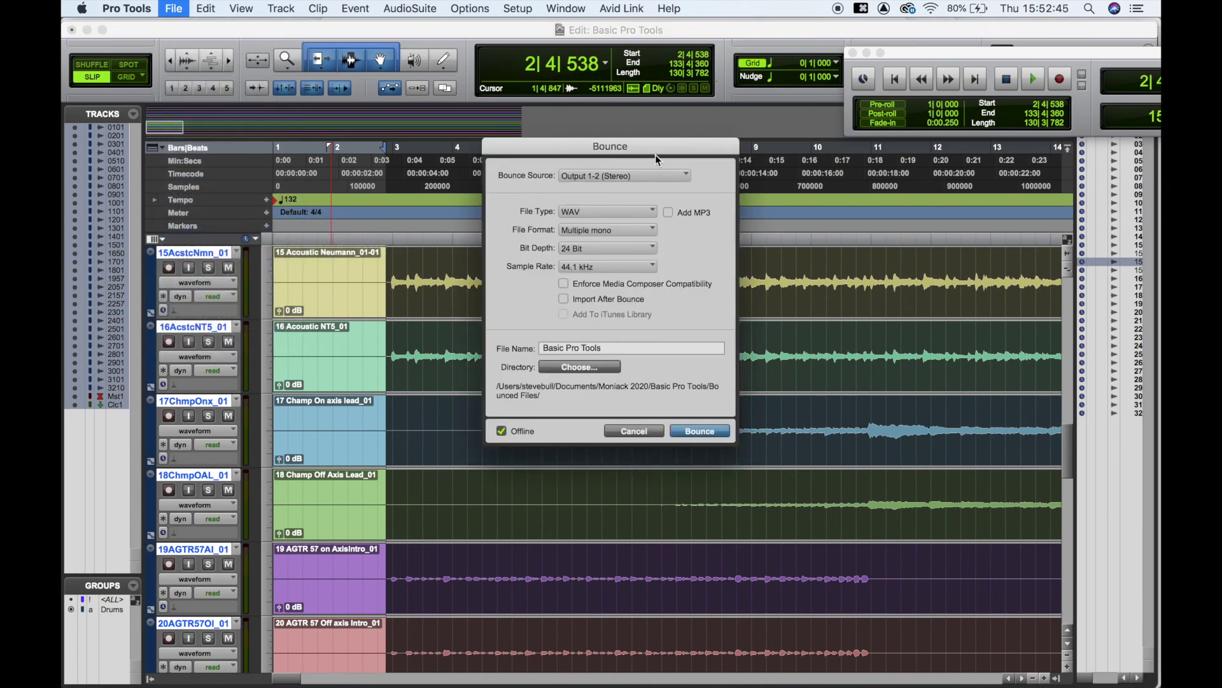
drag(594, 148, 387, 69)
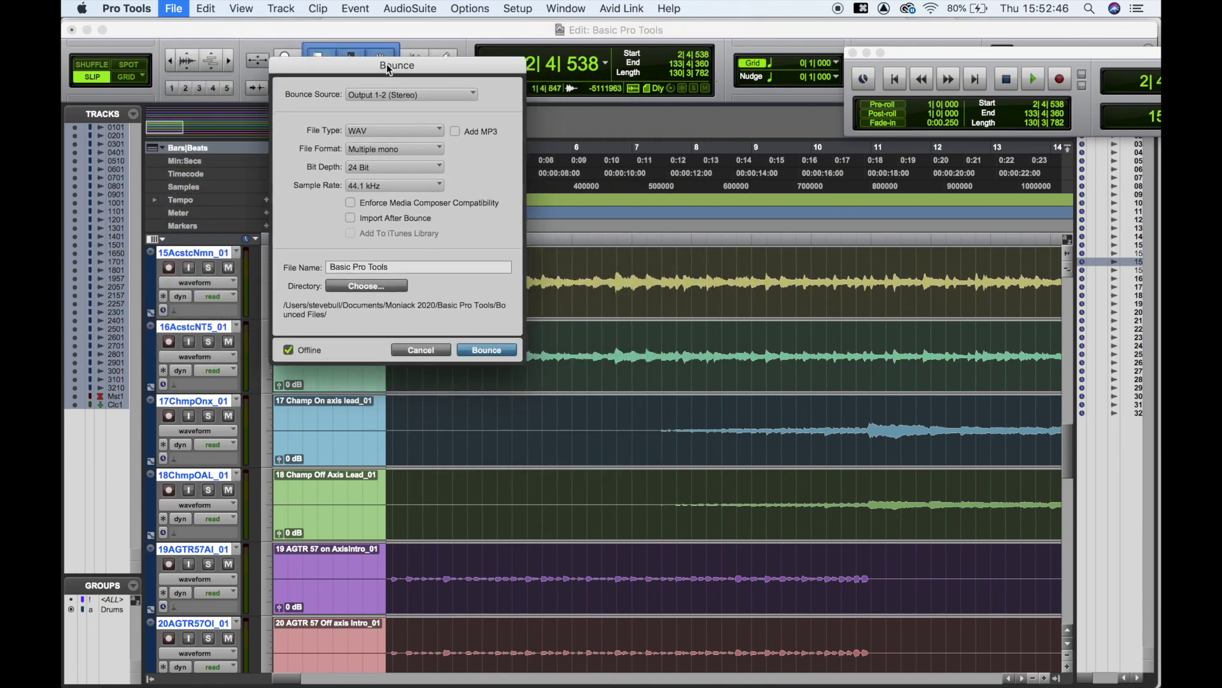
click(379, 151)
click(311, 115)
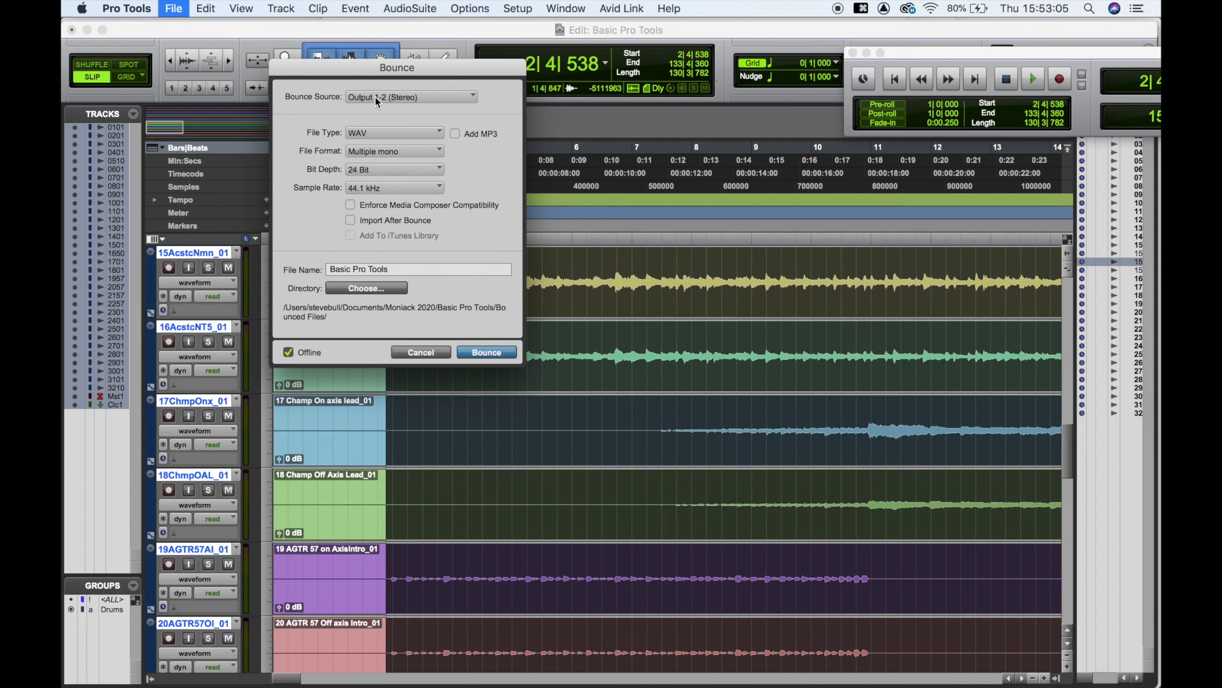
Choose the physical output Output 1-2 (Stereo) as bounce source and keep WAV as the file type.
click(375, 97)
mouse_move(401, 102)
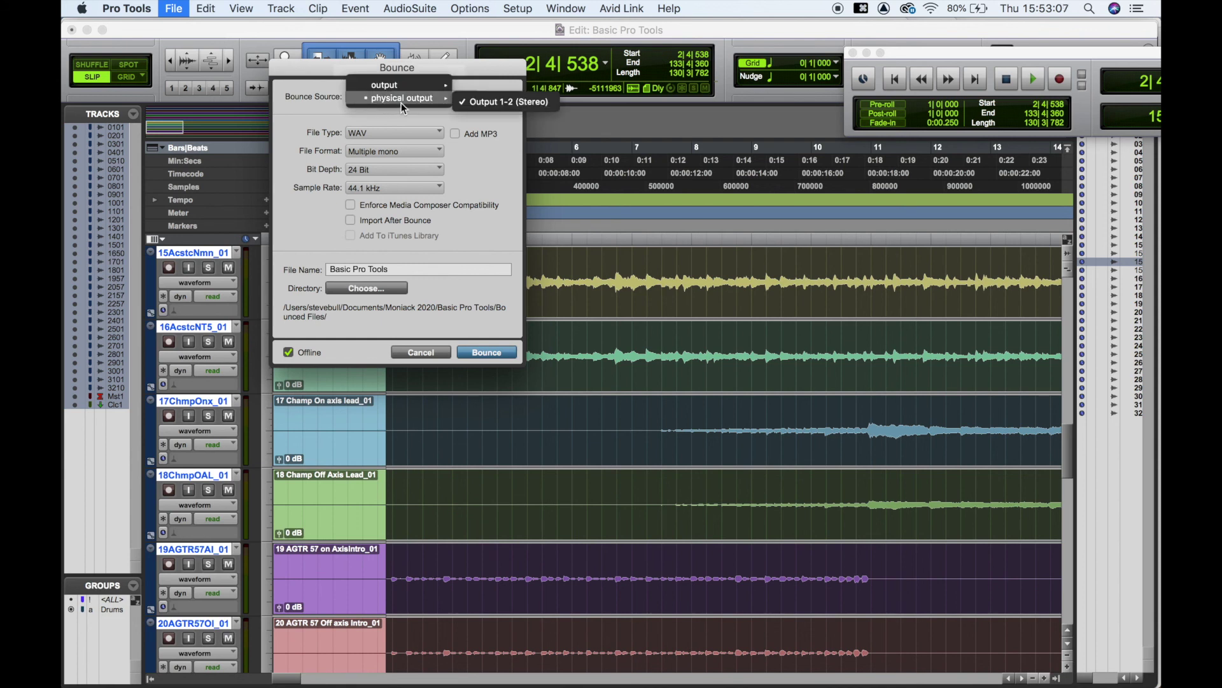
click(463, 98)
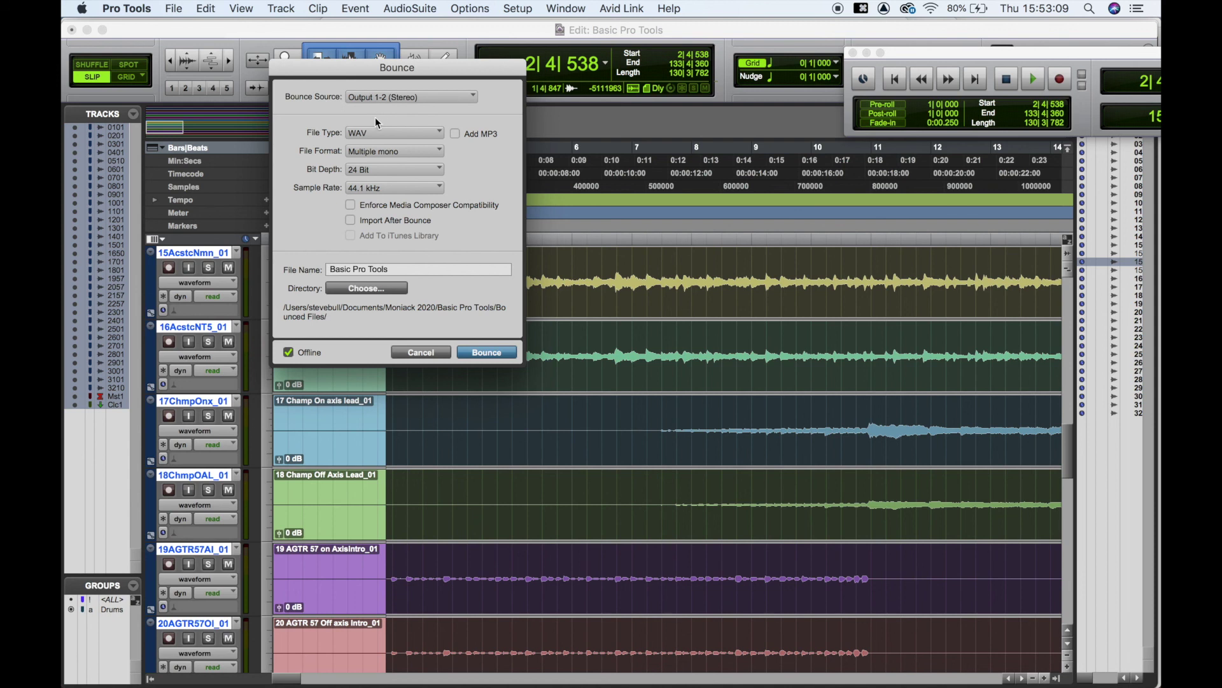
click(358, 134)
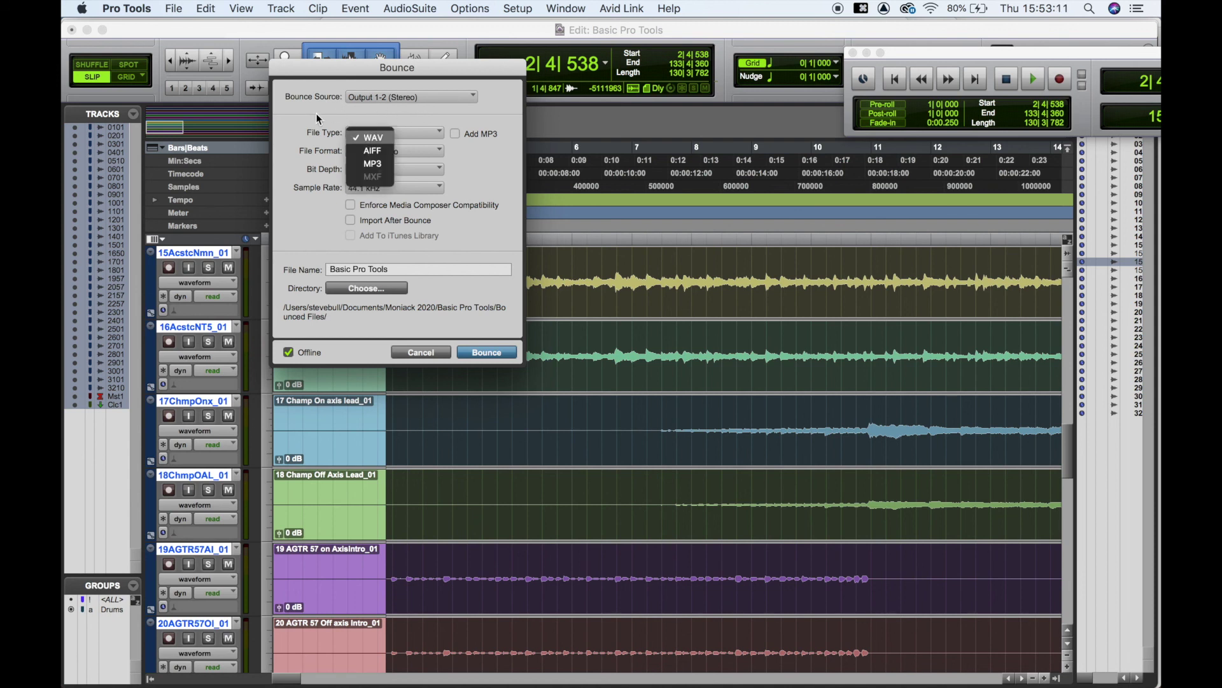
click(316, 119)
click(365, 137)
click(319, 112)
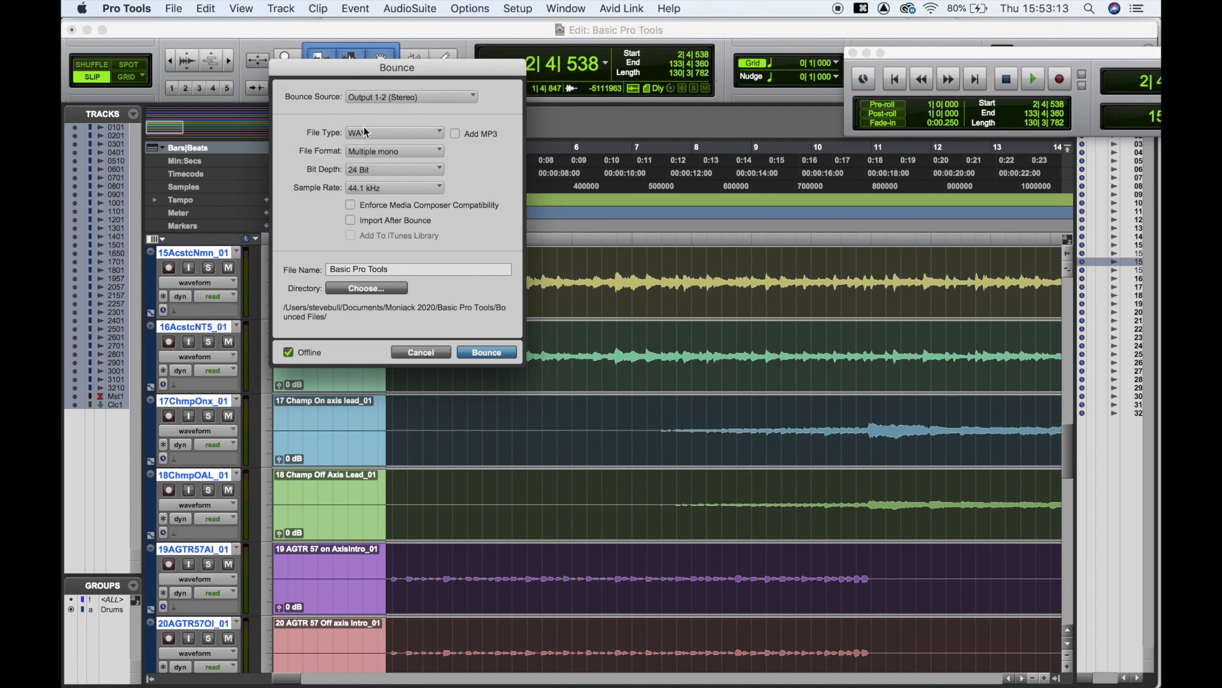
click(371, 131)
click(302, 118)
Try the Mono (summed) file format for the bounce and return it to Multiple mono.
click(366, 152)
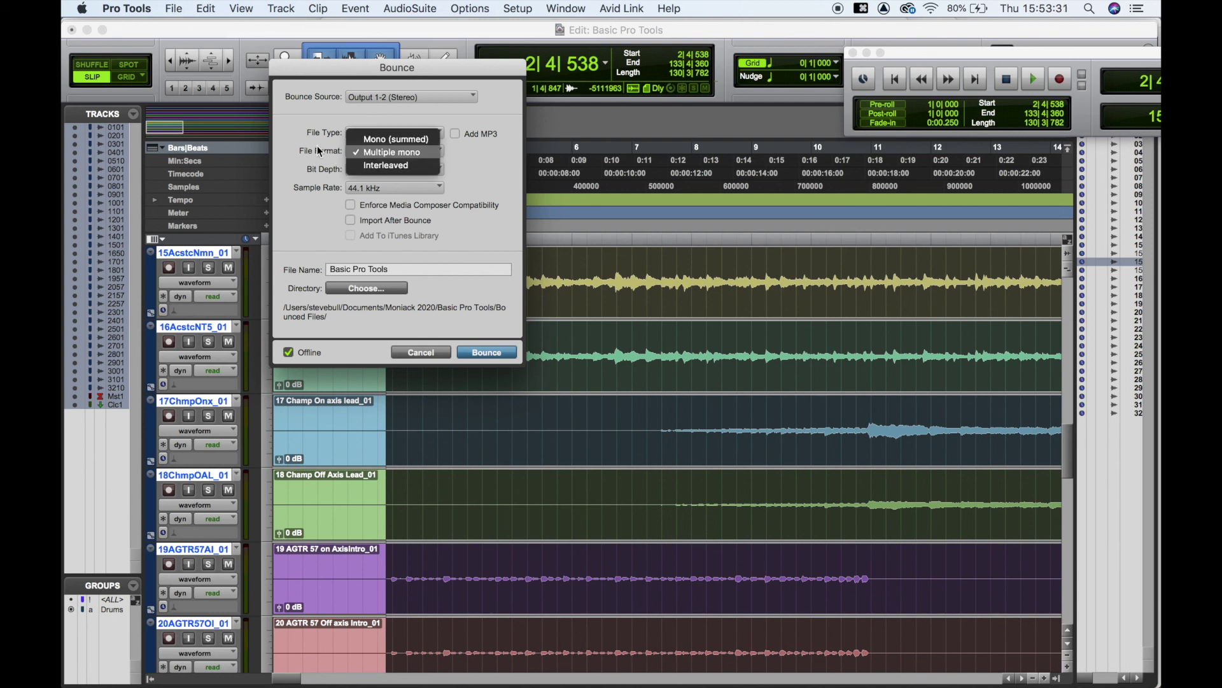
click(319, 148)
click(379, 152)
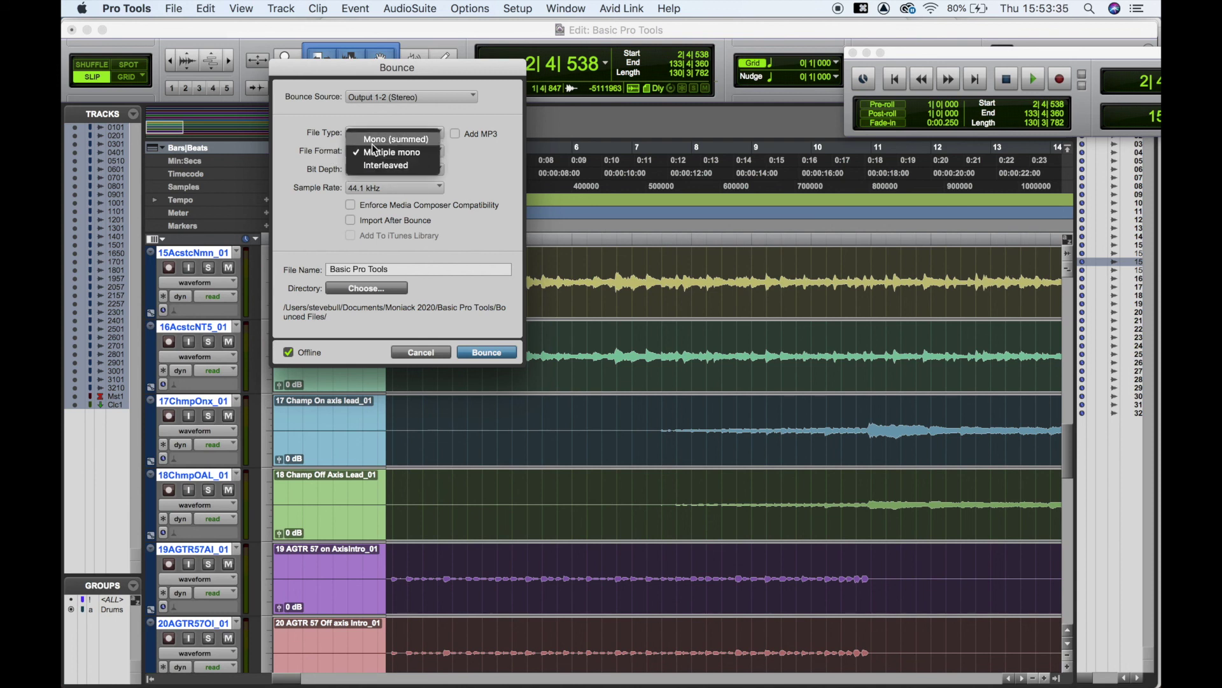
click(373, 144)
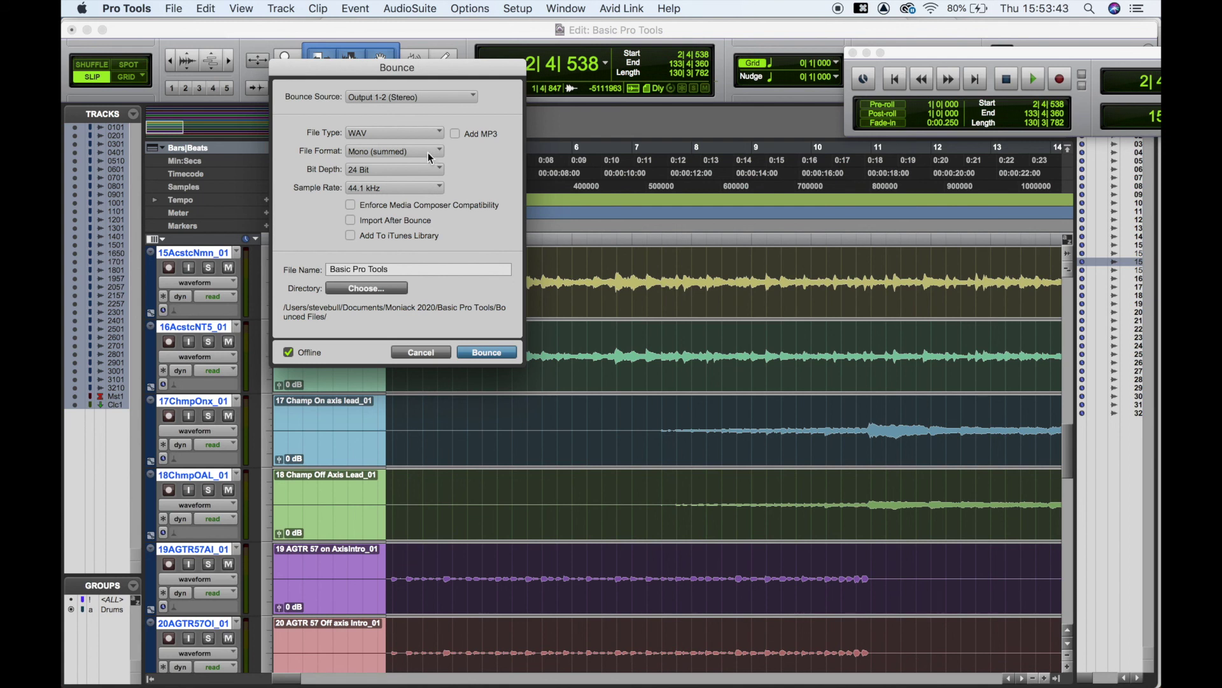
click(428, 152)
click(411, 169)
Set the bounce file format to Interleaved and start the offline bounce of the selected song.
click(381, 153)
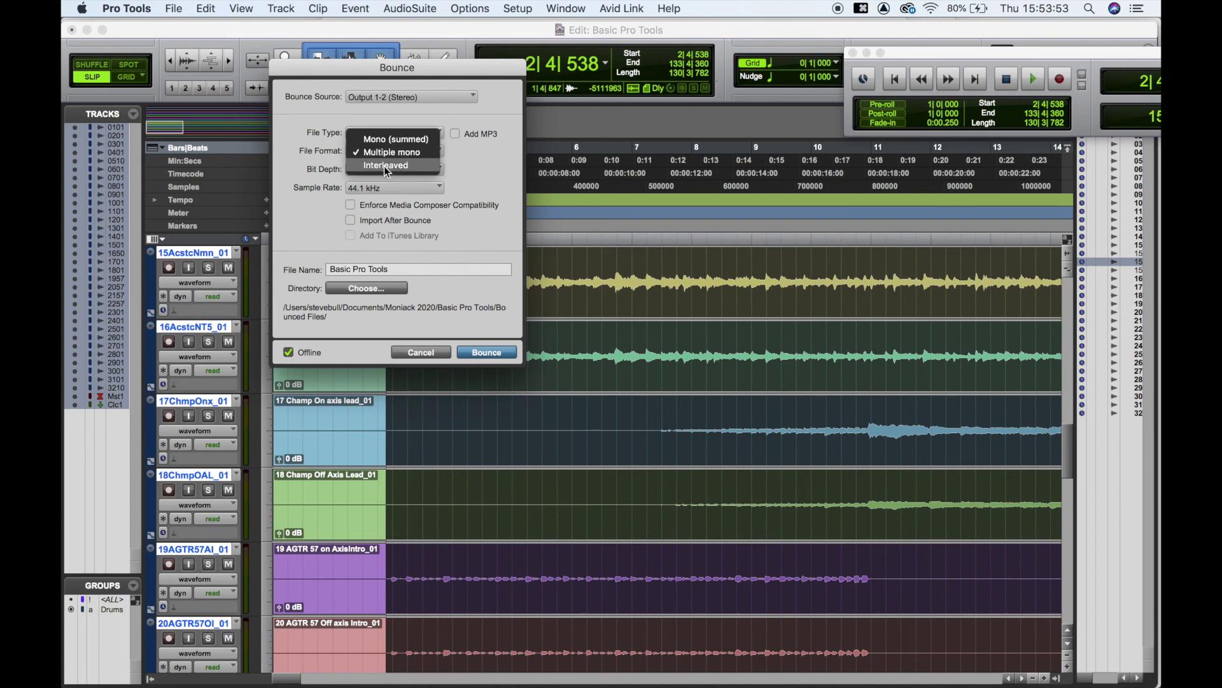
click(387, 167)
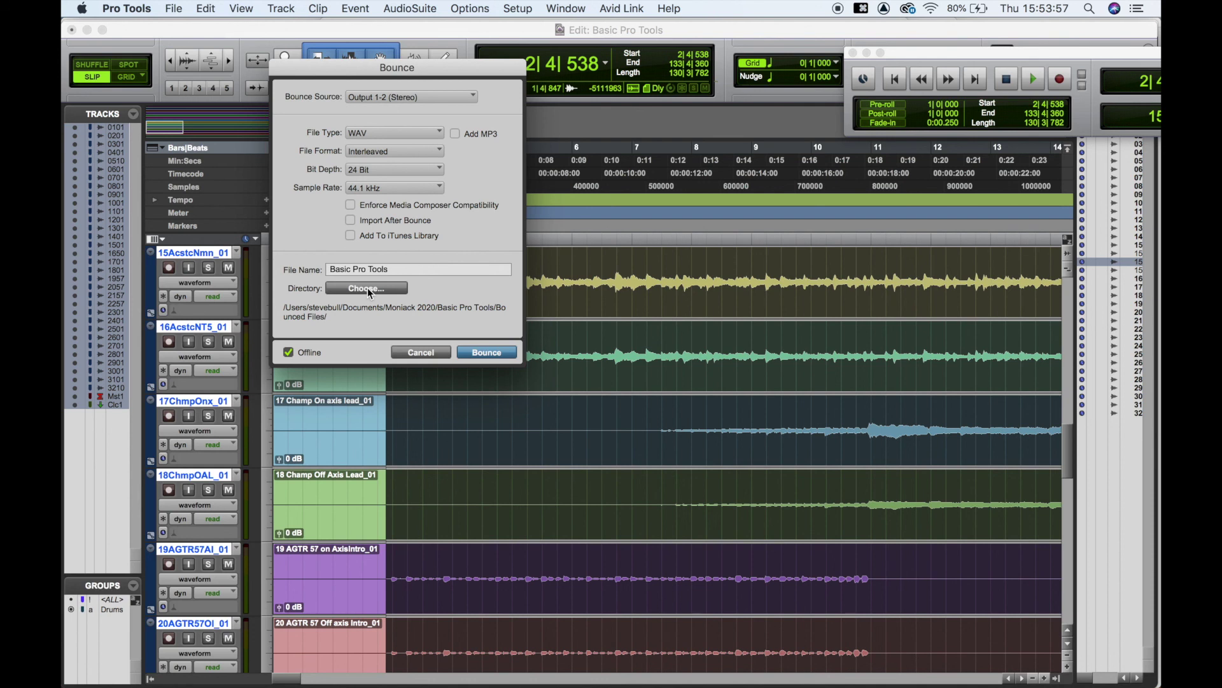
click(502, 354)
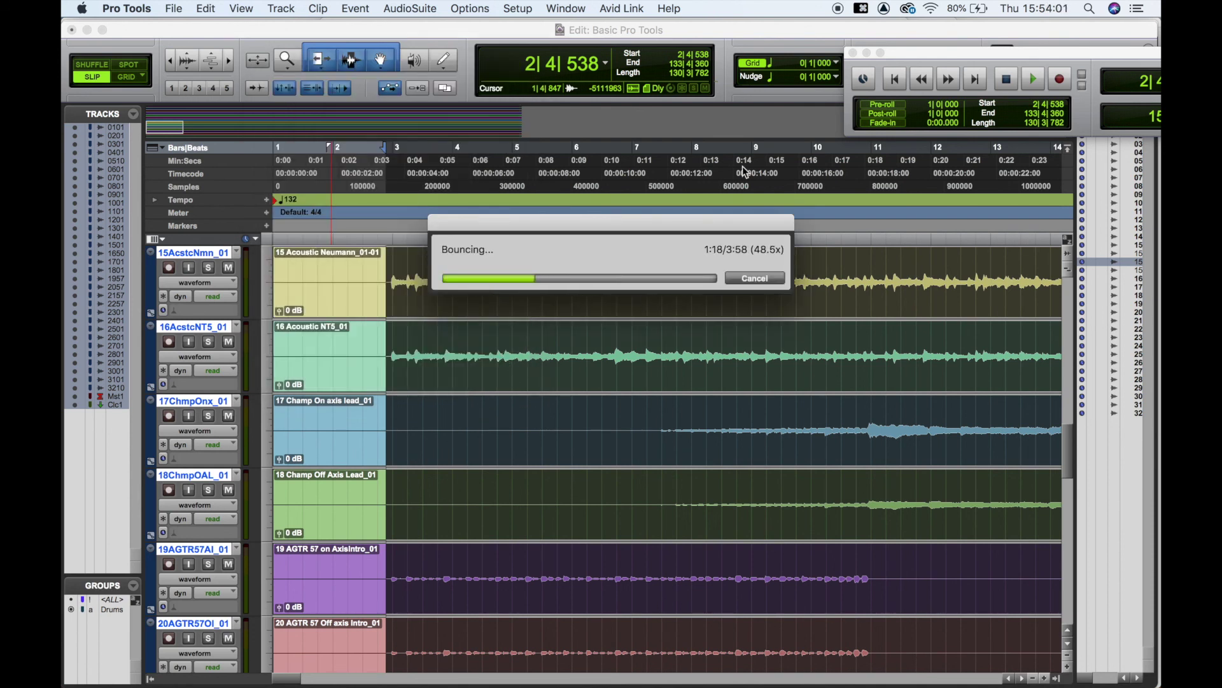